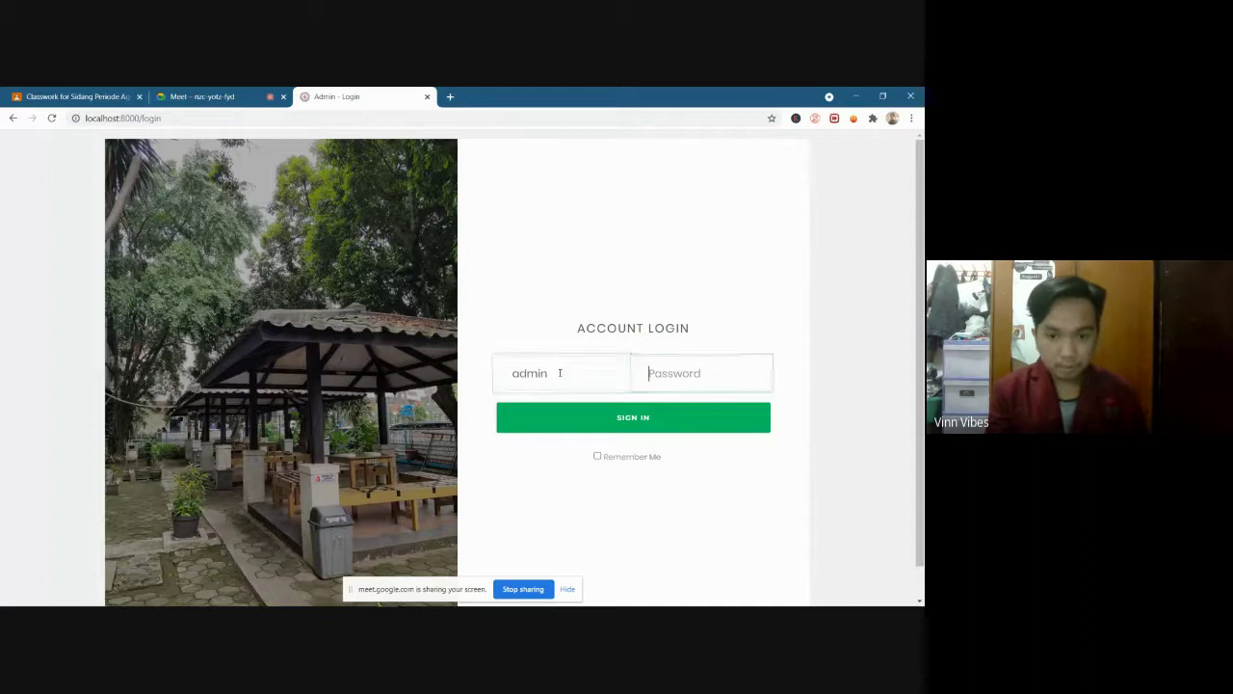
Sign in with the admin password and go to the Absen attendance page
type("•••••••")
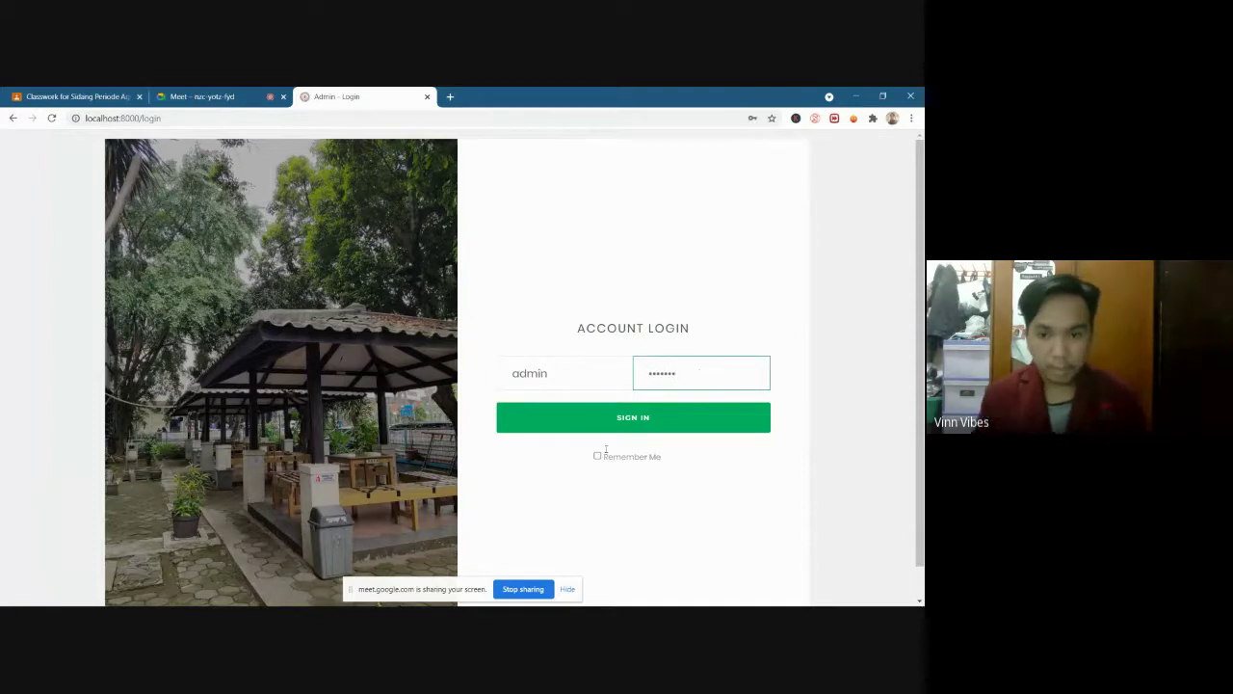
left_click(618, 422)
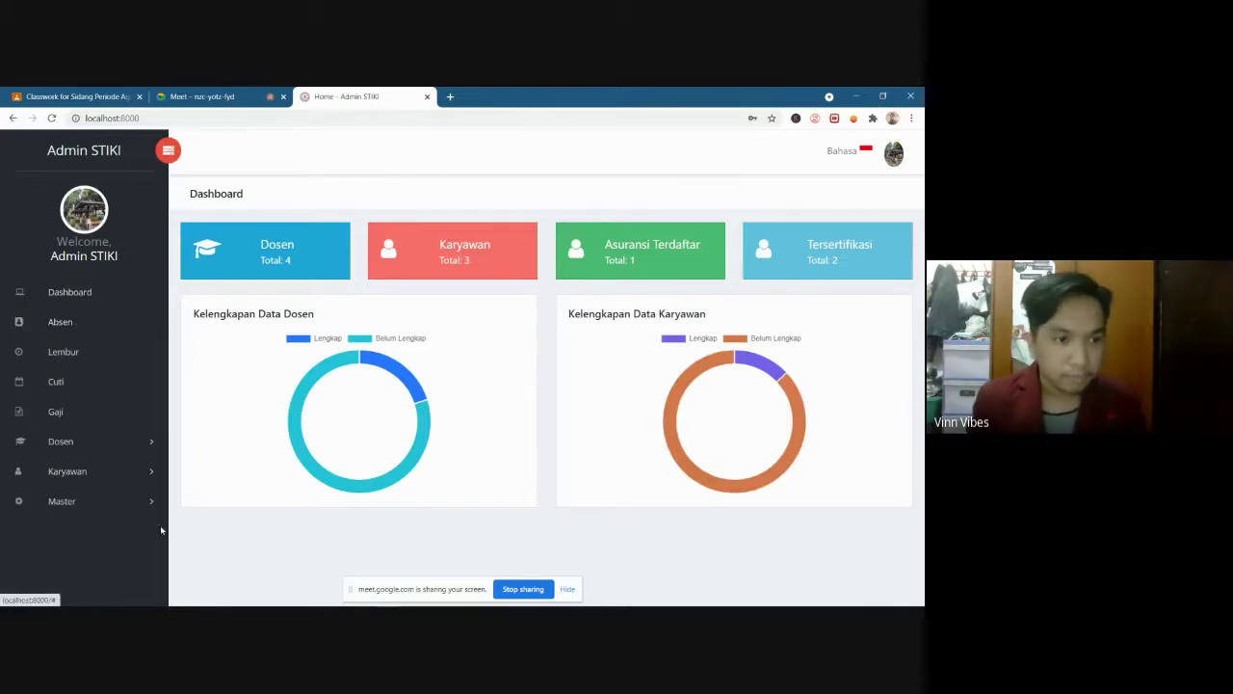
left_click(60, 326)
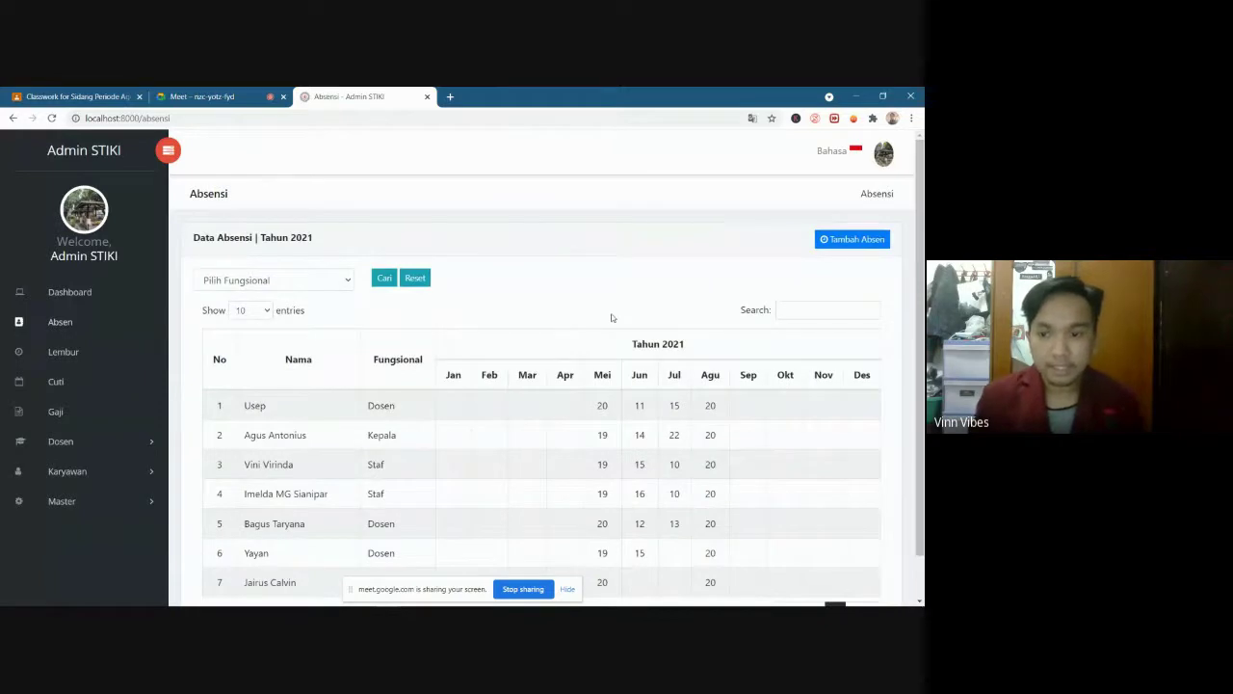
Look over the 2021 attendance table and filter it to Dosen only
scroll(611, 317, "down", 1)
scroll(611, 317, "up", 1)
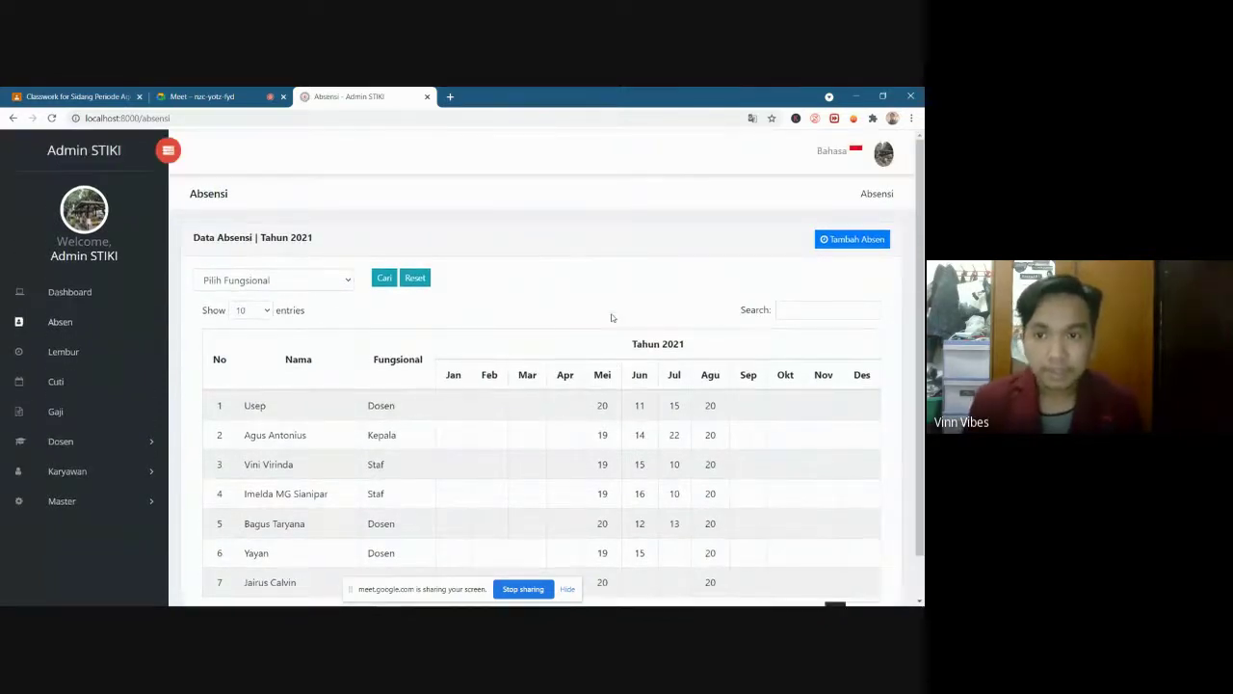
scroll(611, 317, "down", 1)
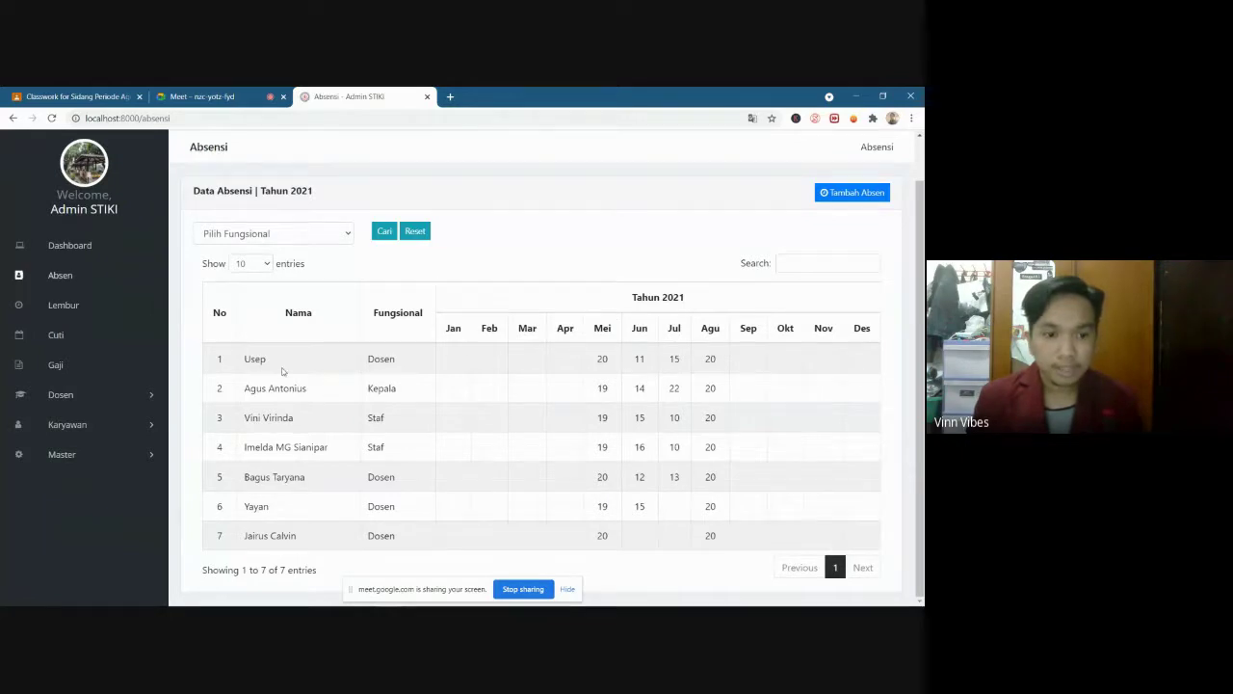
scroll(714, 393, "up", 1)
scroll(715, 393, "down", 1)
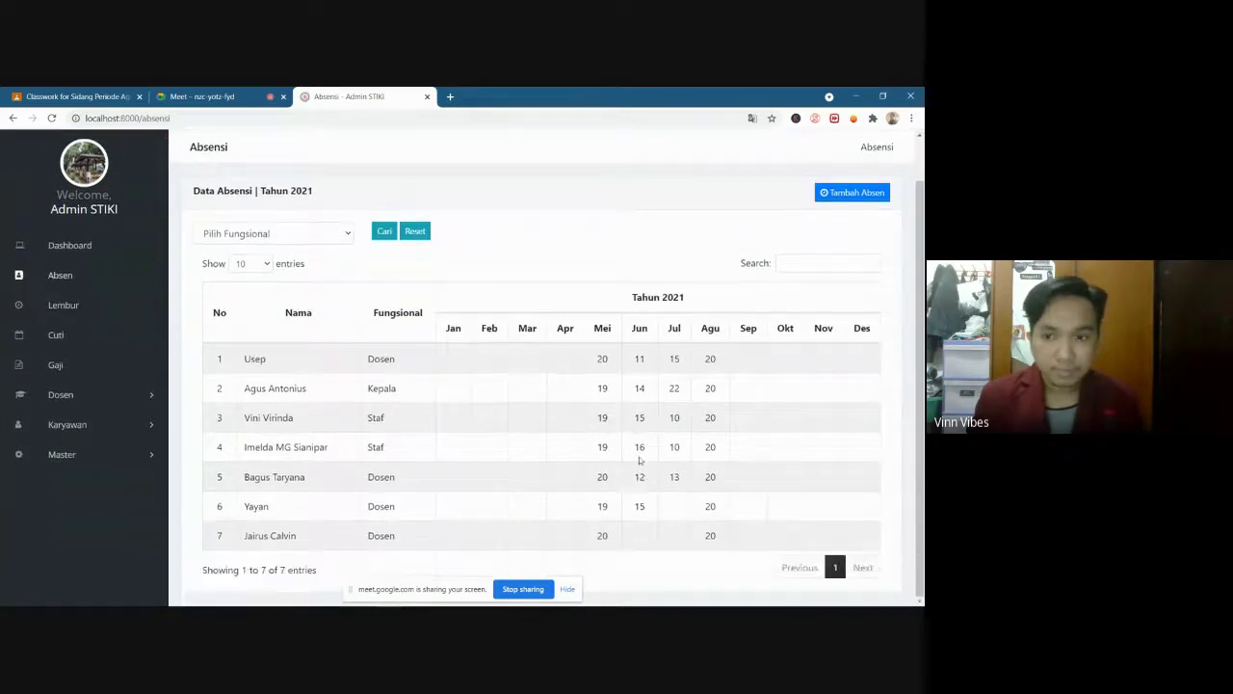
scroll(715, 393, "up", 1)
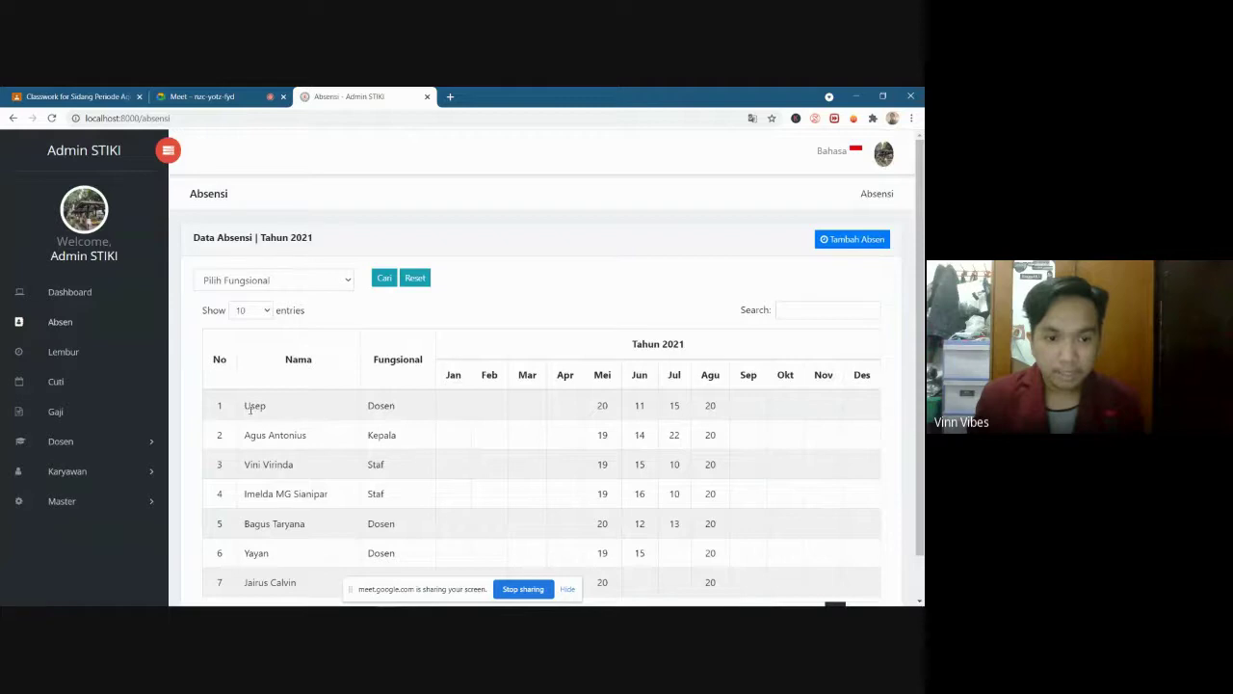
scroll(250, 408, "down", 1)
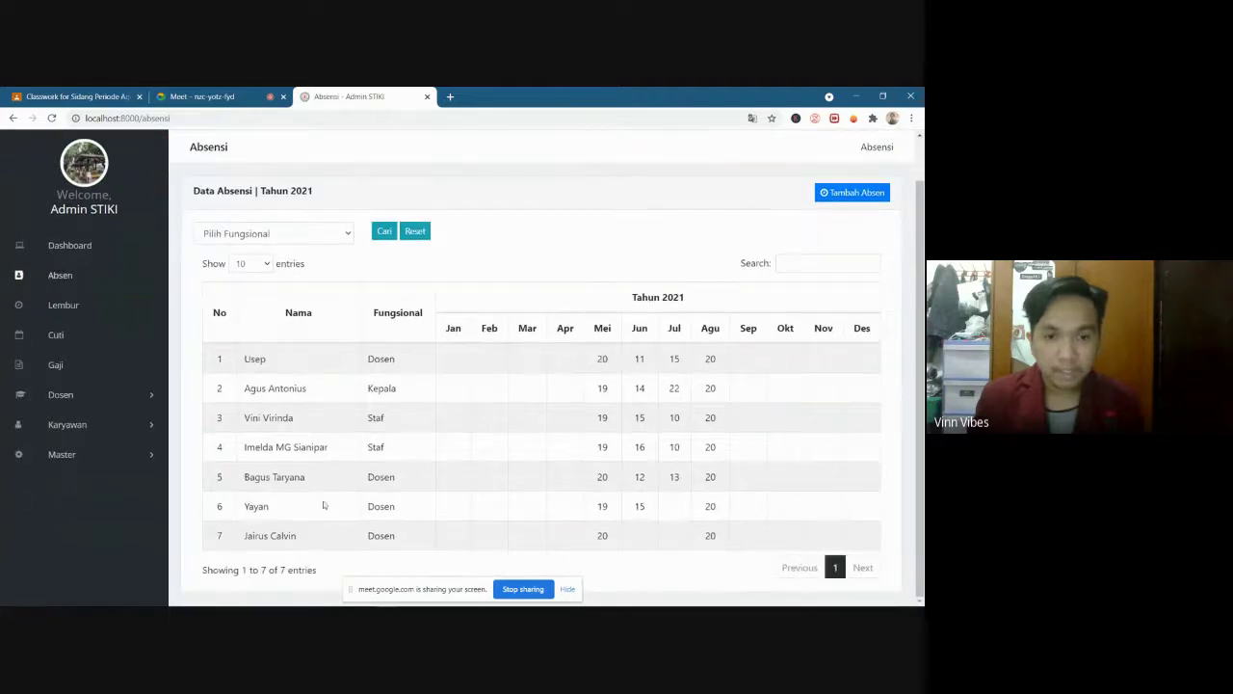
scroll(498, 413, "up", 1)
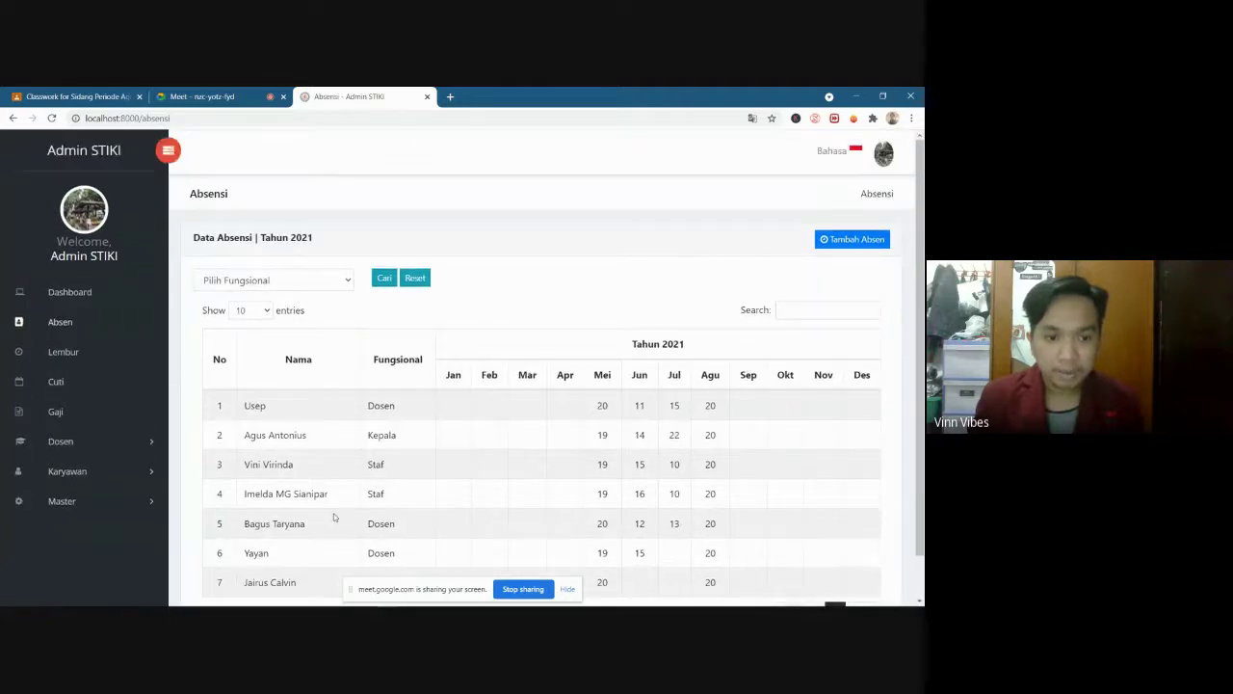
scroll(263, 382, "down", 1)
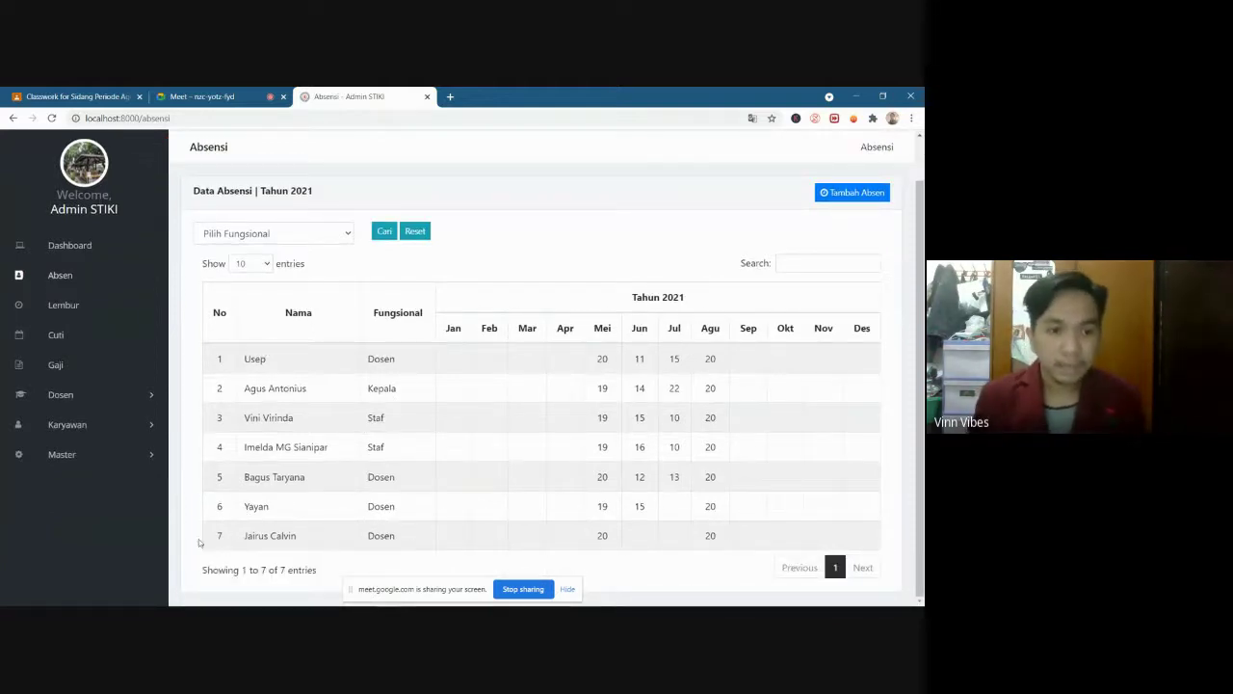
left_click(339, 233)
left_click(336, 233)
left_click(334, 233)
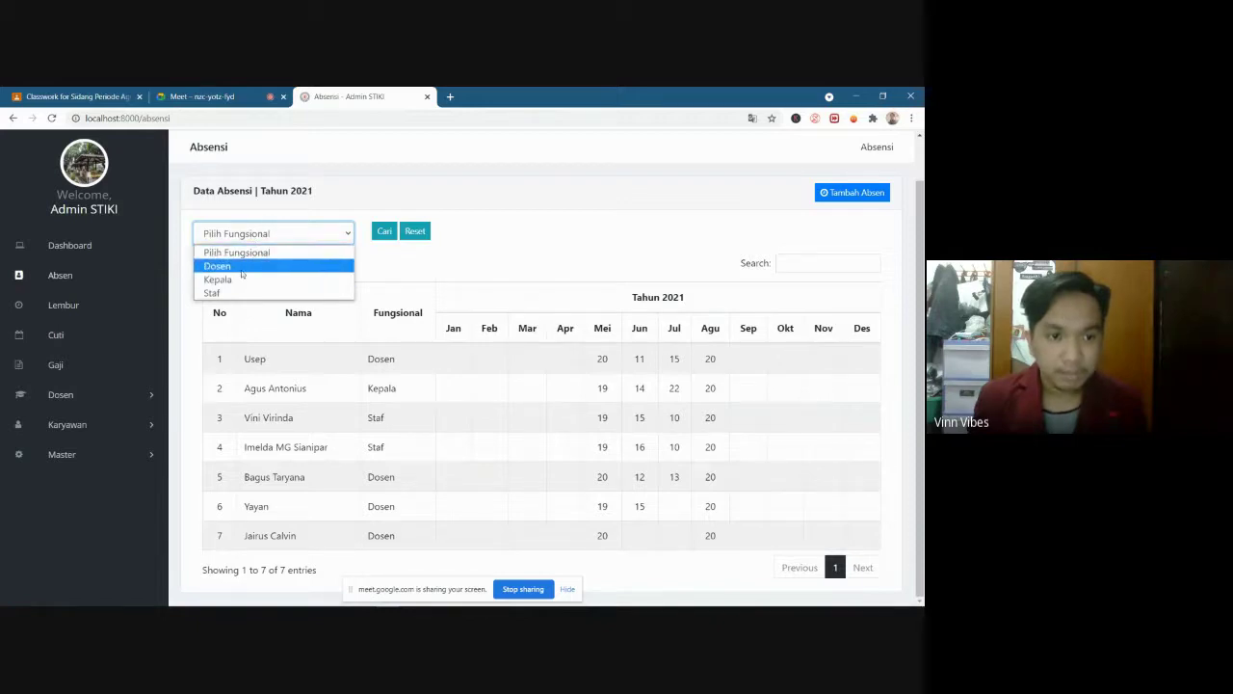
left_click(242, 275)
left_click(385, 230)
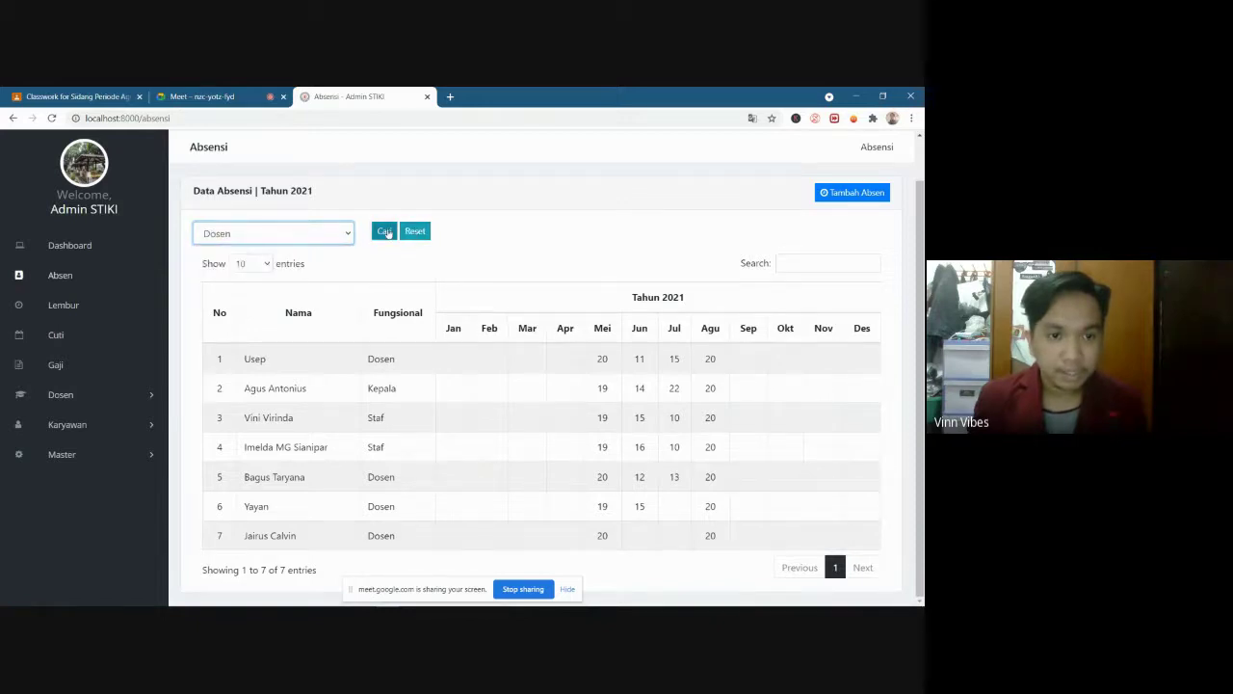
Filter the attendance list to Kepala, then to Staf
left_click(310, 286)
left_click(260, 326)
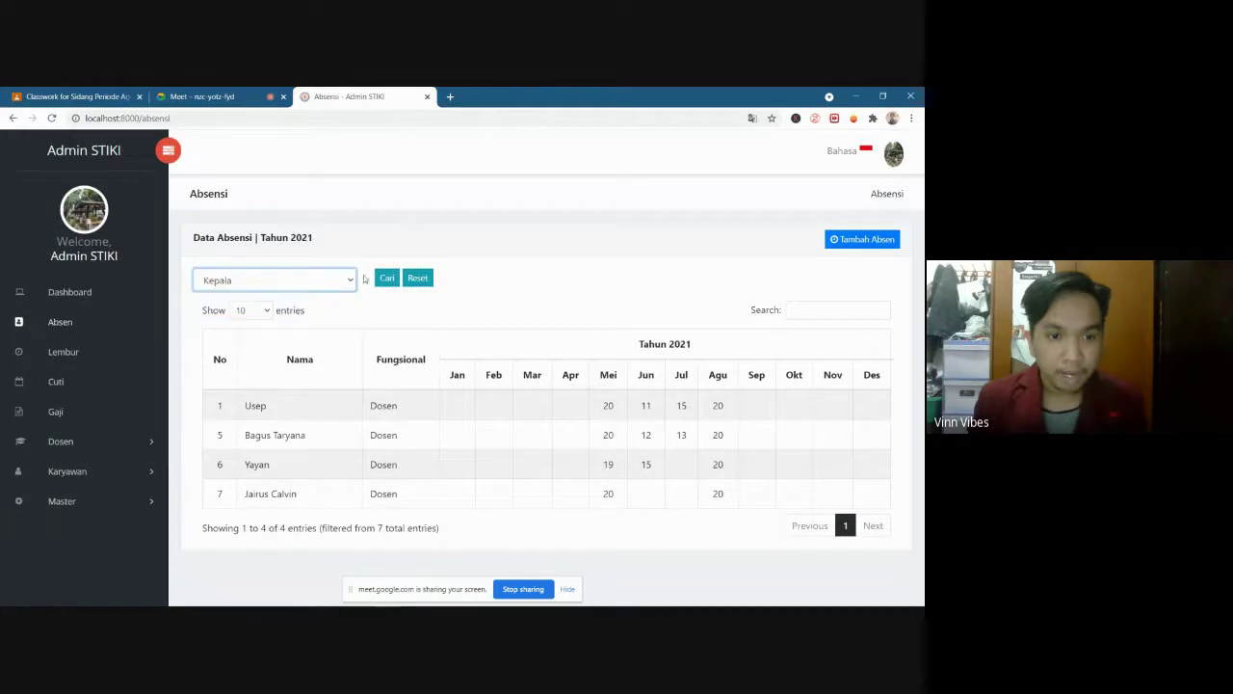
left_click(386, 278)
left_click(327, 279)
left_click(260, 339)
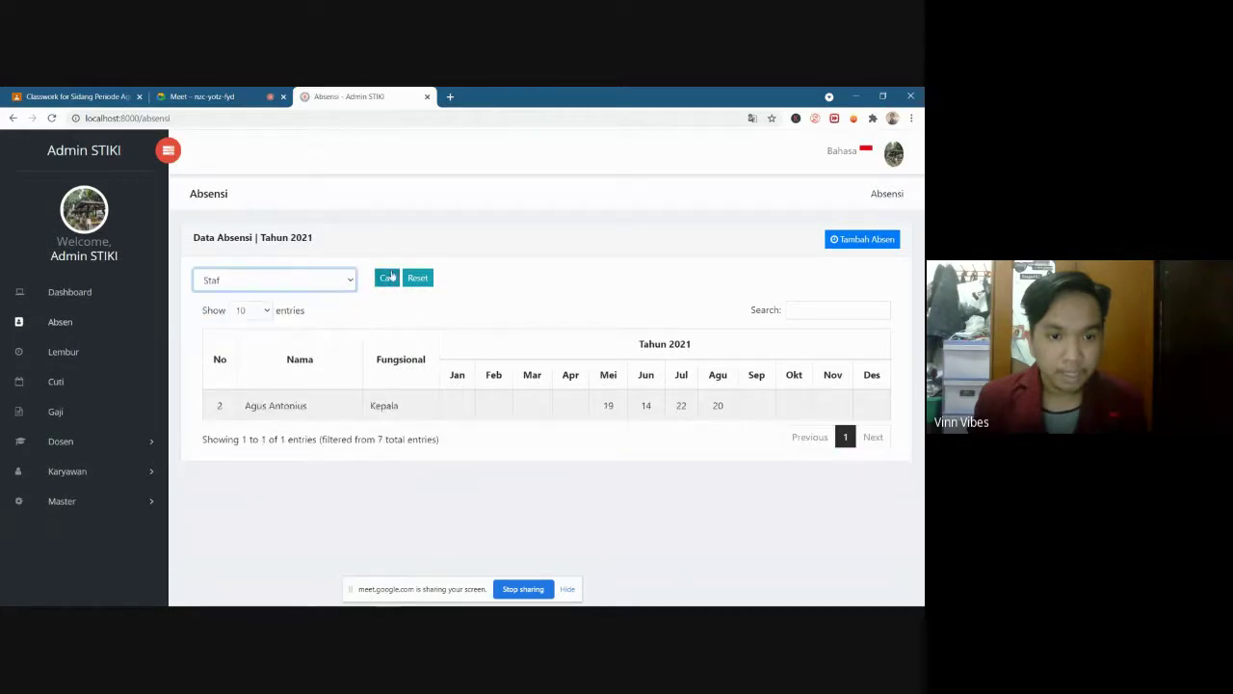
left_click(387, 278)
left_click(278, 280)
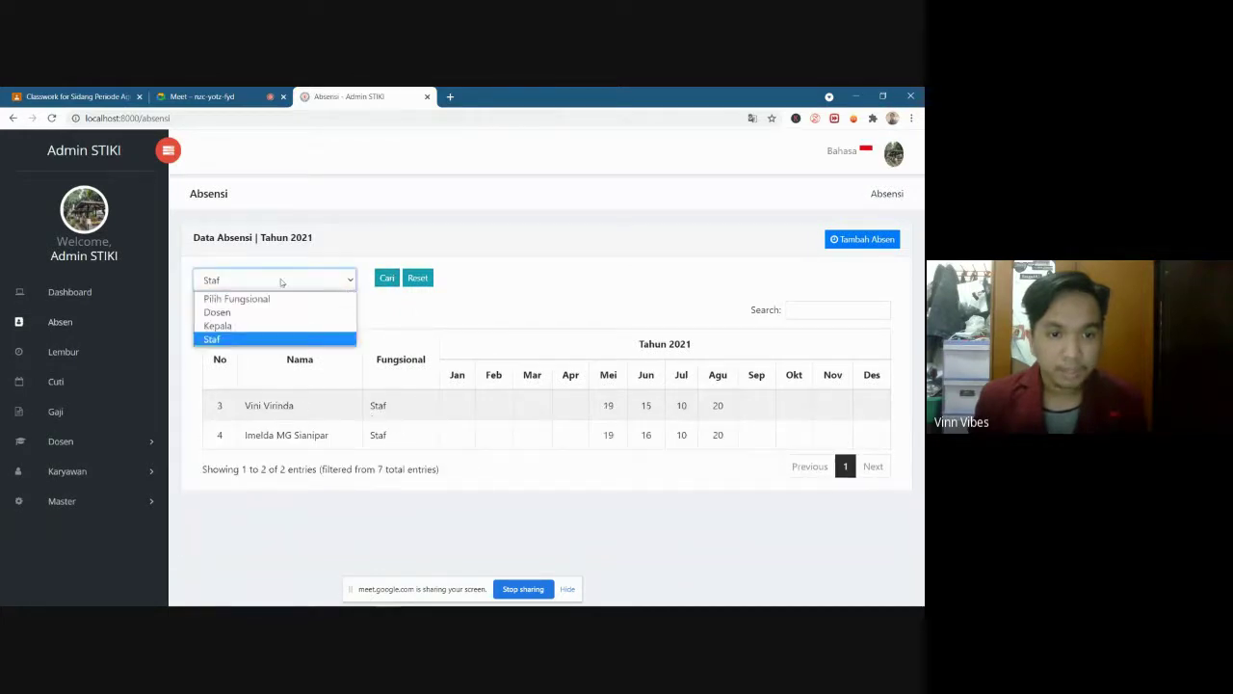
left_click(318, 280)
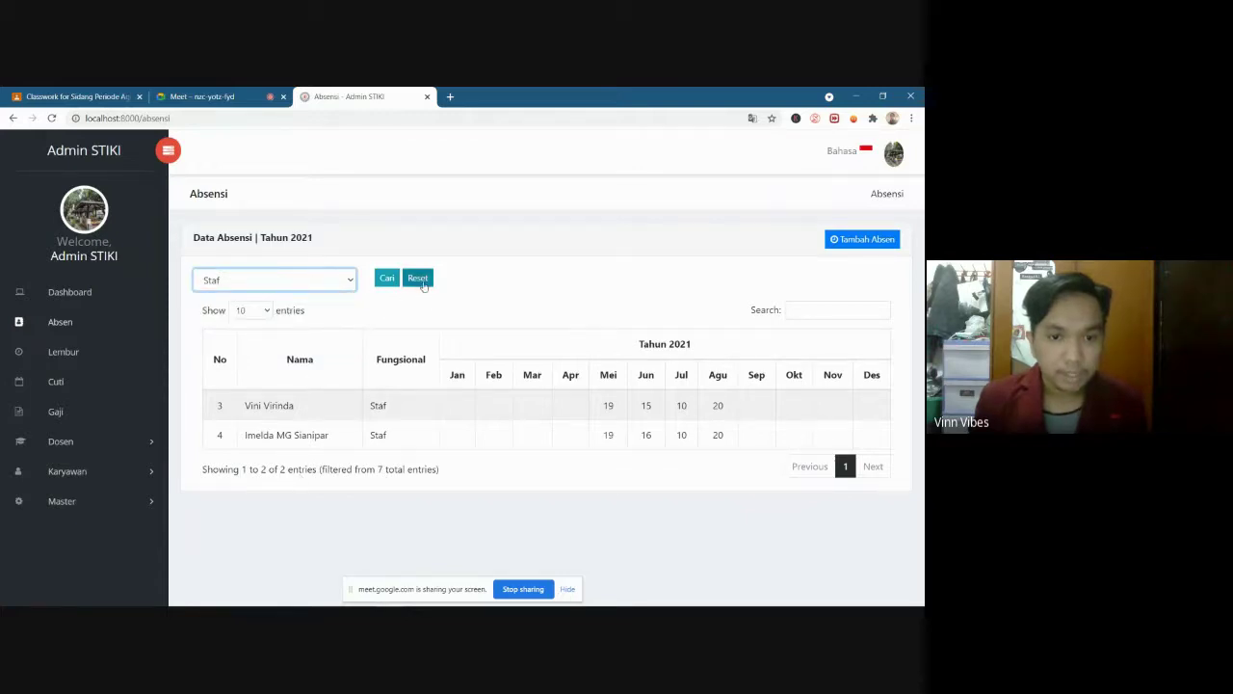
Reset the role filter to list all seven employees and start a new attendance entry
left_click(420, 281)
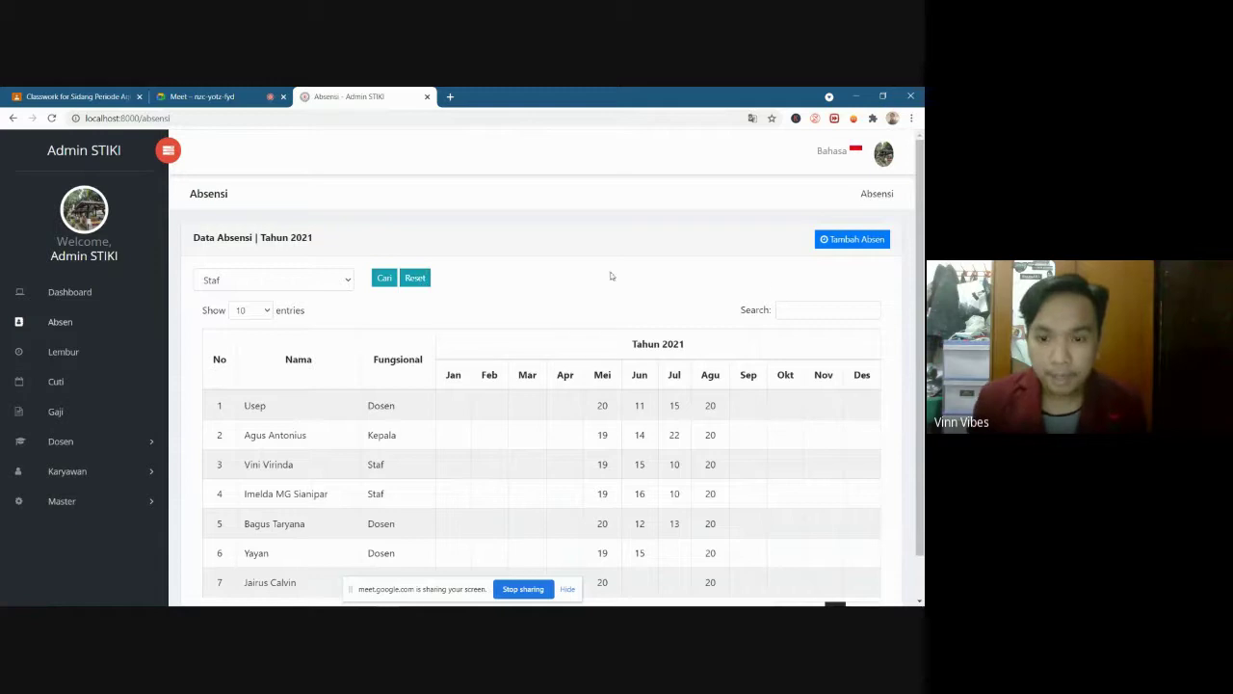
scroll(626, 356, "down", 1)
scroll(558, 409, "up", 1)
scroll(559, 410, "down", 1)
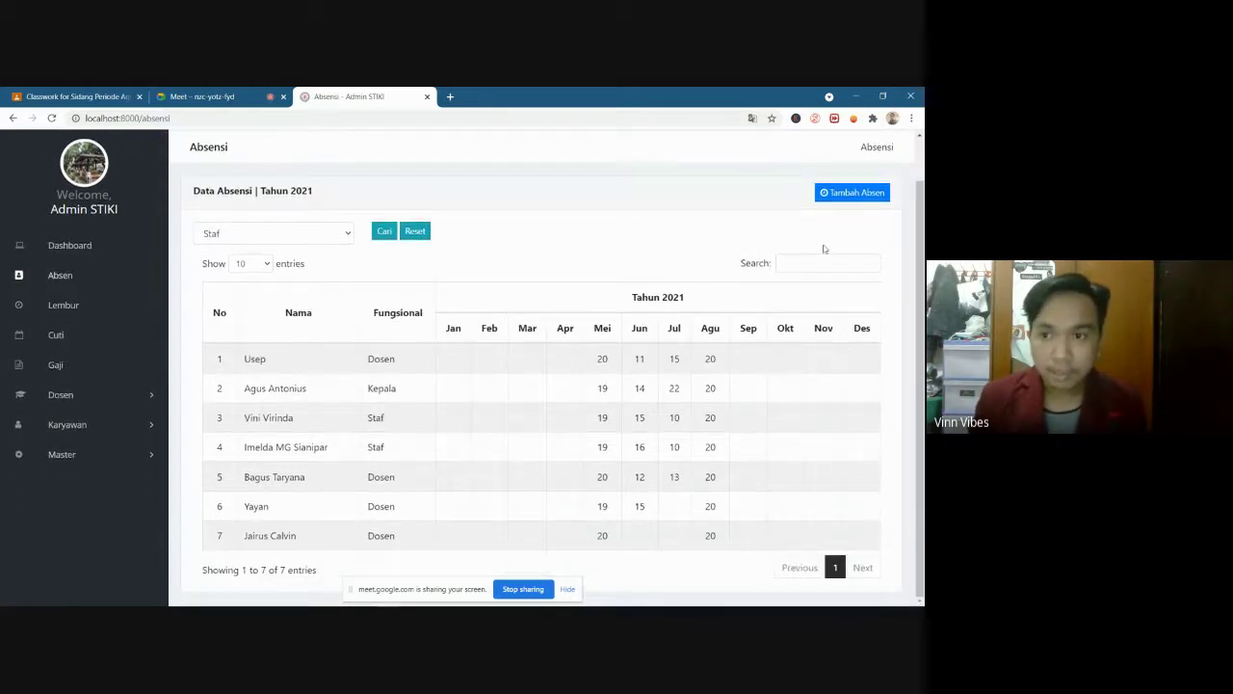
left_click(862, 193)
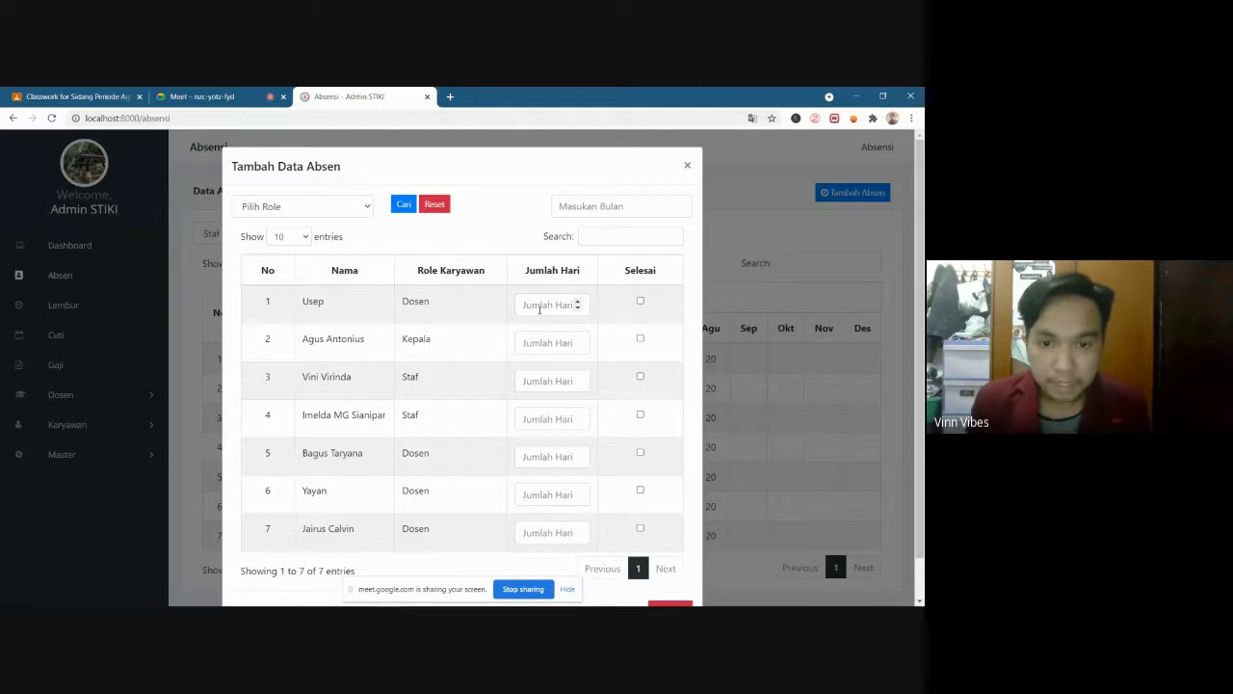
Pick 09-2021 as the month and enter 22, 21 and 22 days for the first three rows
left_click(602, 207)
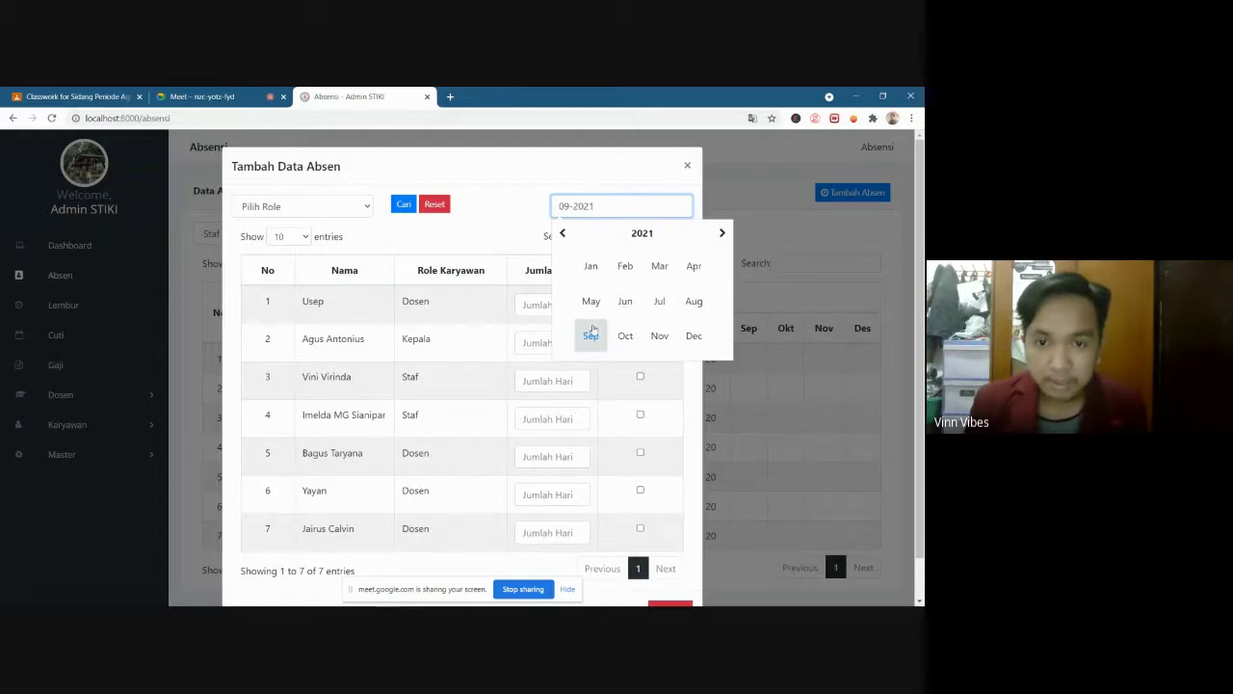
left_click(592, 336)
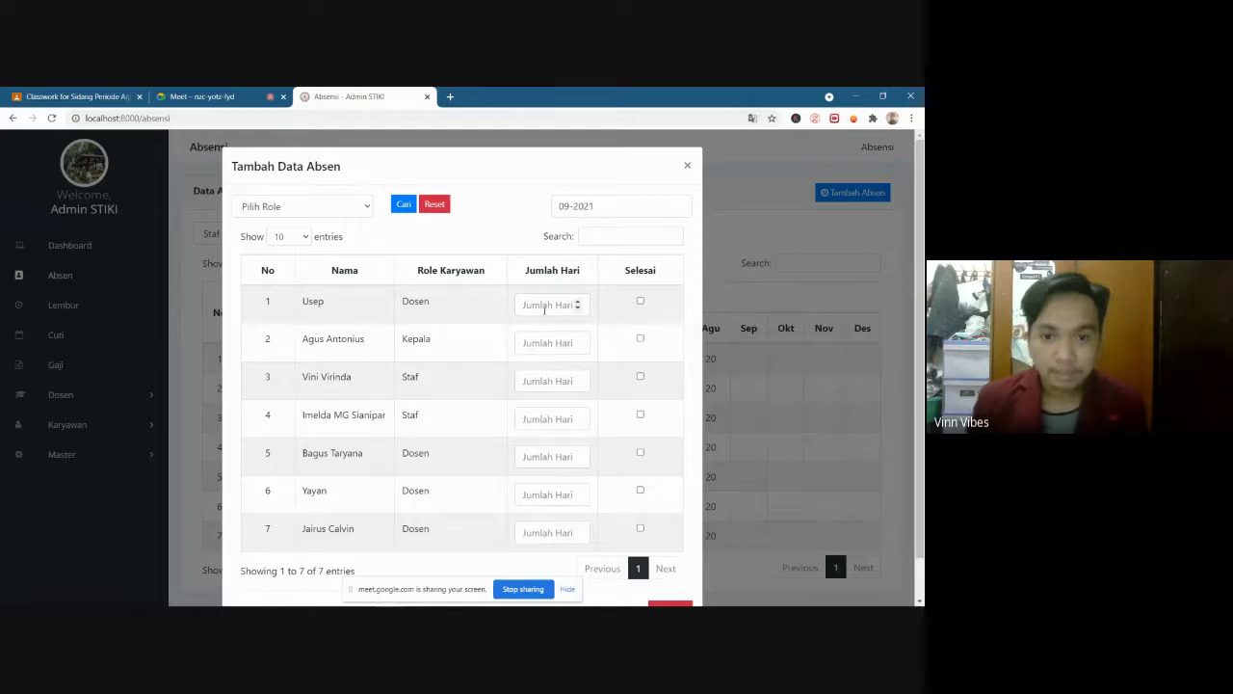
left_click(546, 305)
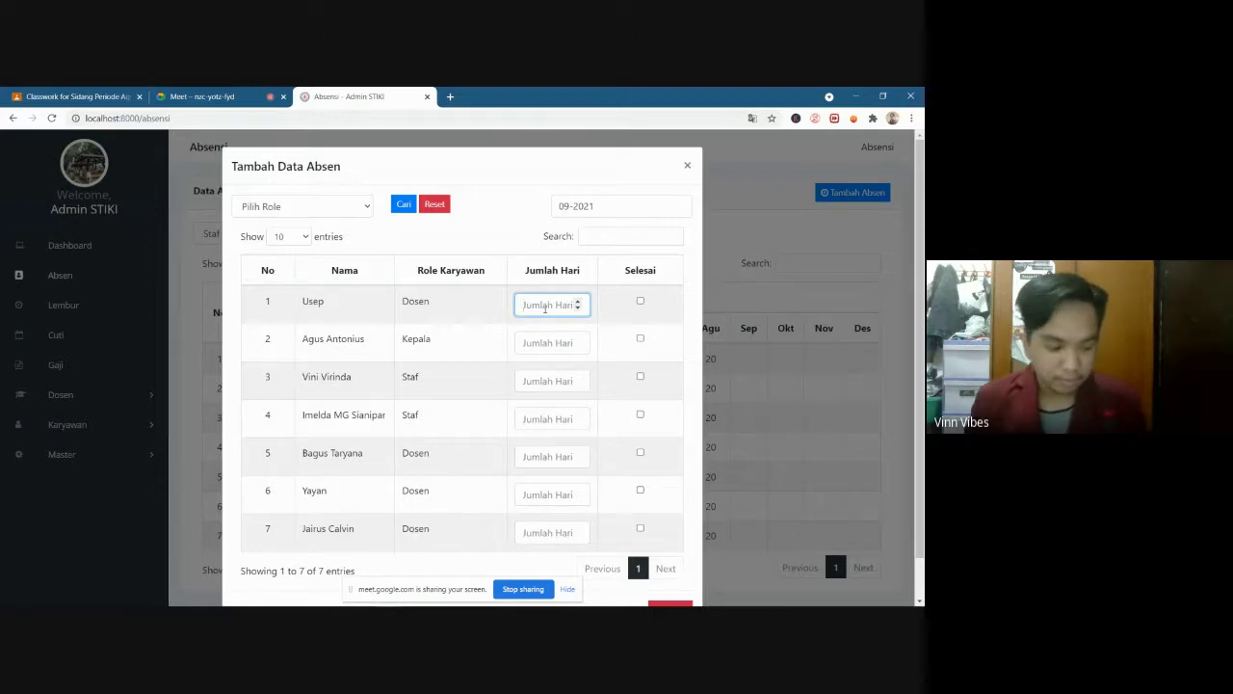
type("22")
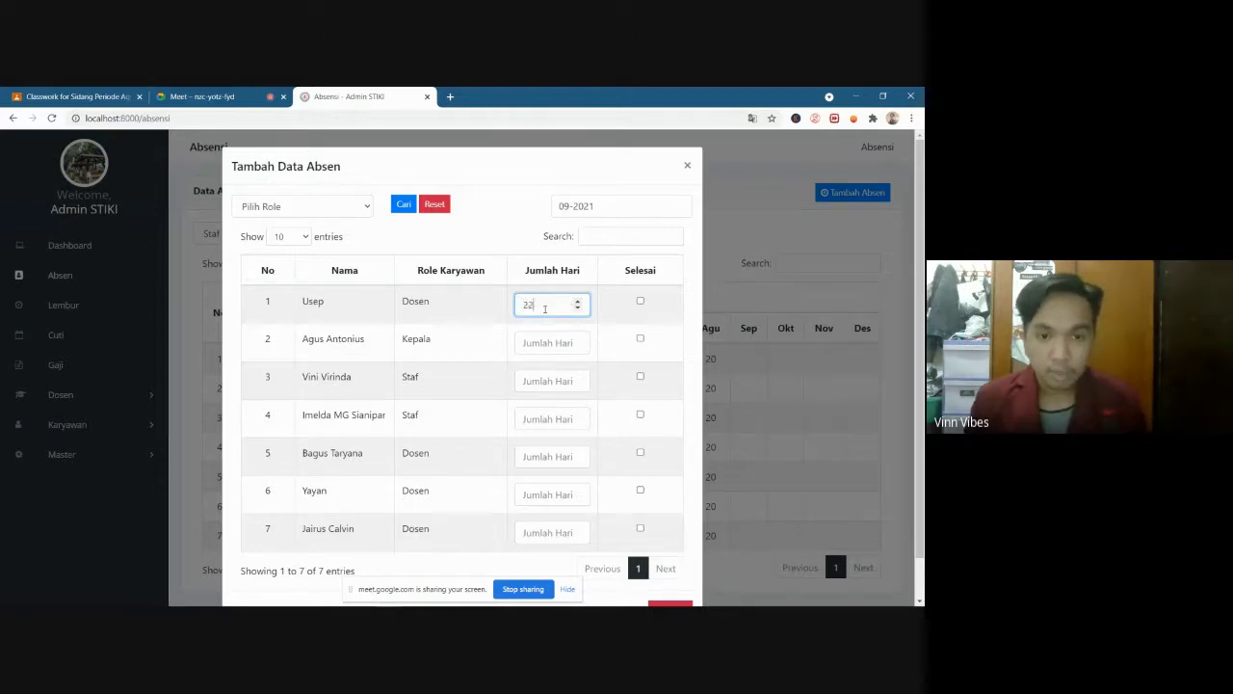
left_click(560, 351)
type("2")
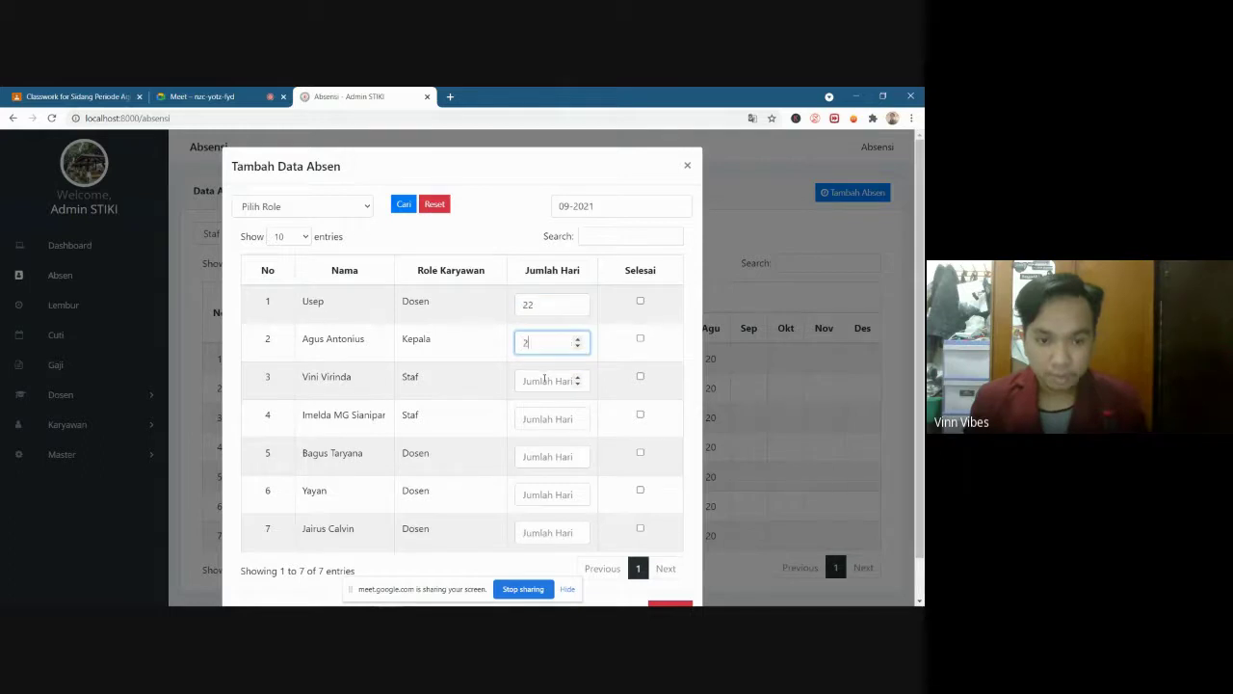
type("1")
left_click(544, 380)
type("22")
Enter 20, 20 and 21 days for the remaining employee rows
left_click(542, 418)
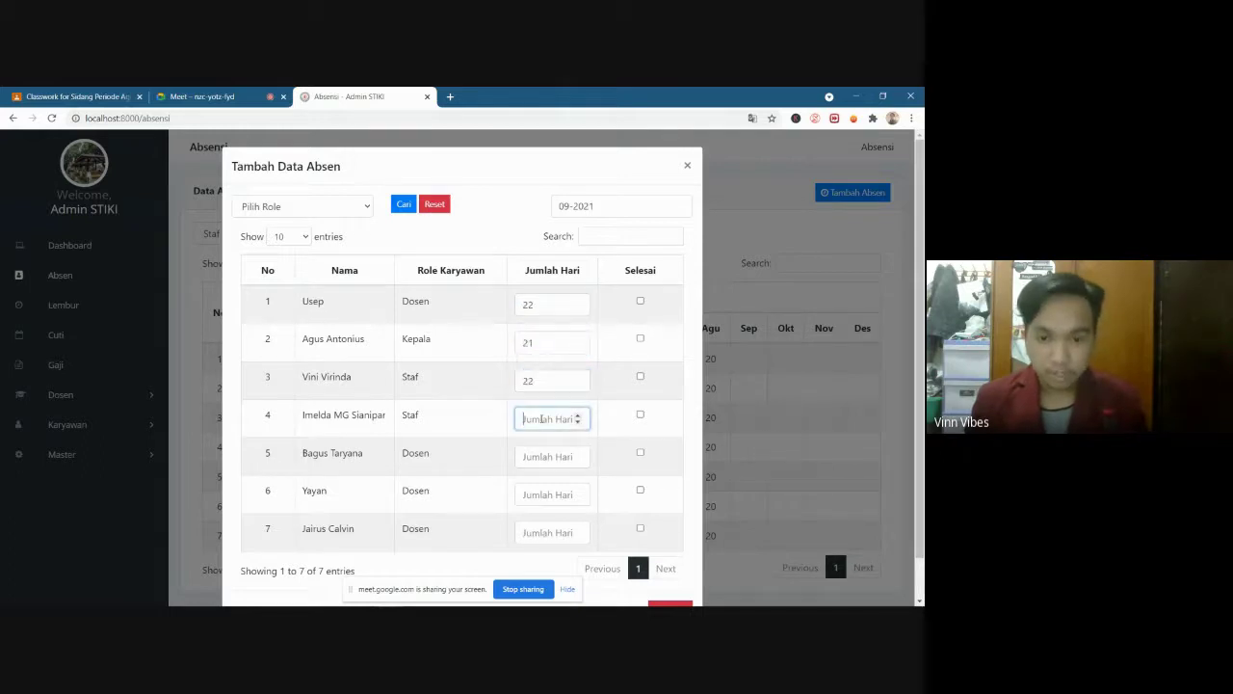
type("20")
left_click(546, 456)
type("21")
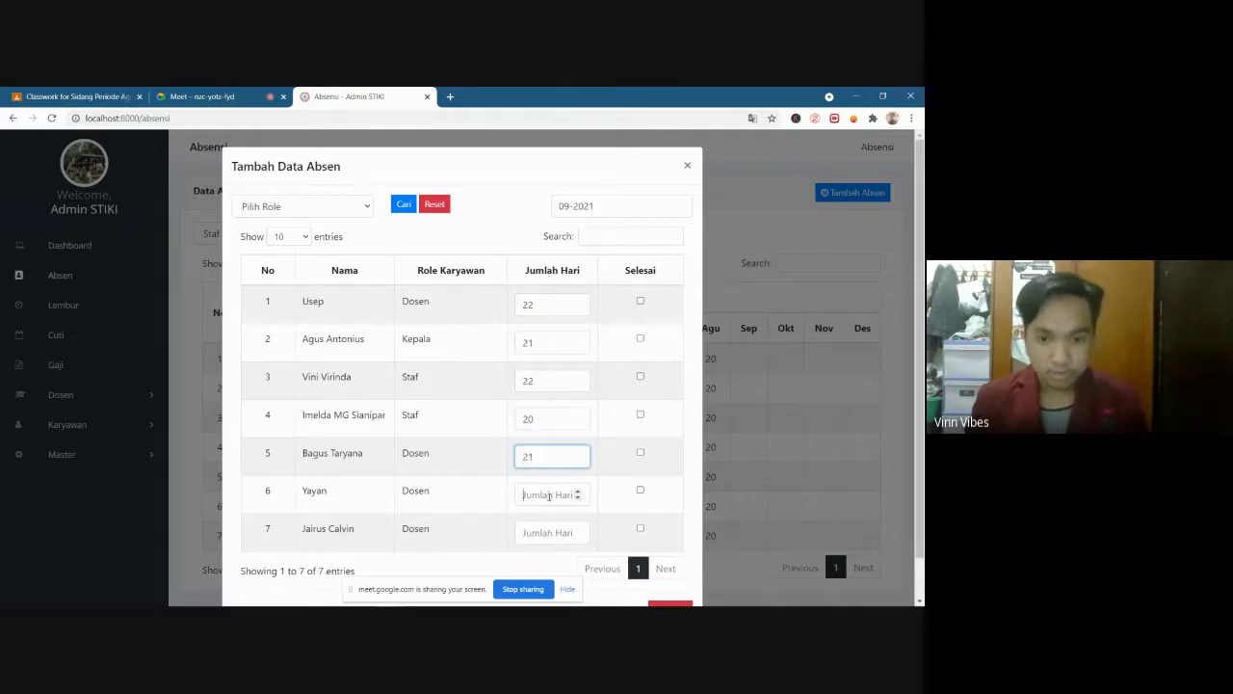
left_click(549, 494)
type("20")
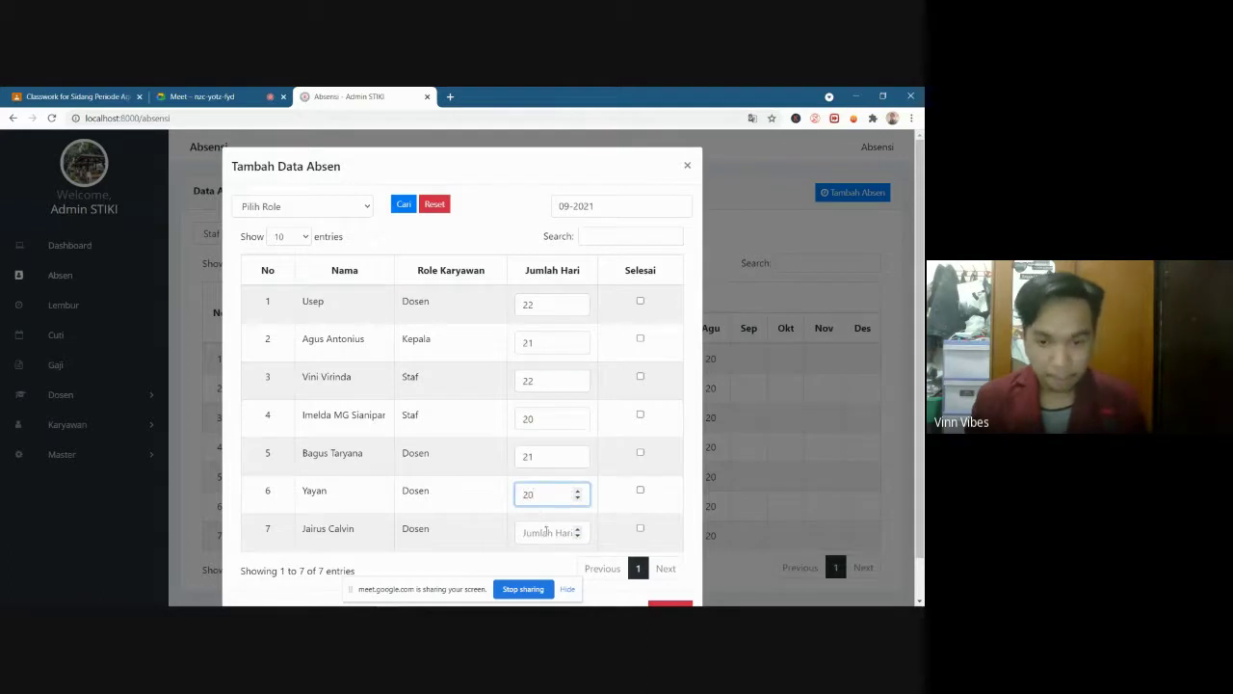
left_click(546, 532)
type("21")
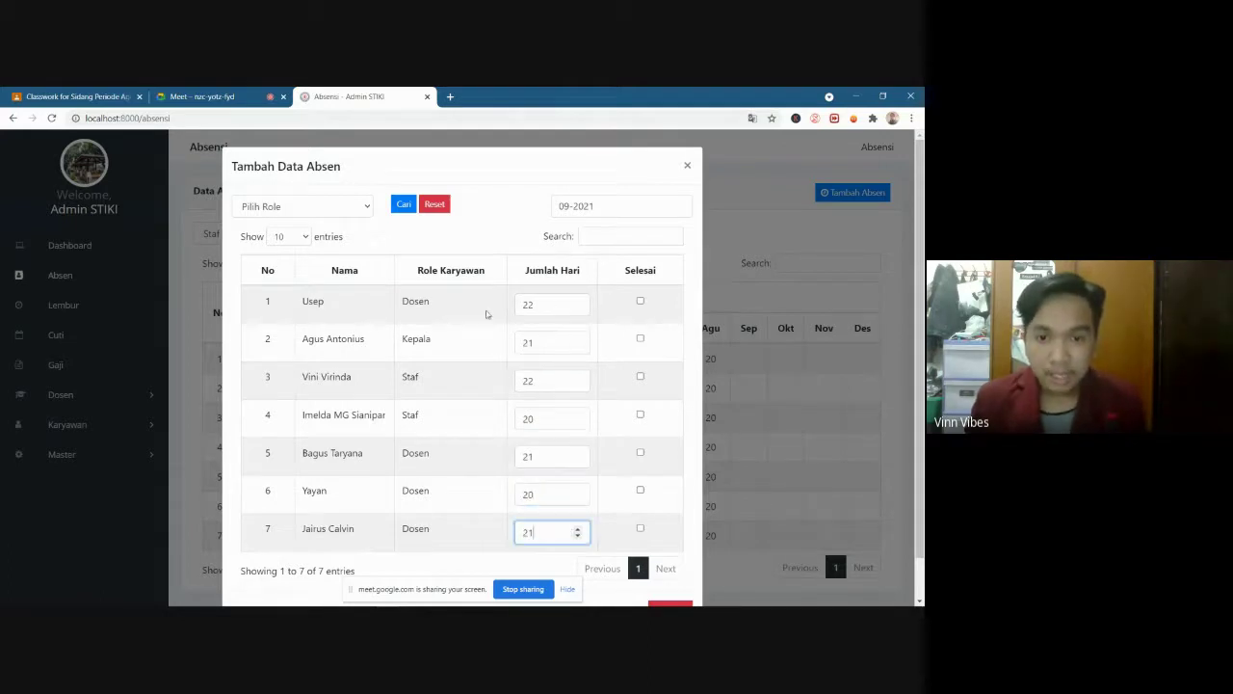
left_click(464, 310)
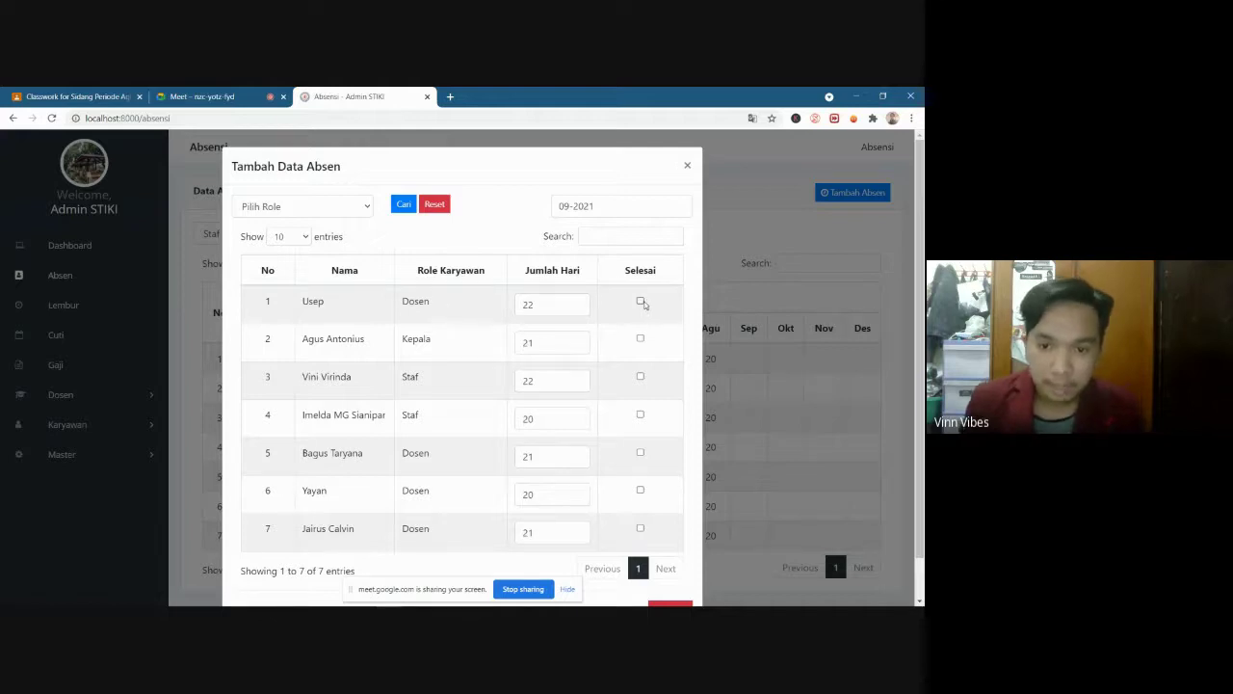
Tick Selesai for all seven employees' September attendance rows
left_click(641, 302)
left_click(641, 340)
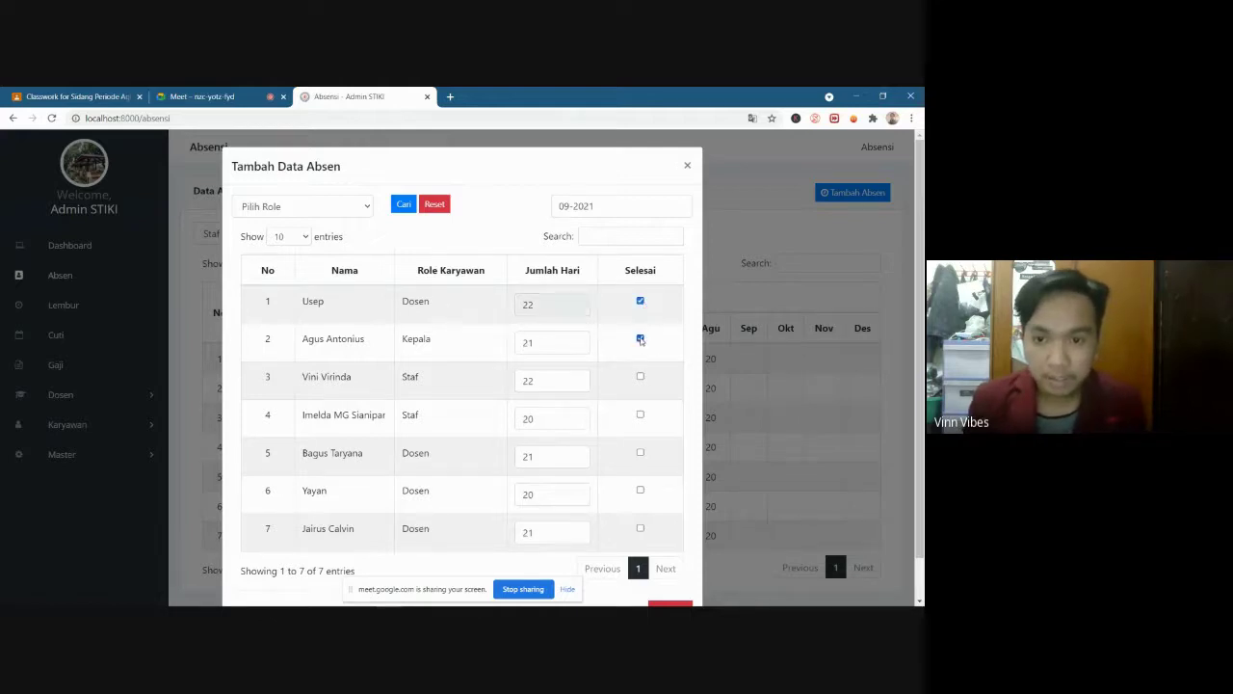
left_click(640, 377)
left_click(641, 414)
scroll(640, 416, "down", 1)
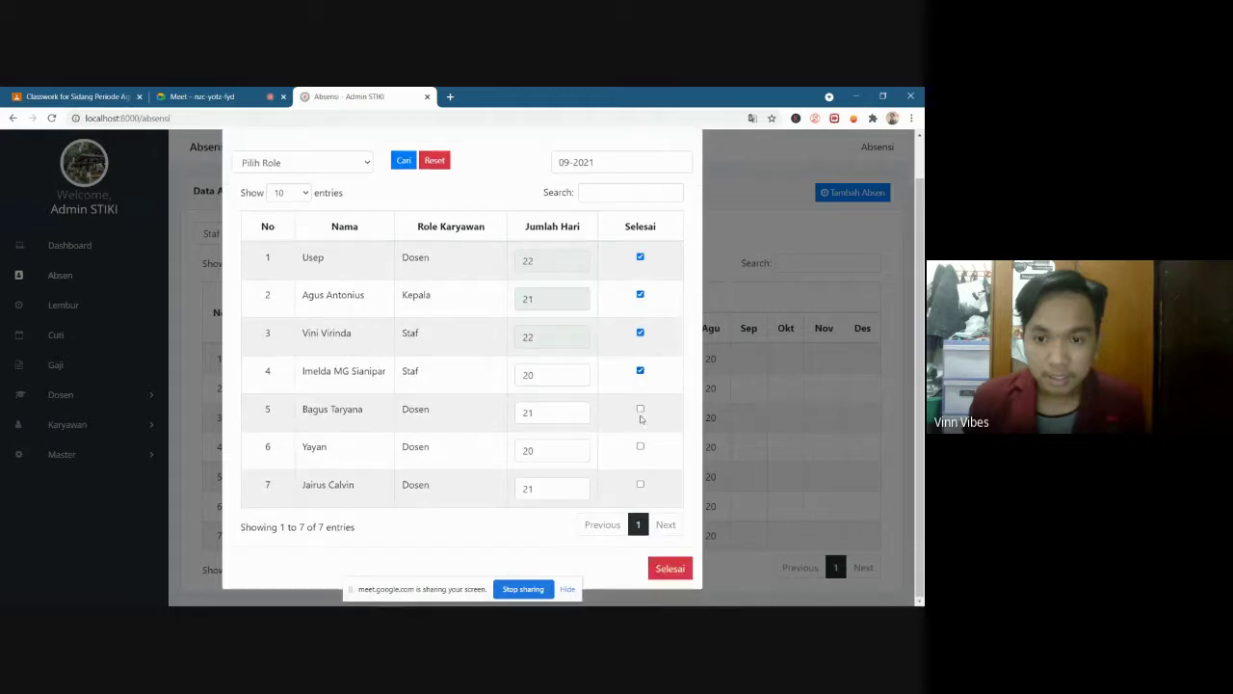
left_click(640, 409)
left_click(640, 447)
left_click(639, 485)
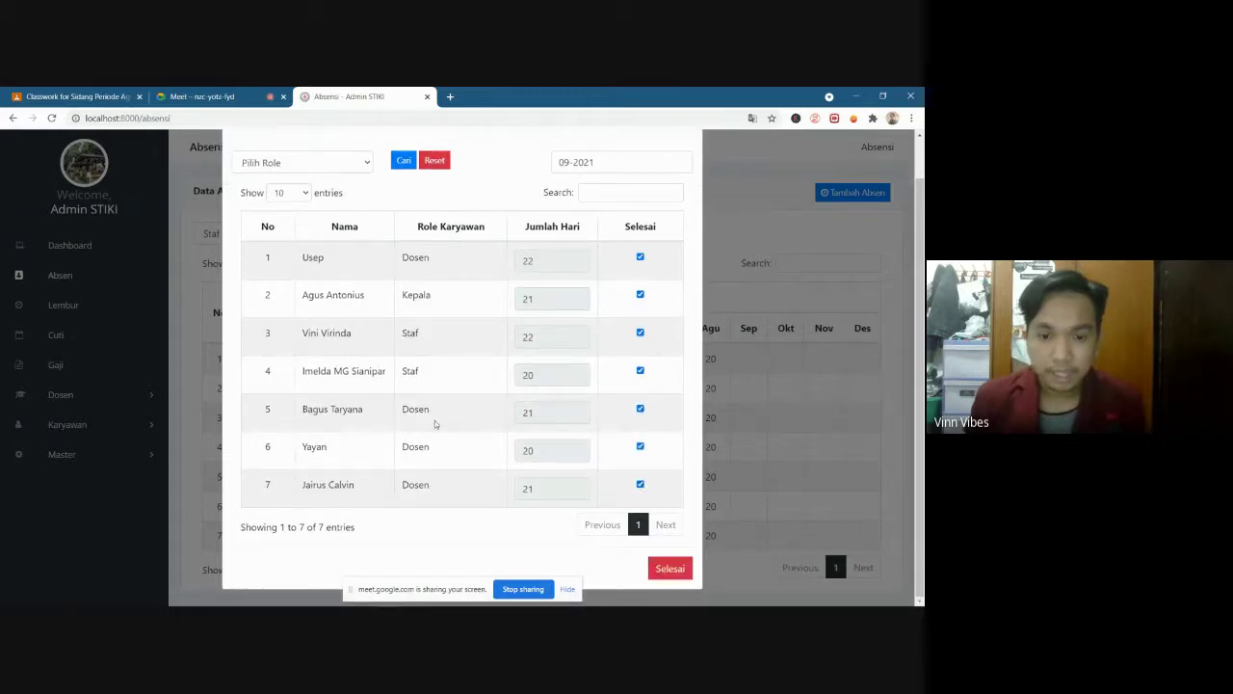
Recheck the day counts for rows 3–7 and submit the September attendance
left_click(546, 488)
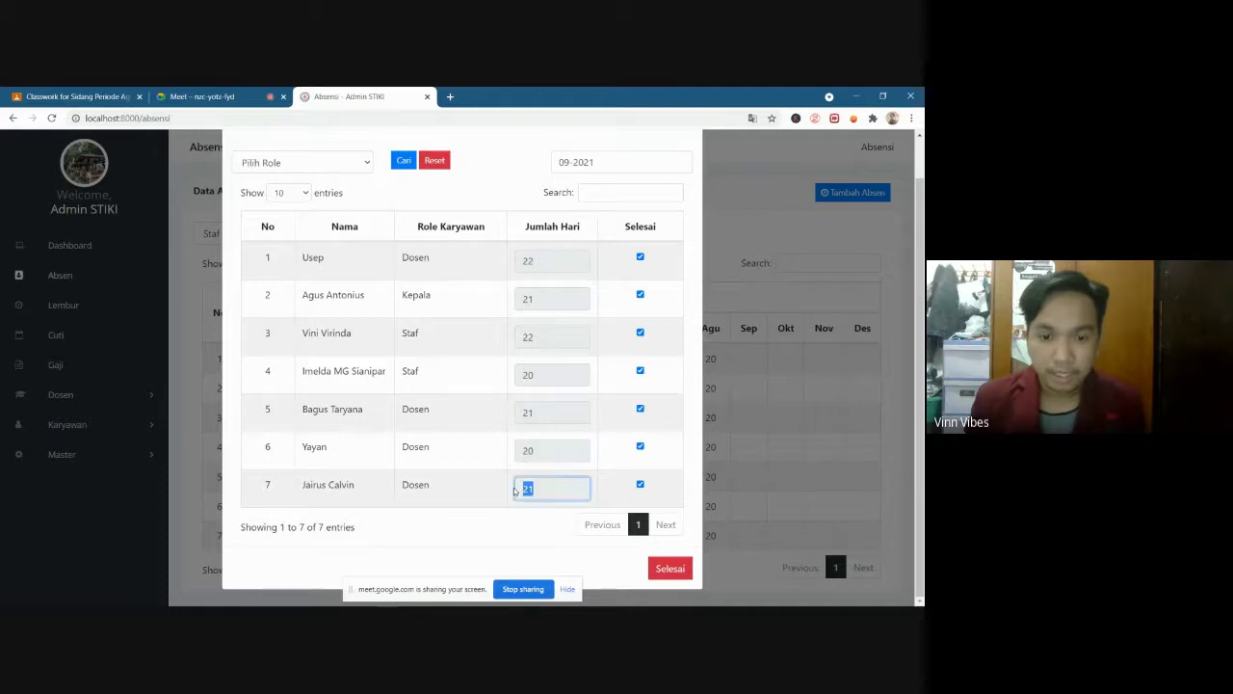
left_click(560, 450)
left_click(549, 412)
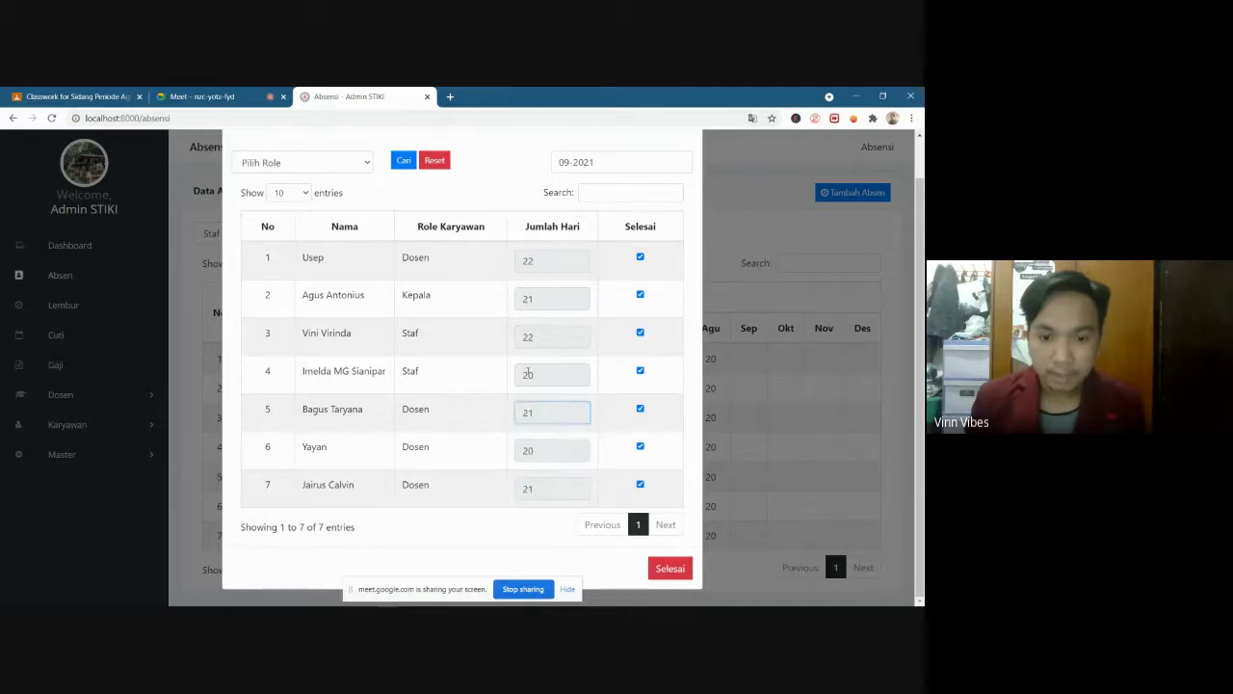
left_click(544, 375)
left_click(546, 343)
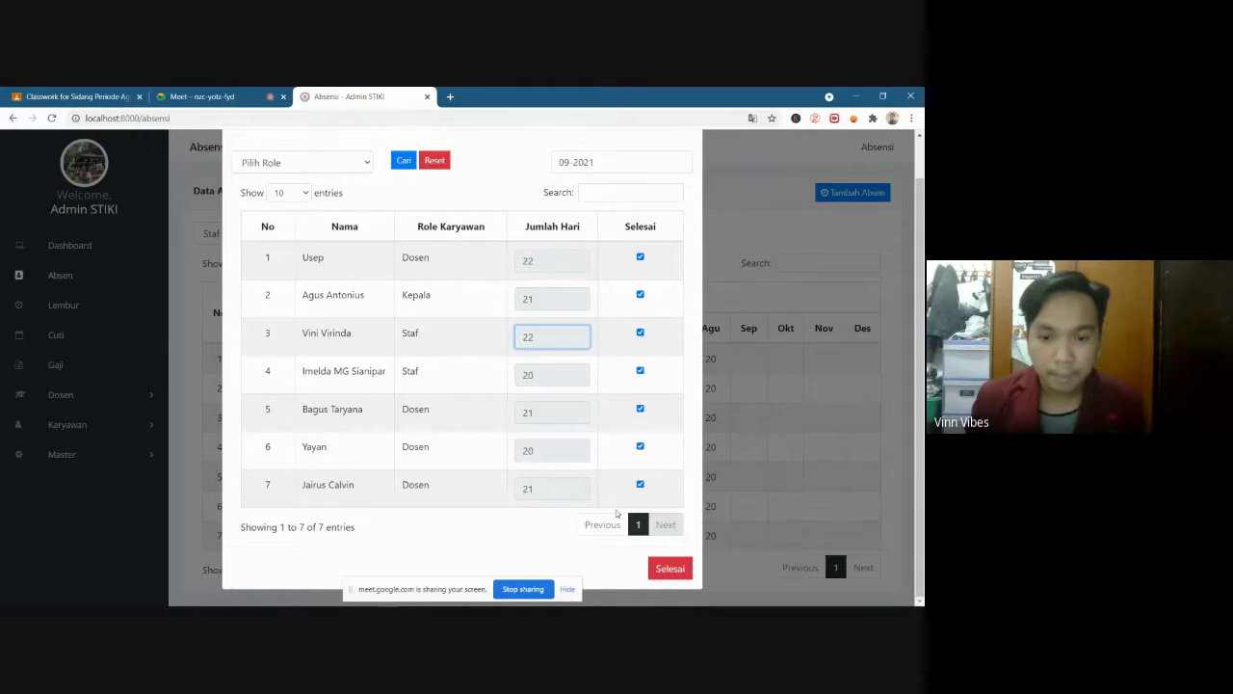
left_click(671, 568)
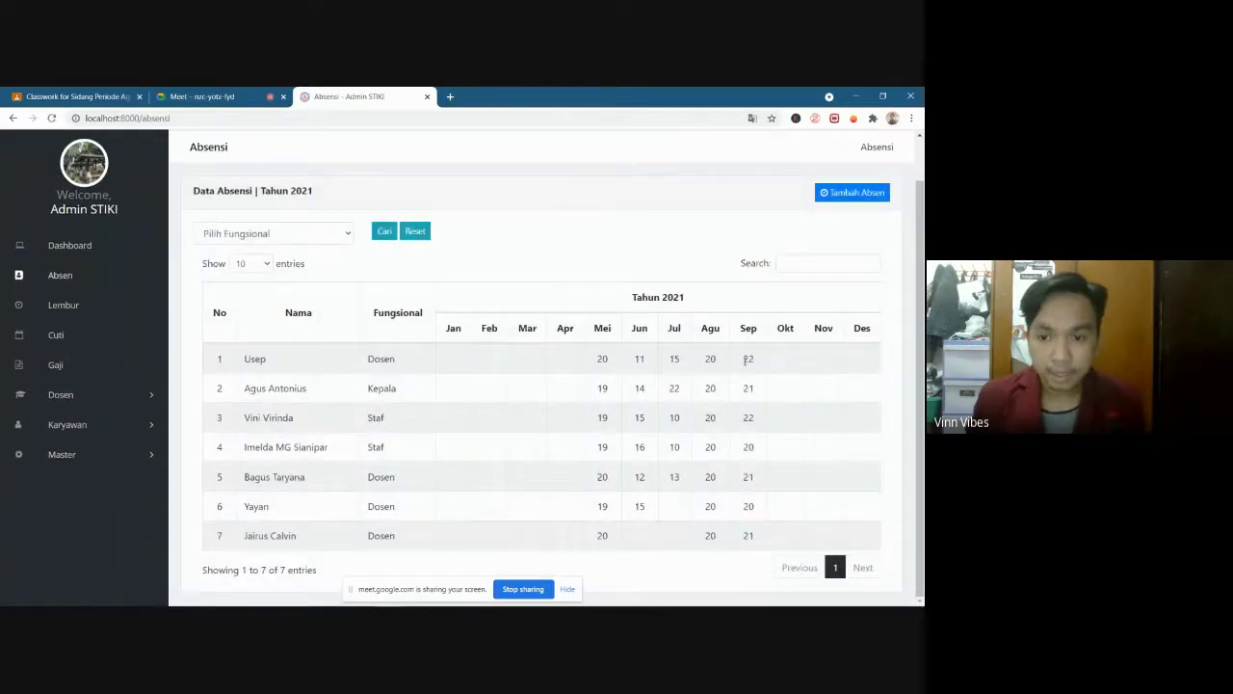
Check the newly filled Sep attendance values, then switch to the Lembur overtime page
left_click_drag(747, 359, 757, 540)
left_click(757, 540)
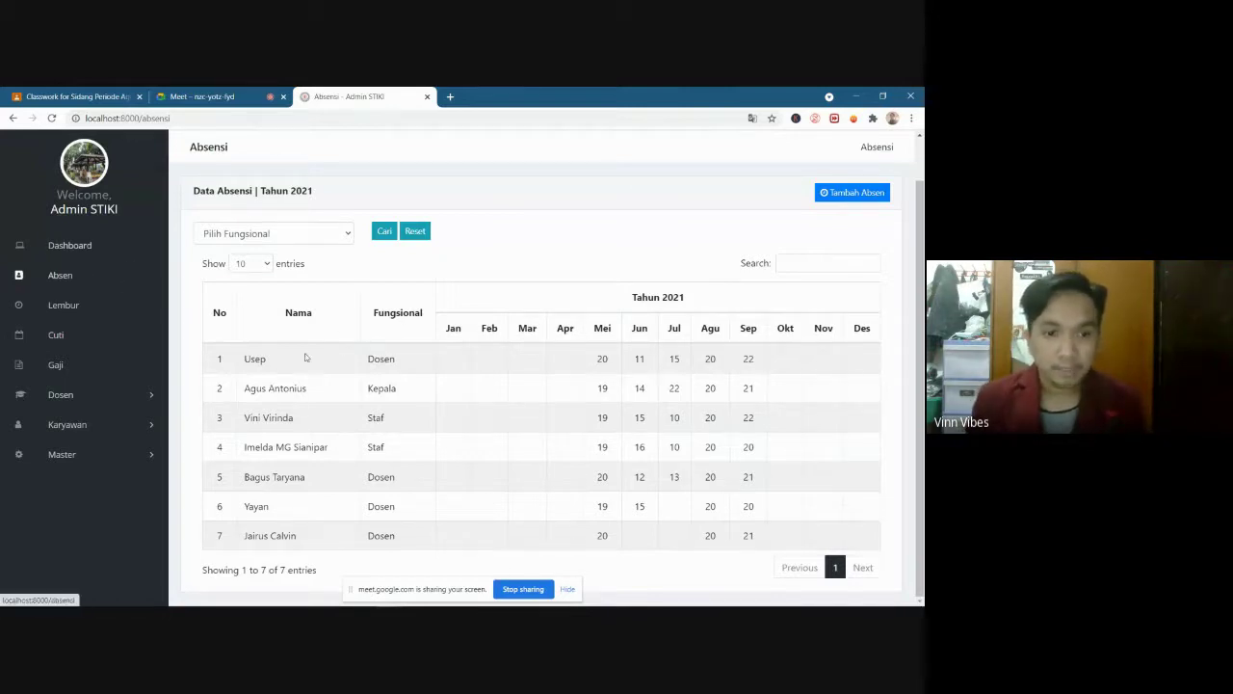
left_click(64, 307)
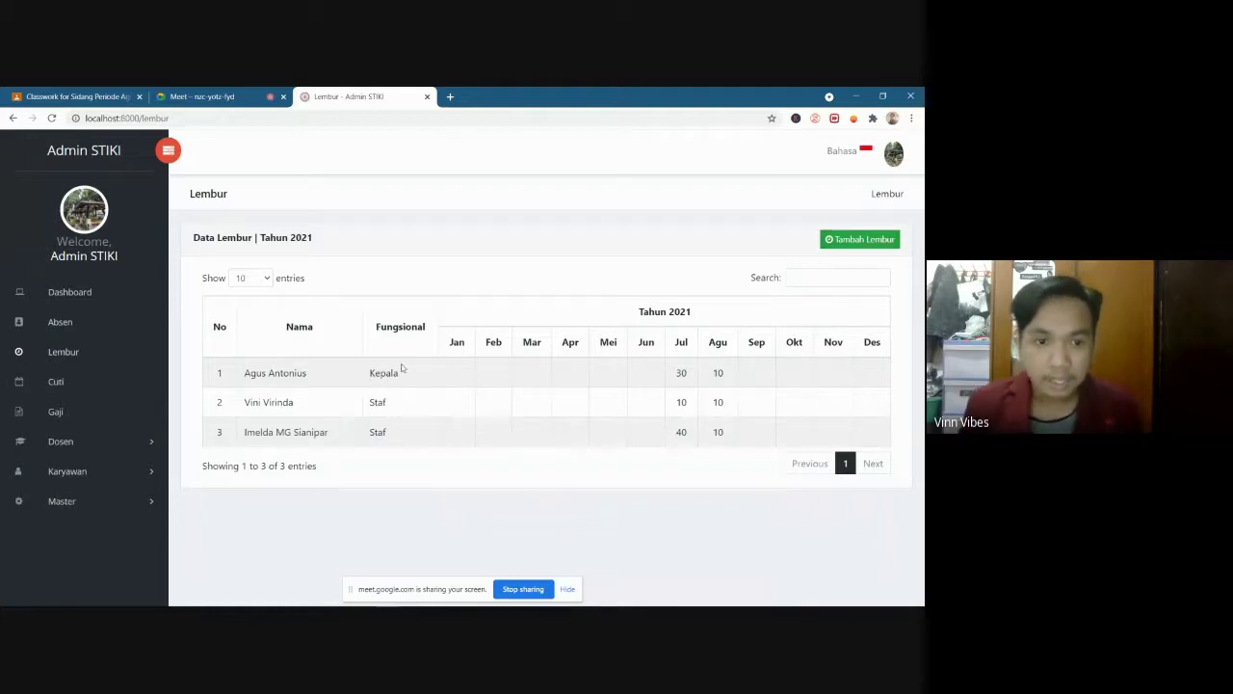
Start a new overtime entry for 09-2021 and enter 10 hours for each employee
left_click(887, 240)
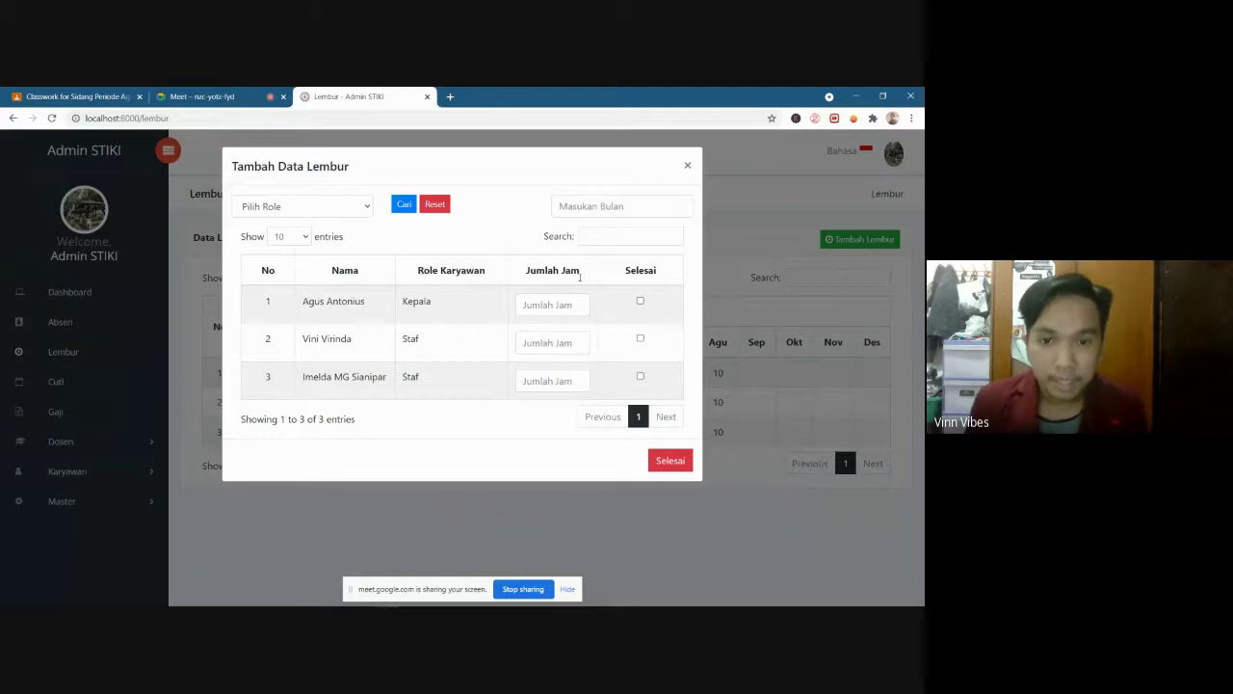
left_click(594, 206)
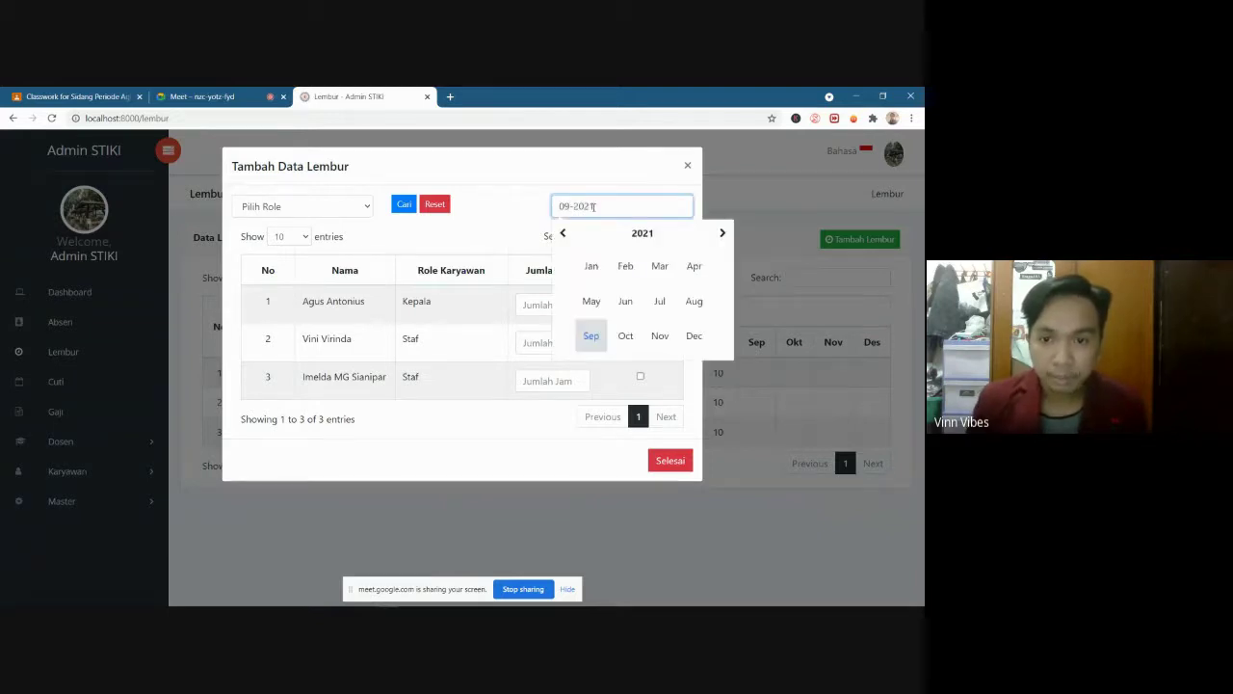
left_click(591, 336)
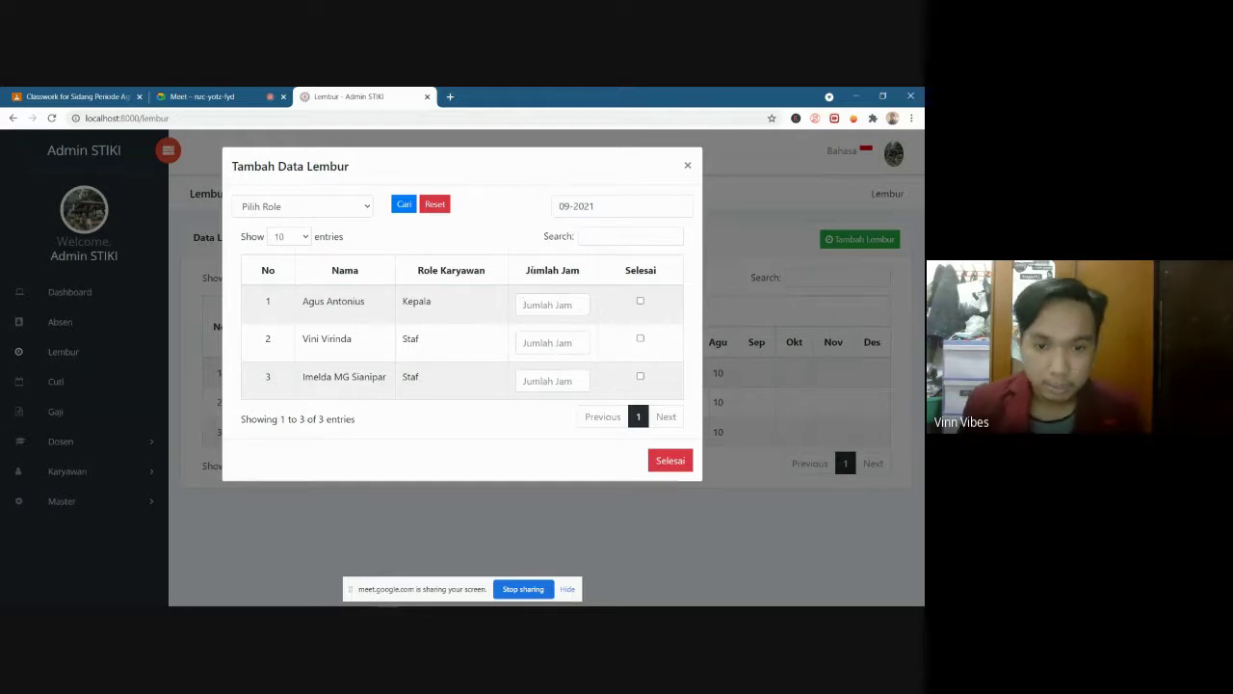
left_click(560, 304)
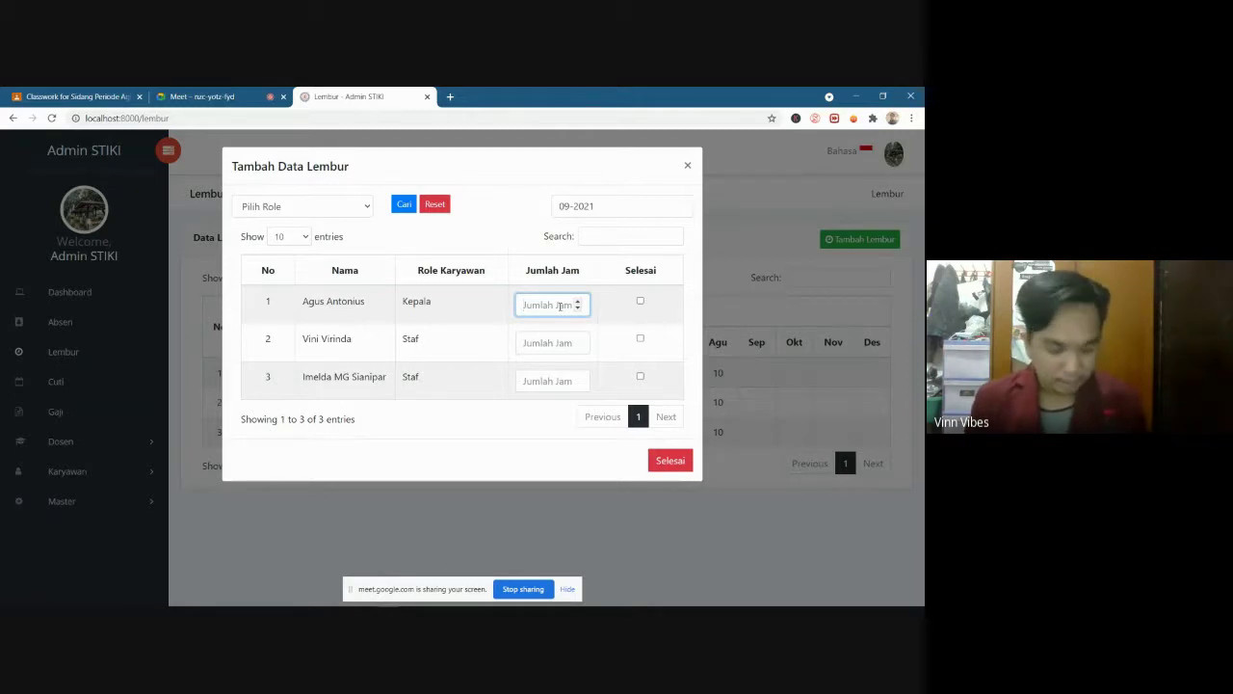
type("10")
left_click(555, 343)
type("1")
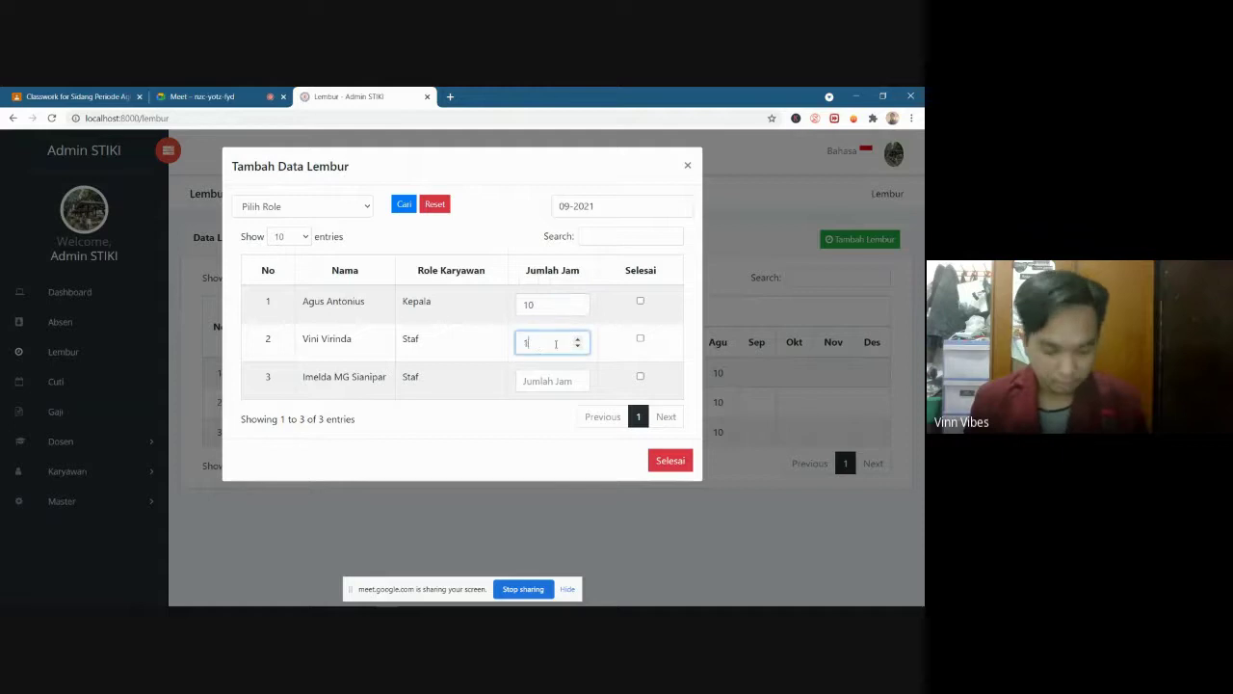
type("0")
left_click(538, 381)
type("1")
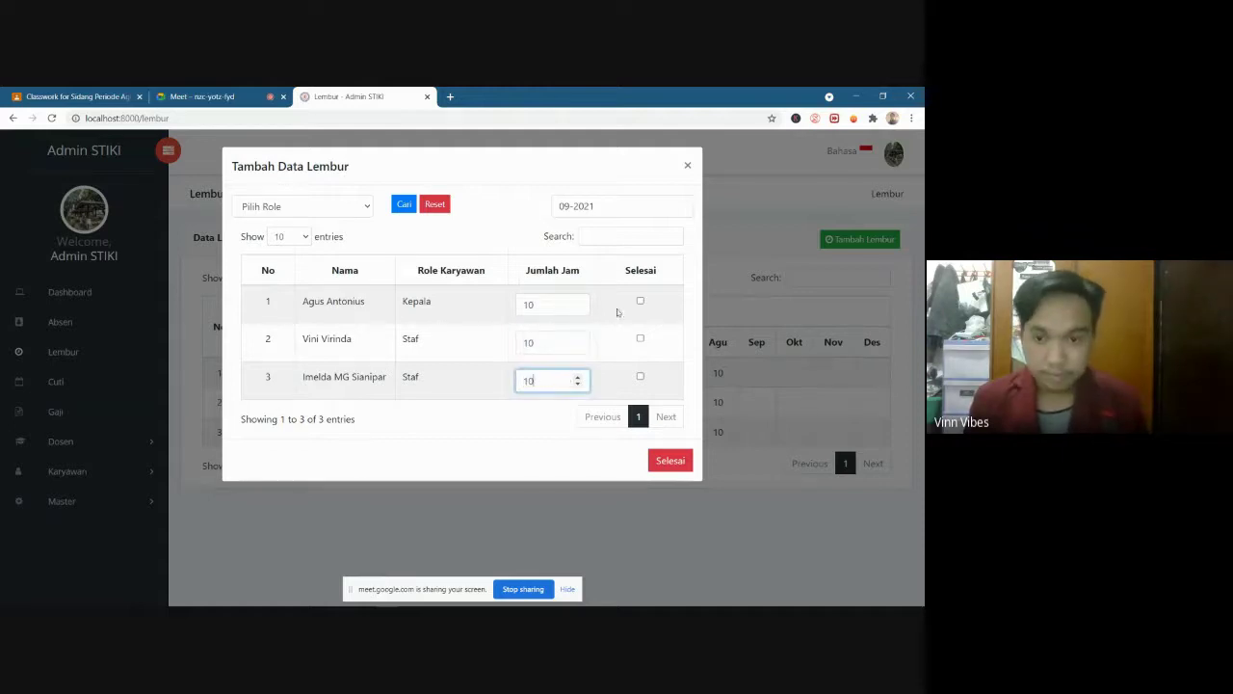
Mark all three overtime rows finished and submit them
left_click(639, 300)
left_click(640, 338)
left_click(640, 376)
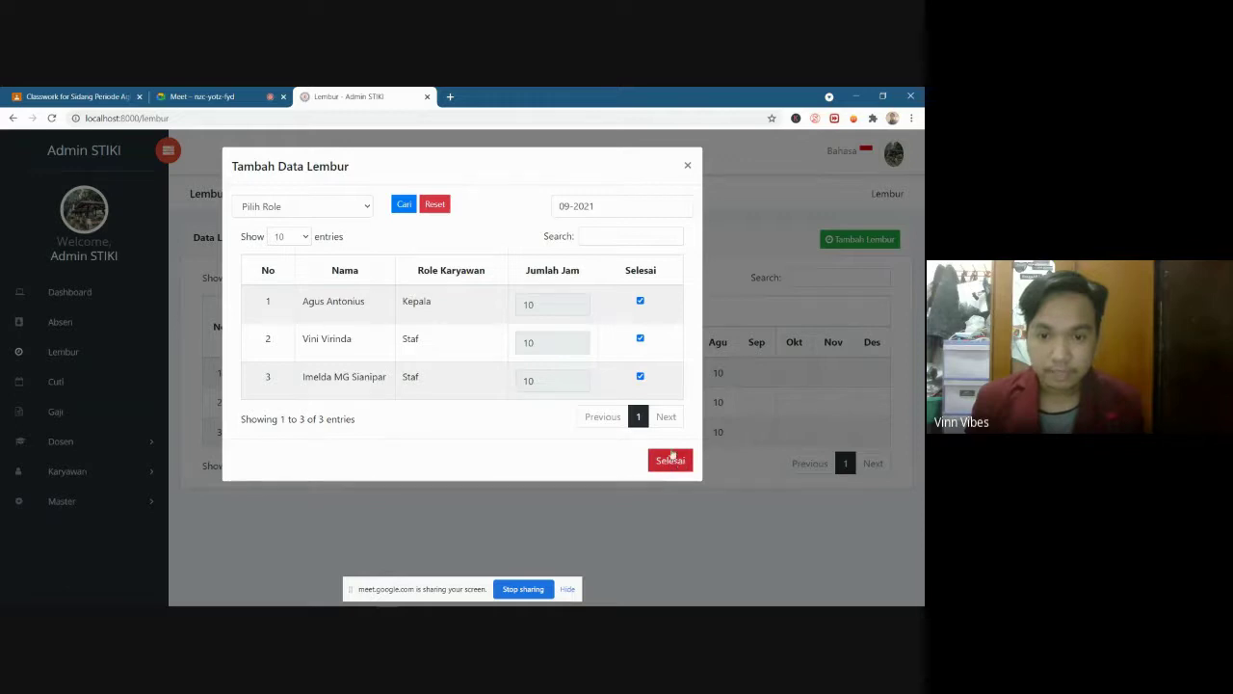
left_click(671, 461)
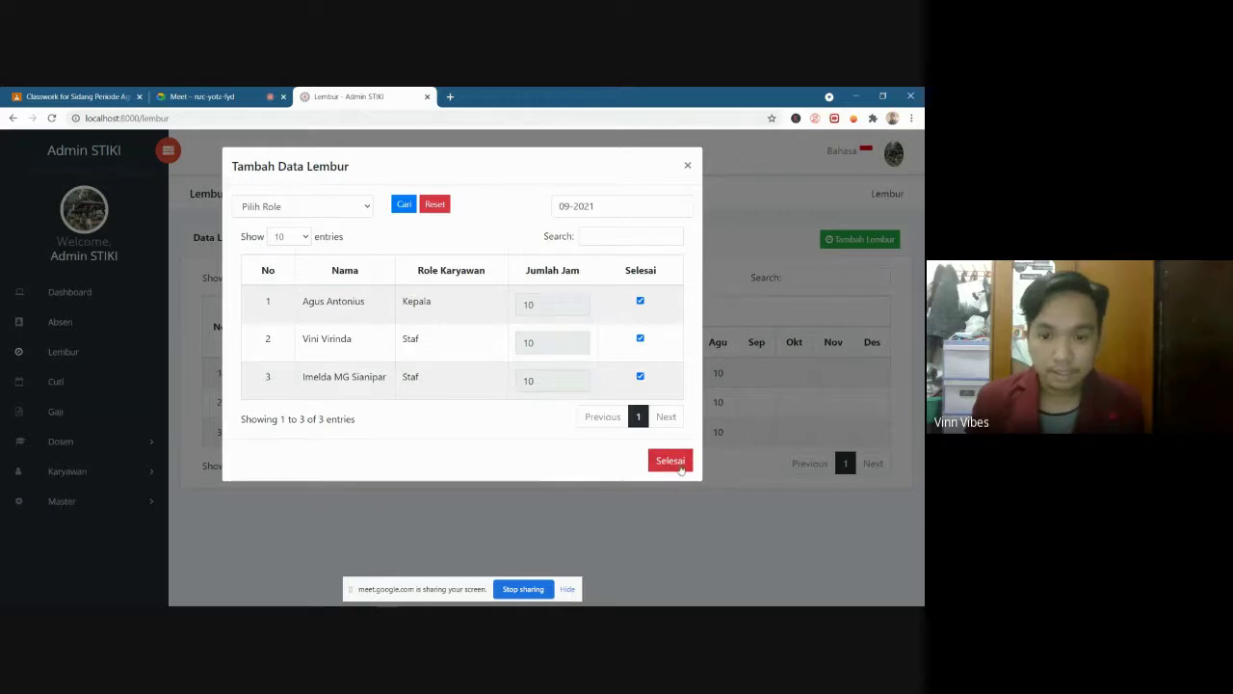
left_click(670, 460)
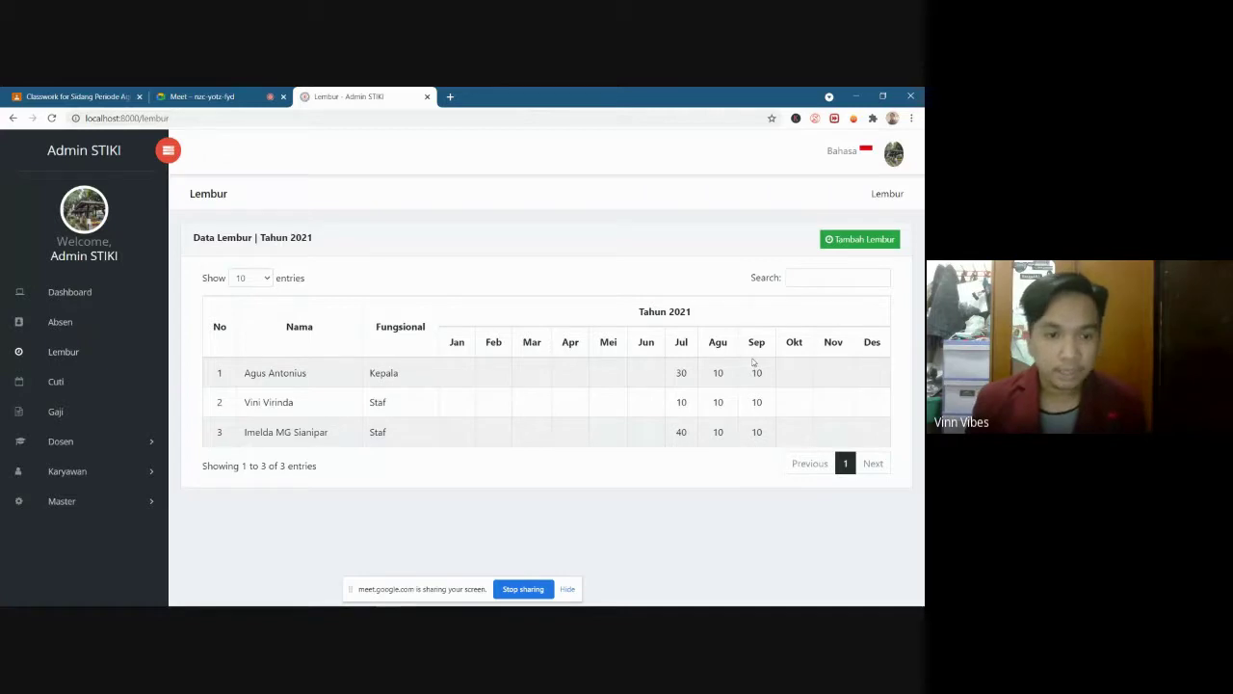
On the Cuti page, open the seventh employee's leave detail, which has no records
left_click(57, 382)
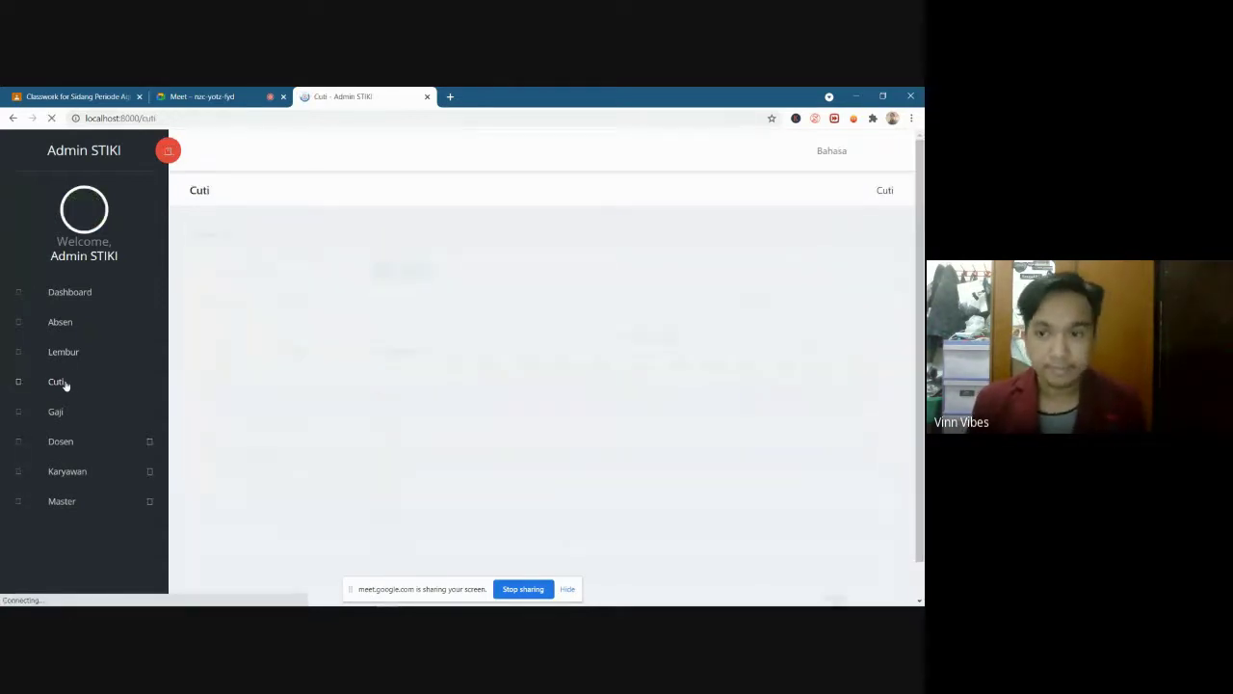
scroll(332, 395, "down", 1)
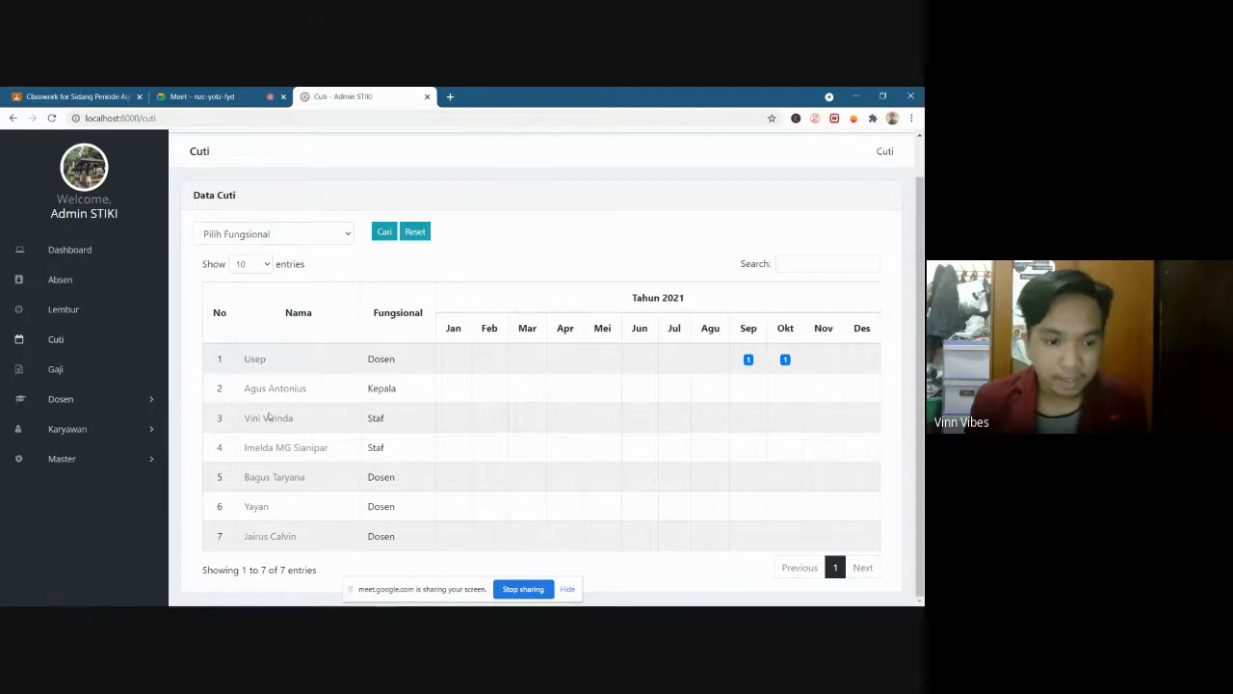
left_click(272, 541)
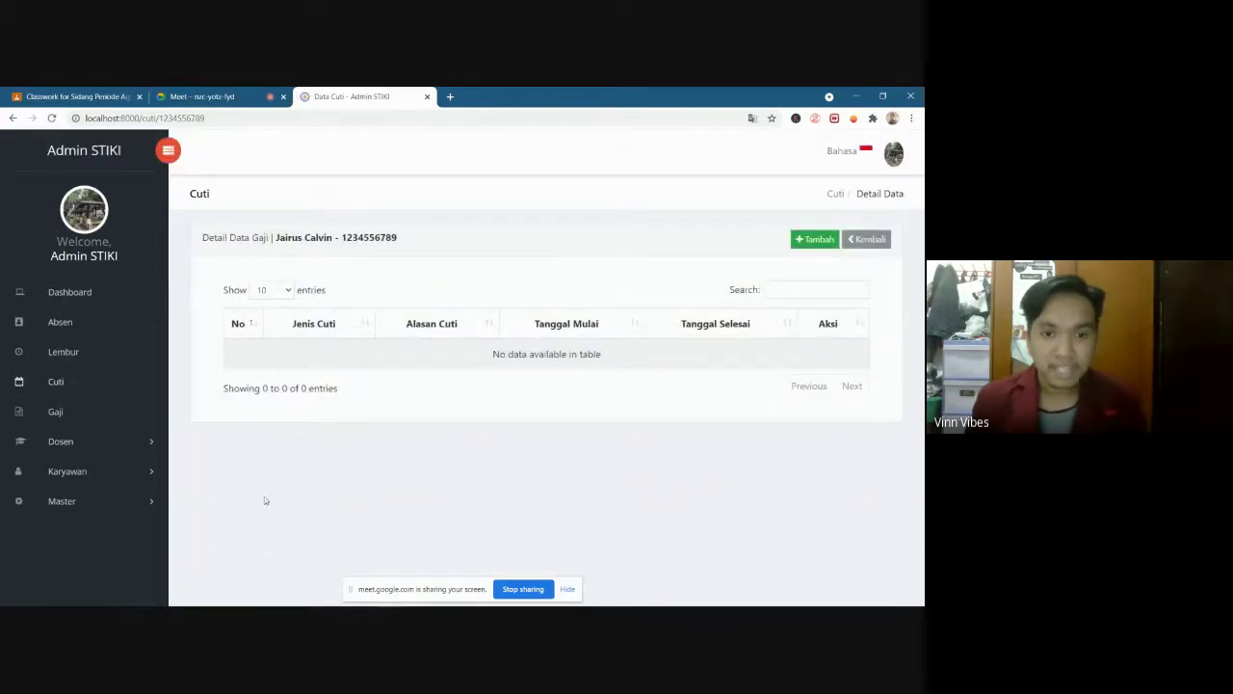
left_click_drag(482, 357, 619, 364)
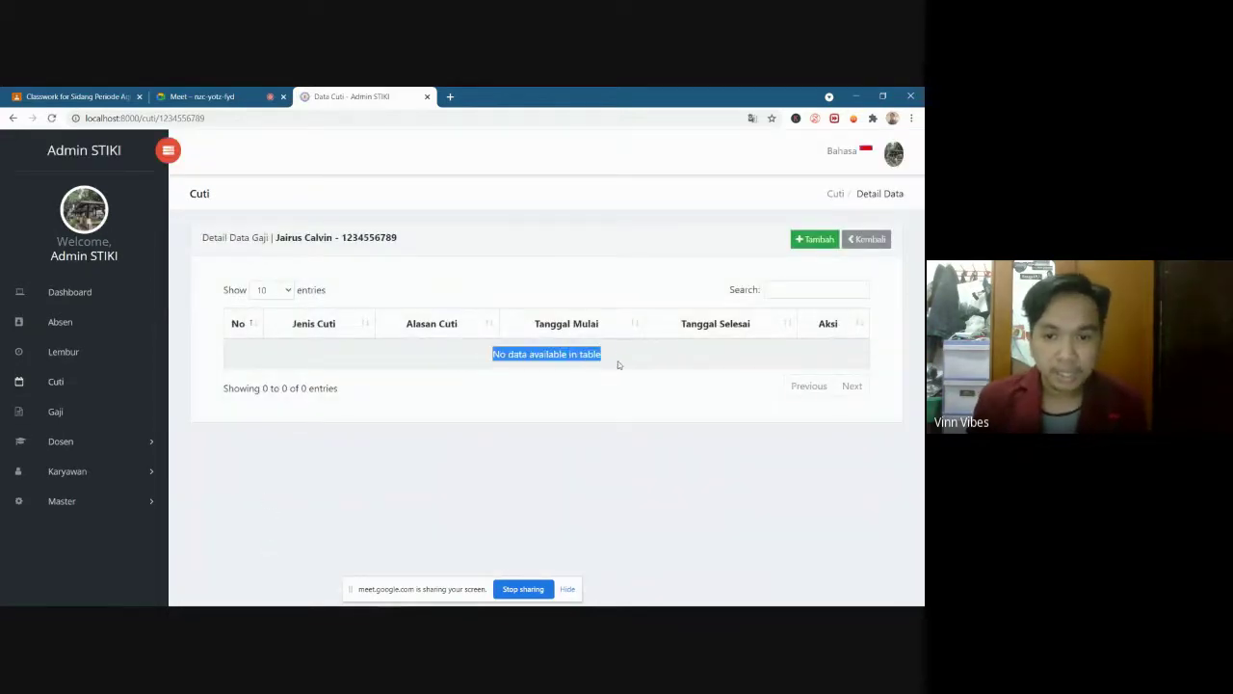
left_click(402, 344)
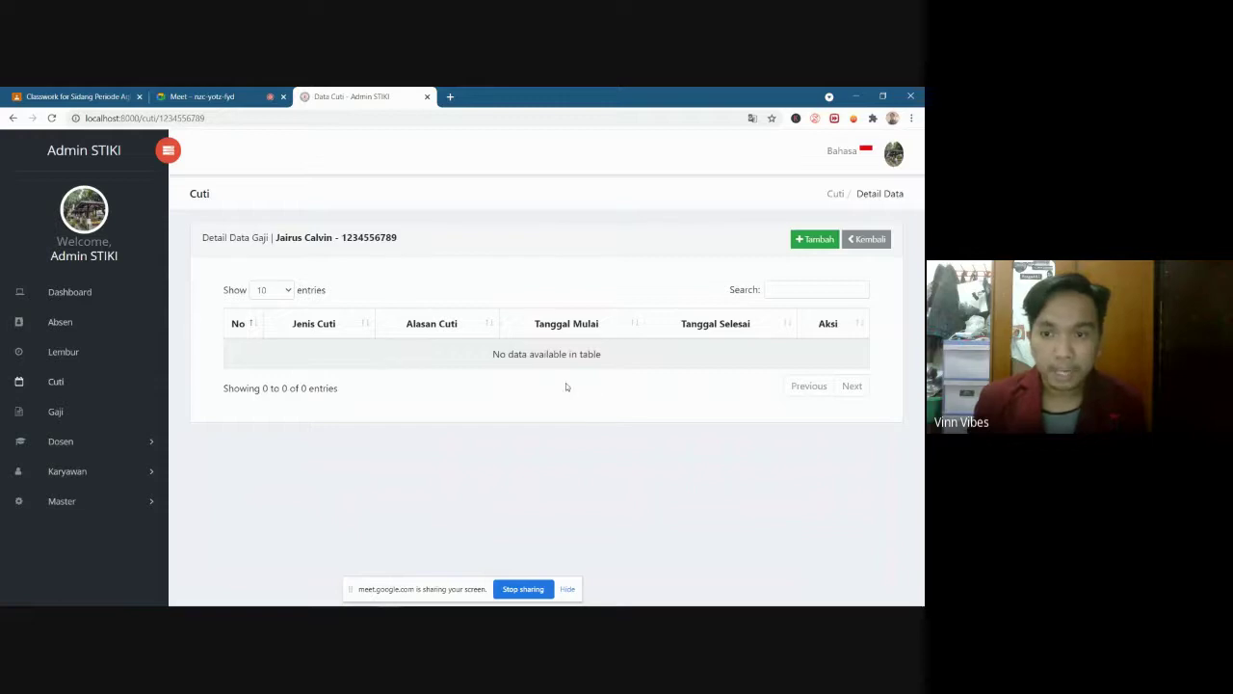
Start a leave request for the lecturer, checking the prefilled NIP and Nama, and choose Cuti Tahunan
left_click(815, 241)
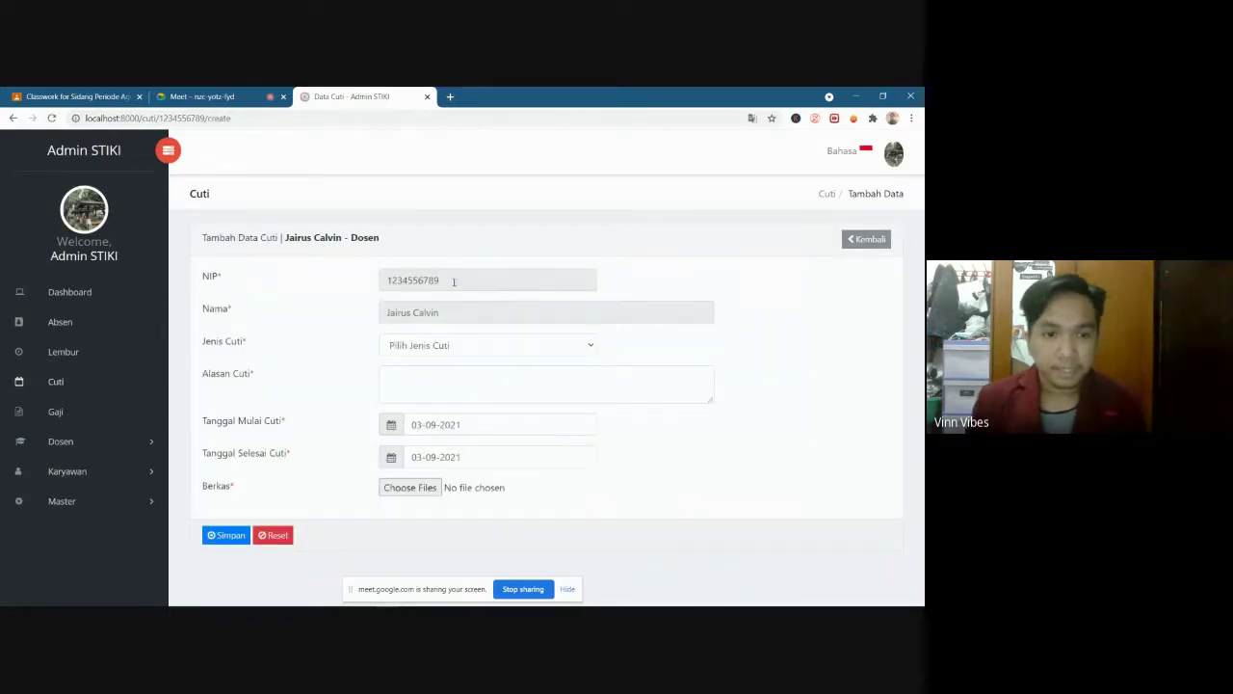
left_click_drag(205, 278, 203, 310)
left_click(226, 281)
left_click(237, 312)
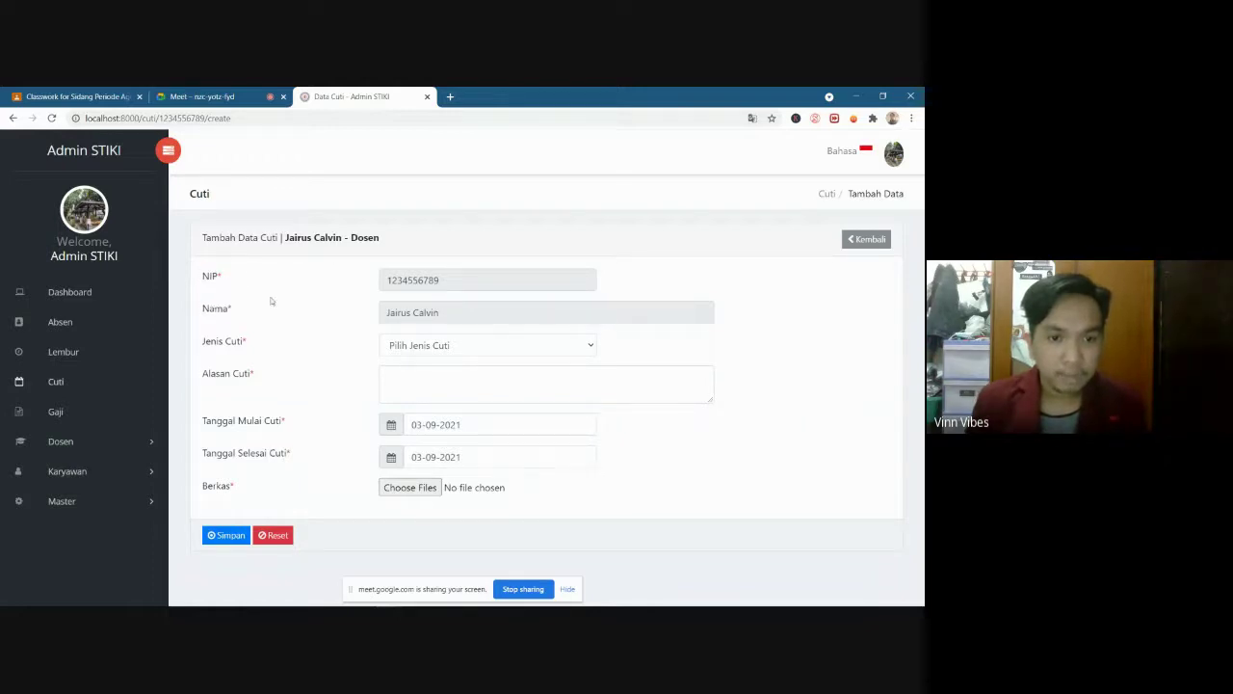
left_click(462, 312)
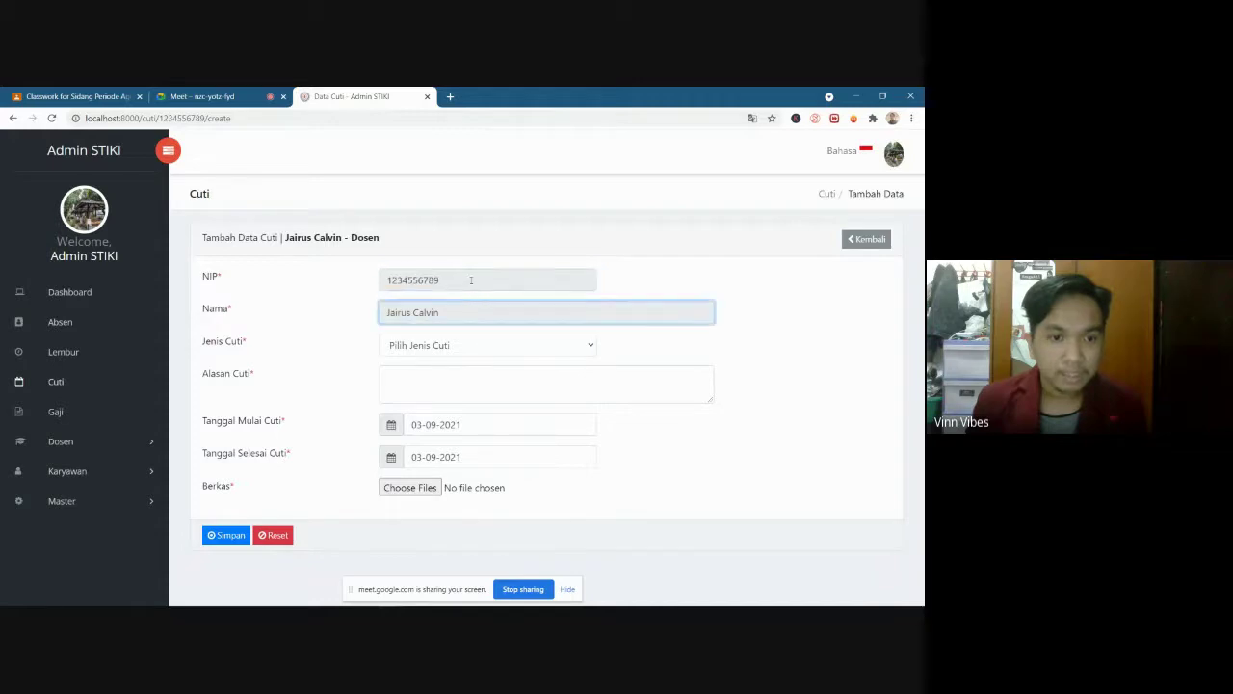
left_click(471, 279)
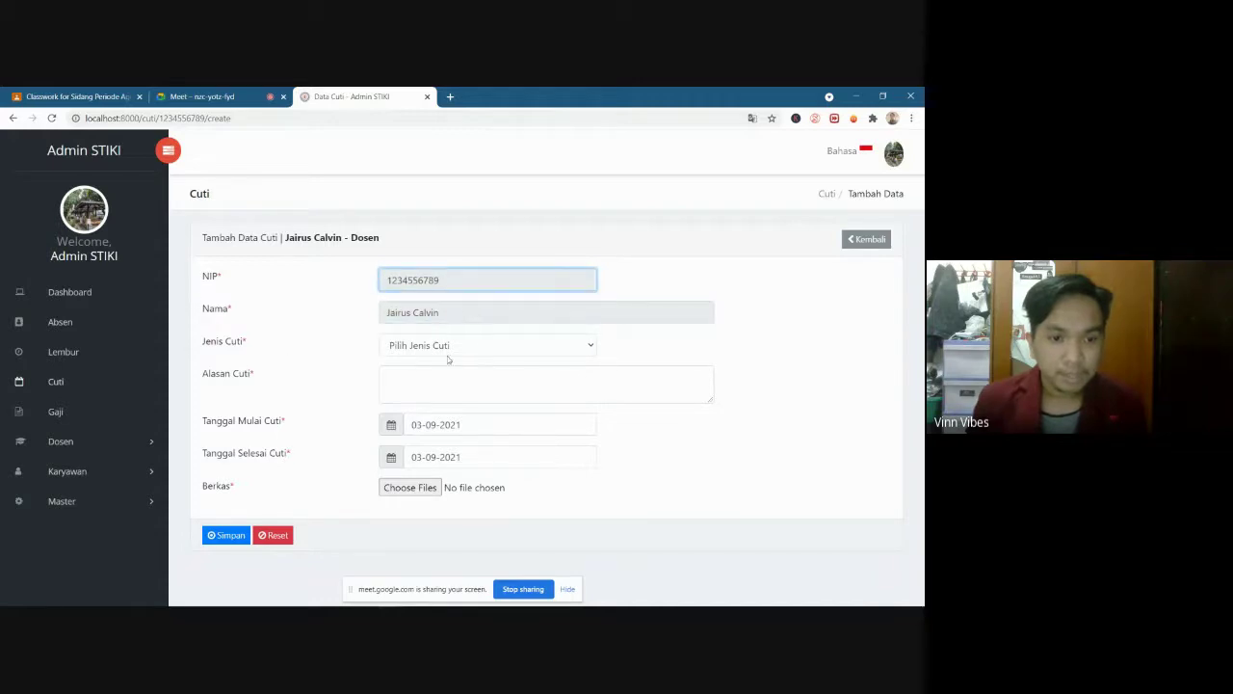
left_click(410, 344)
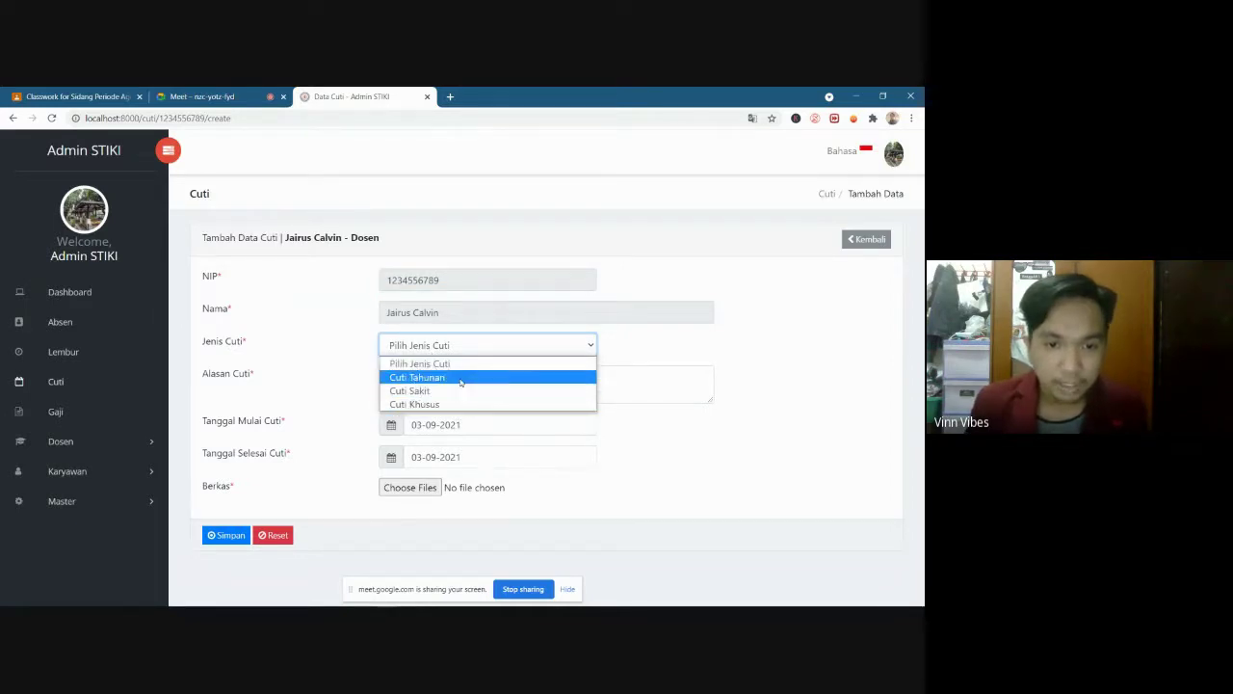
left_click(462, 347)
left_click(455, 347)
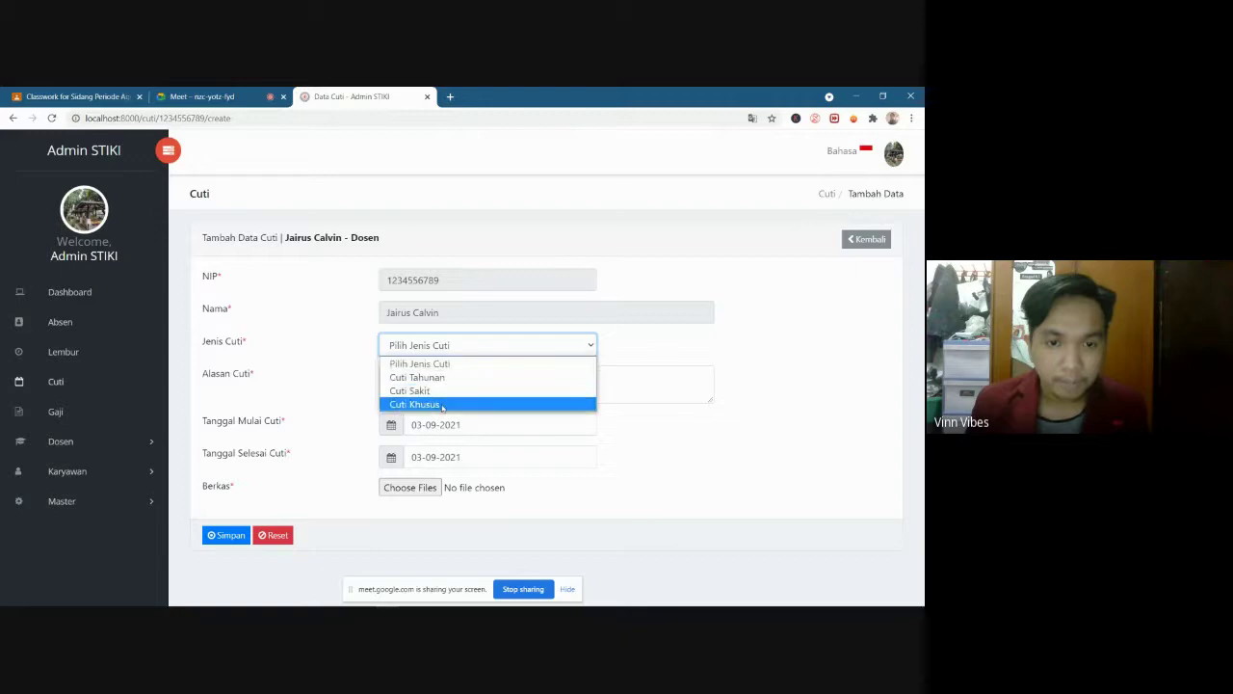
left_click(444, 378)
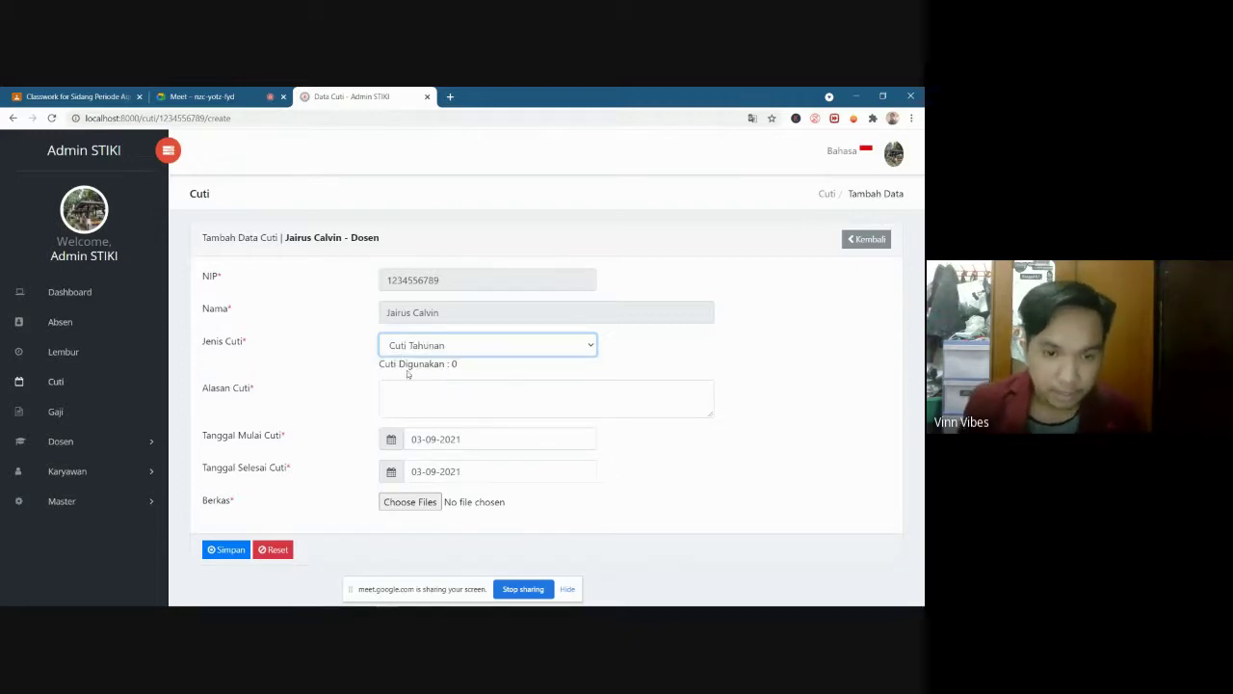
Enter the reason 'mmm' and keep the start and end dates at 03-09-2021
left_click_drag(457, 365, 452, 364)
left_click(452, 364)
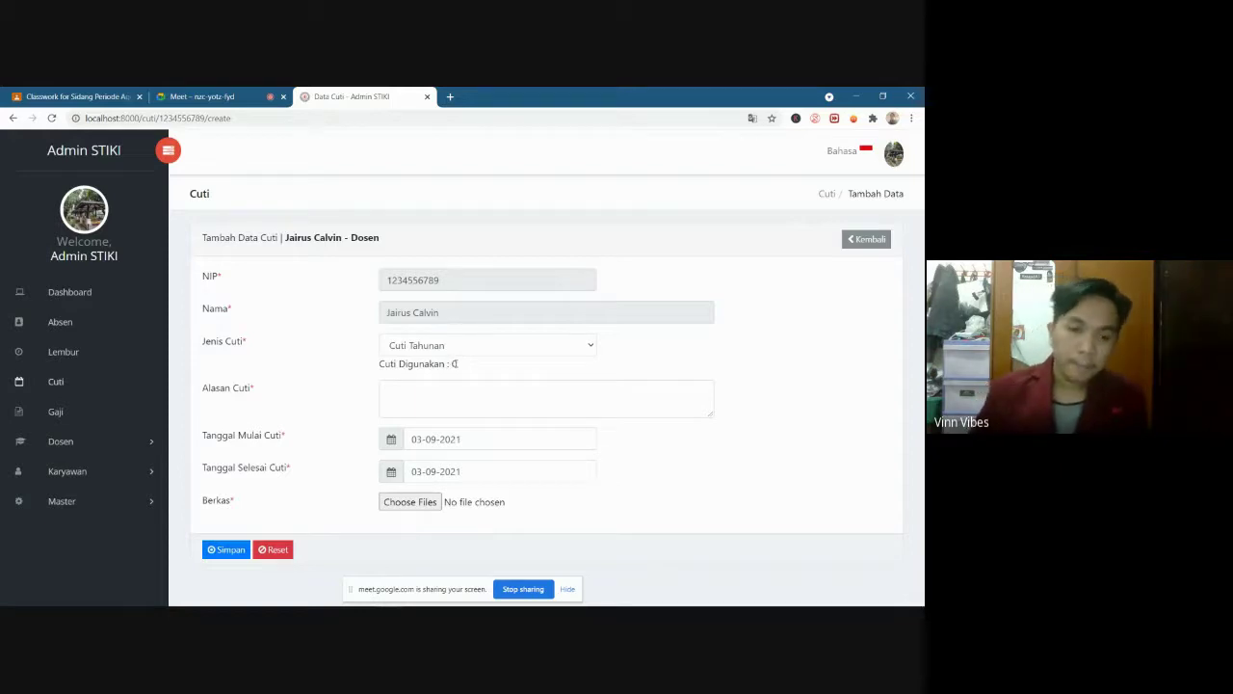
left_click(456, 401)
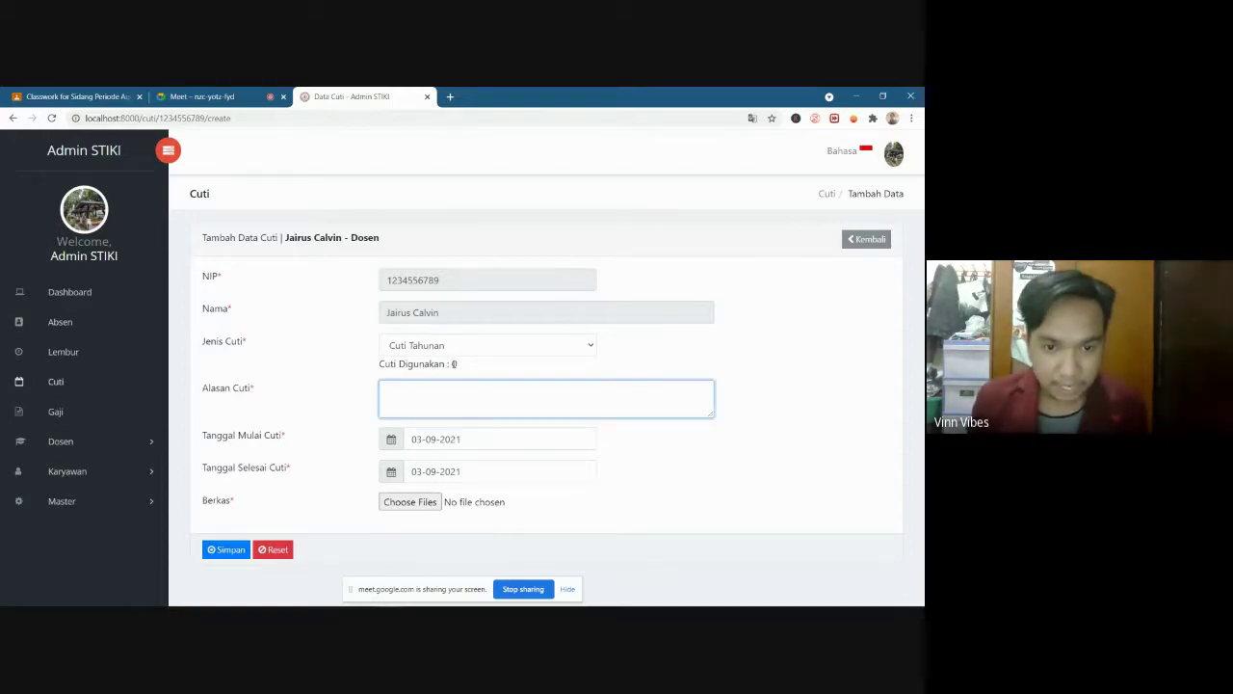
left_click_drag(460, 364, 379, 365)
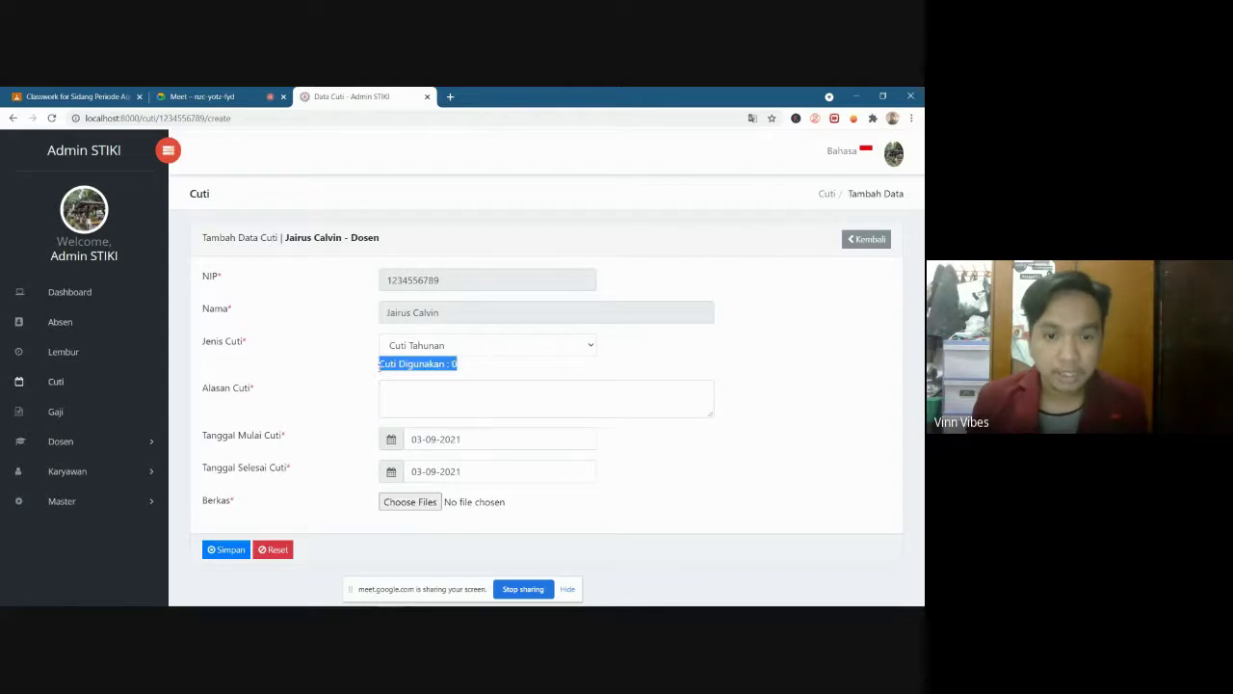
left_click(446, 400)
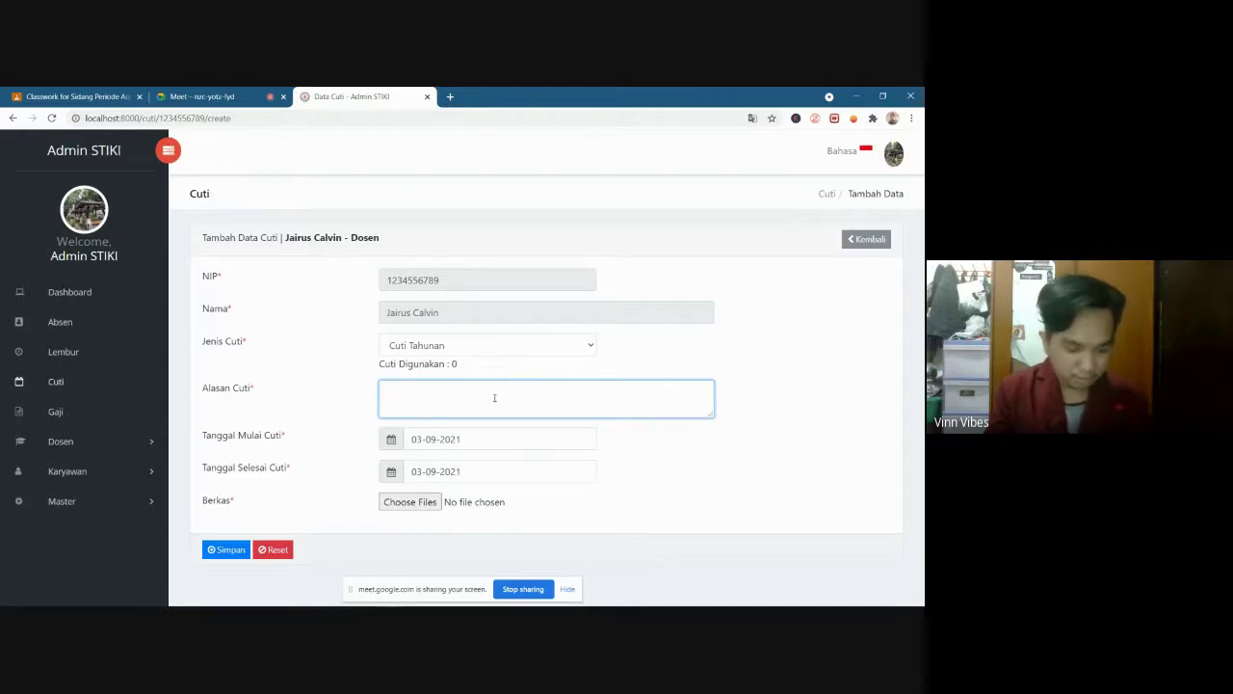
type("mmm")
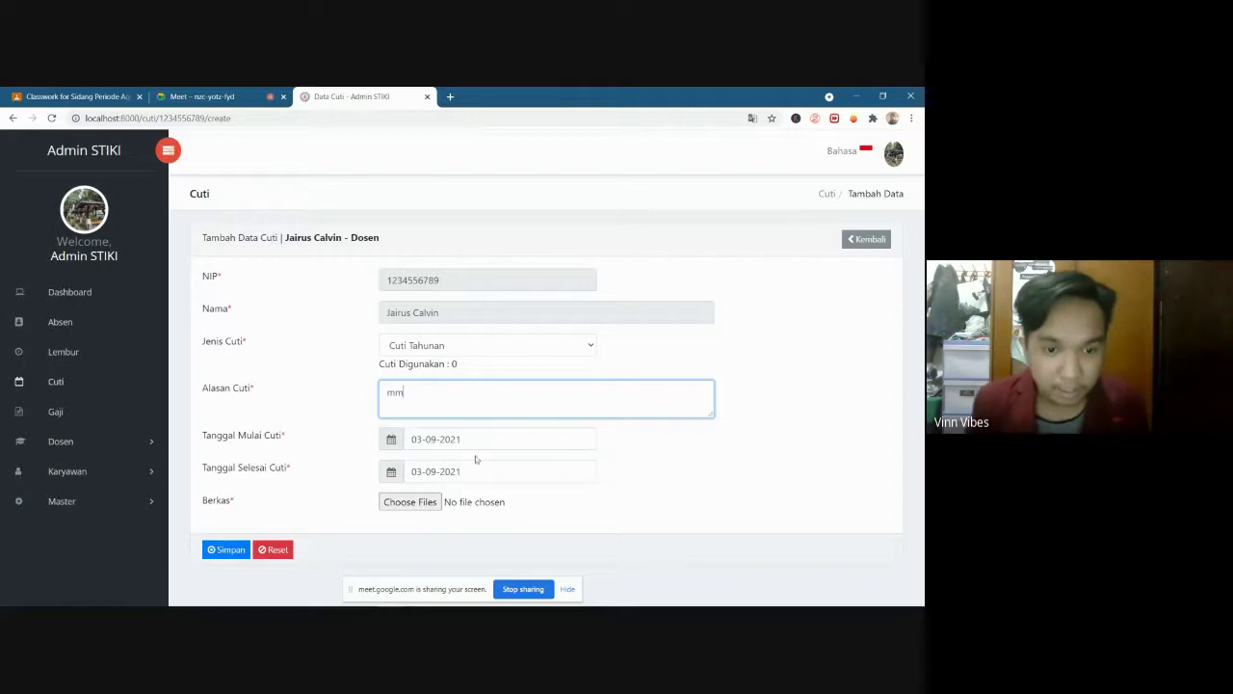
left_click(452, 439)
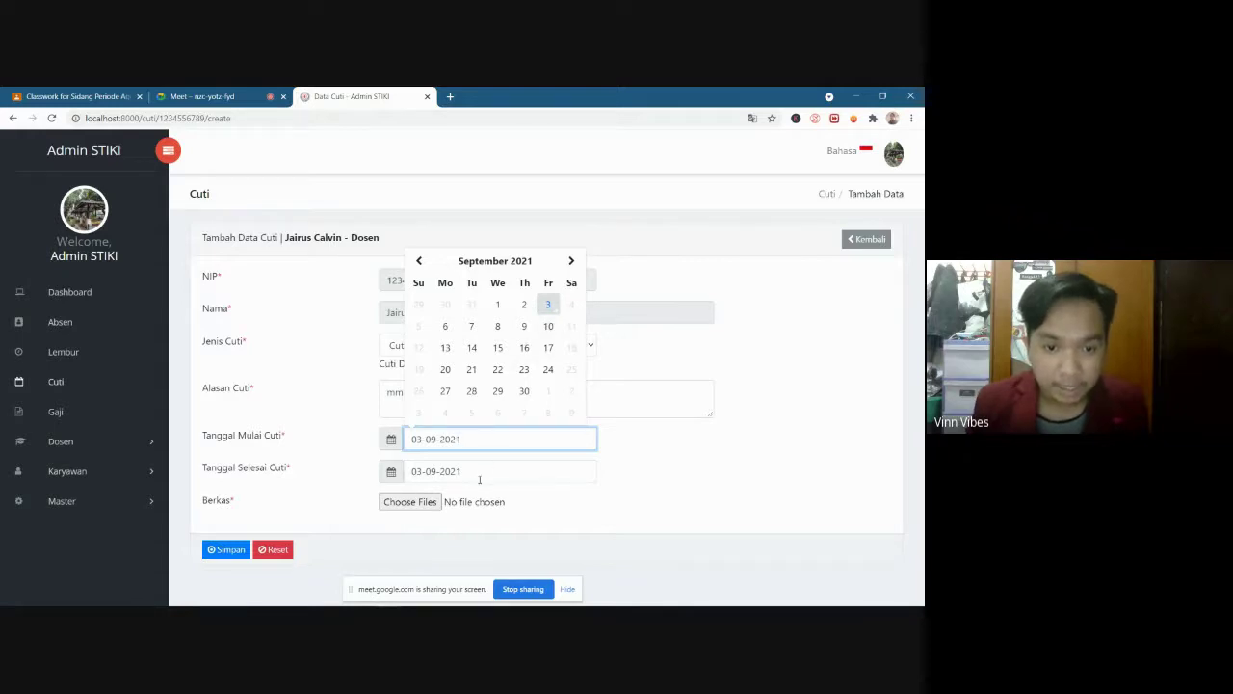
left_click(478, 475)
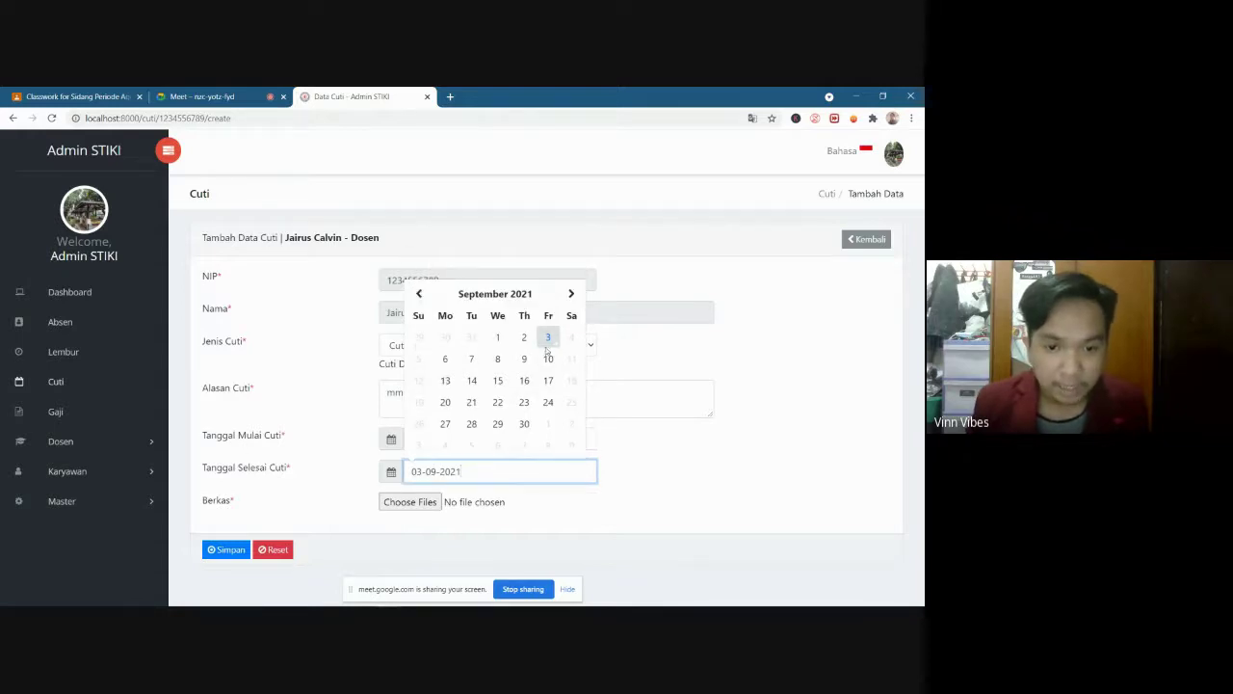
left_click(669, 492)
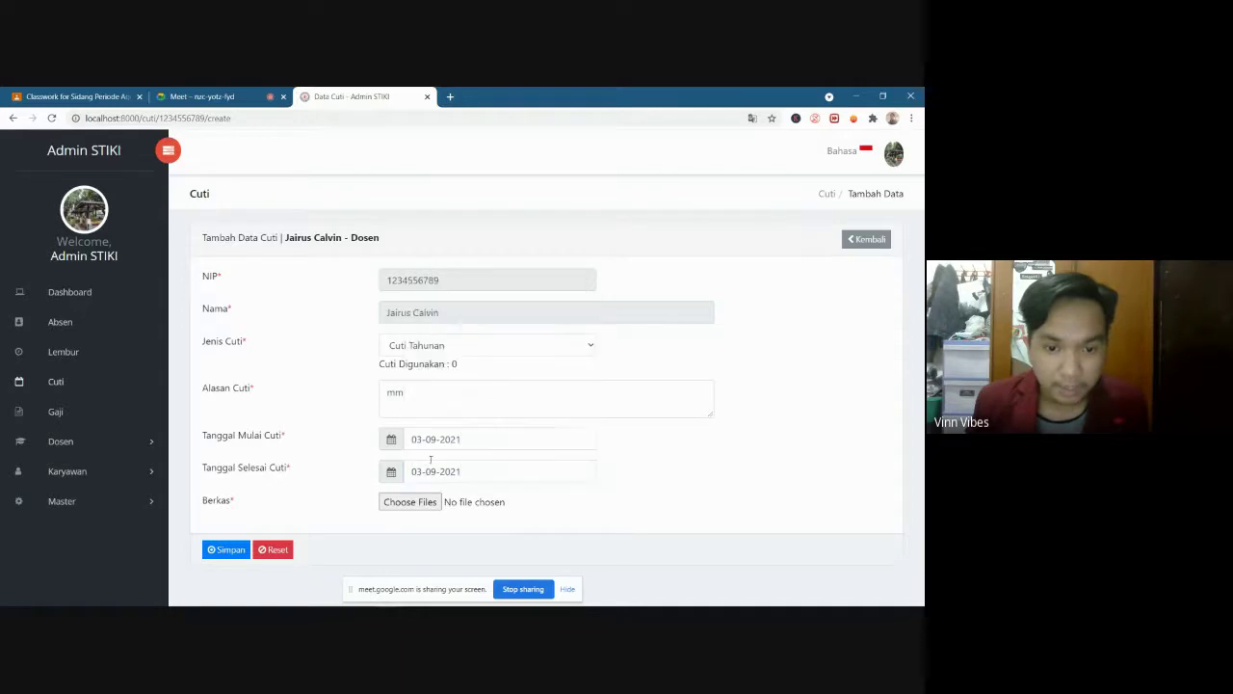
Attach the photo file and save the leave request
left_click(408, 506)
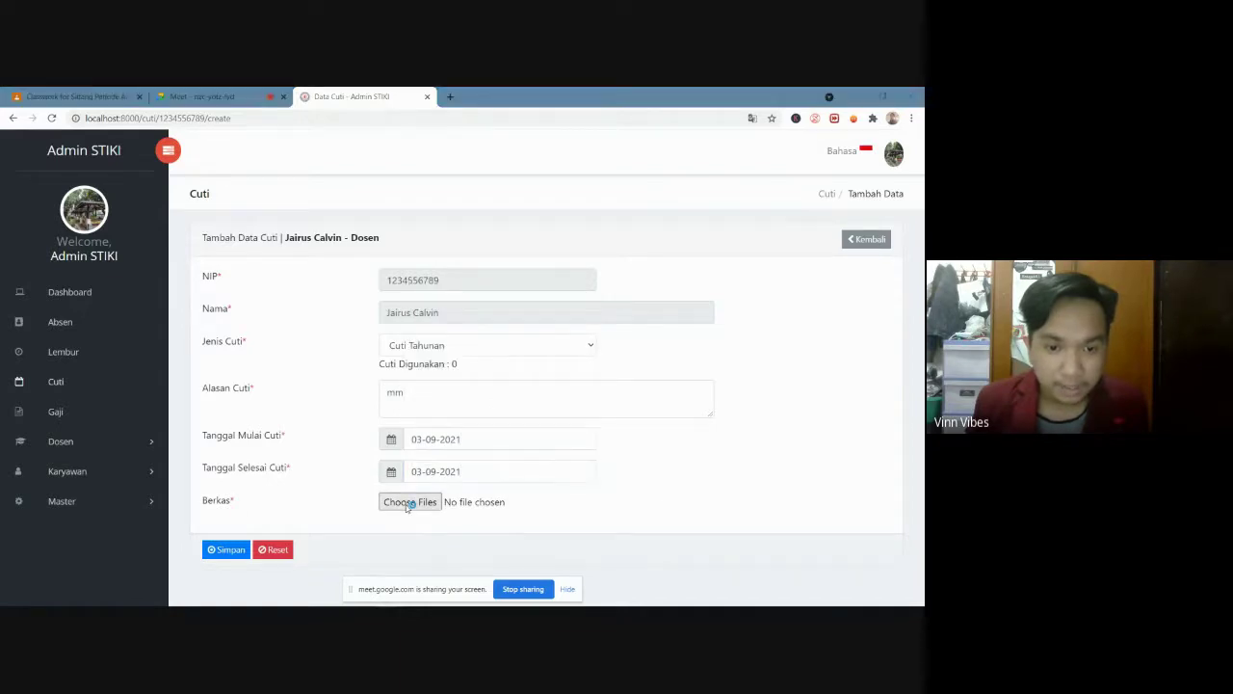
left_click(380, 340)
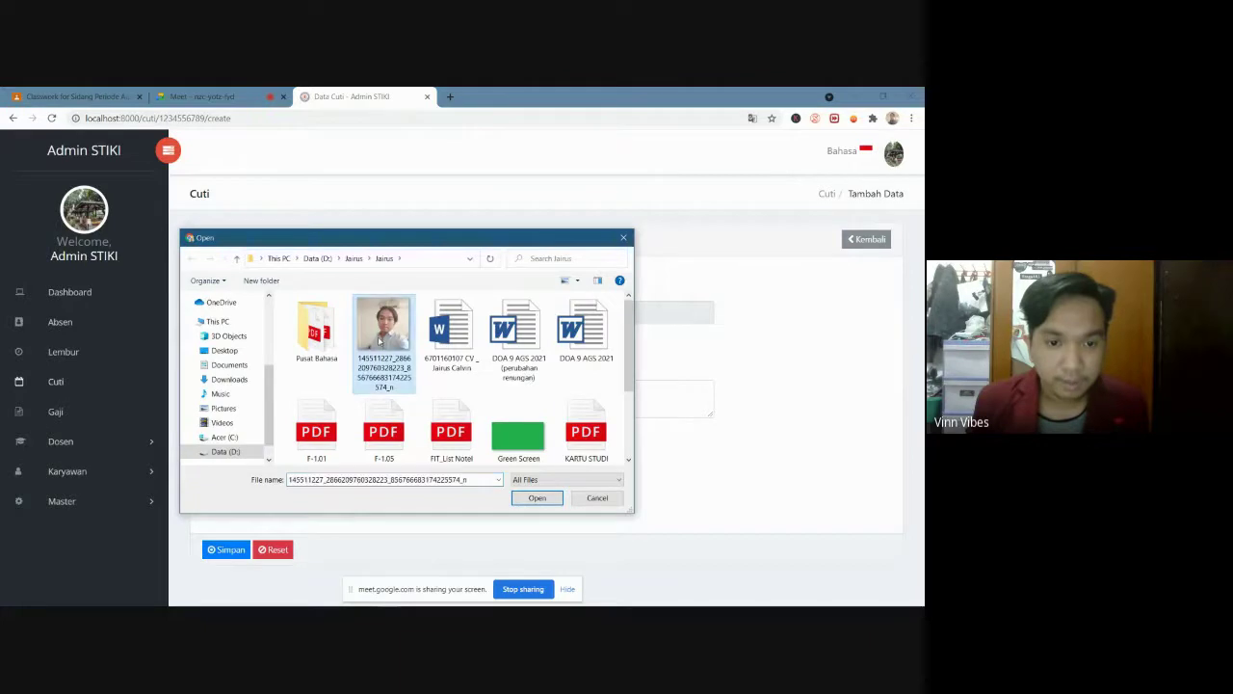
left_click(536, 499)
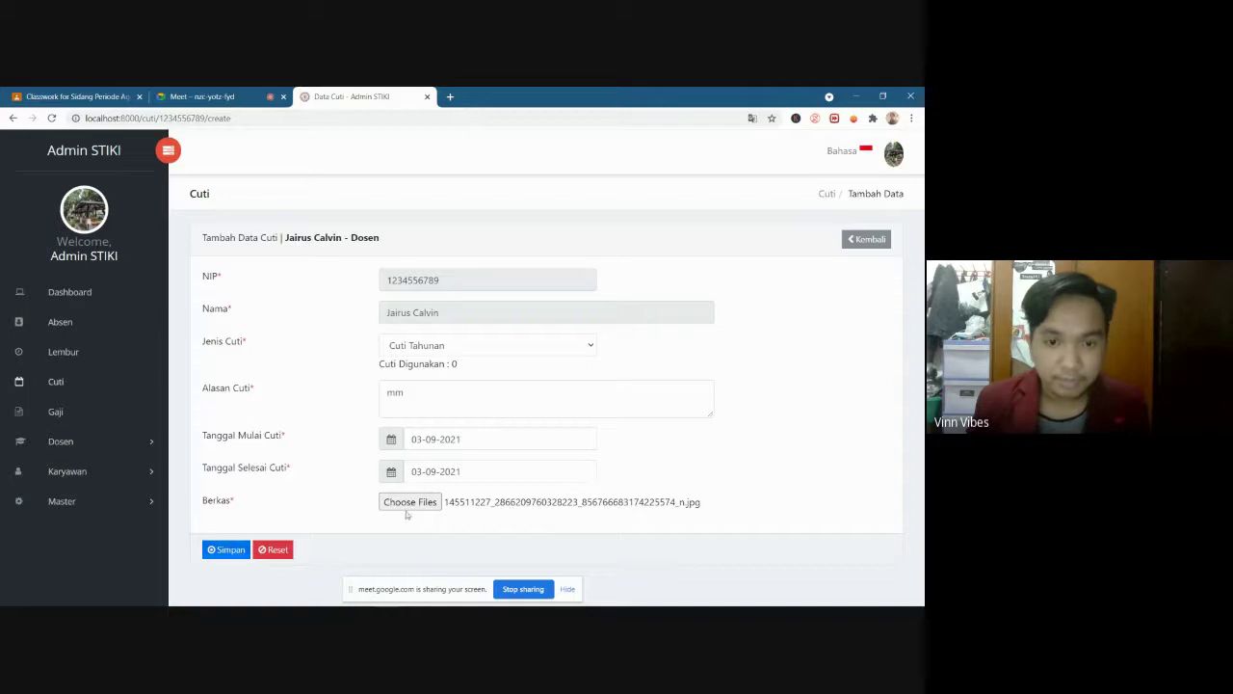
left_click(225, 550)
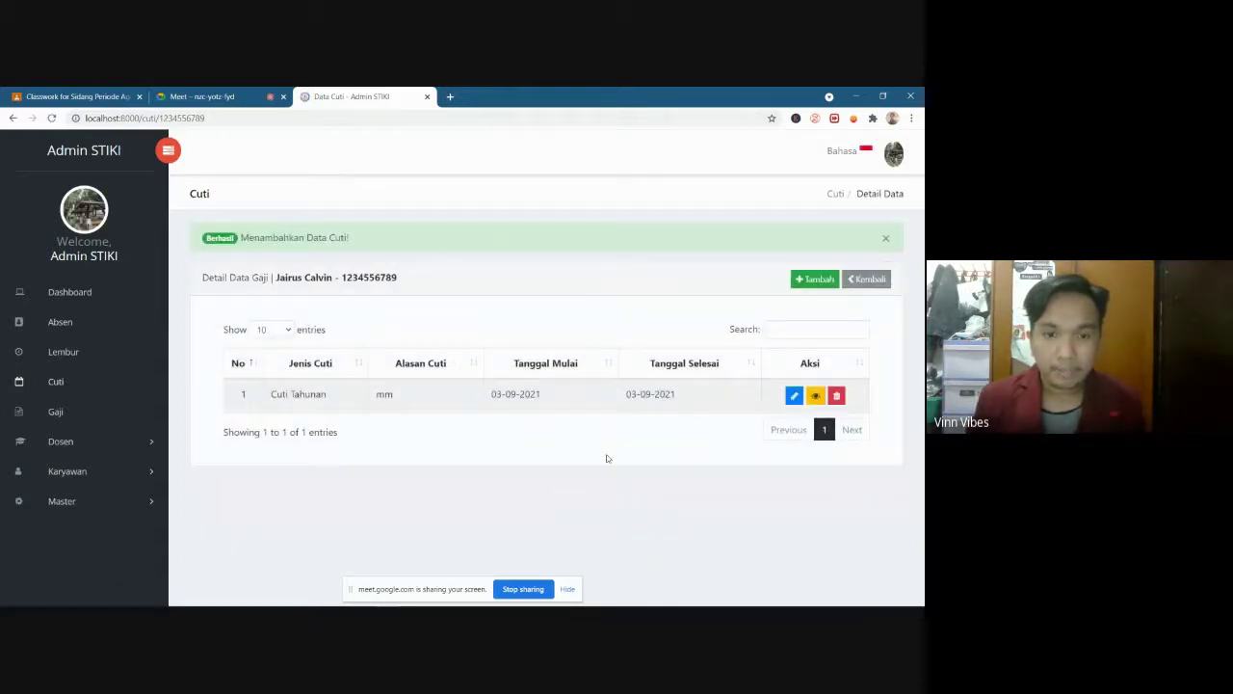
Preview the leave entry's attached photo, then open its edit form and leave without changes
left_click(816, 397)
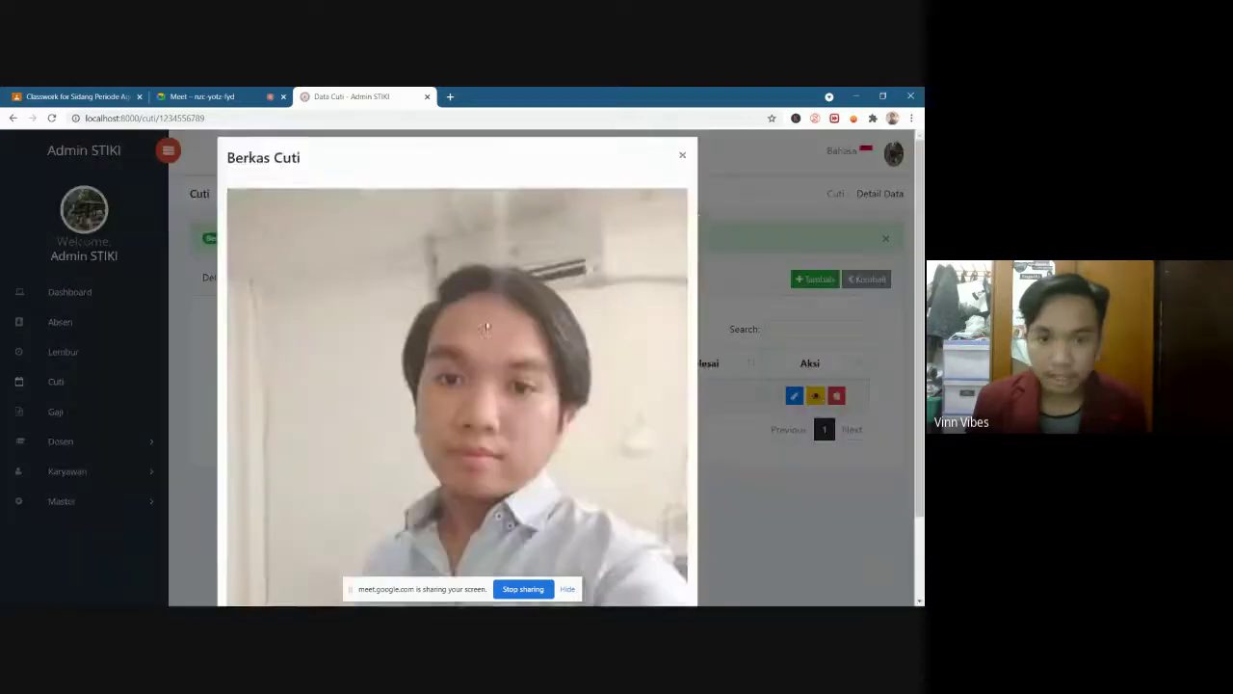
left_click(684, 167)
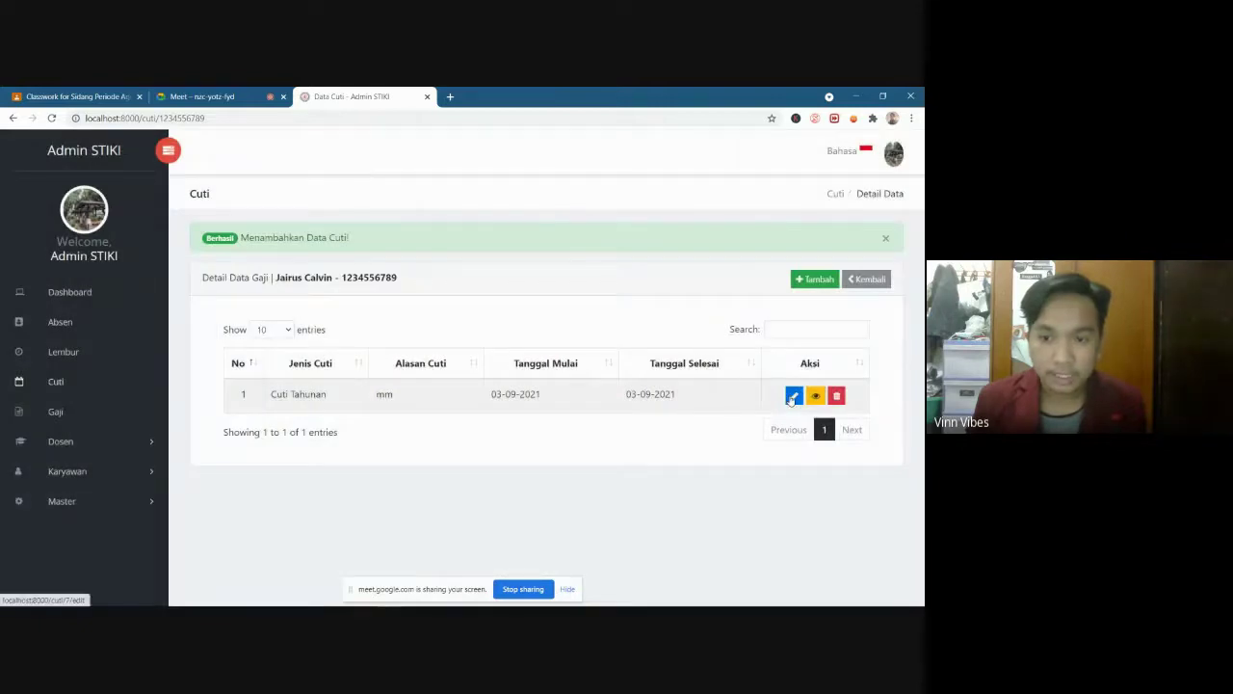
left_click(794, 396)
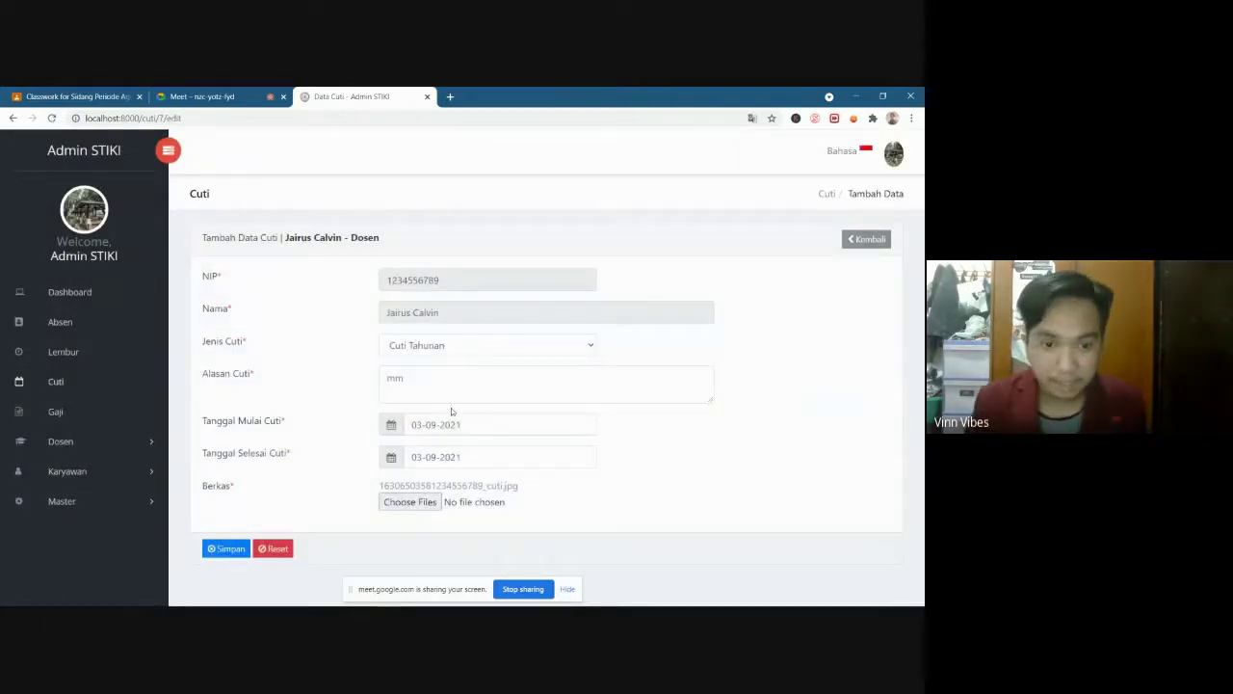
left_click(469, 459)
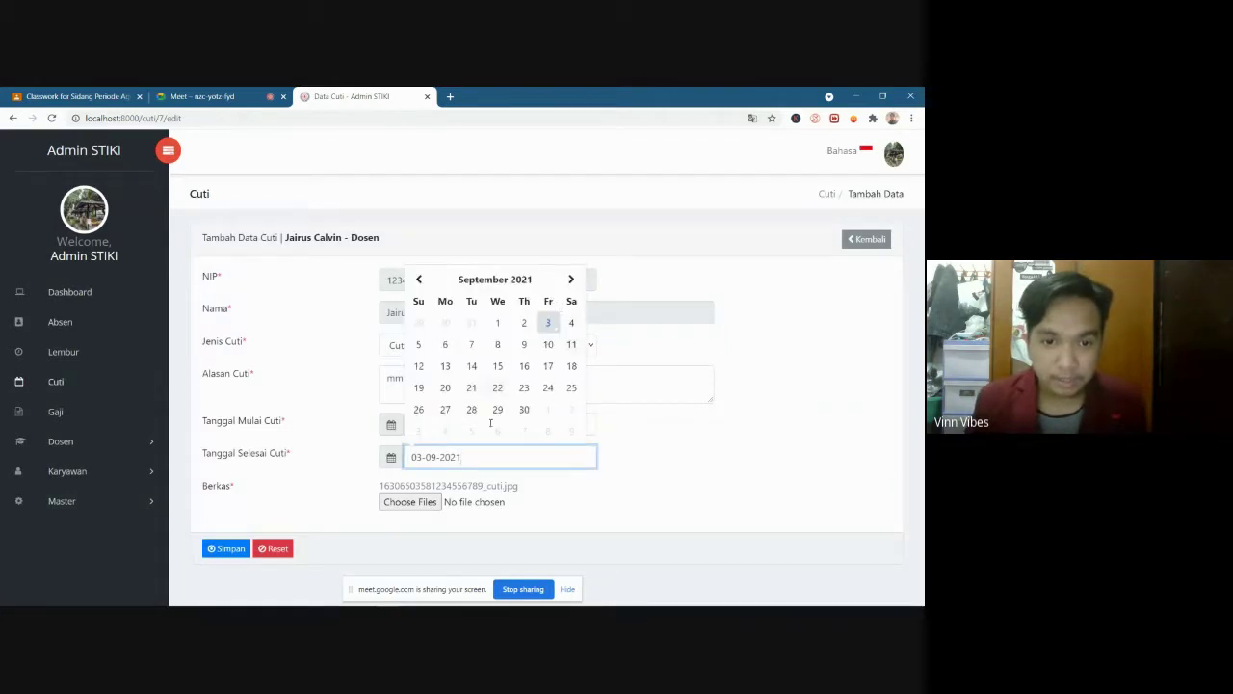
left_click(649, 496)
left_click(410, 502)
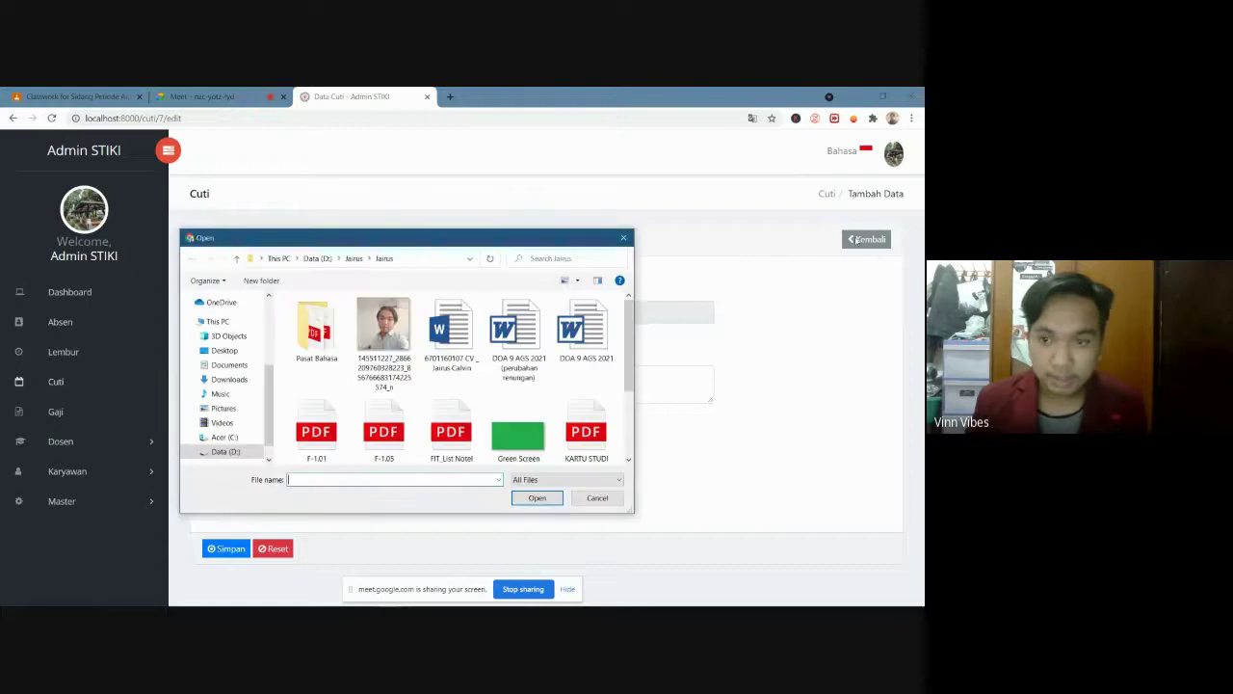
left_click(623, 238)
left_click(866, 239)
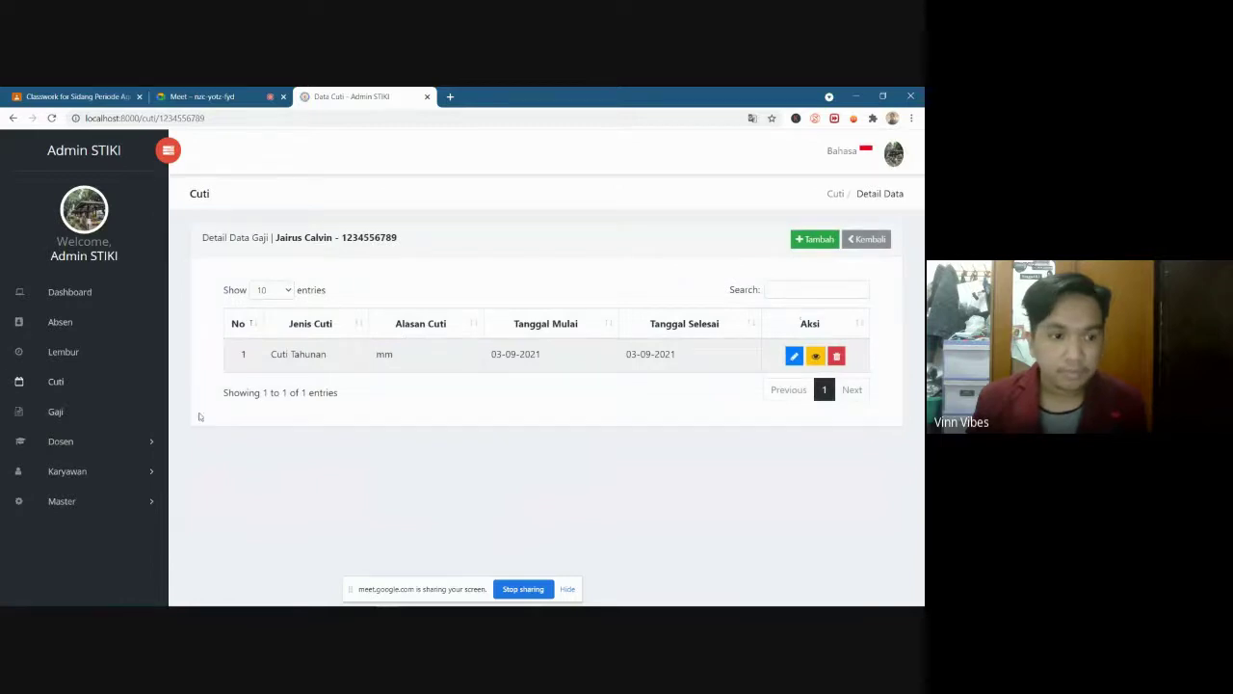
In Gaji, open row 4's salary details and start a new salary record for the lecturer
left_click(60, 412)
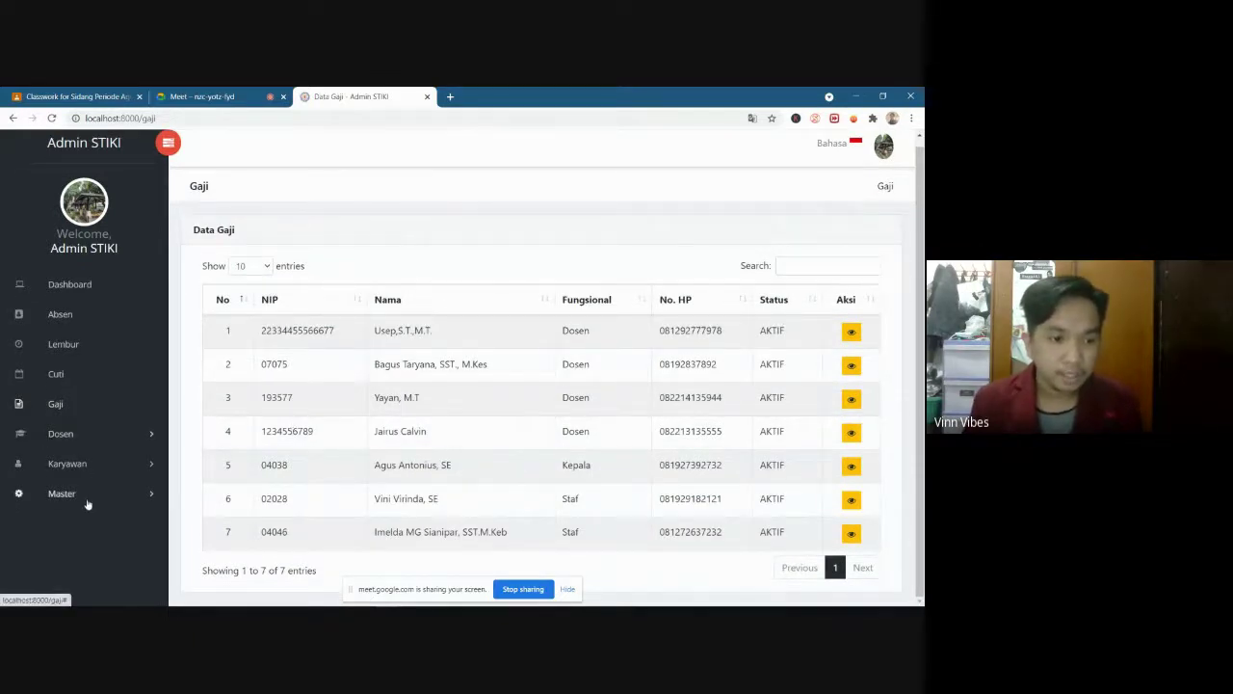
left_click(86, 501)
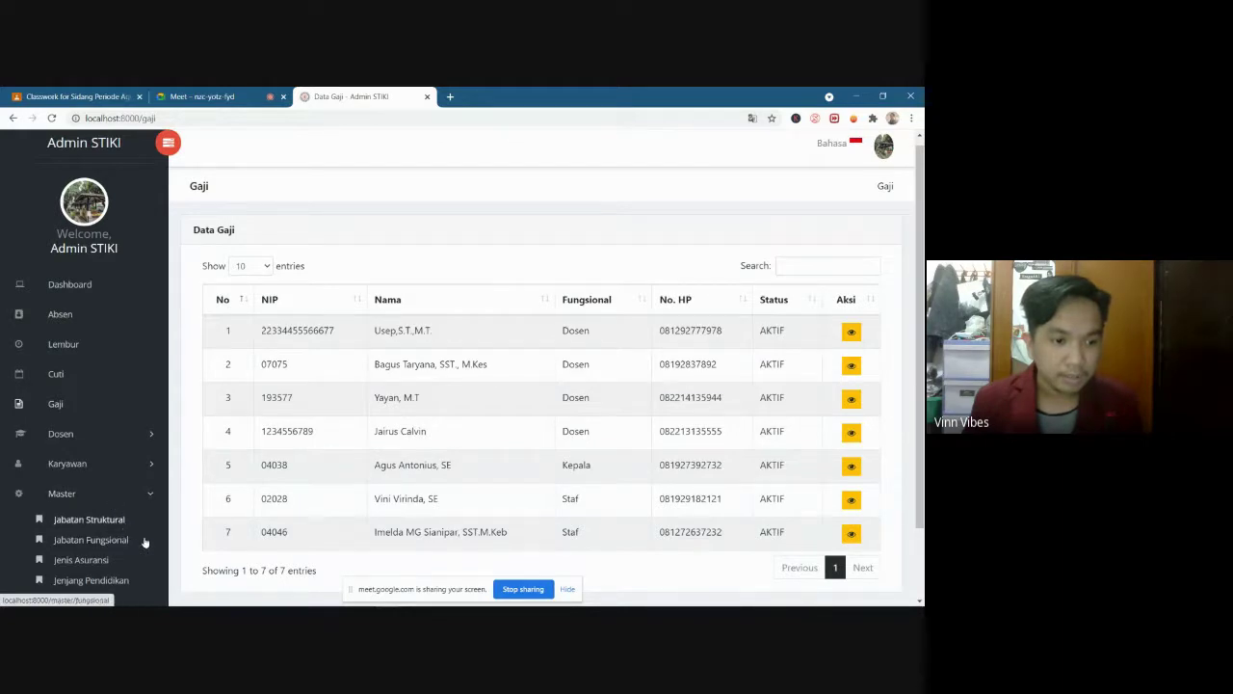
left_click(135, 497)
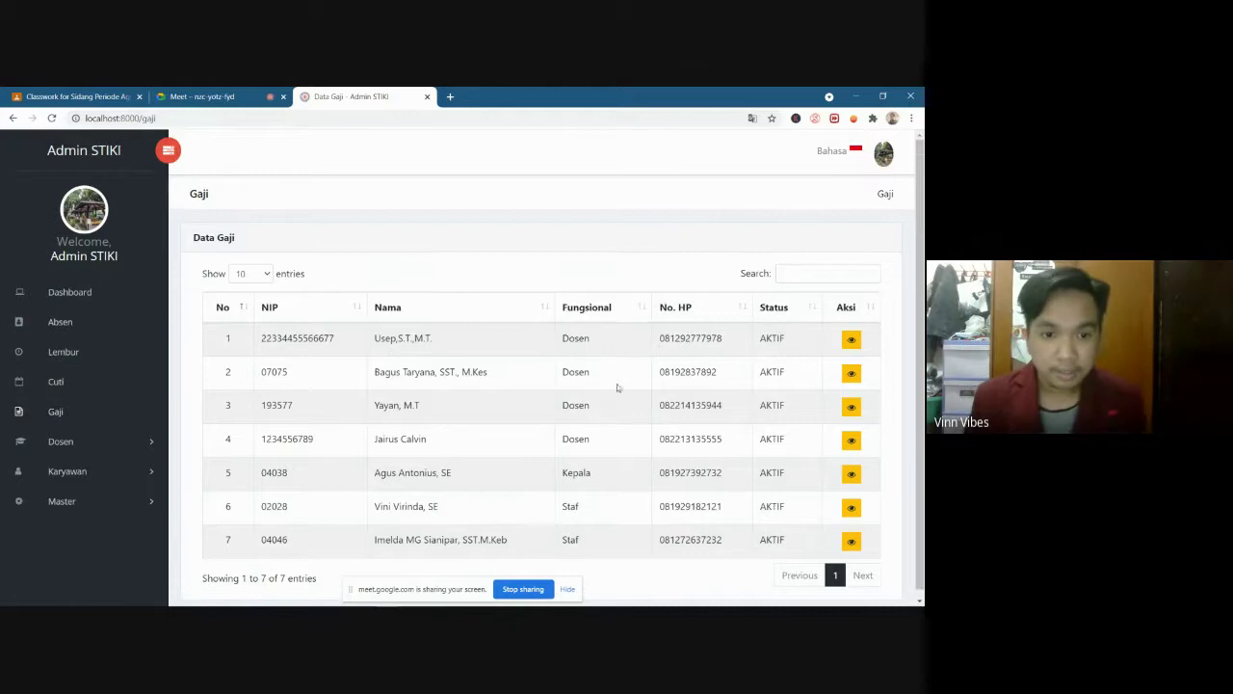
scroll(443, 440, "down", 1)
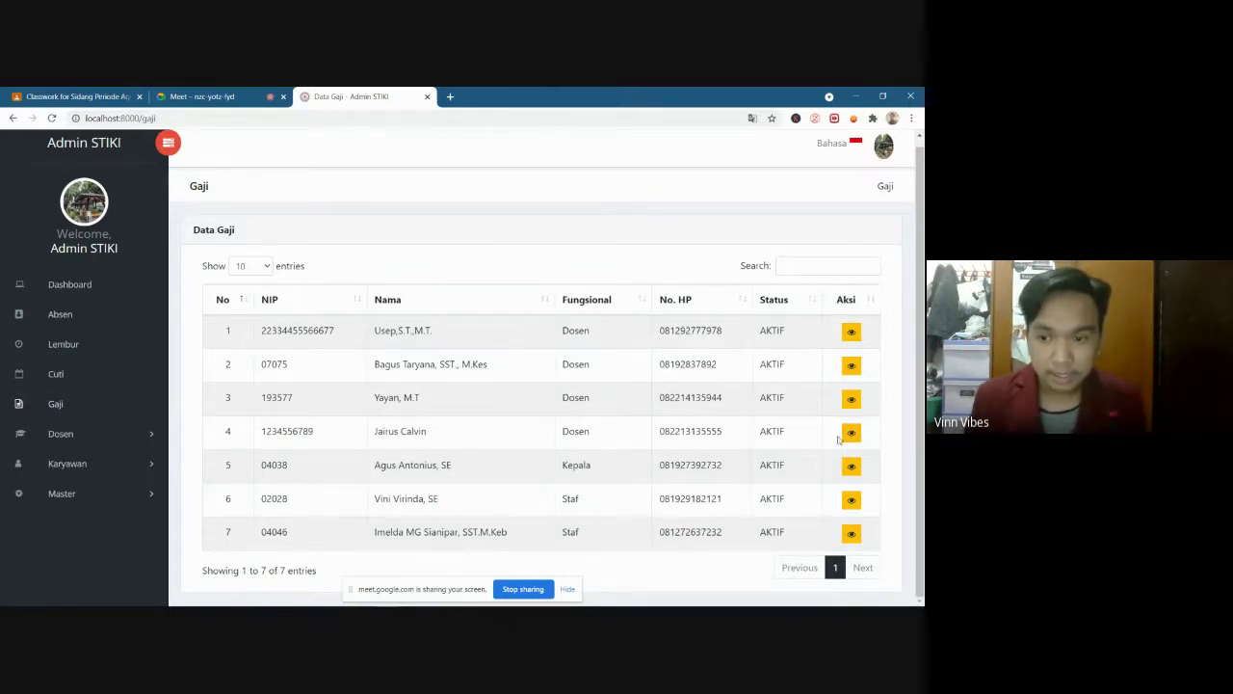
left_click(852, 435)
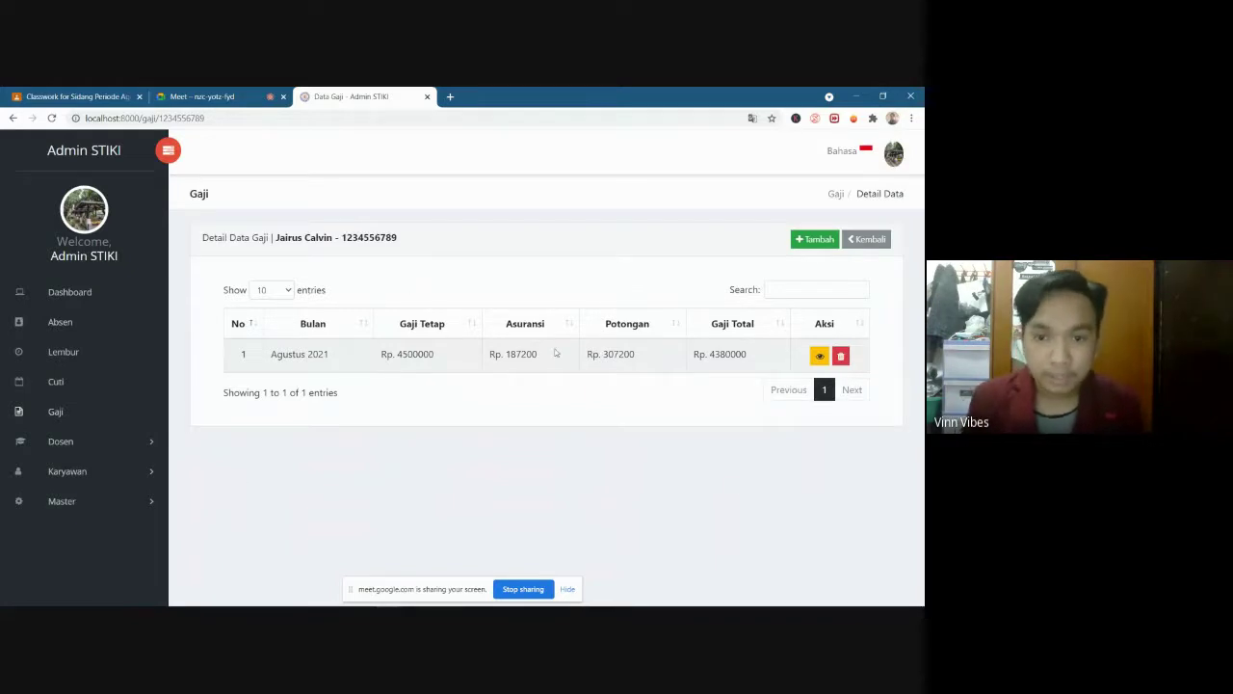
left_click_drag(283, 354, 346, 359)
left_click(383, 413)
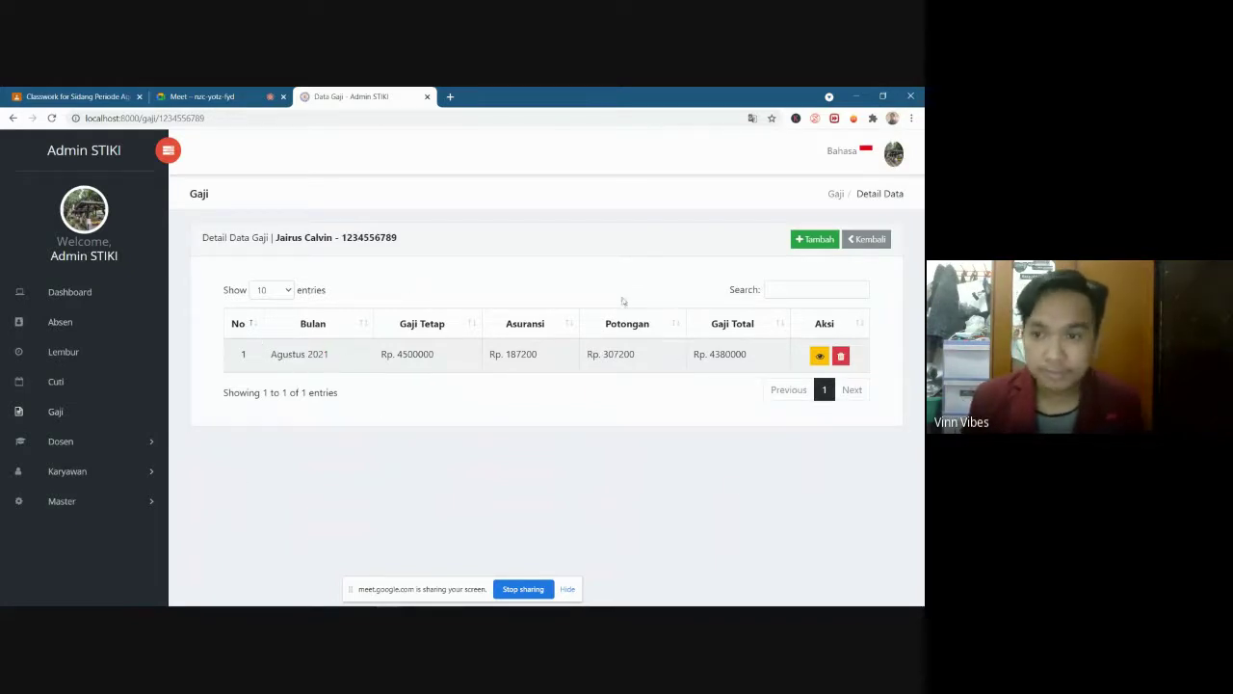
left_click(802, 241)
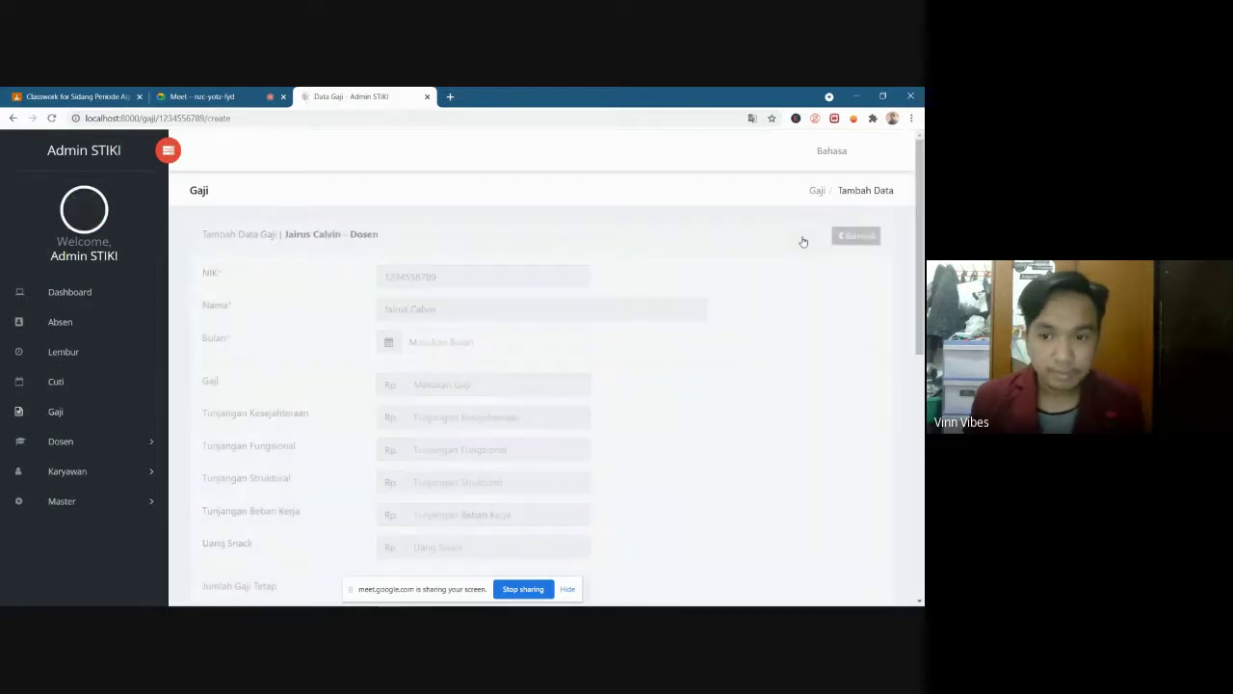
Set the salary month to September 2021
left_click(502, 342)
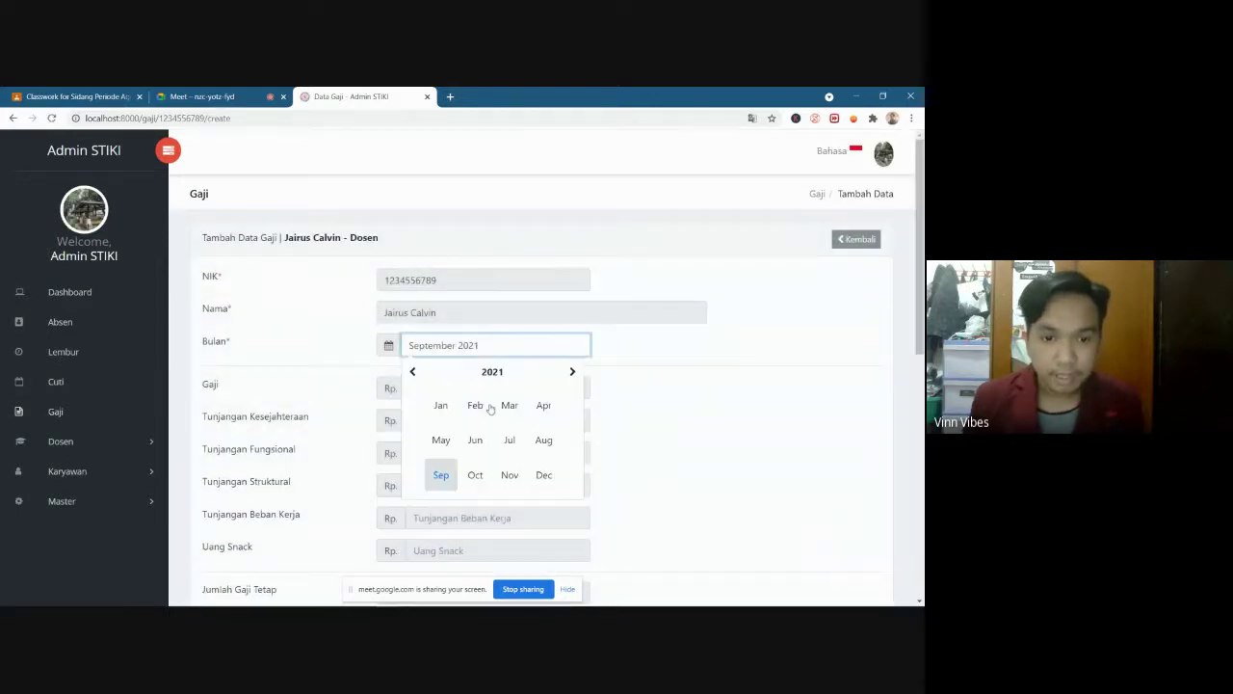
left_click(440, 474)
left_click(440, 474)
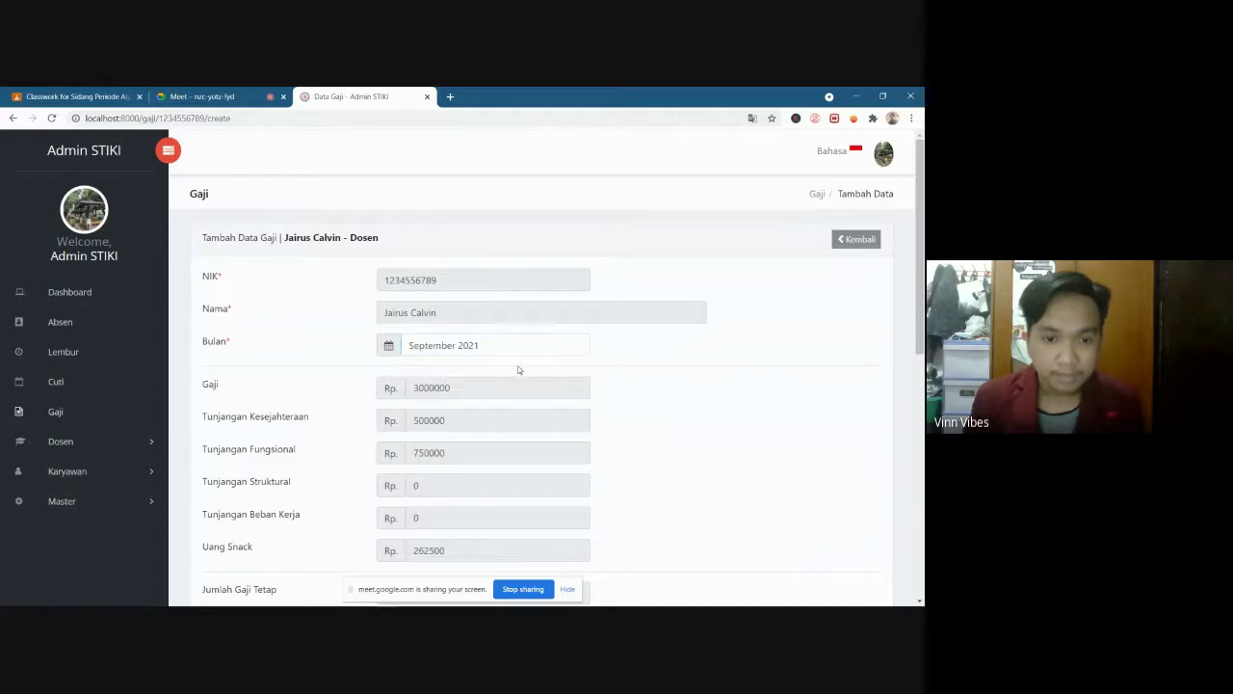
scroll(655, 390, "down", 3)
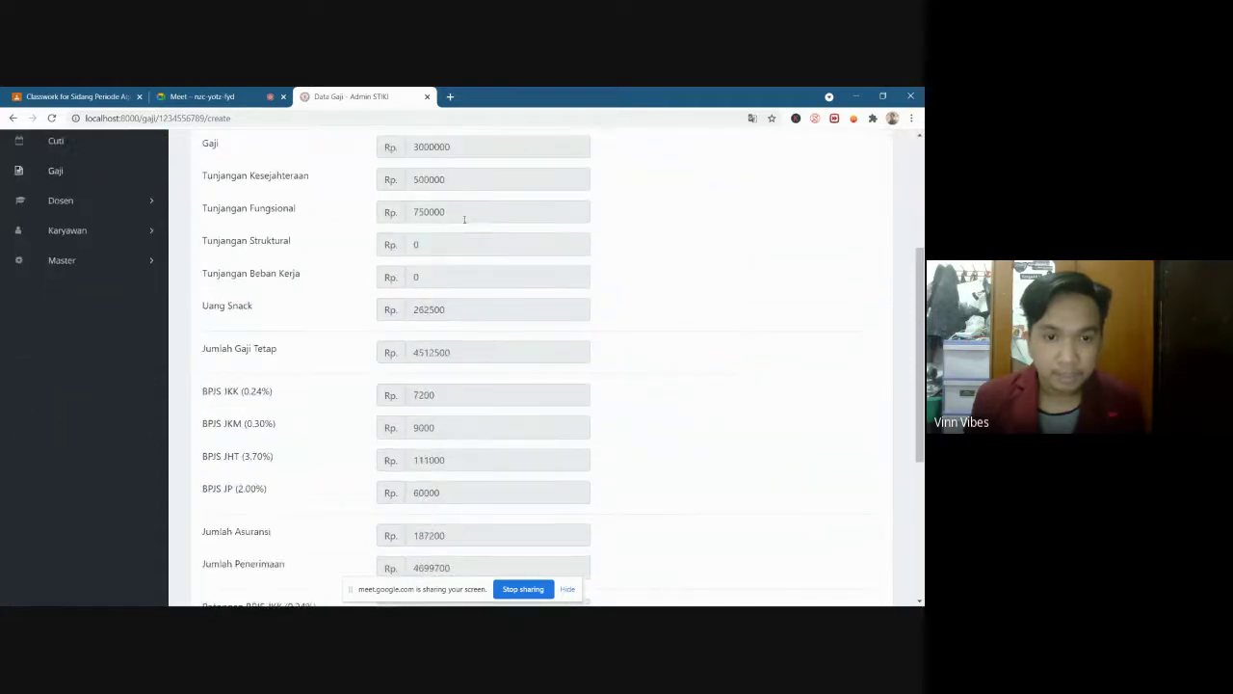
scroll(449, 240, "down", 2)
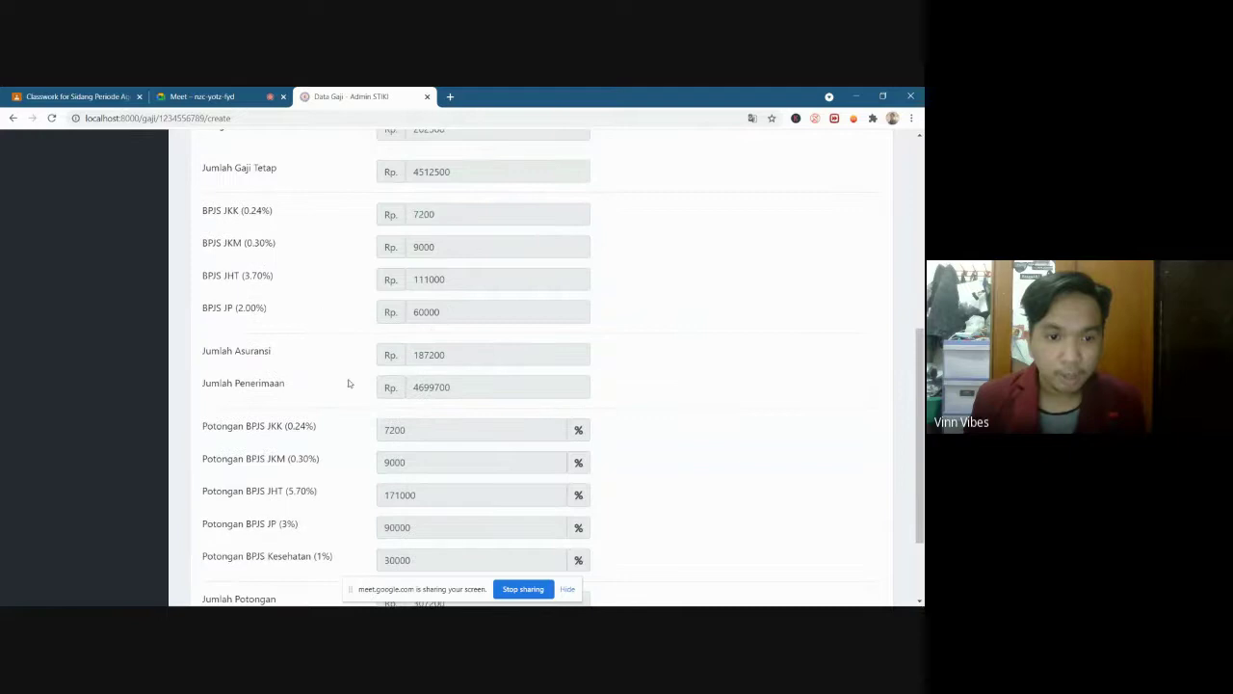
scroll(362, 382, "down", 2)
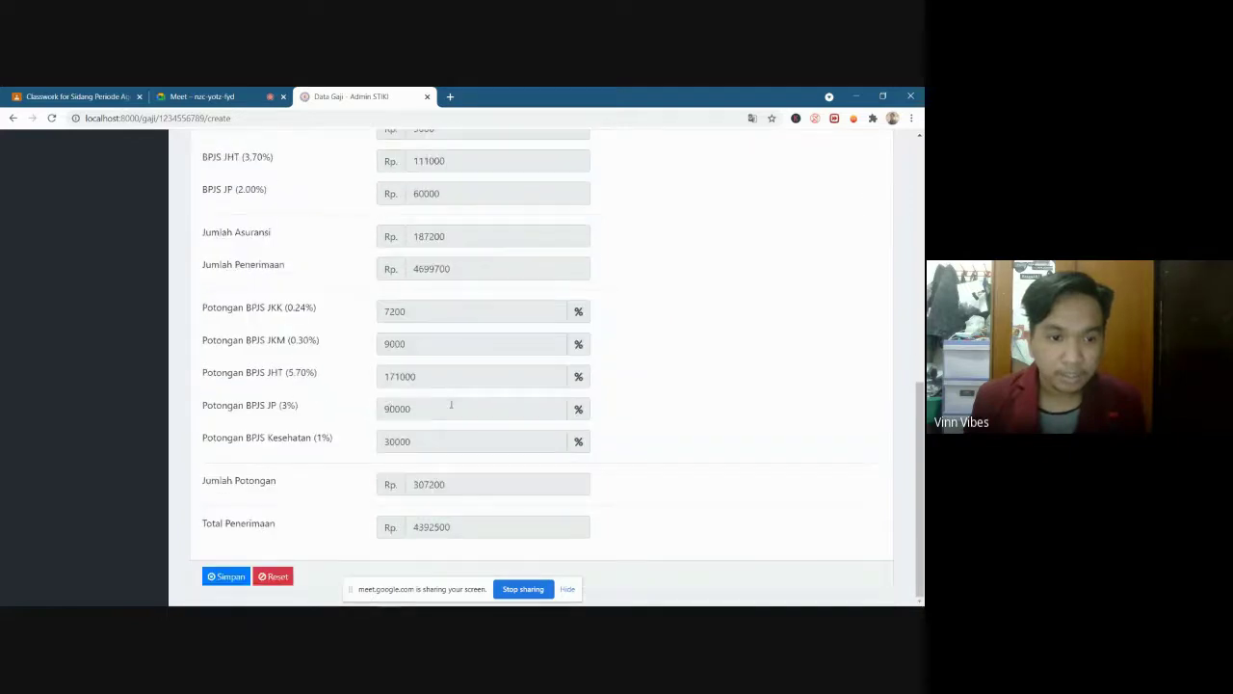
Review the salary form, save it, and open the Rp. 4392500 September slip
scroll(440, 431, "up", 1)
scroll(405, 448, "down", 1)
scroll(357, 467, "up", 5)
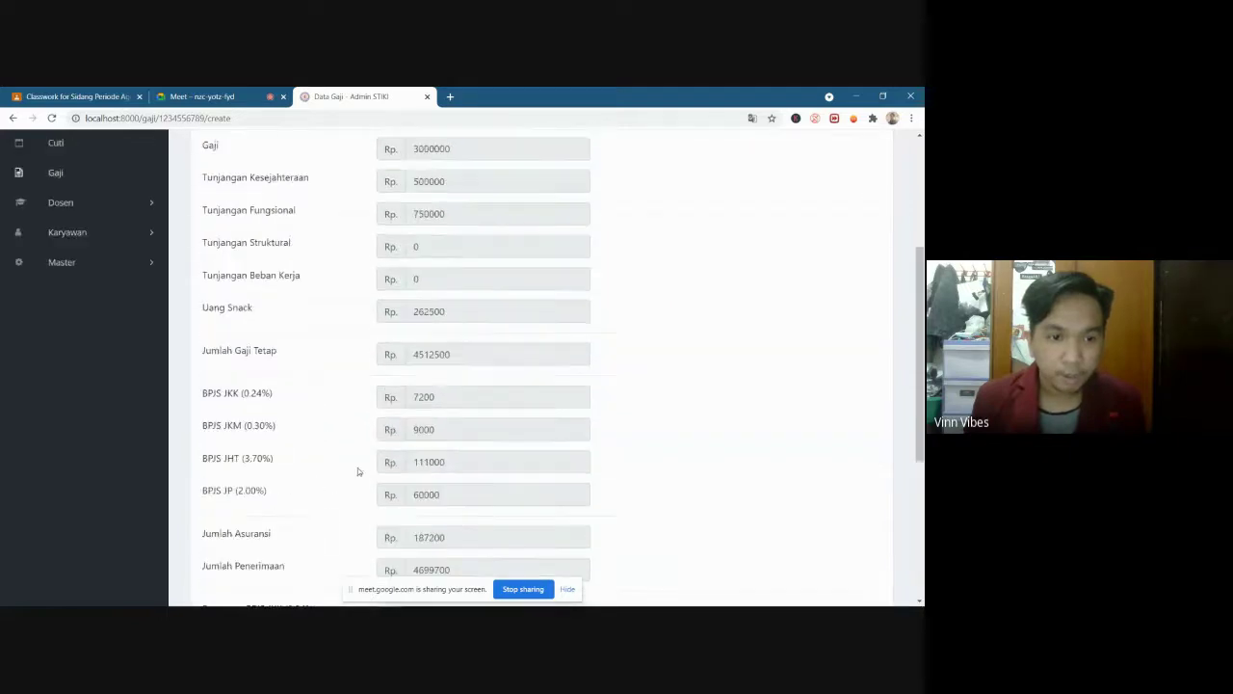
scroll(357, 450, "up", 3)
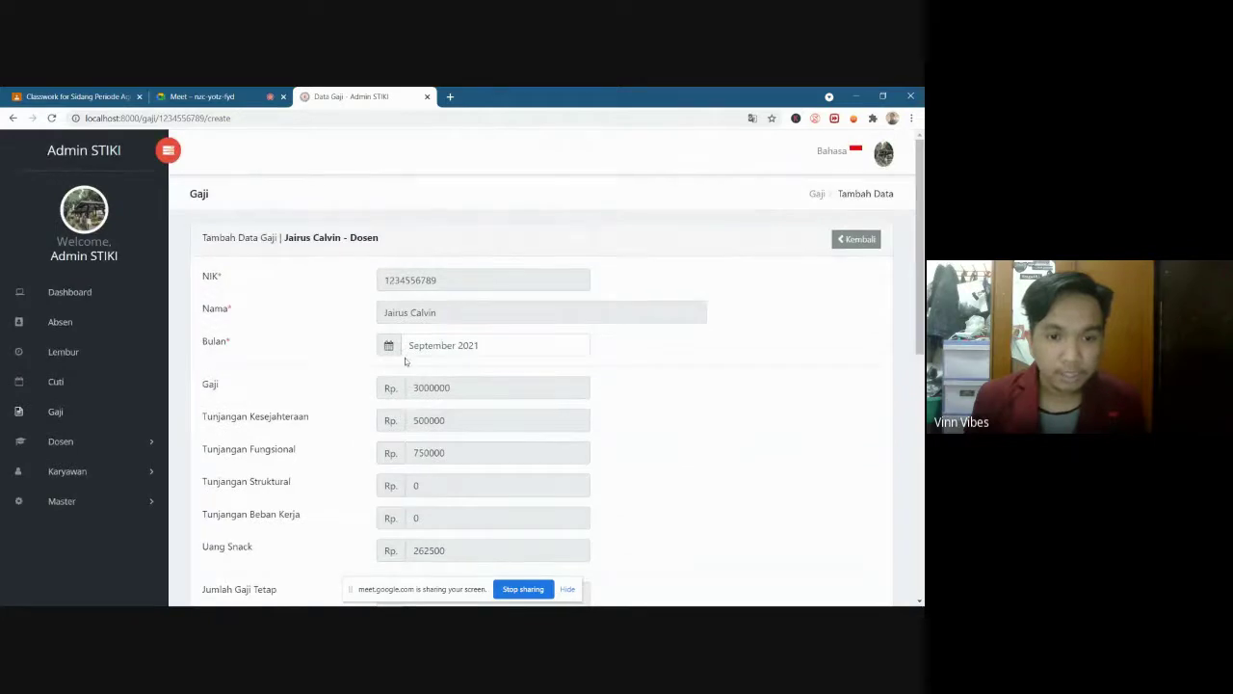
scroll(588, 444, "down", 6)
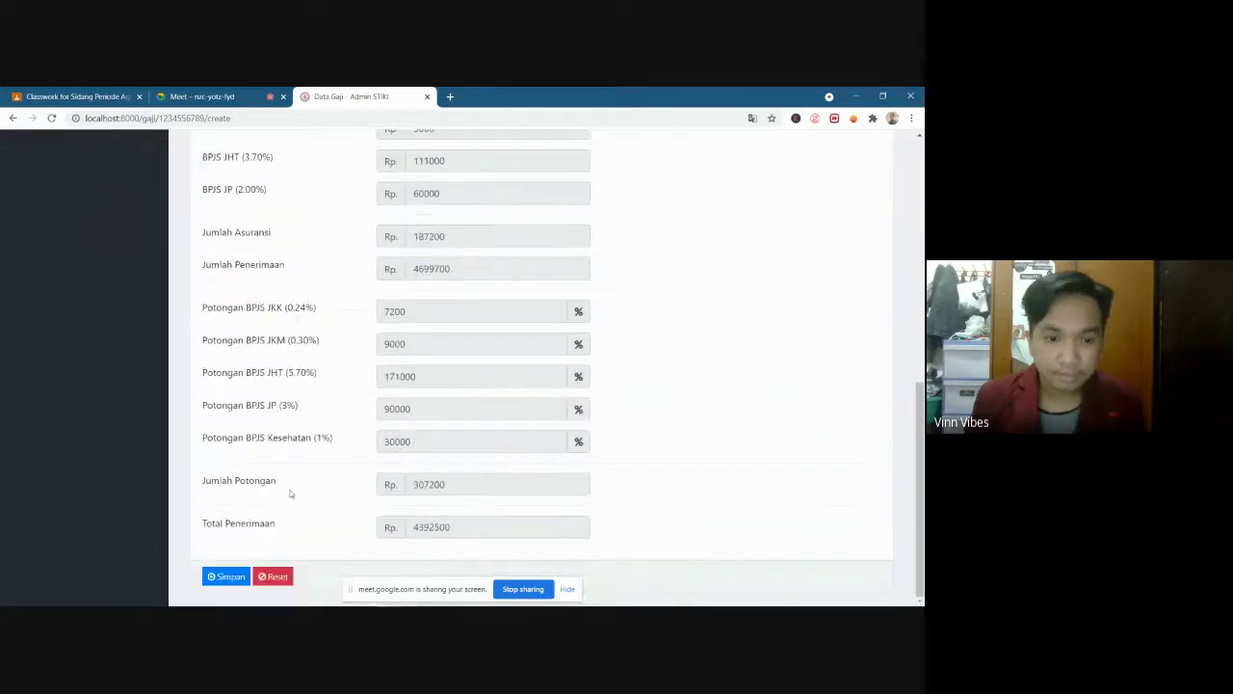
scroll(290, 494, "up", 6)
scroll(427, 472, "down", 3)
scroll(432, 467, "up", 2)
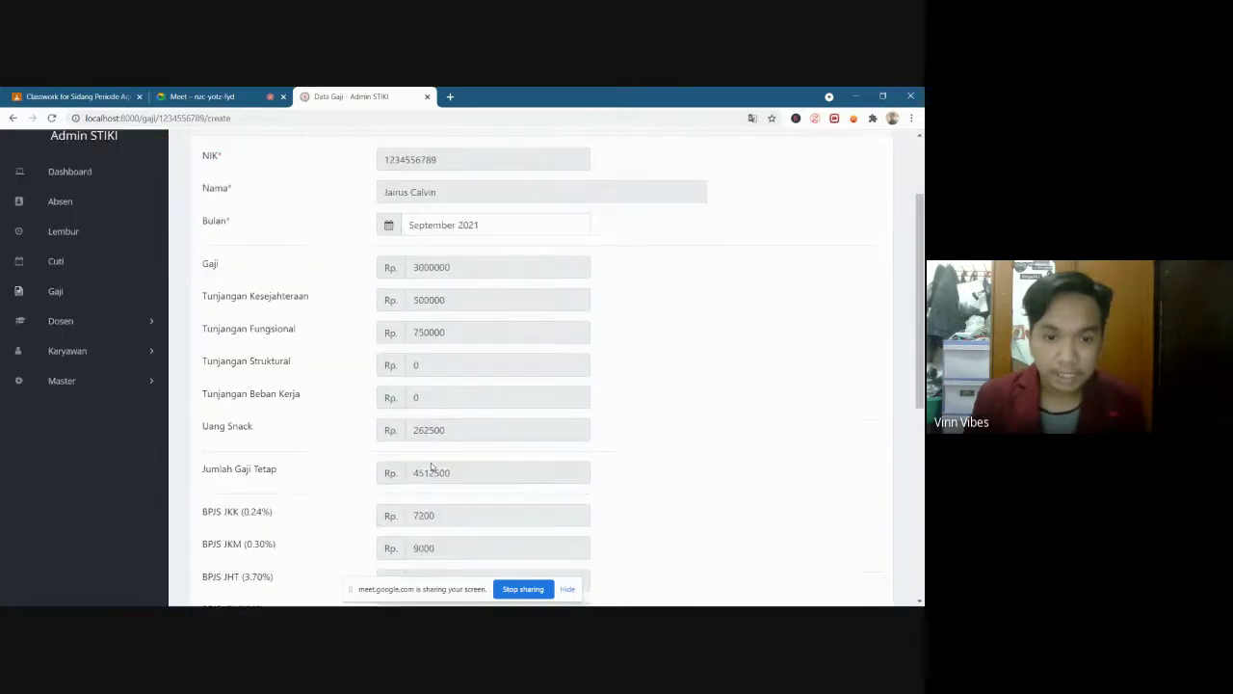
scroll(431, 468, "up", 2)
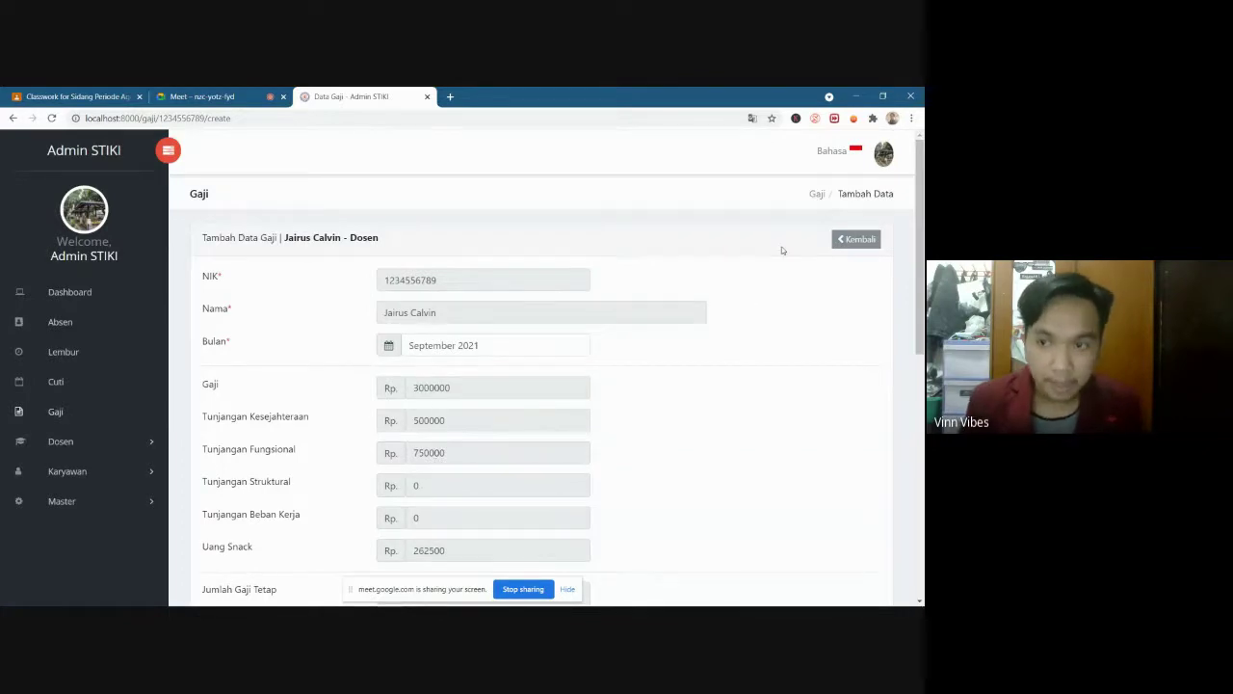
scroll(670, 412, "down", 6)
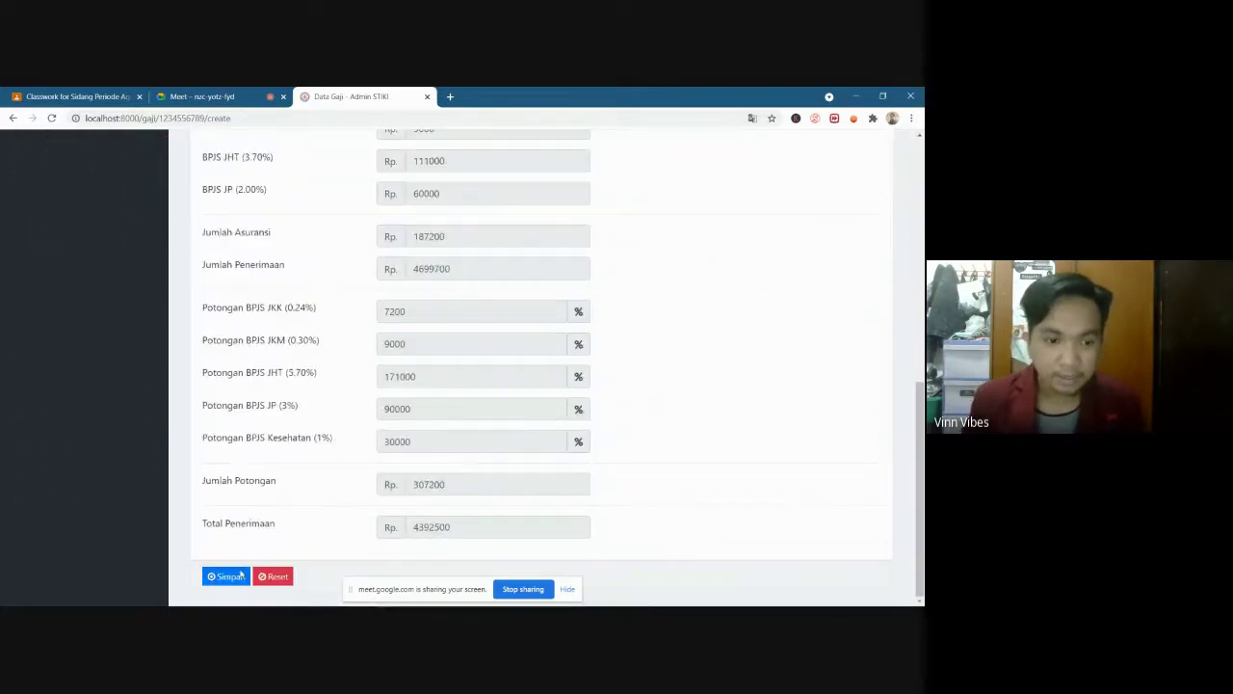
left_click(240, 574)
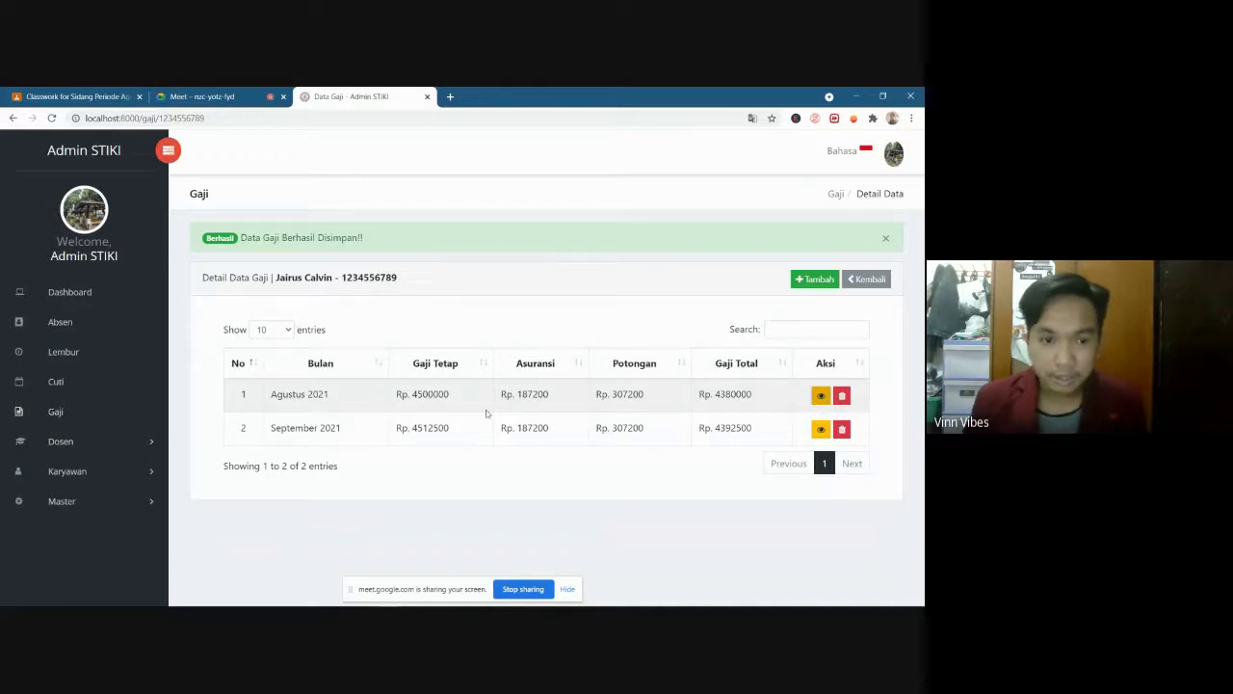
left_click(821, 429)
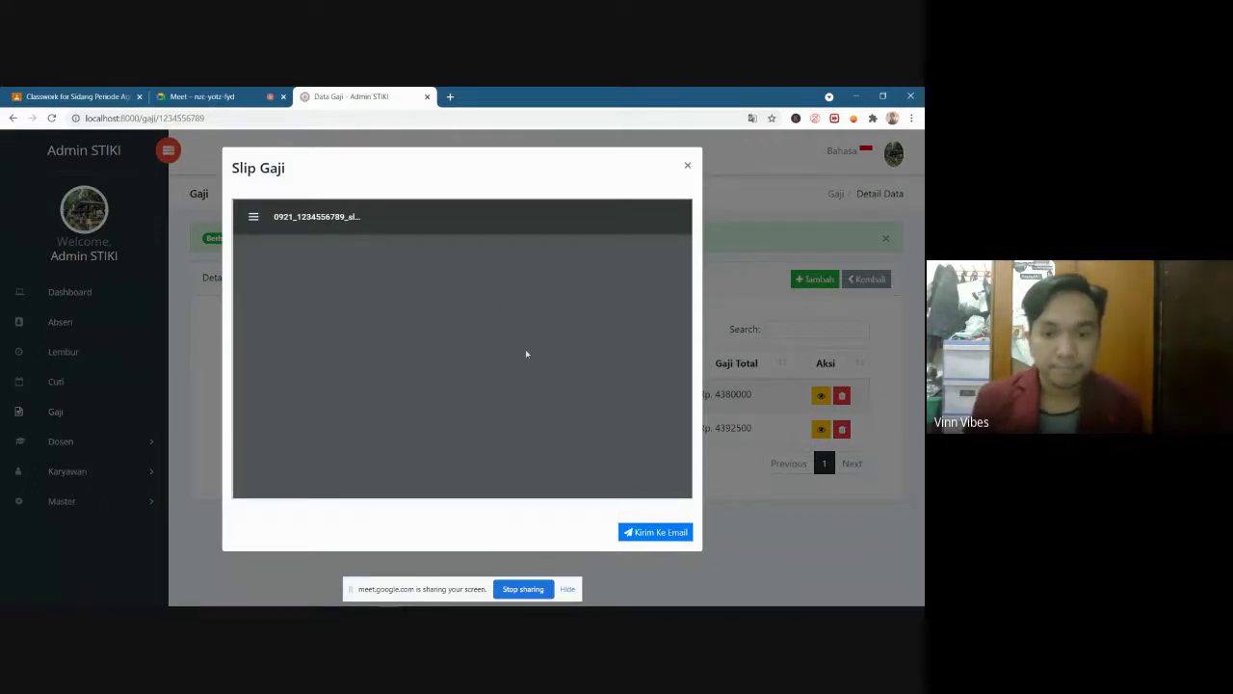
Scroll through the September 2021 salary slip PDF in the Slip Gaji modal
scroll(441, 369, "down", 2)
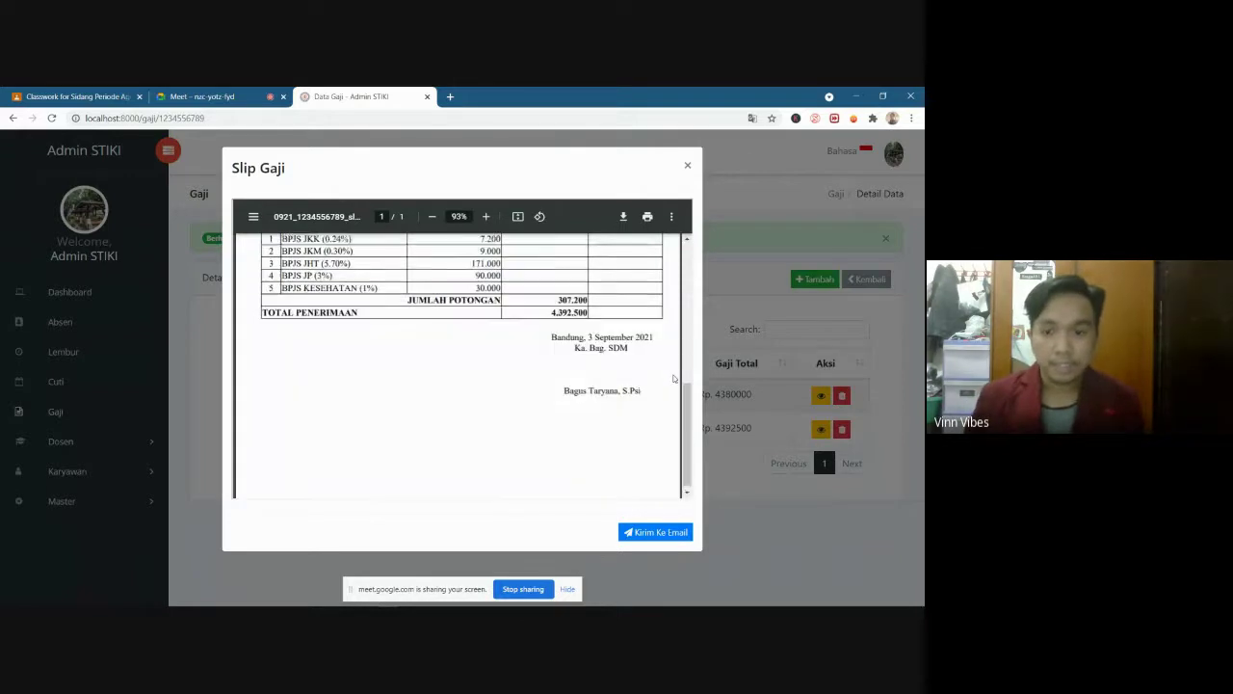
scroll(488, 394, "up", 5)
scroll(487, 394, "up", 2)
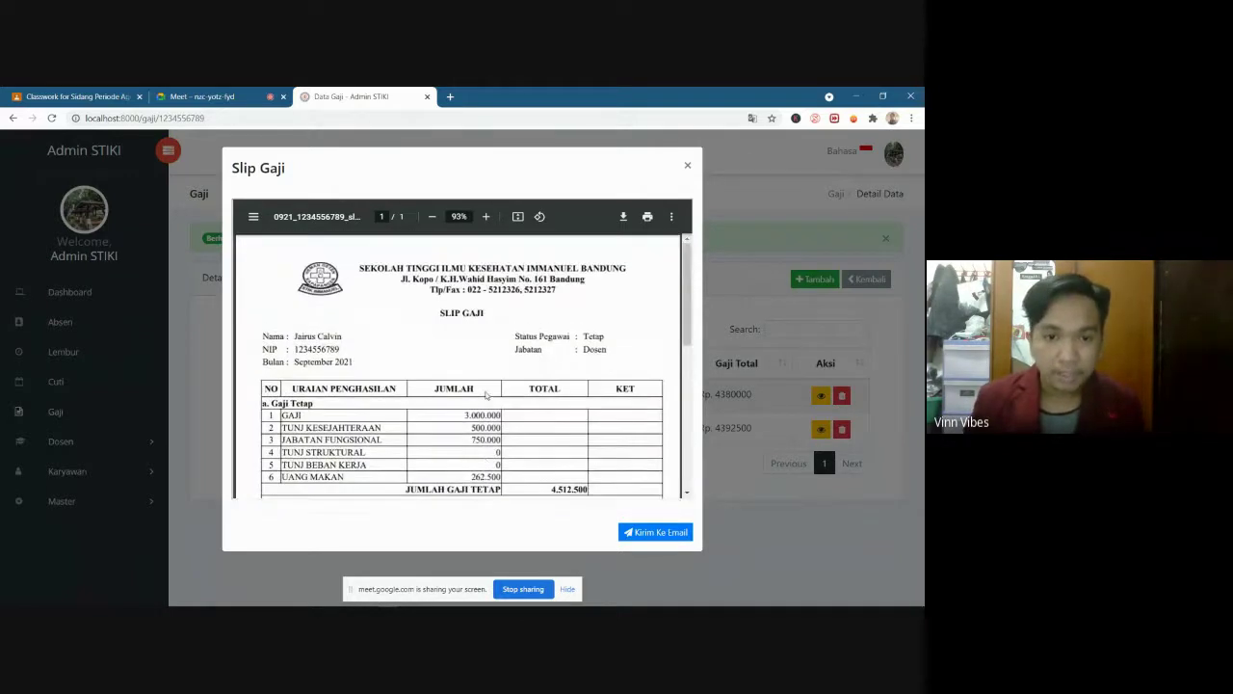
scroll(617, 381, "down", 5)
mouse_move(691, 365)
left_mouse_down()
mouse_move(692, 411)
mouse_move(692, 352)
left_mouse_up()
left_click_drag(304, 314, 328, 354)
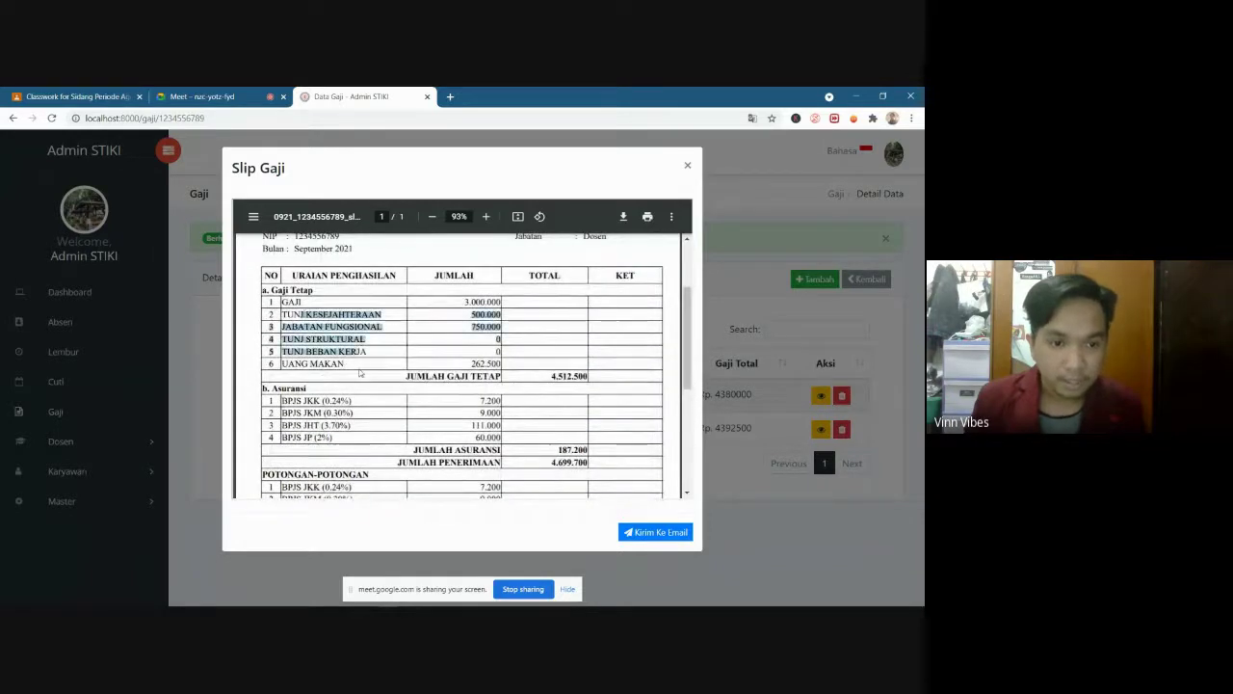
left_click(323, 340)
scroll(324, 340, "down", 1)
scroll(324, 340, "up", 1)
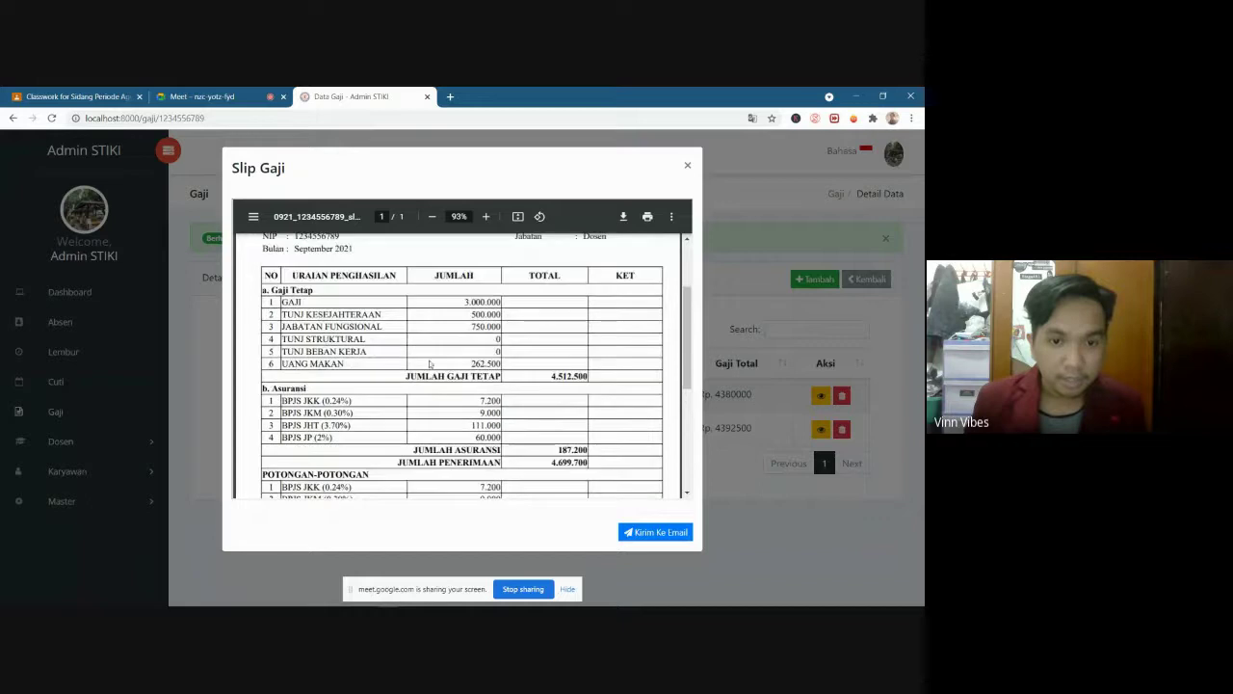
scroll(359, 438, "down", 1)
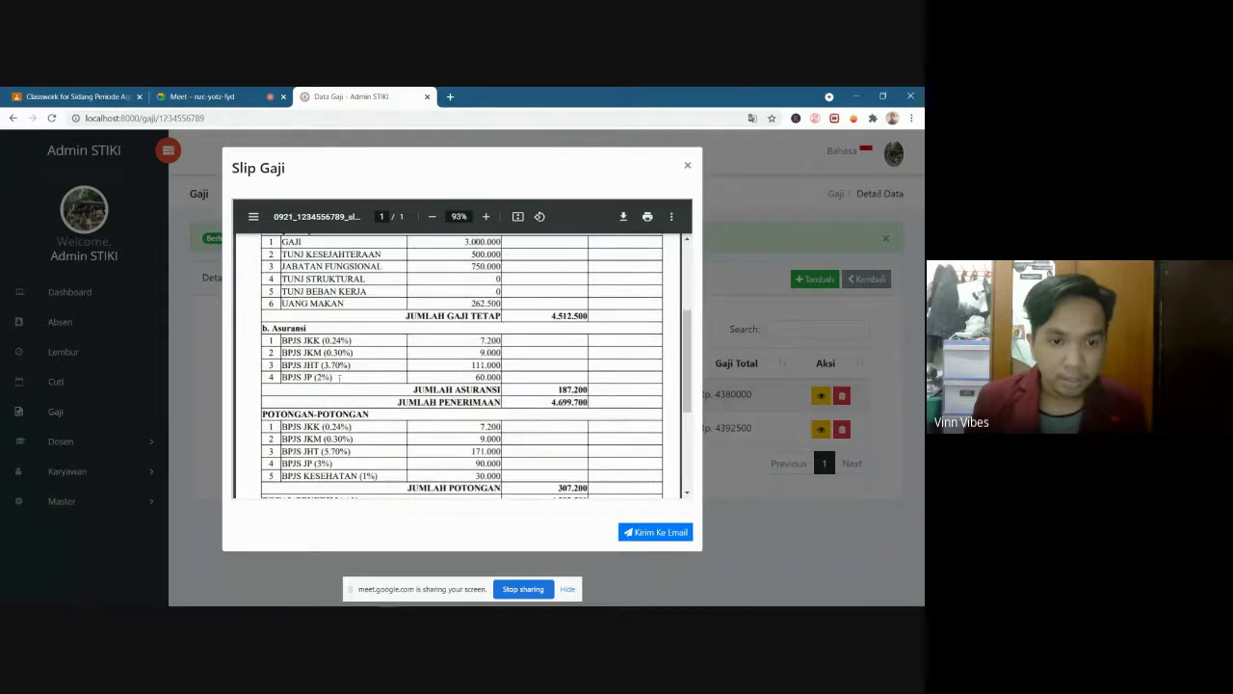
Review the slip's insurance and deduction rows by highlighting them
left_click_drag(340, 379, 284, 339)
left_click(284, 340)
scroll(339, 382, "down", 1)
left_click_drag(379, 416, 292, 377)
left_click(292, 378)
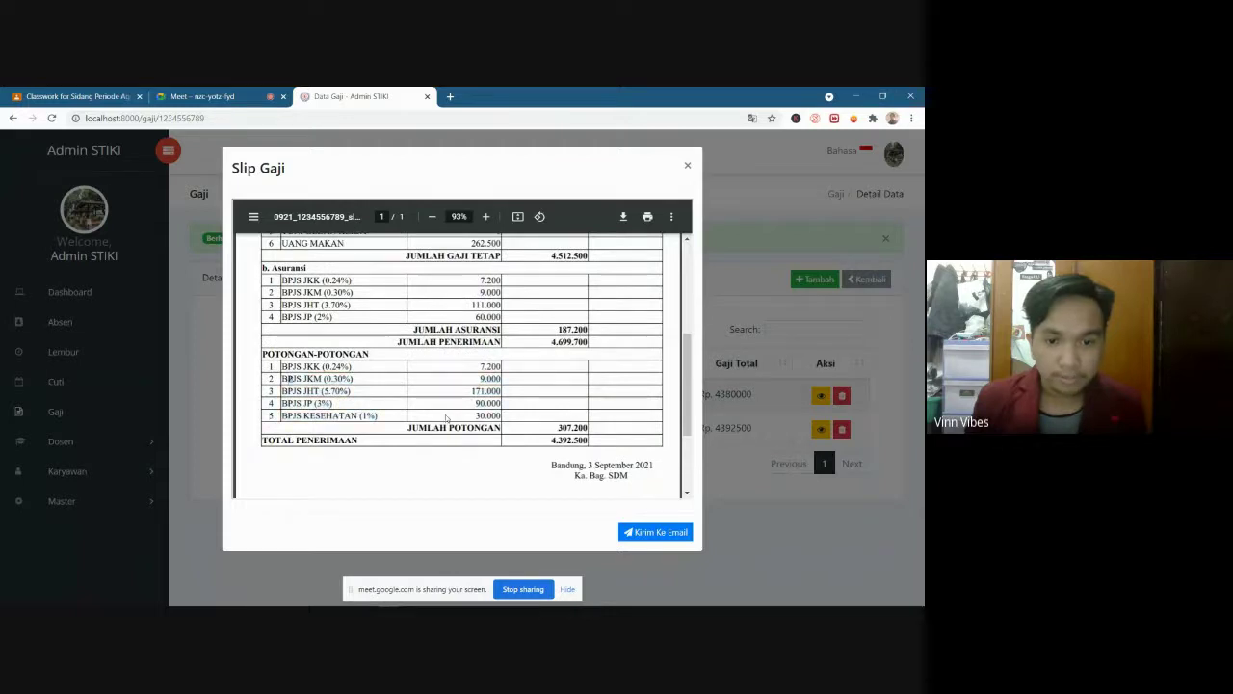
scroll(440, 384, "down", 1)
scroll(440, 383, "up", 2)
scroll(440, 384, "up", 3)
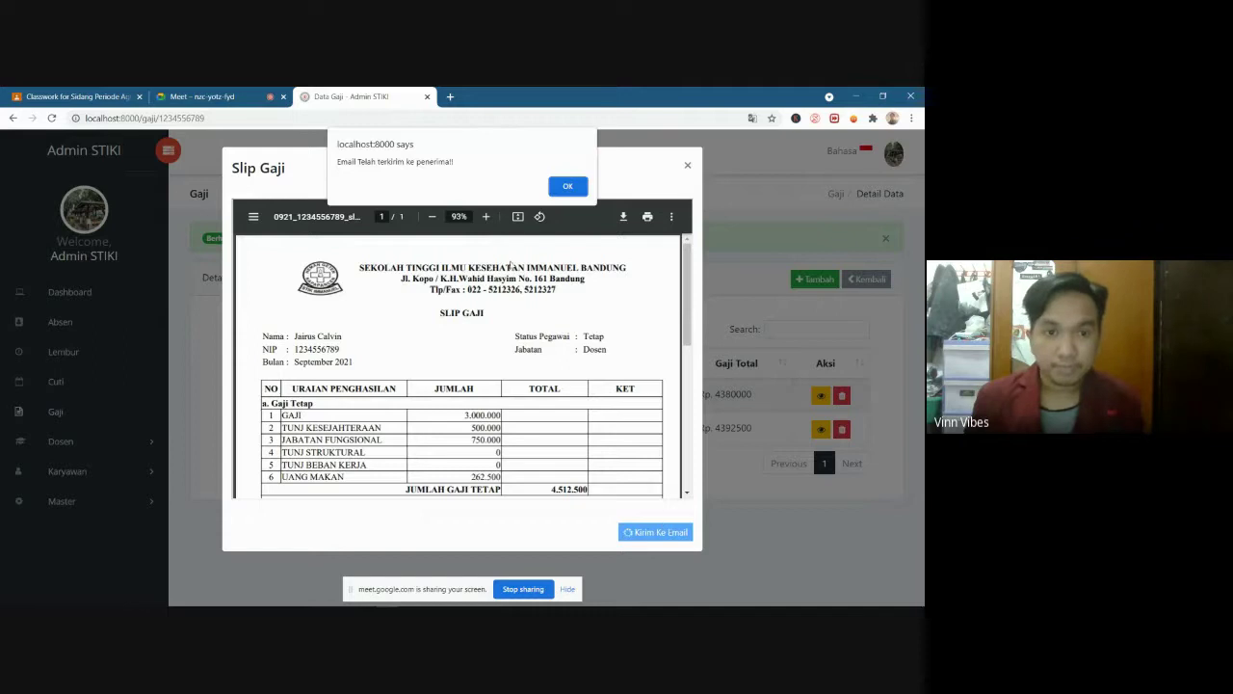
Dismiss the 'Email Telah terkirim ke penerima!' confirmation
left_click_drag(355, 164, 442, 163)
left_click(449, 164)
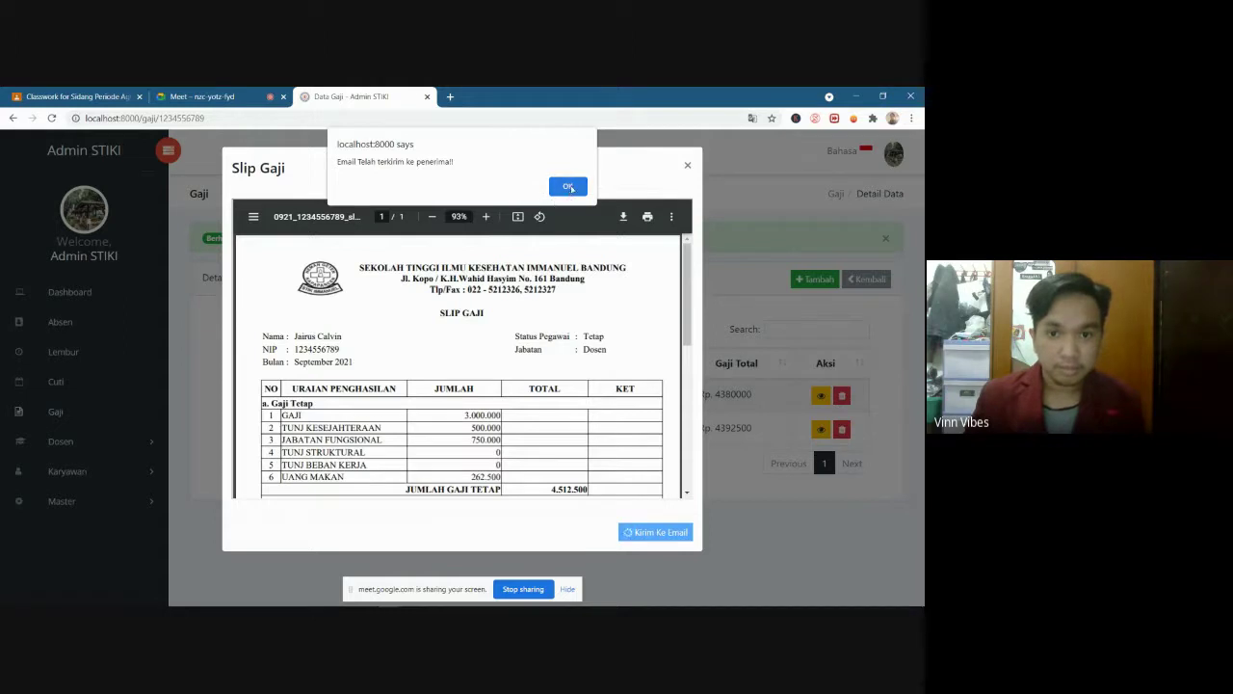
left_click(567, 187)
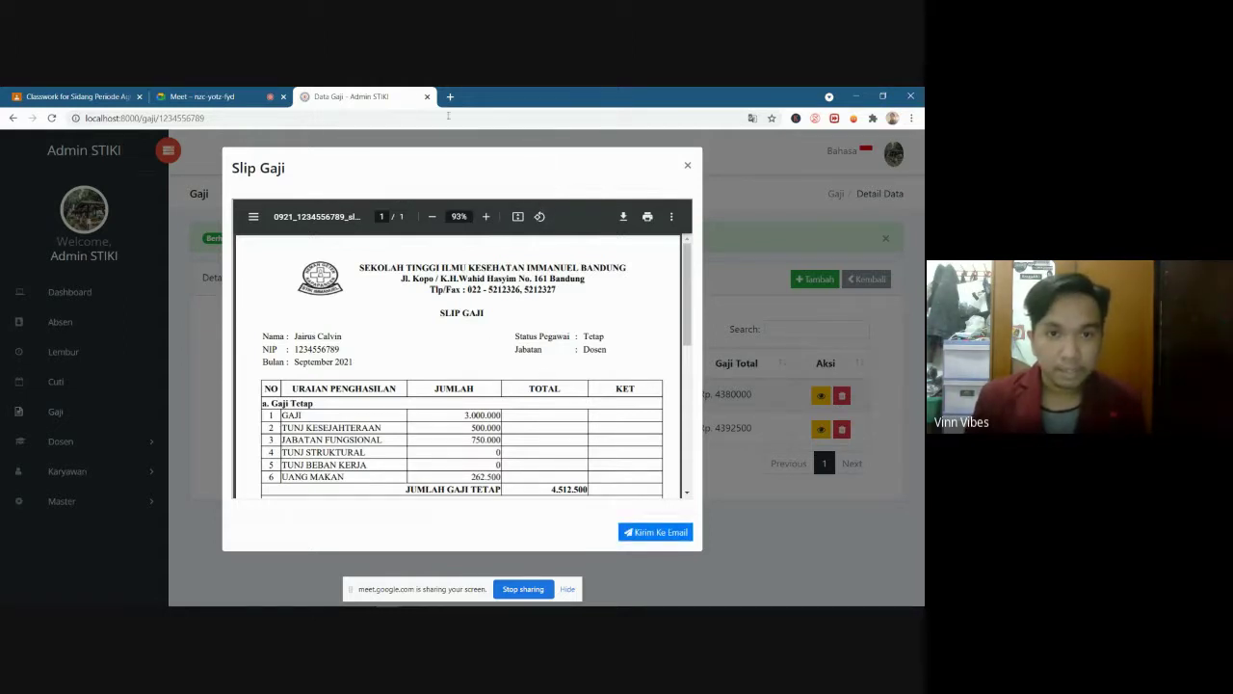
Open Gmail in a new tab and open the 'Slip Gaji Bulan September 2021' email
left_click(450, 97)
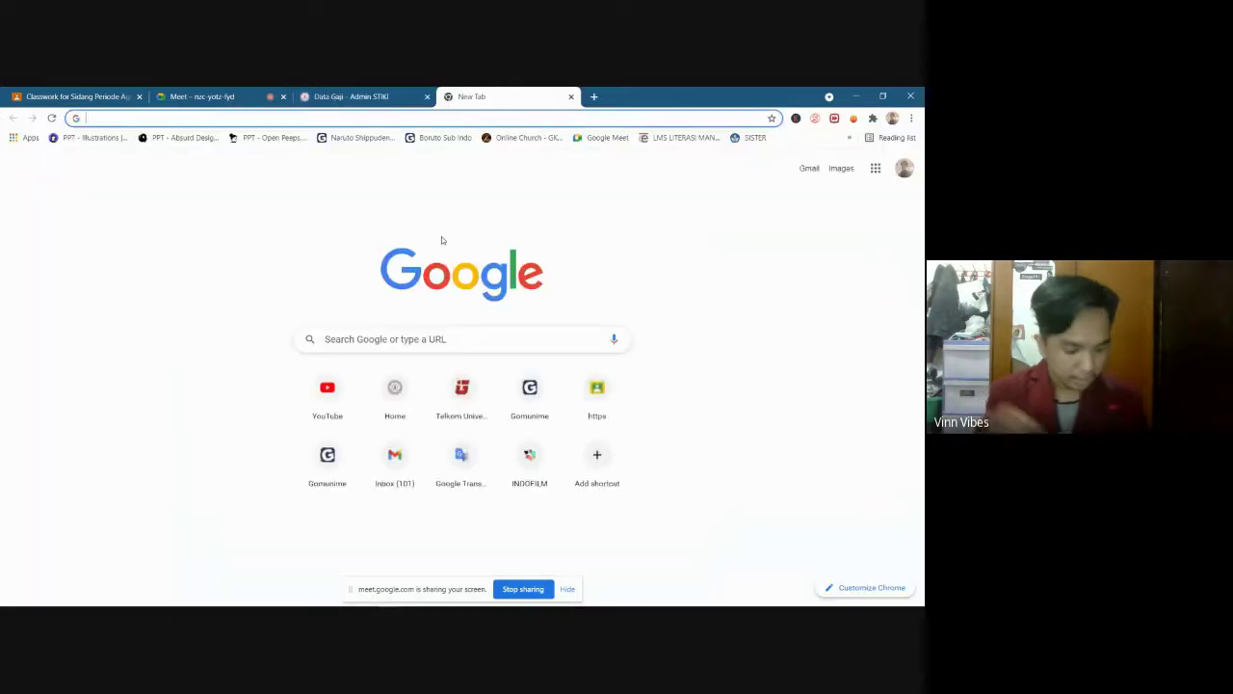
type("gmail.com")
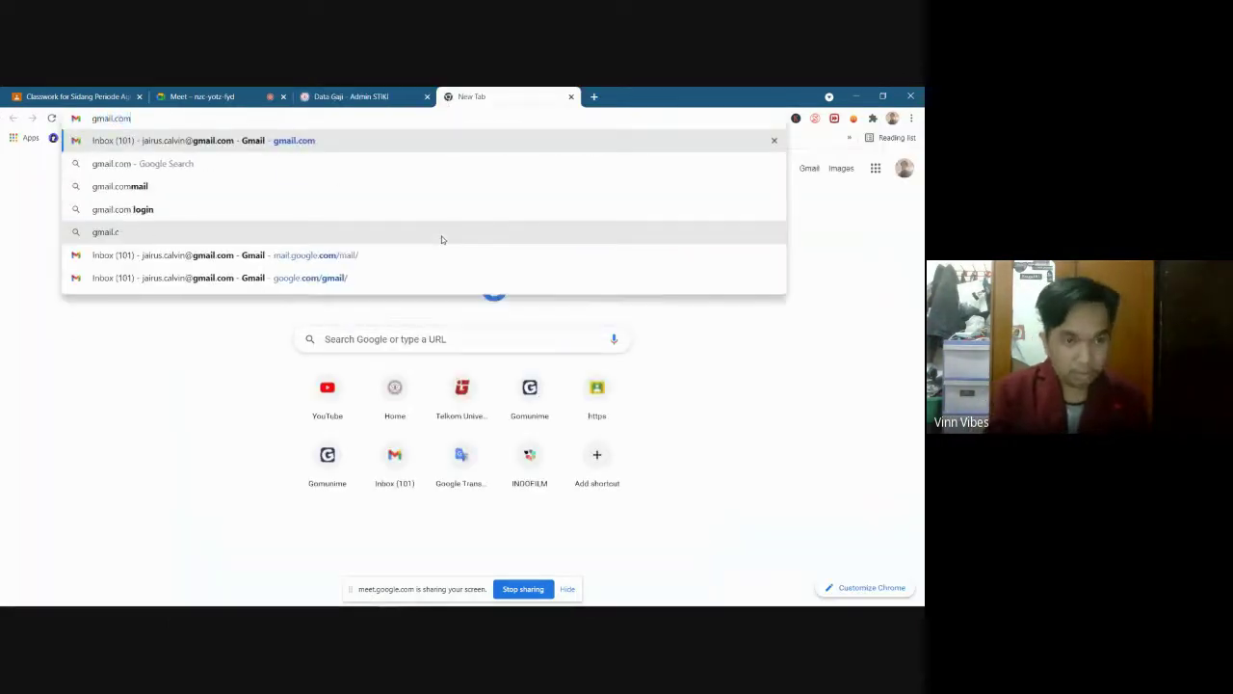
key("Return")
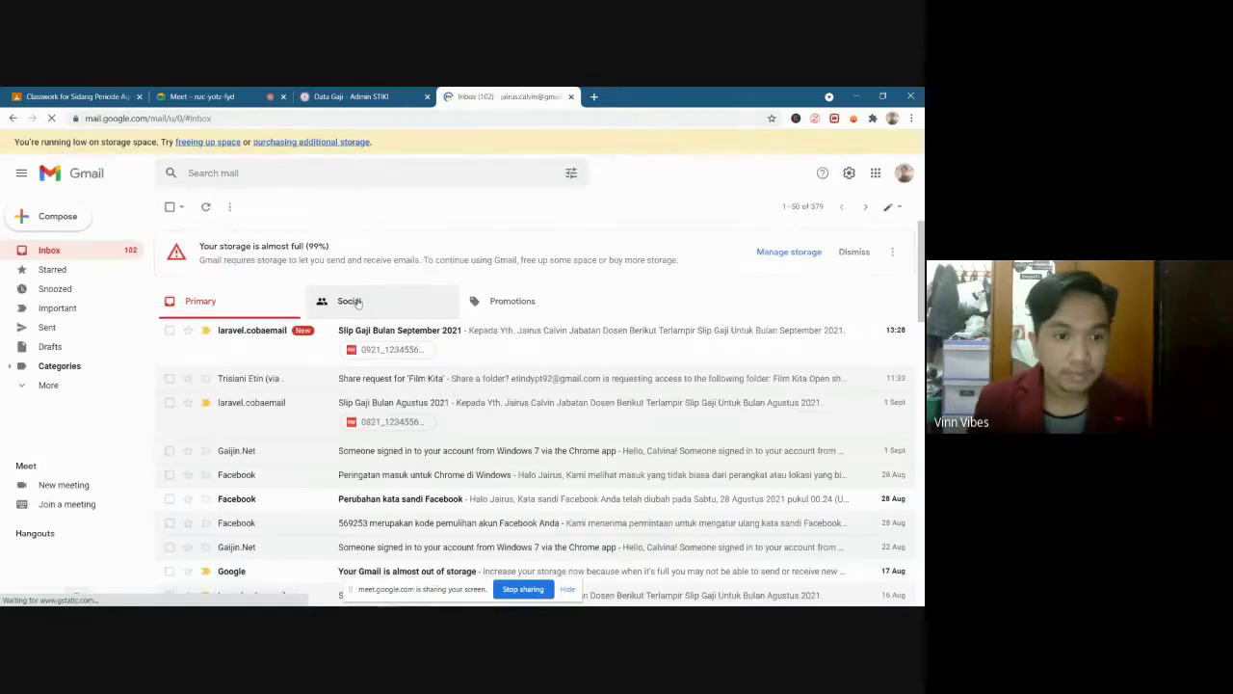
left_click(541, 348)
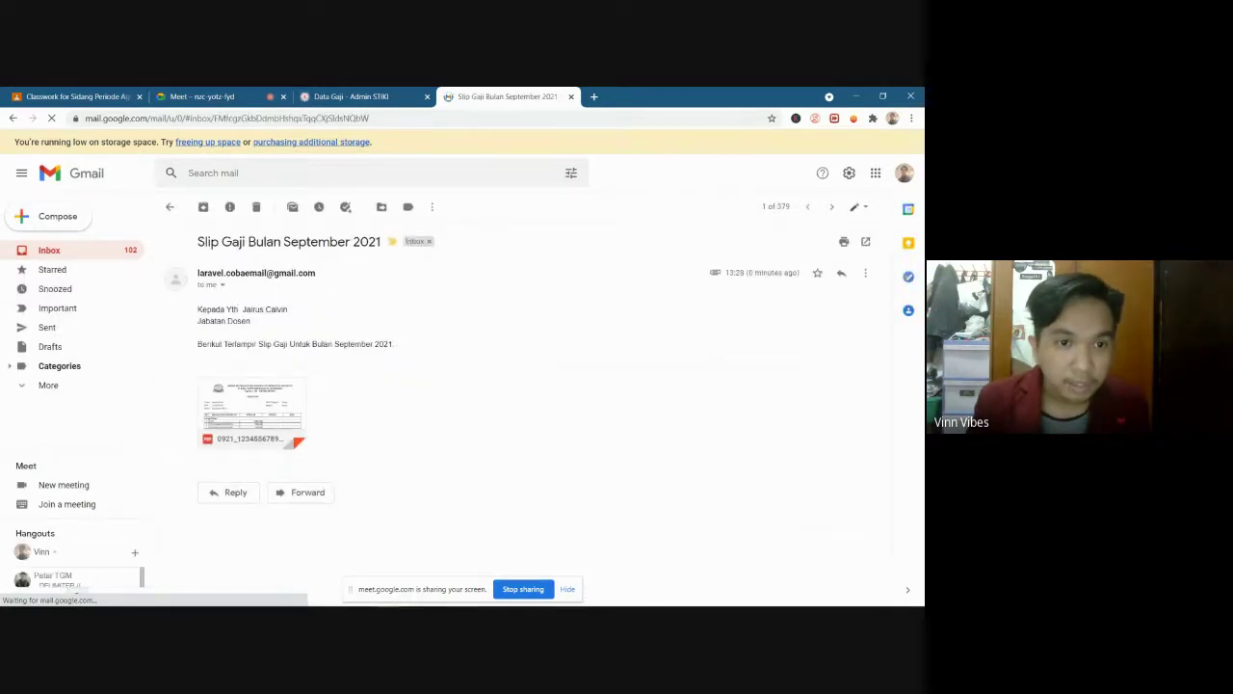
Preview the attached salary slip PDF, then return to the Admin STIKI tab
mouse_move(262, 405)
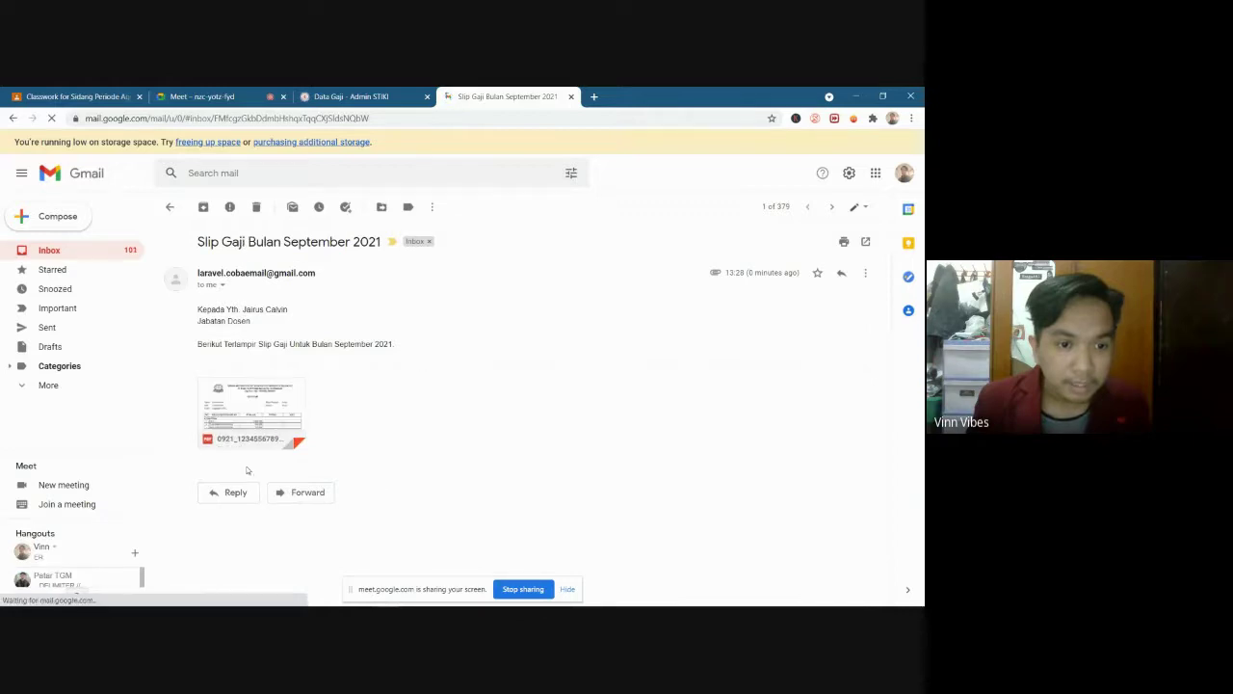
left_click(263, 399)
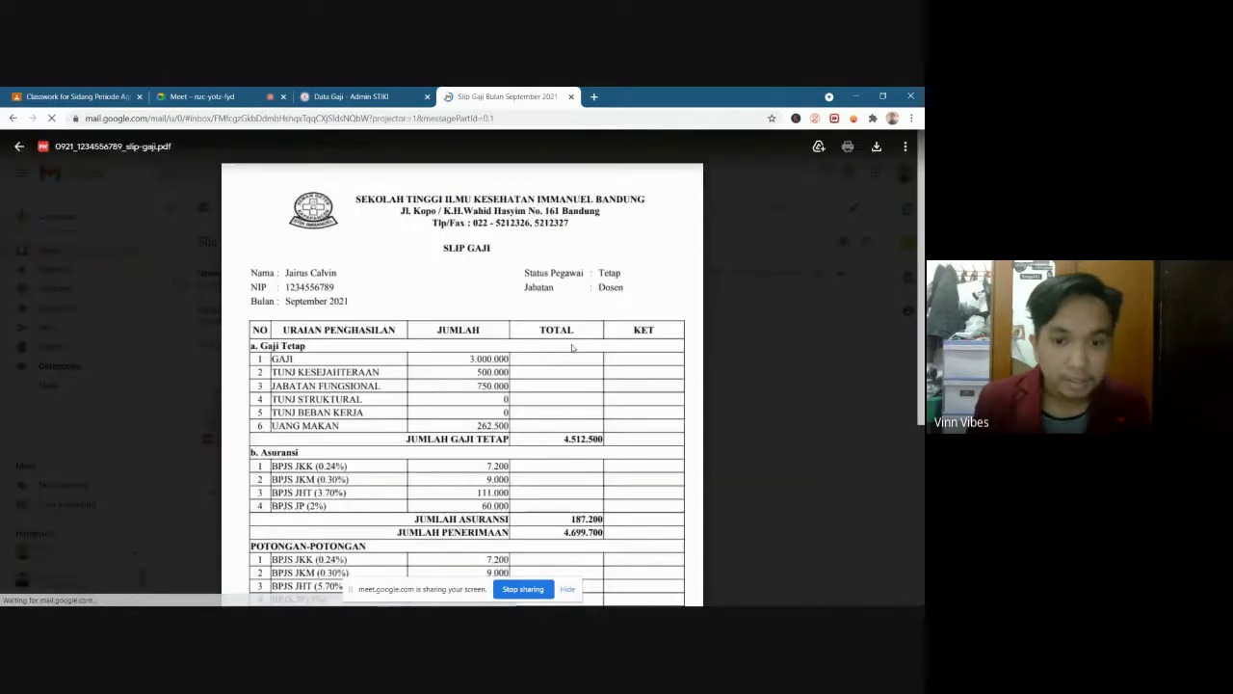
scroll(585, 437, "down", 3)
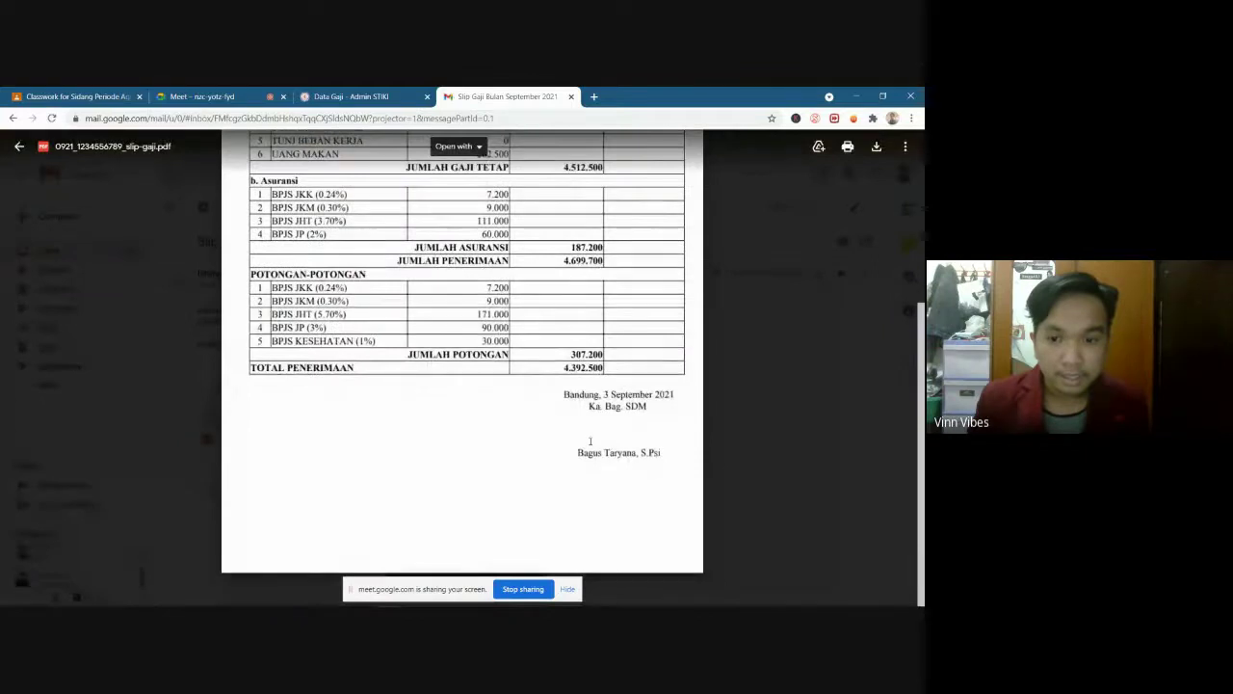
scroll(586, 436, "up", 5)
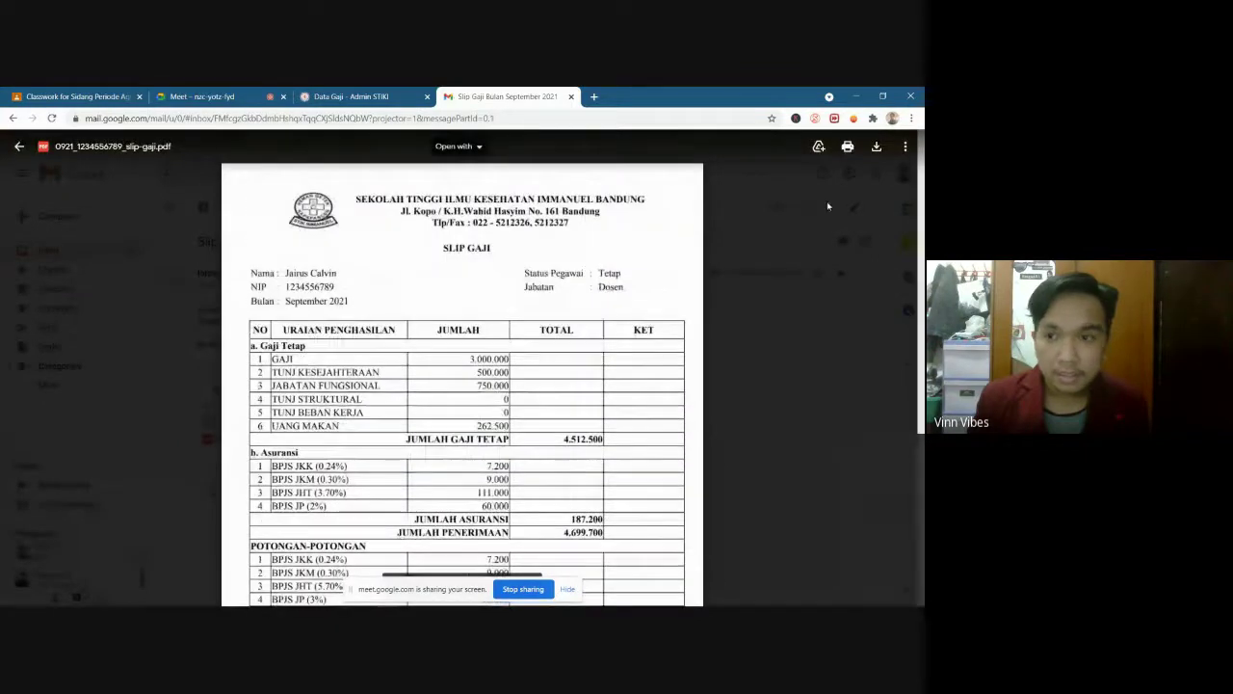
key("Escape")
left_click(366, 96)
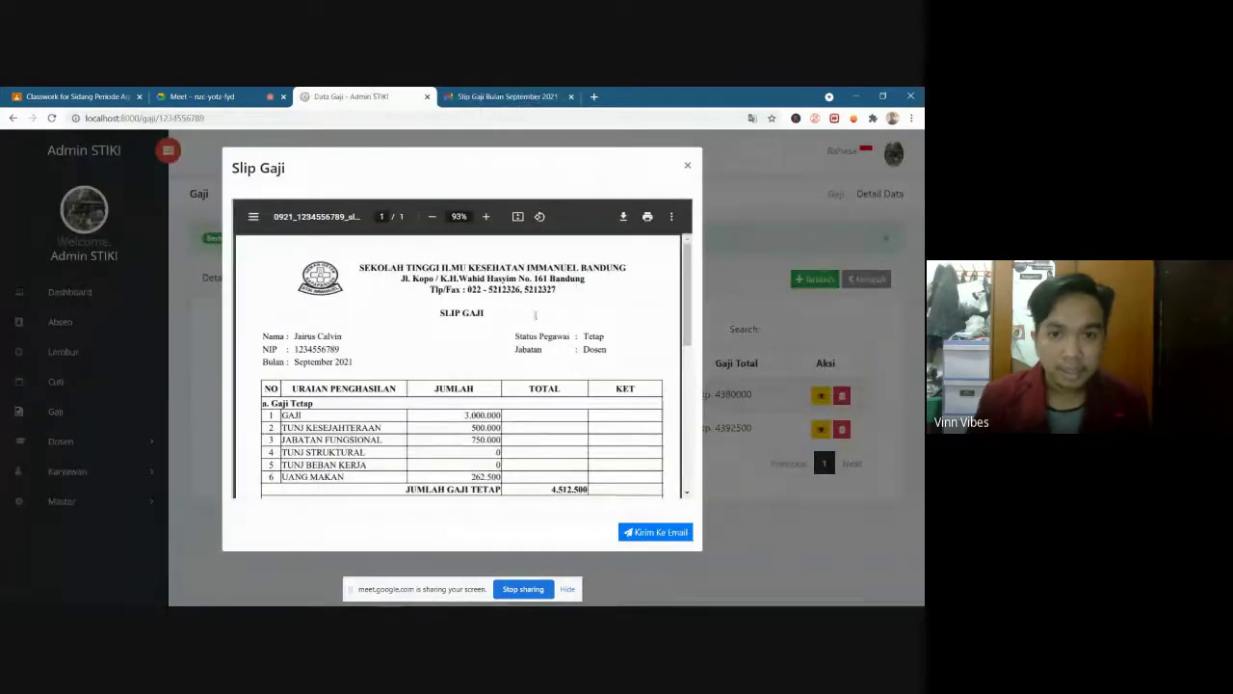
Close the slip preview, return to the salary list and open Master > Jabatan Struktural
left_click(688, 166)
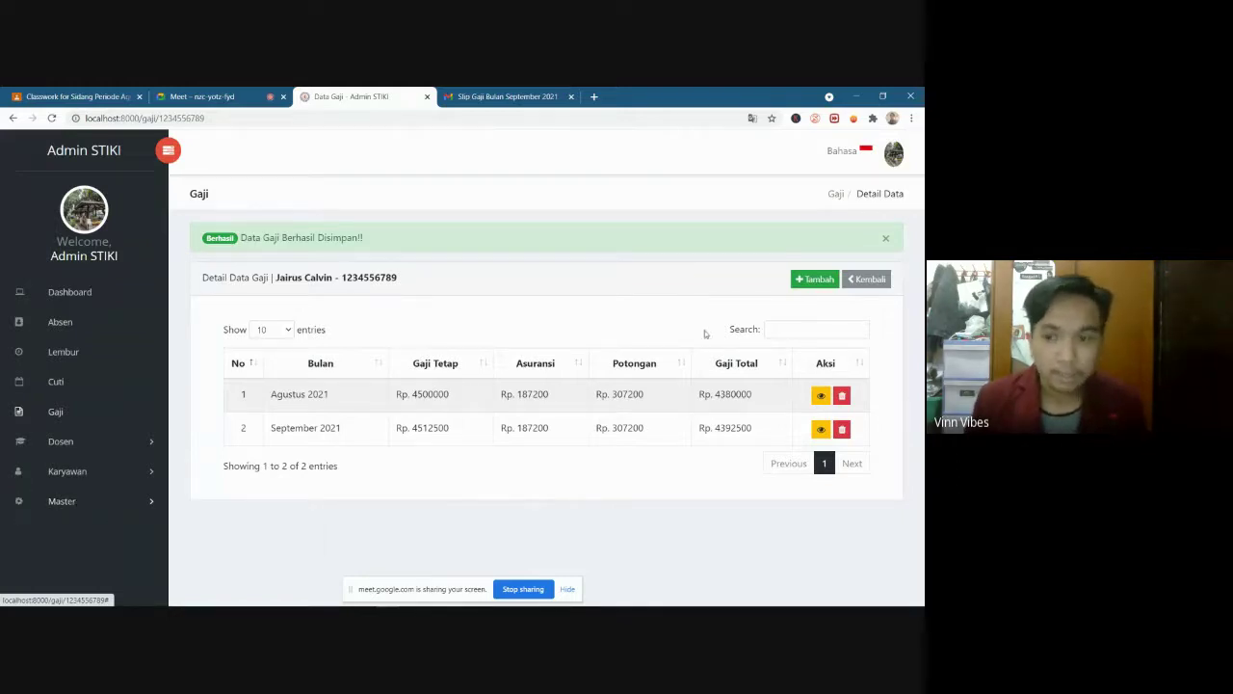
left_click(869, 279)
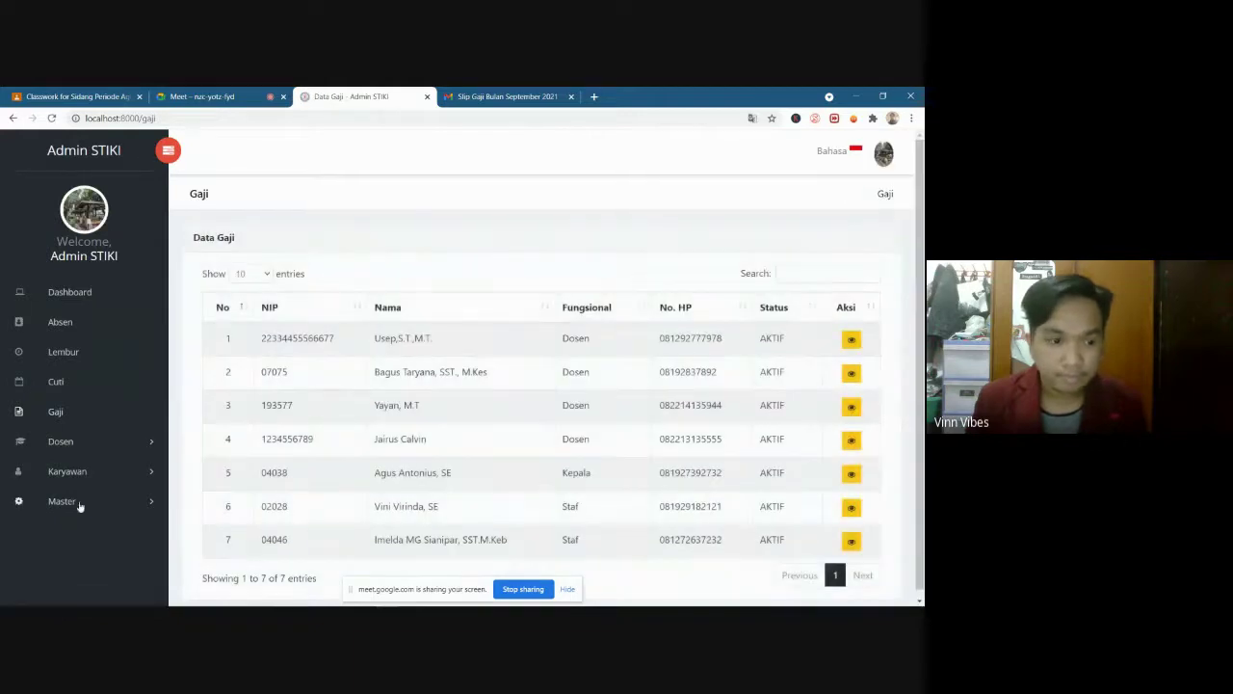
left_click(79, 501)
scroll(83, 500, "down", 1)
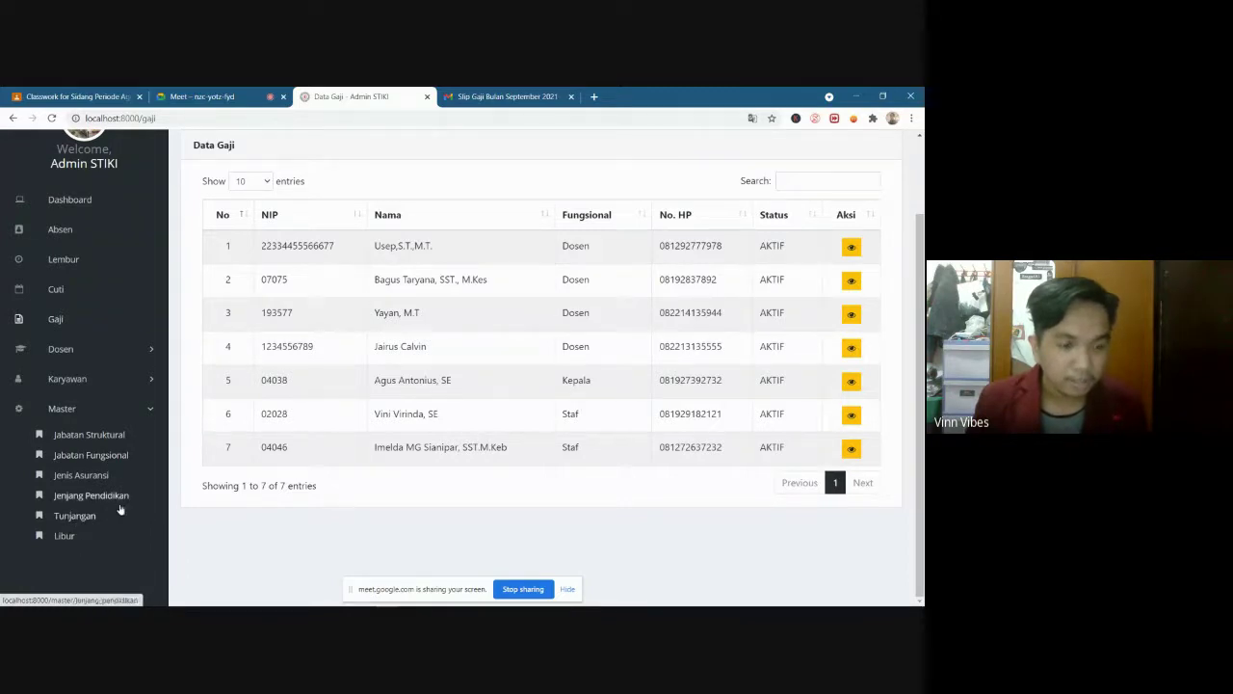
scroll(106, 477, "up", 1)
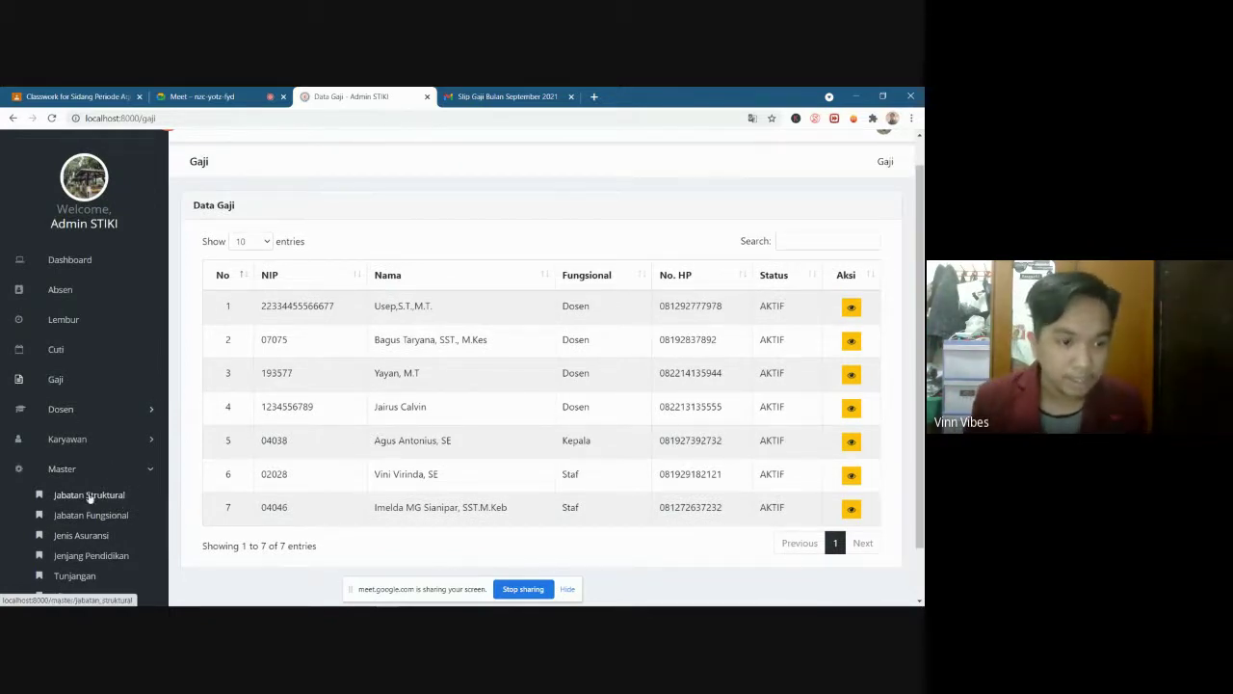
left_click(88, 496)
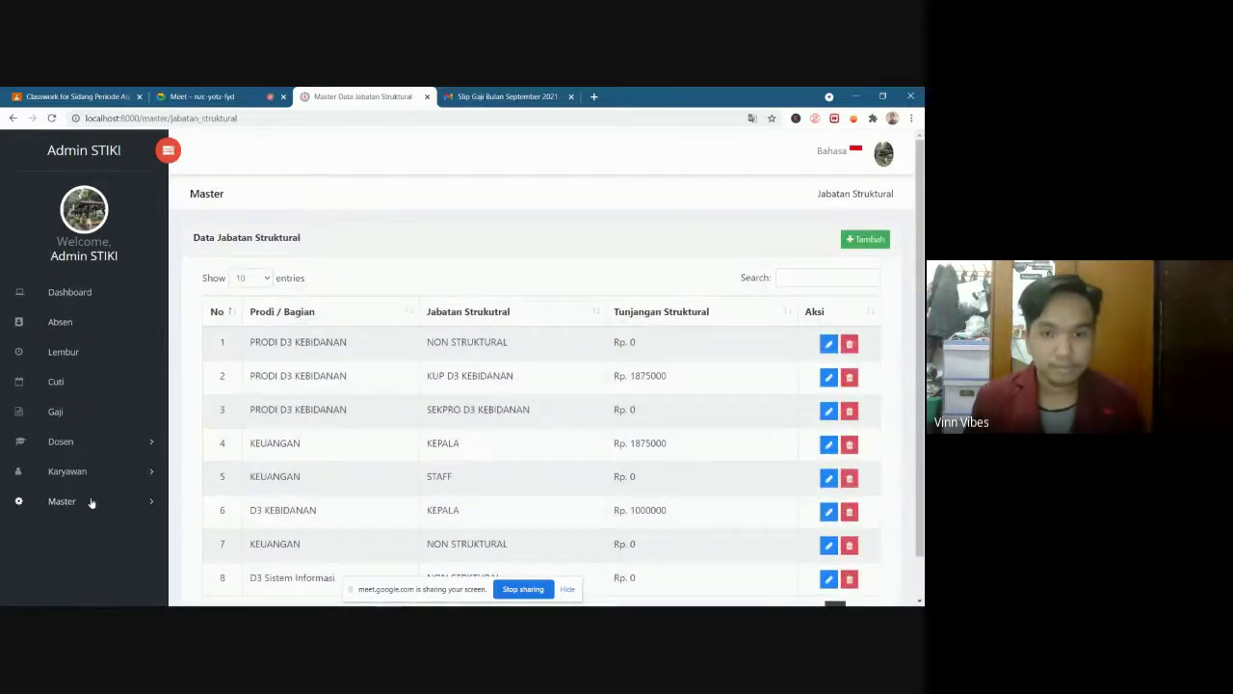
Point out the NON STRUKTURAL, KUP D3 KEBIDANAN and KEPALA positions in the table
scroll(380, 402, "down", 1)
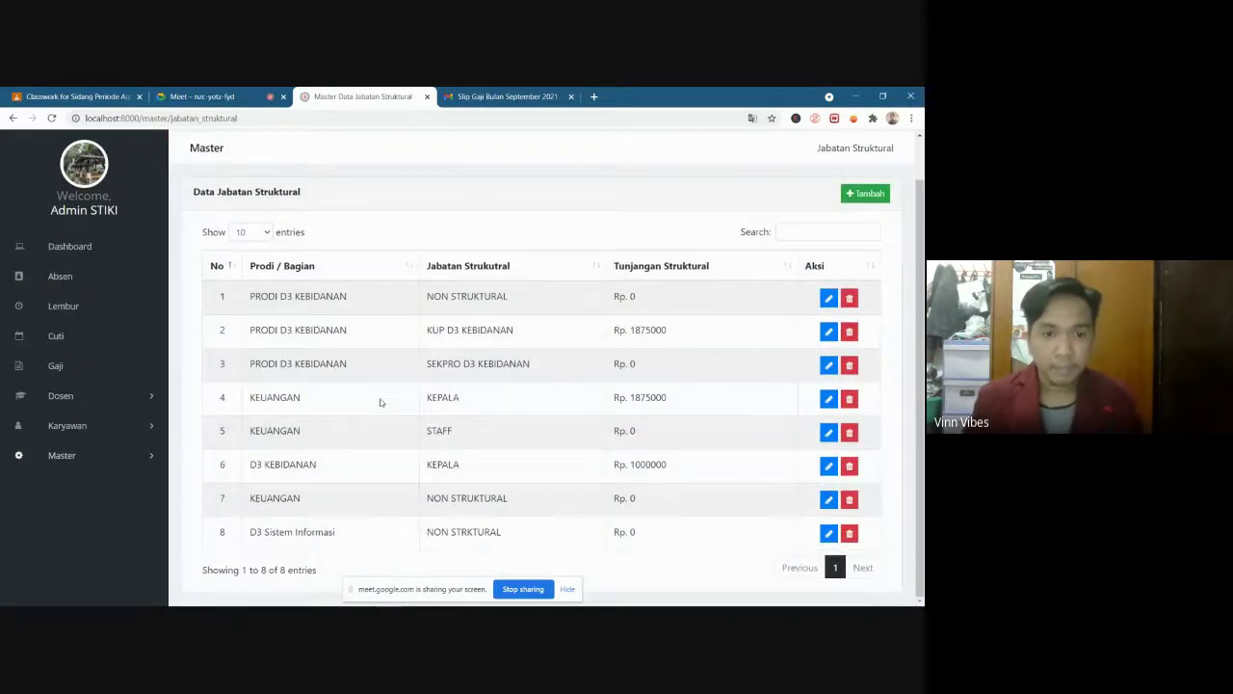
scroll(380, 402, "up", 1)
scroll(380, 402, "down", 1)
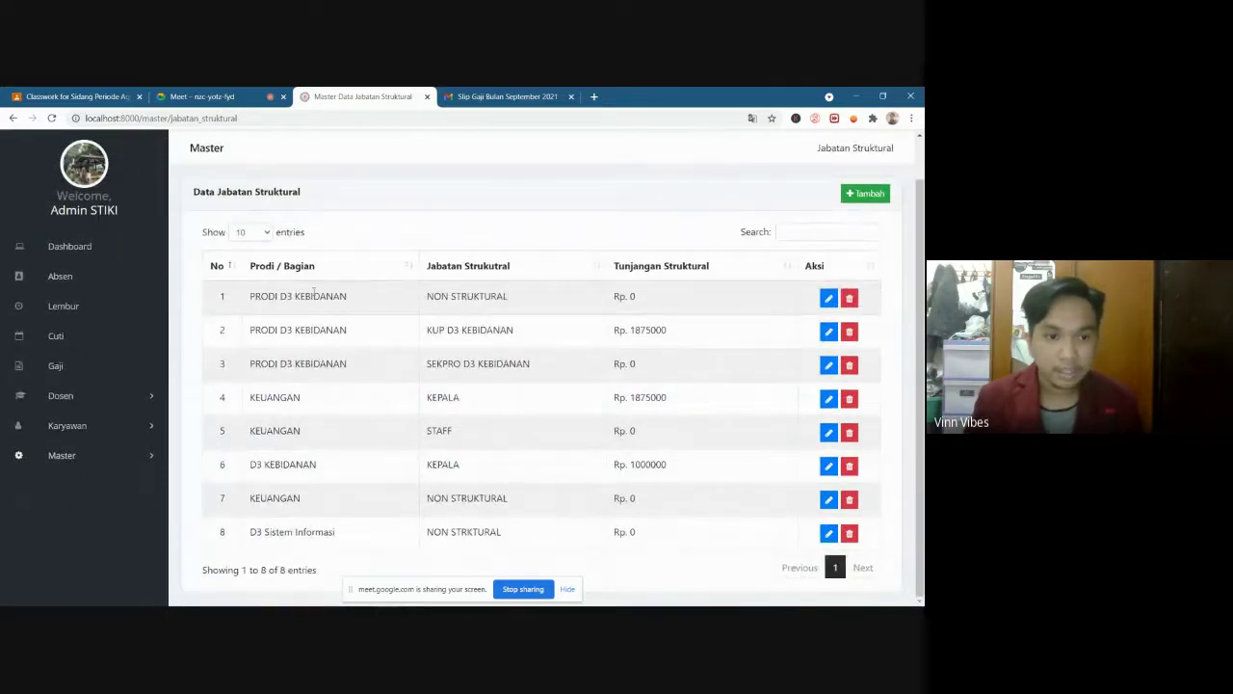
left_click_drag(434, 296, 523, 302)
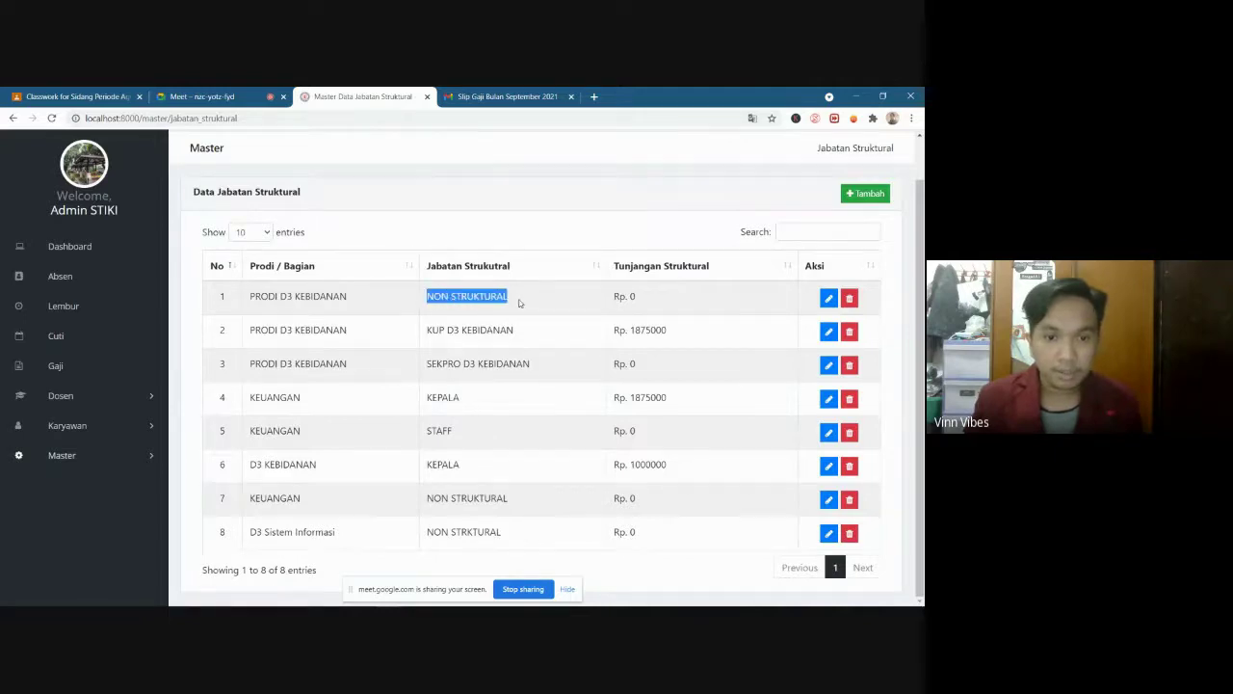
left_click(484, 301)
left_click_drag(428, 297, 507, 298)
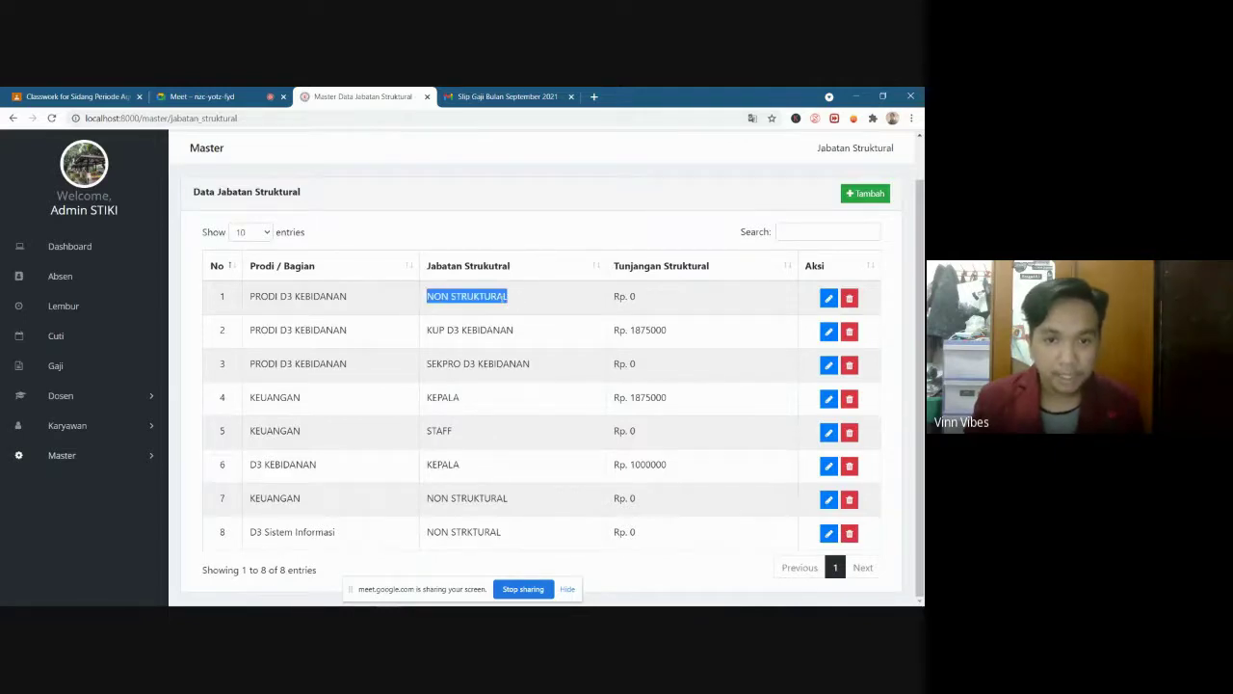
left_click(447, 329)
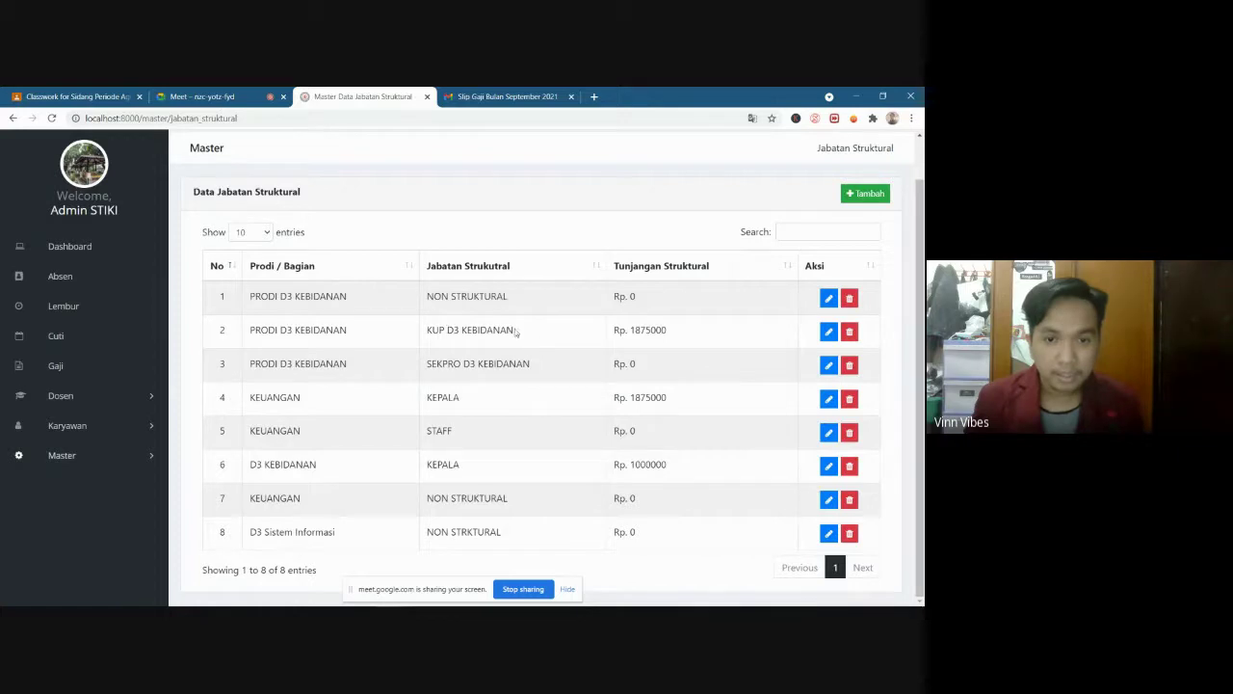
left_click_drag(517, 332, 443, 330)
left_click(469, 412)
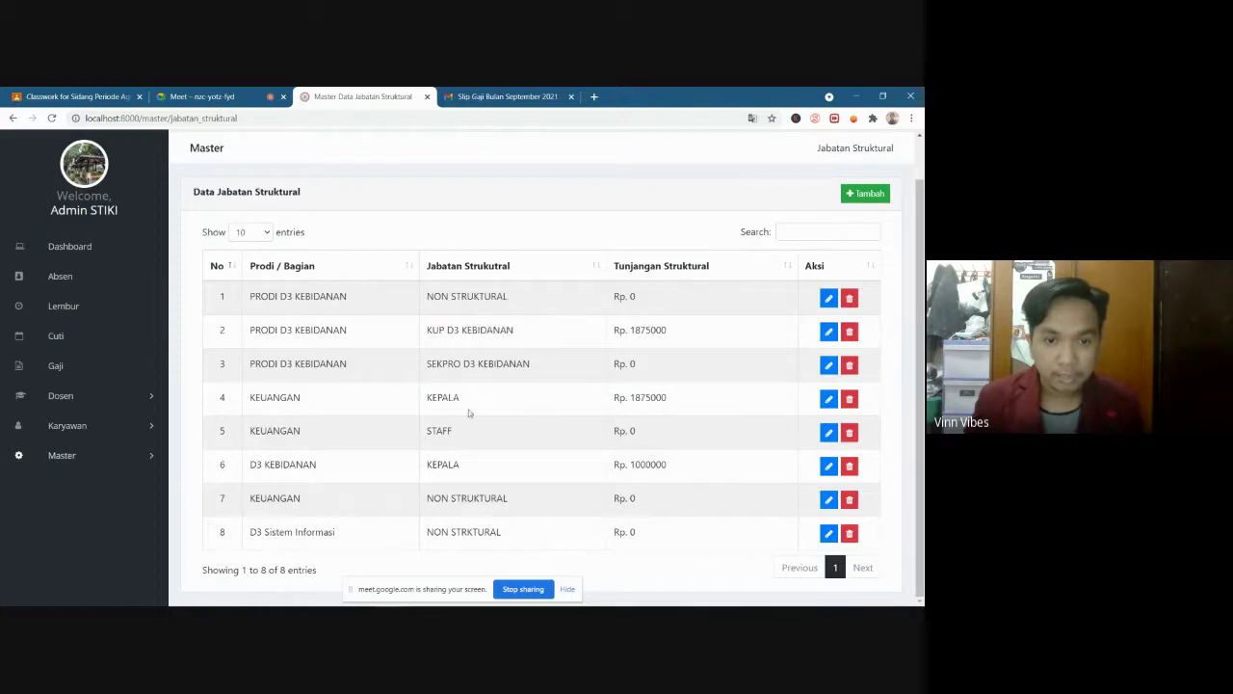
left_click_drag(459, 405, 433, 465)
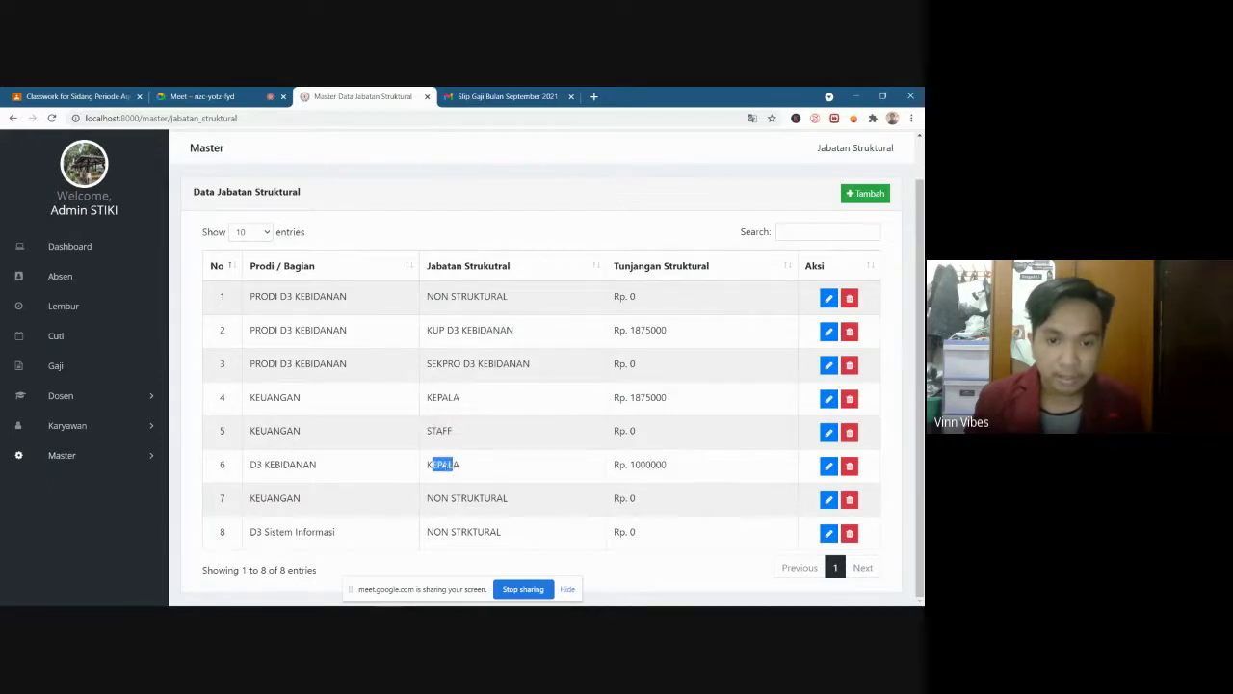
left_click(434, 465)
Highlight row 2's PRODI D3 KEBIDANAN unit and KUP D3 KEBIDANAN position, then open the Tambah form
scroll(459, 446, "up", 1)
scroll(482, 358, "down", 1)
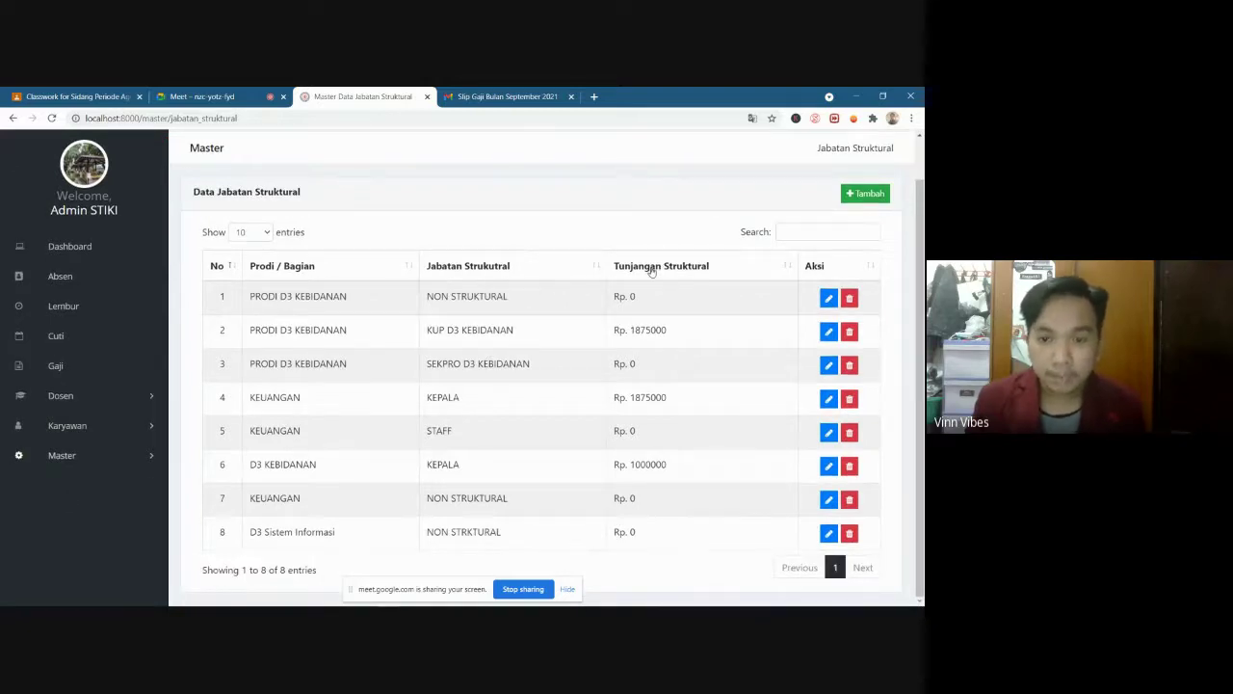
triple_click(282, 332)
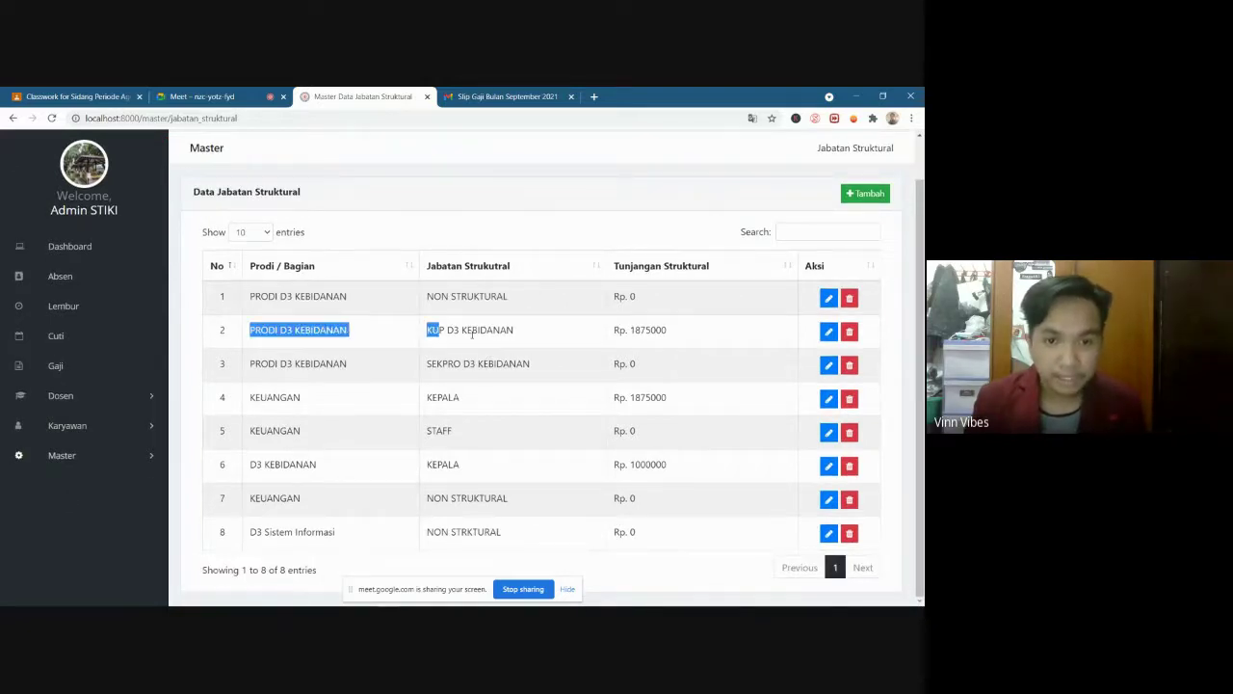
left_click(436, 331)
triple_click(435, 330)
left_click(644, 331)
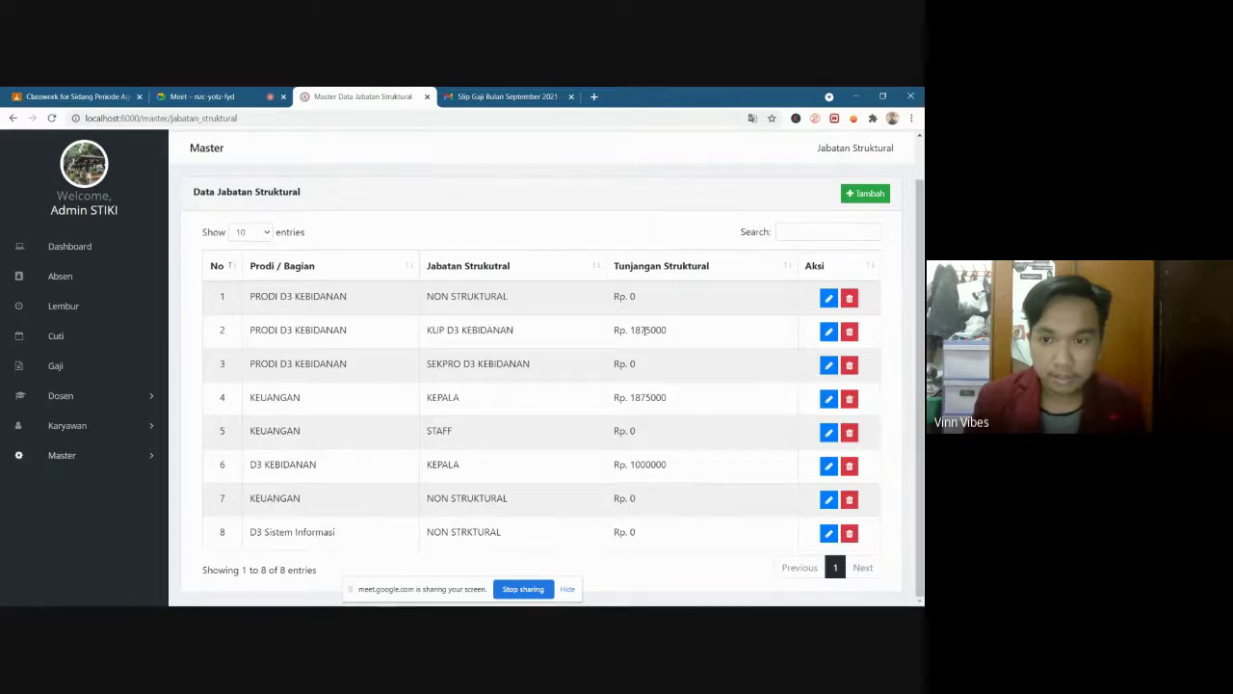
scroll(644, 330, "up", 1)
scroll(718, 335, "down", 1)
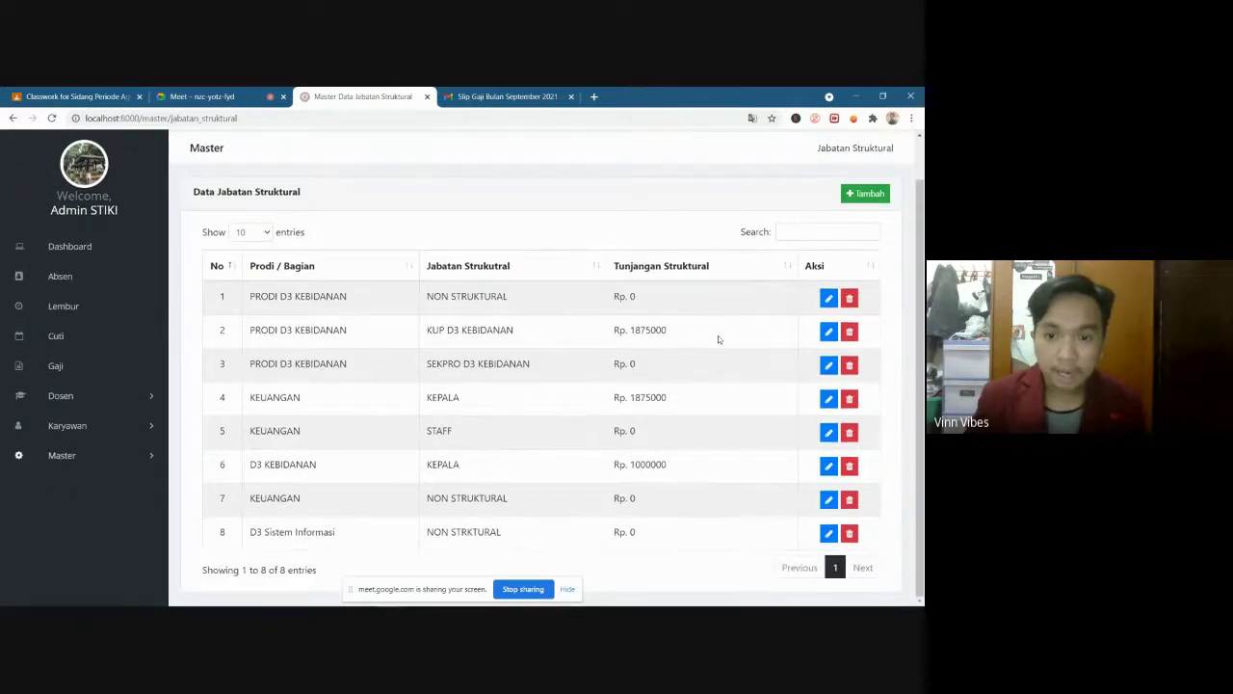
left_click(868, 193)
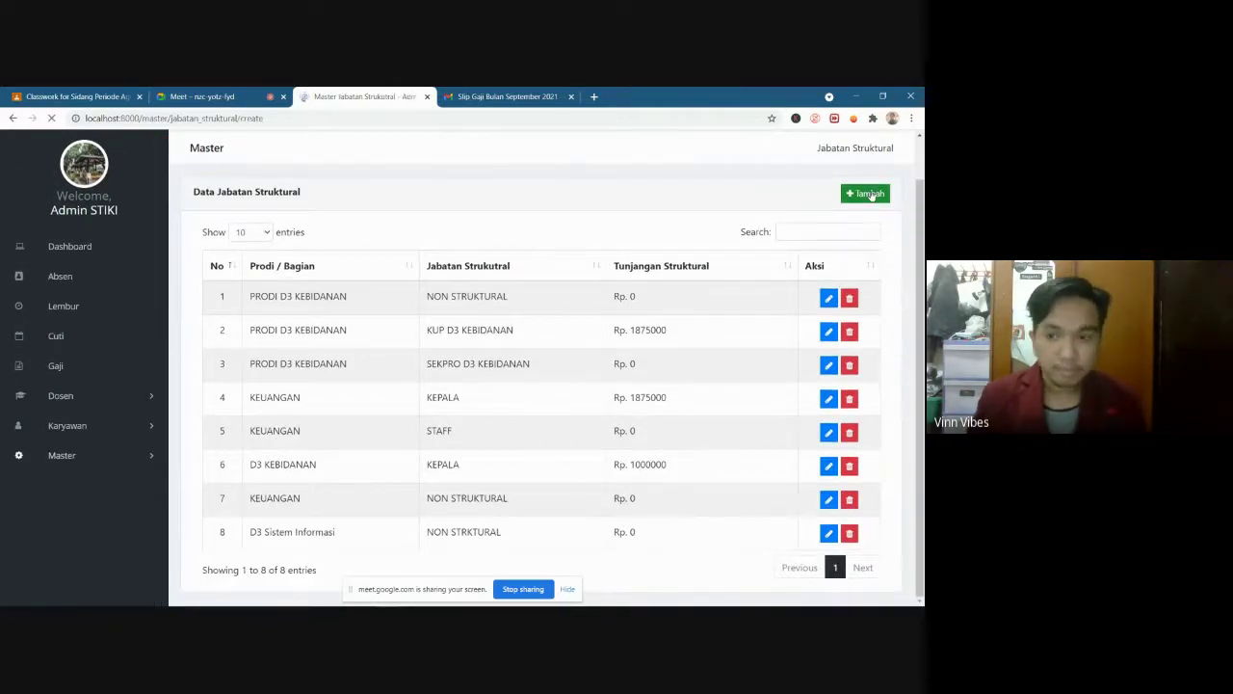
Save a new structural position: D3 SI, Kepala Prodi, Tunjangan Struktural 500000
left_click(427, 279)
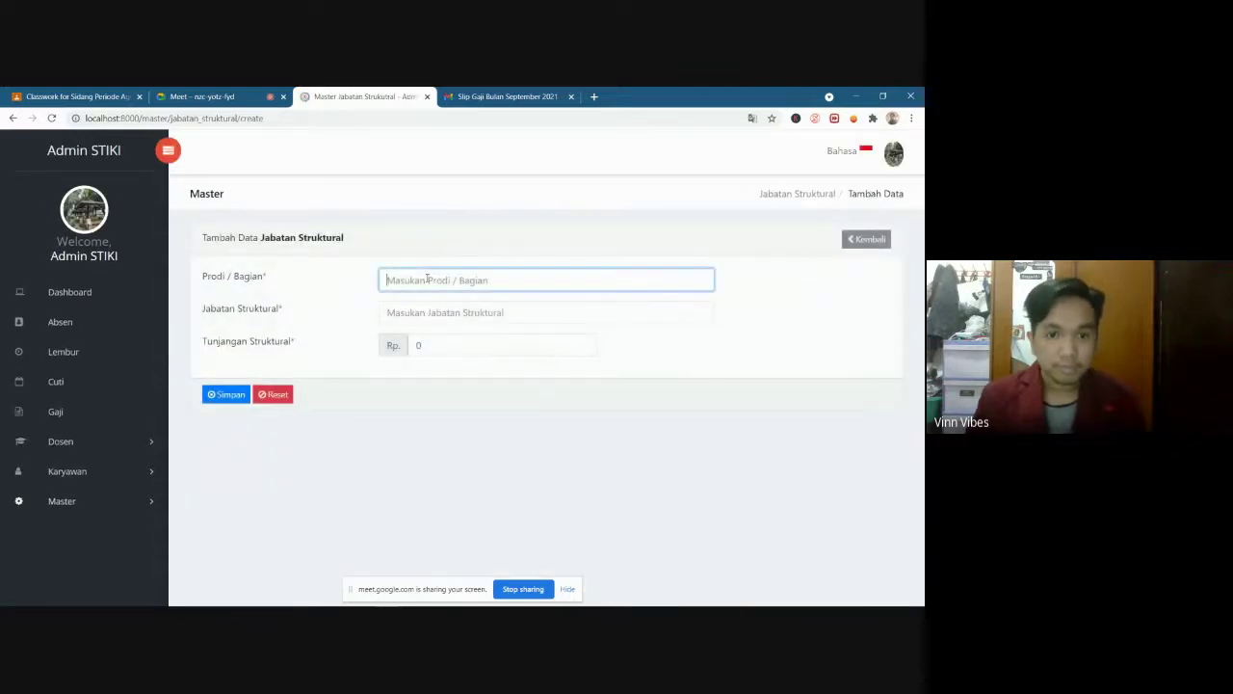
type("D3 S")
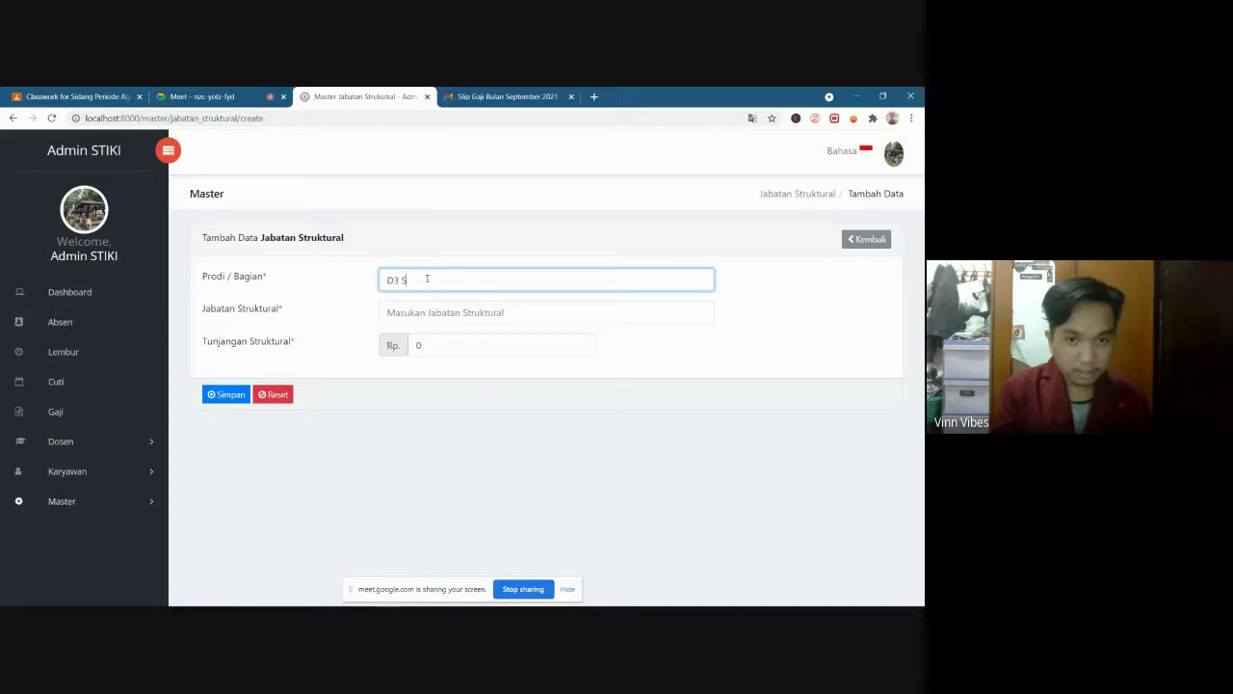
type("I")
left_click(441, 310)
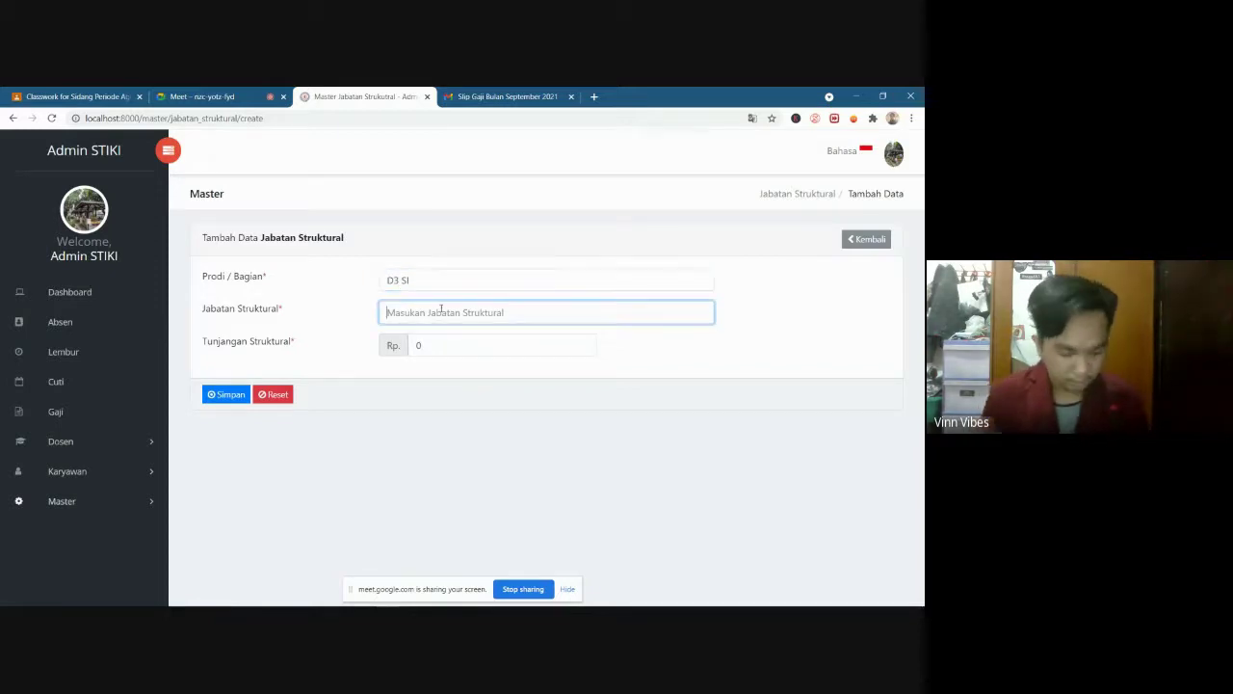
type("K")
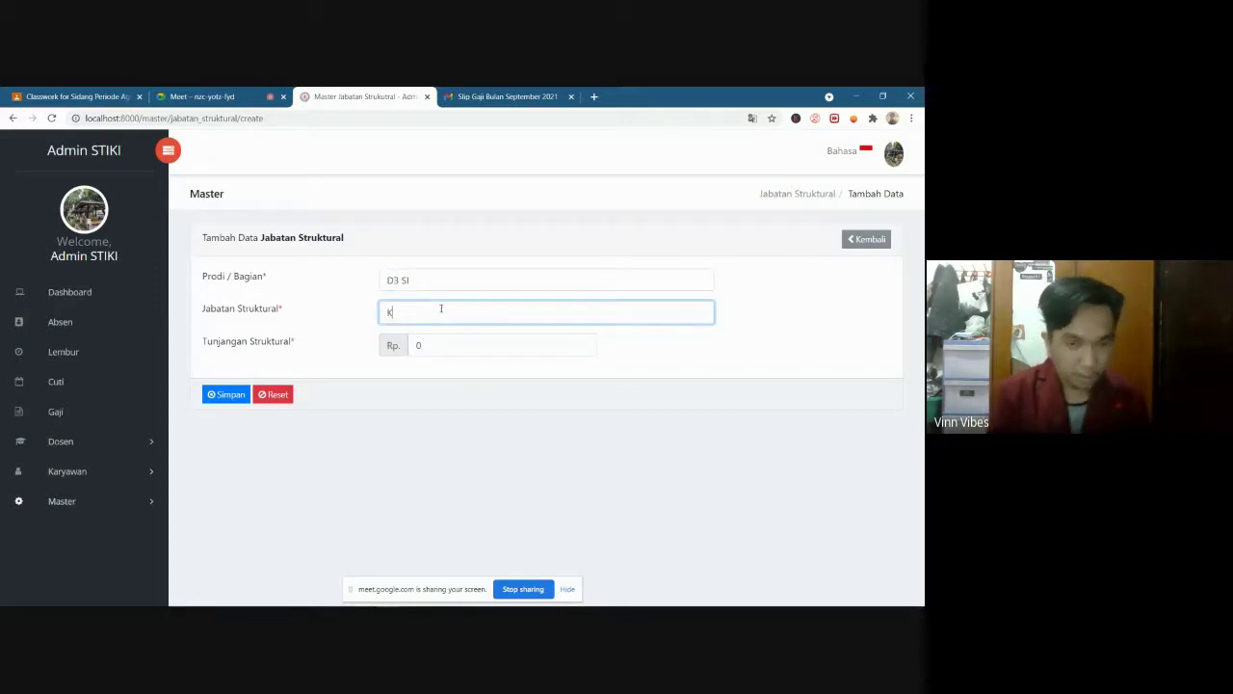
key("BackSpace")
type("Ke")
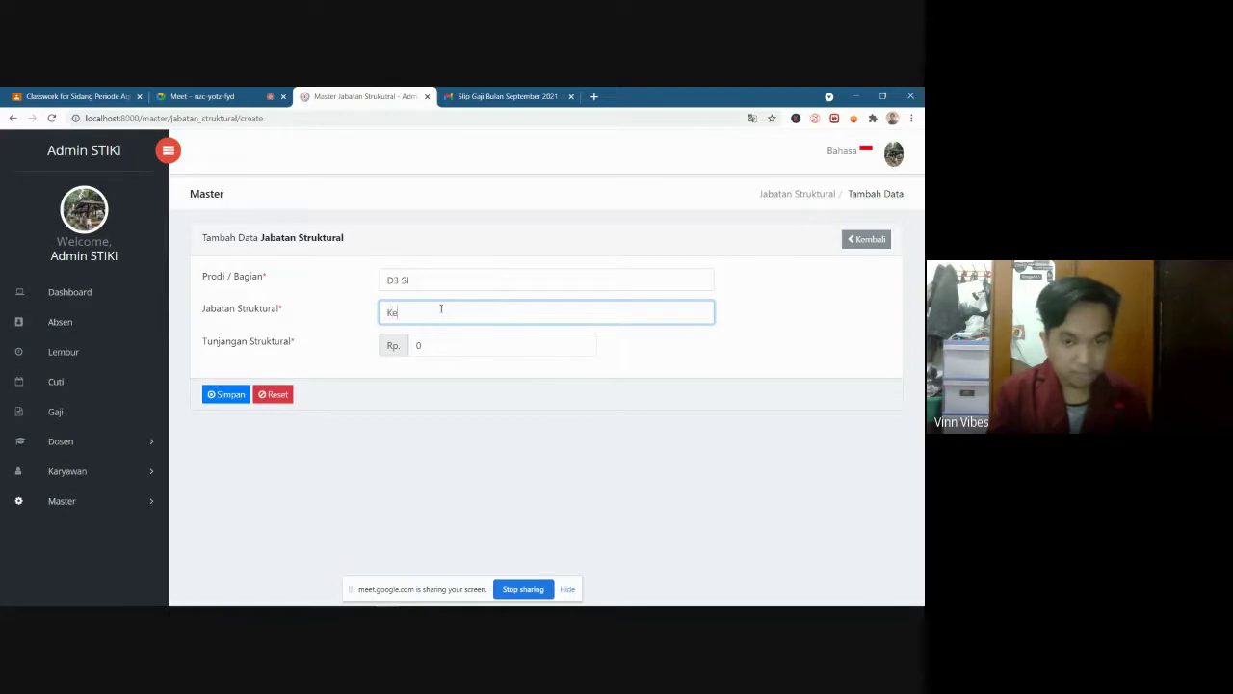
type("pala P")
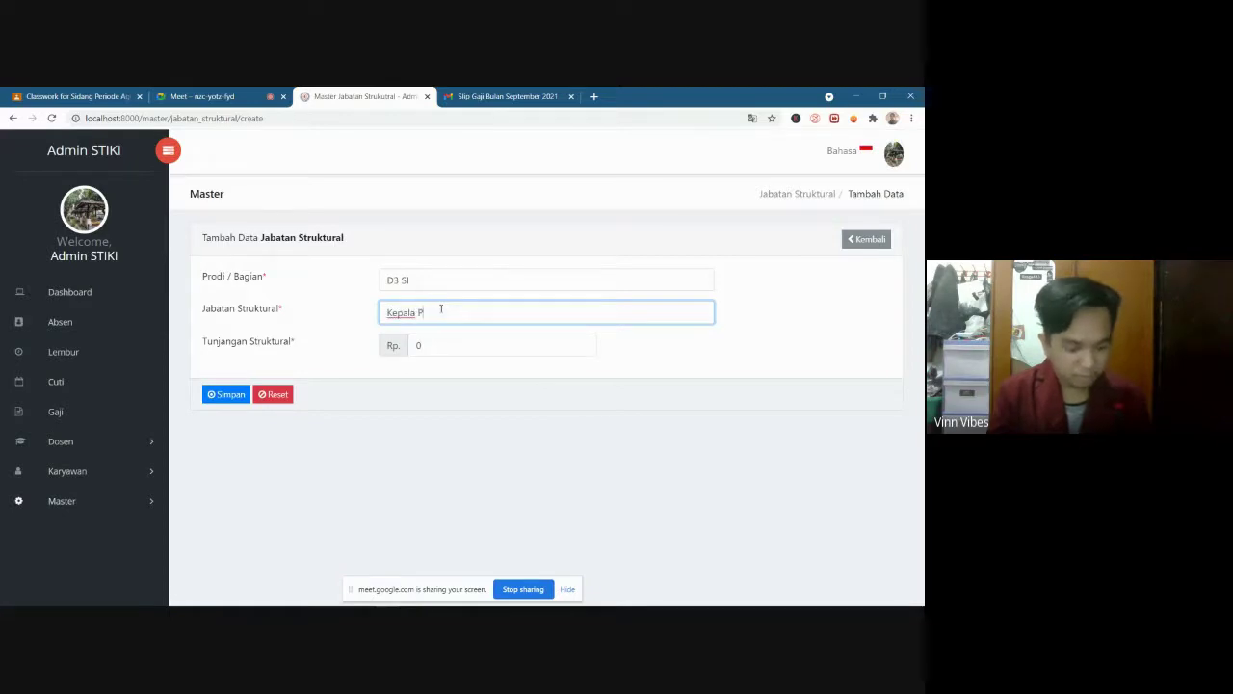
type("rodi")
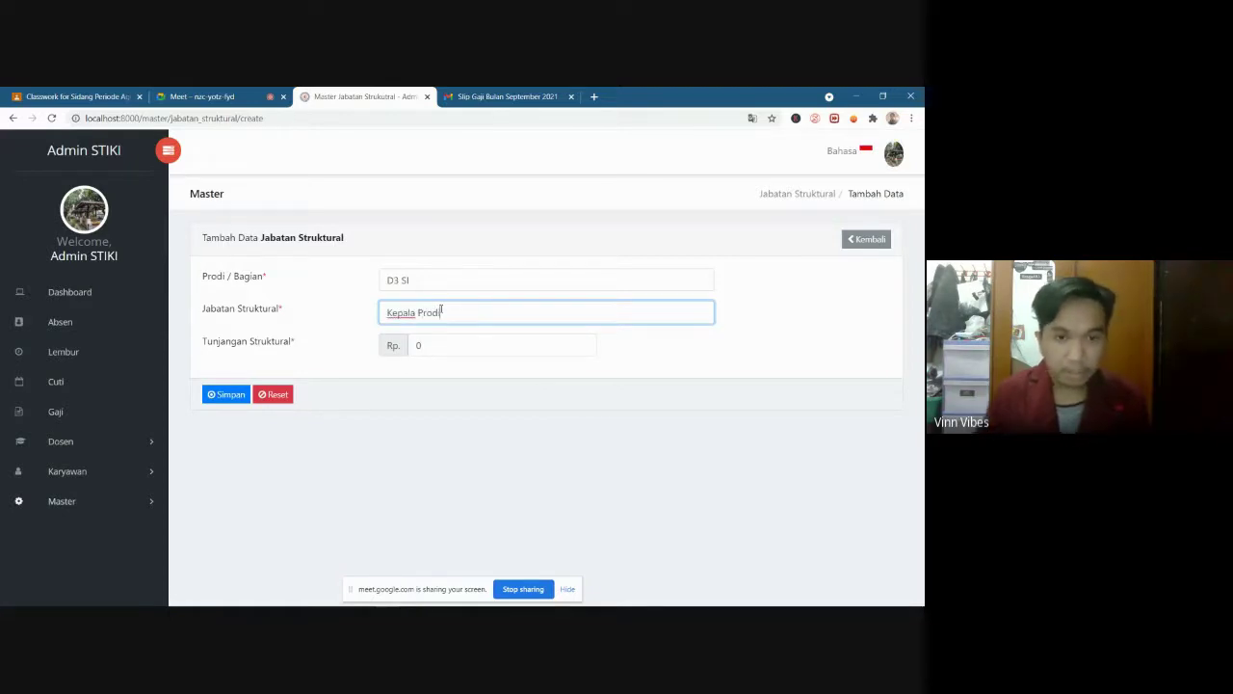
left_click(454, 344)
key("BackSpace")
type("100")
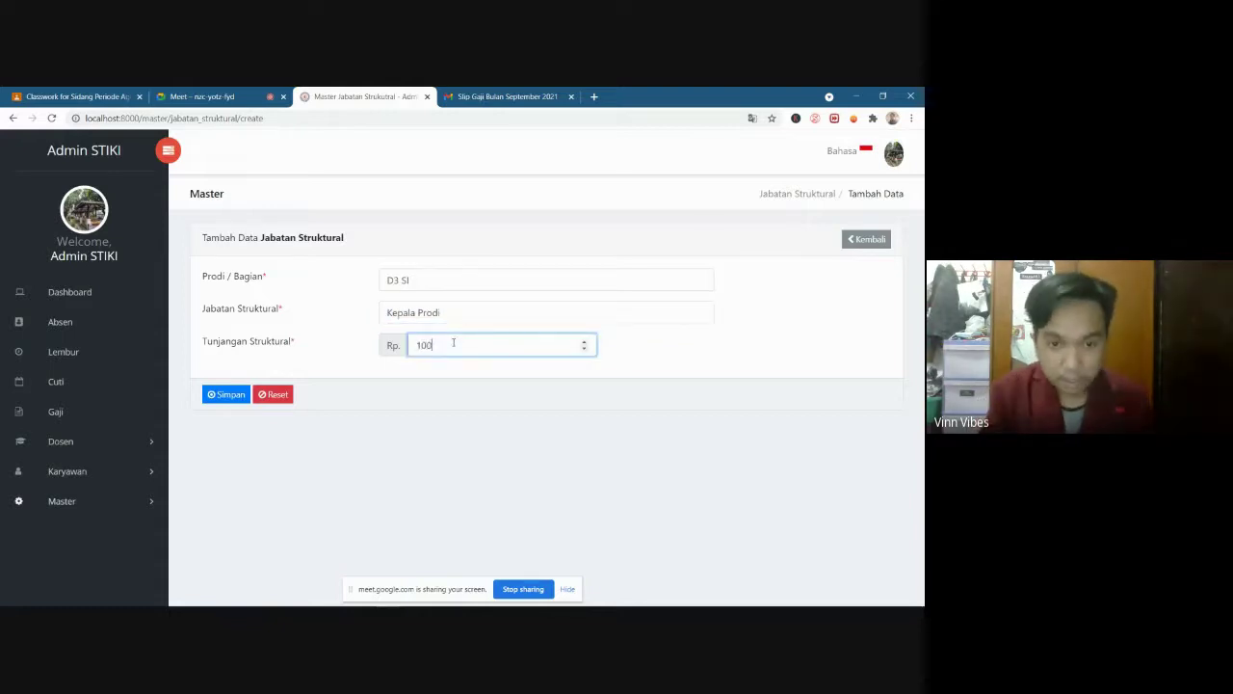
key("BackSpace")
key("BackSpace")
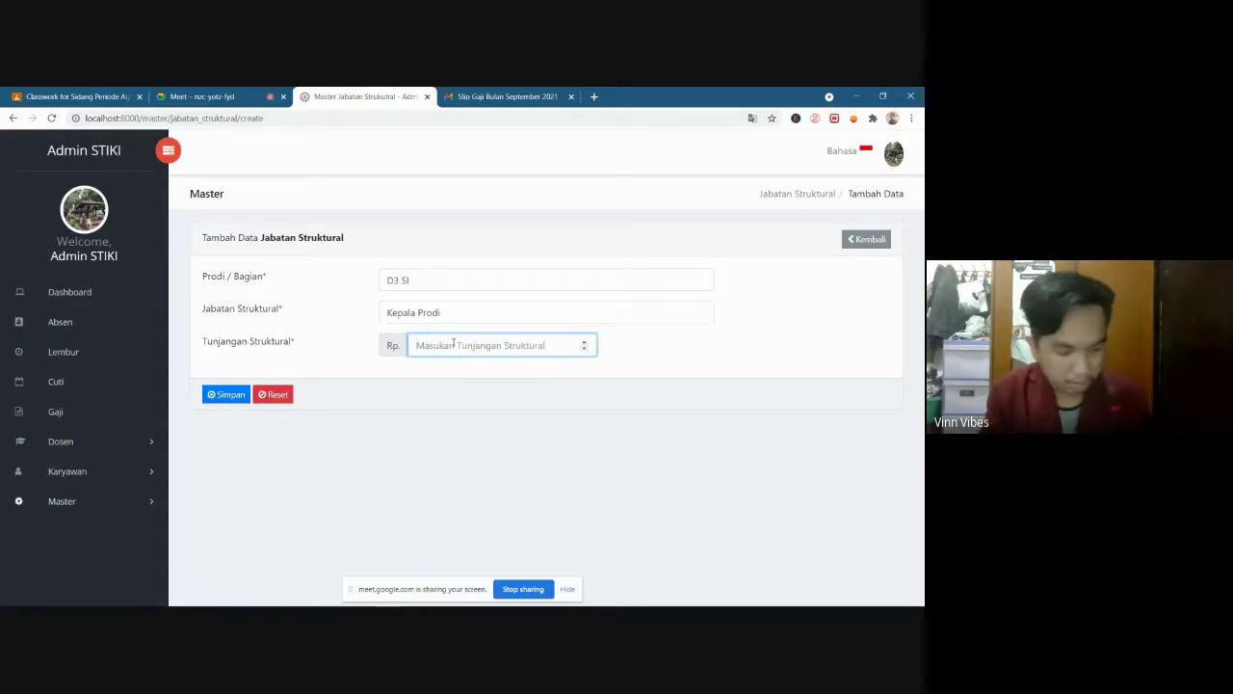
type("500")
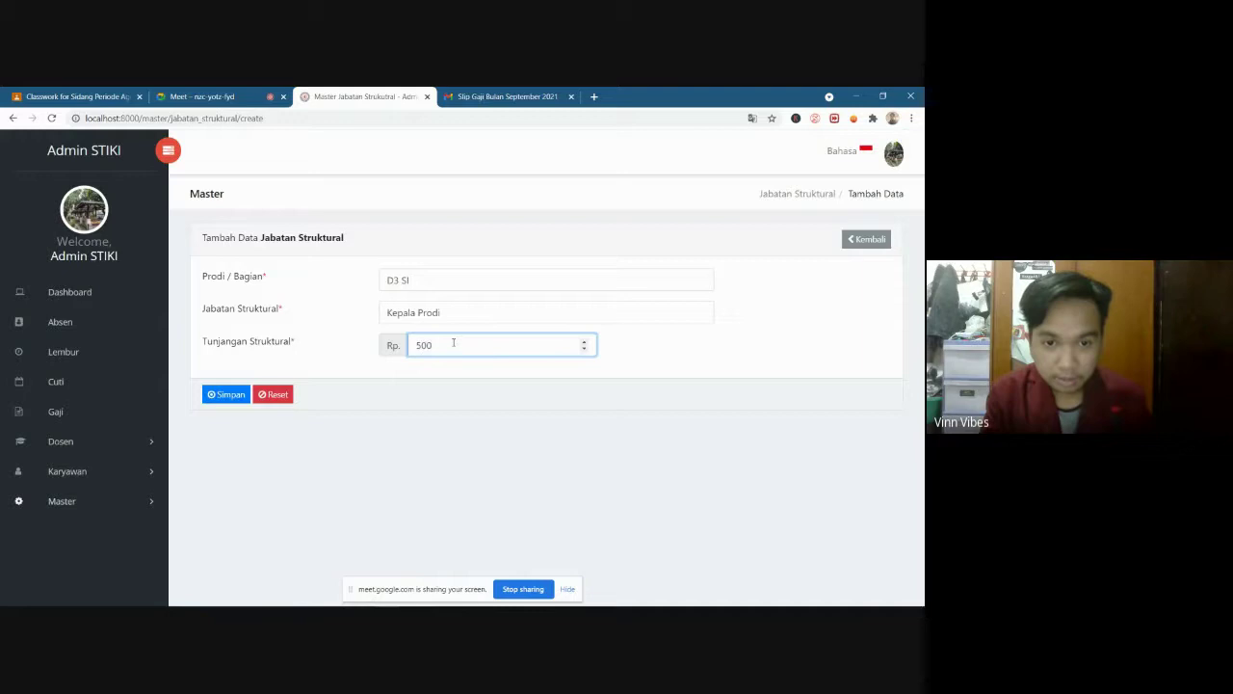
type("000")
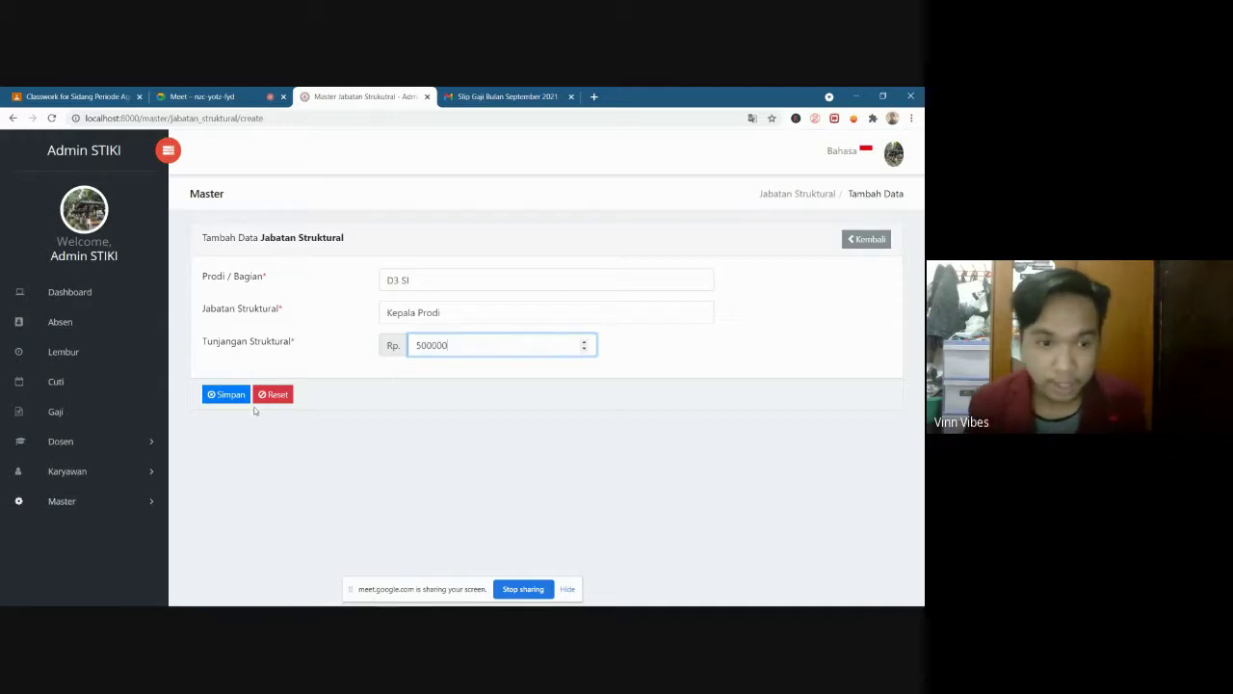
left_click(224, 397)
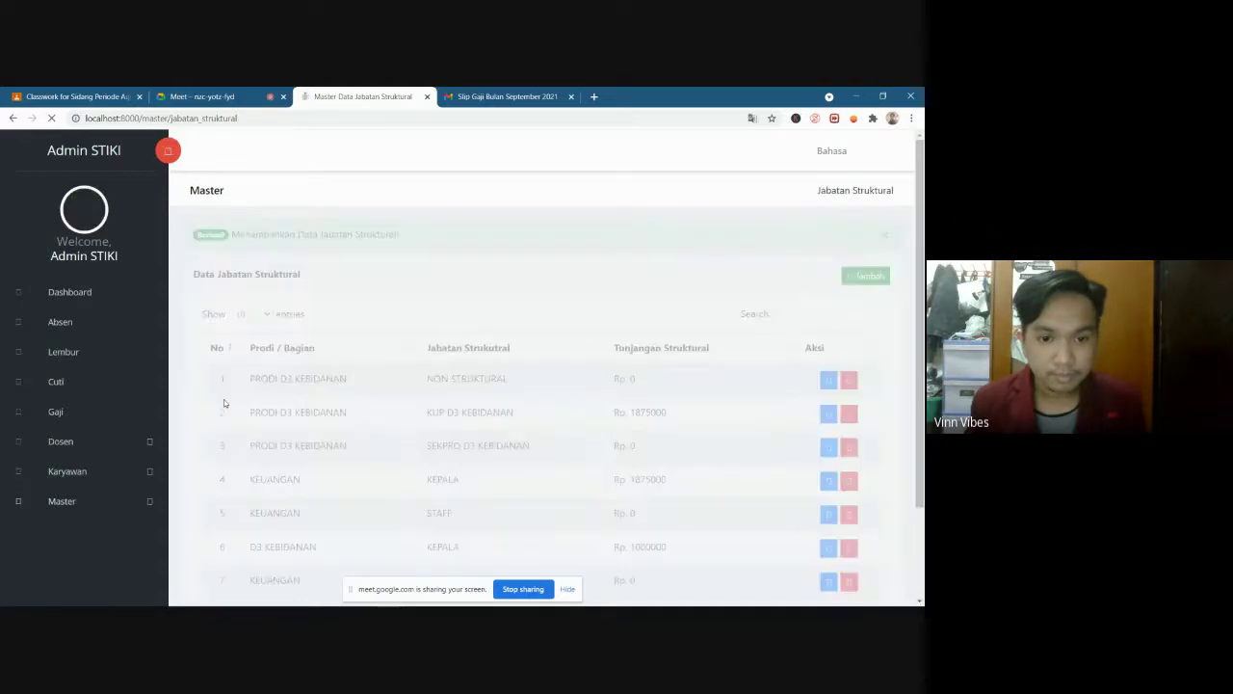
Check the new row 9 with the 500000 allowance, then go to Master > Jabatan Fungsional
scroll(549, 508, "down", 2)
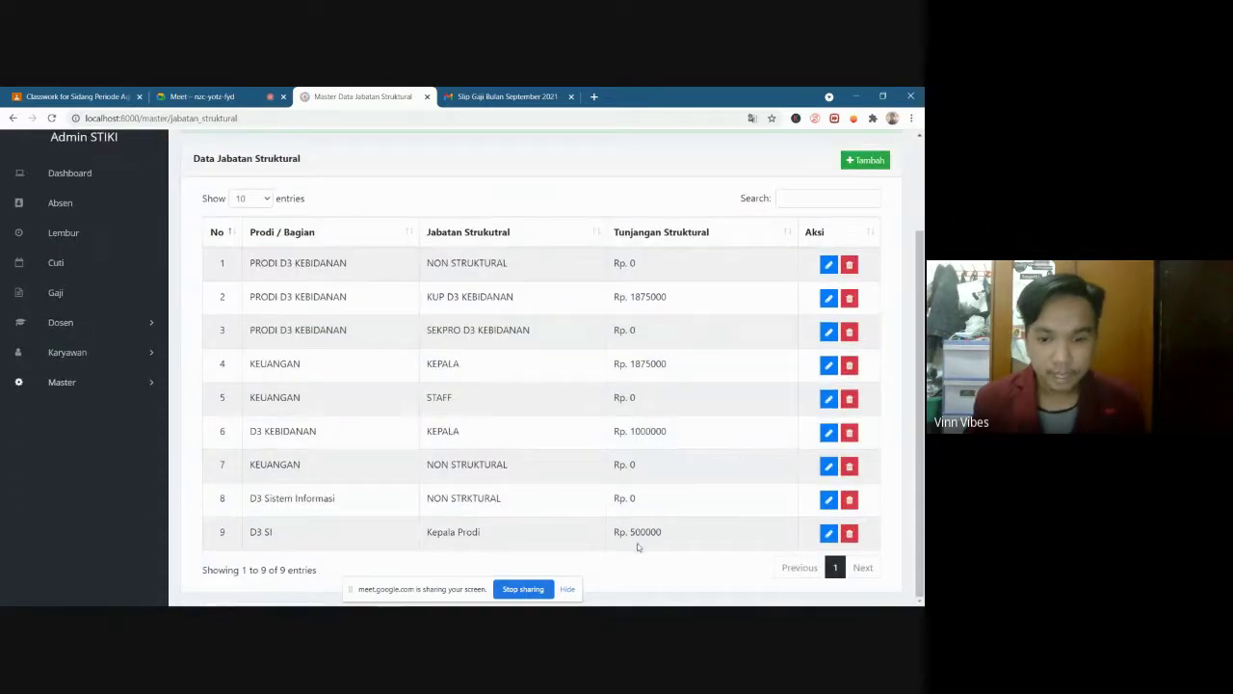
left_click_drag(631, 532, 664, 533)
left_click(664, 533)
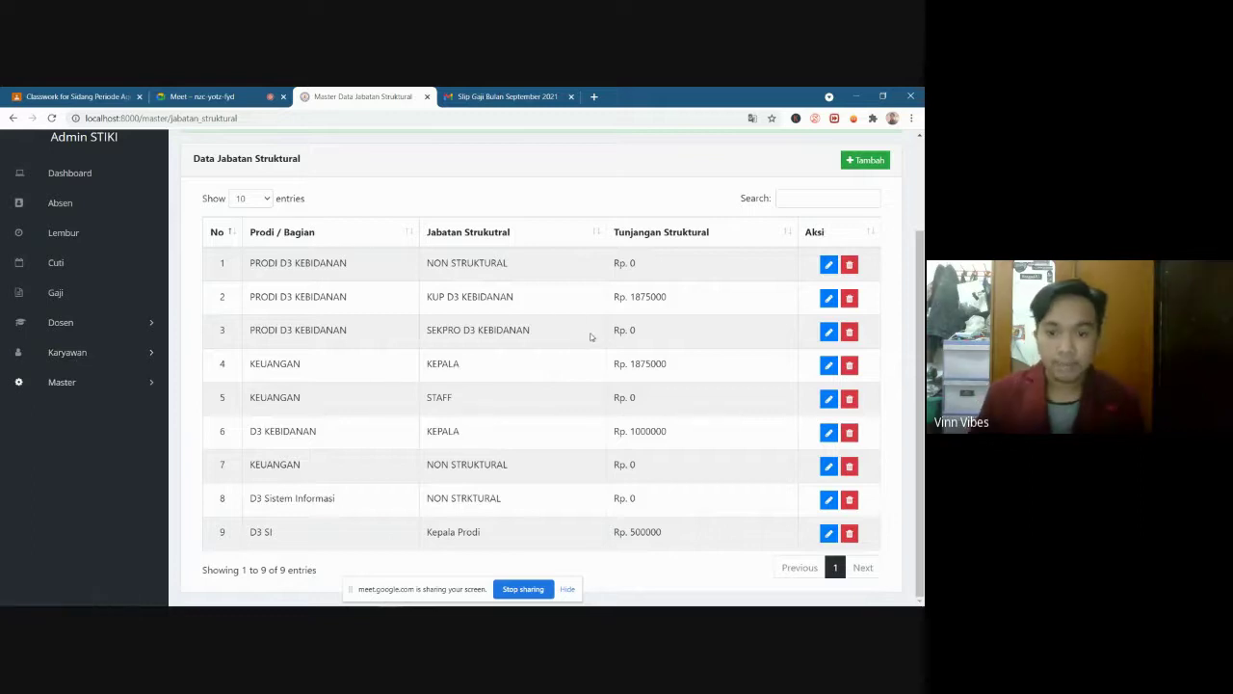
scroll(595, 356, "up", 1)
scroll(627, 411, "down", 1)
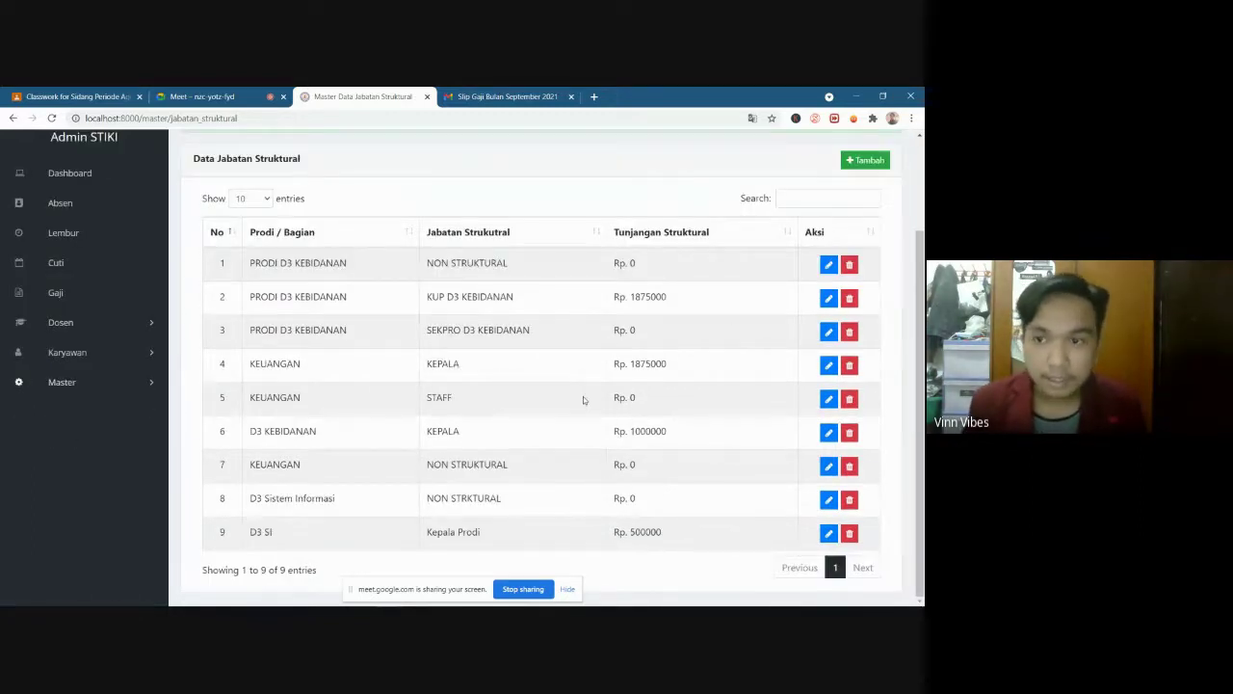
left_click(106, 383)
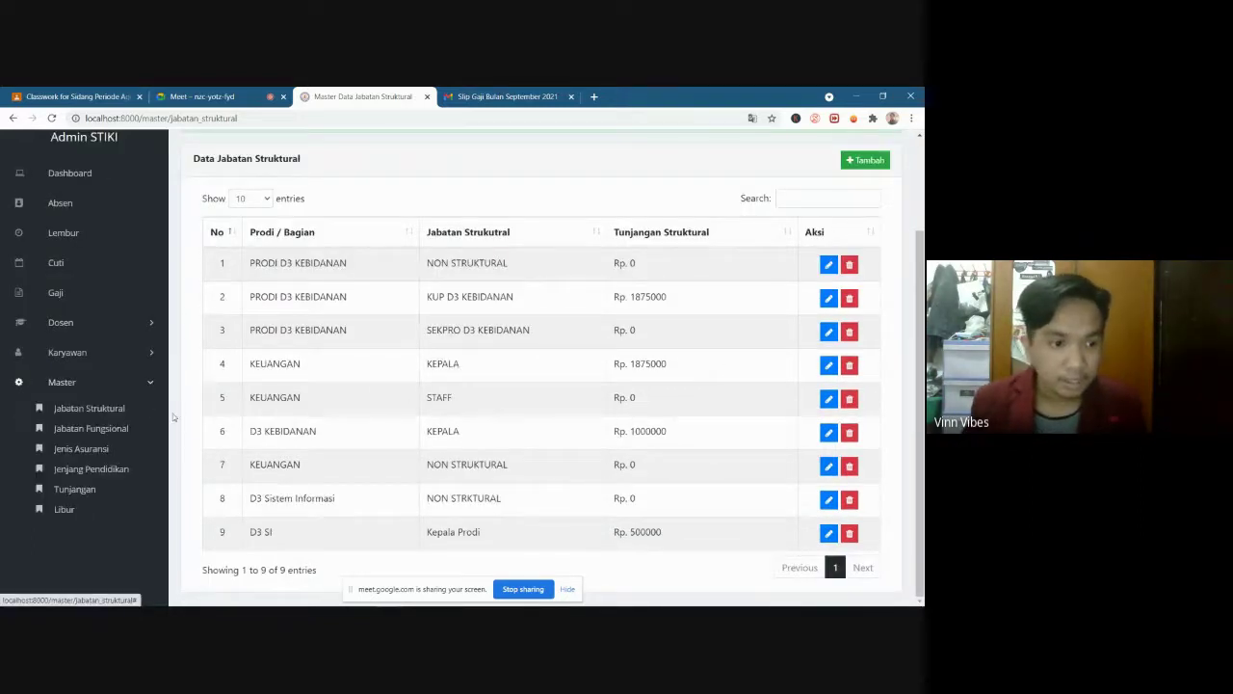
left_click(96, 433)
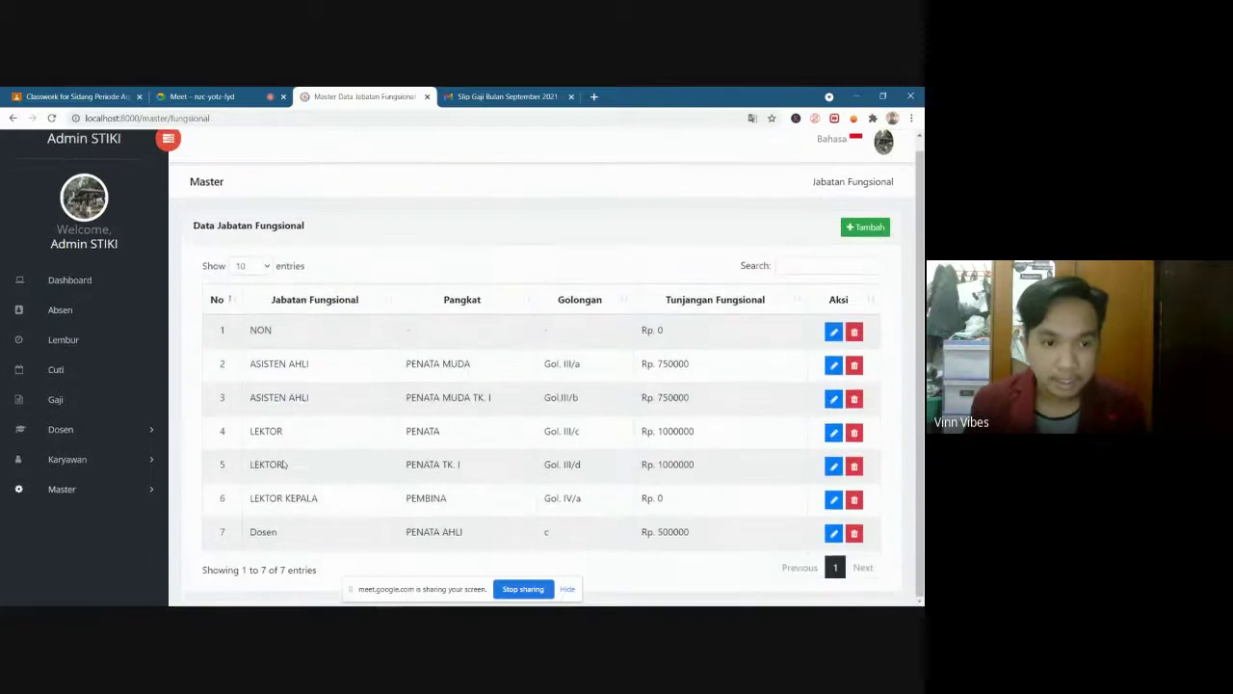
Highlight the seven functional position rows, then open the Tambah Data Jabatan Fungsional form
left_click(84, 492)
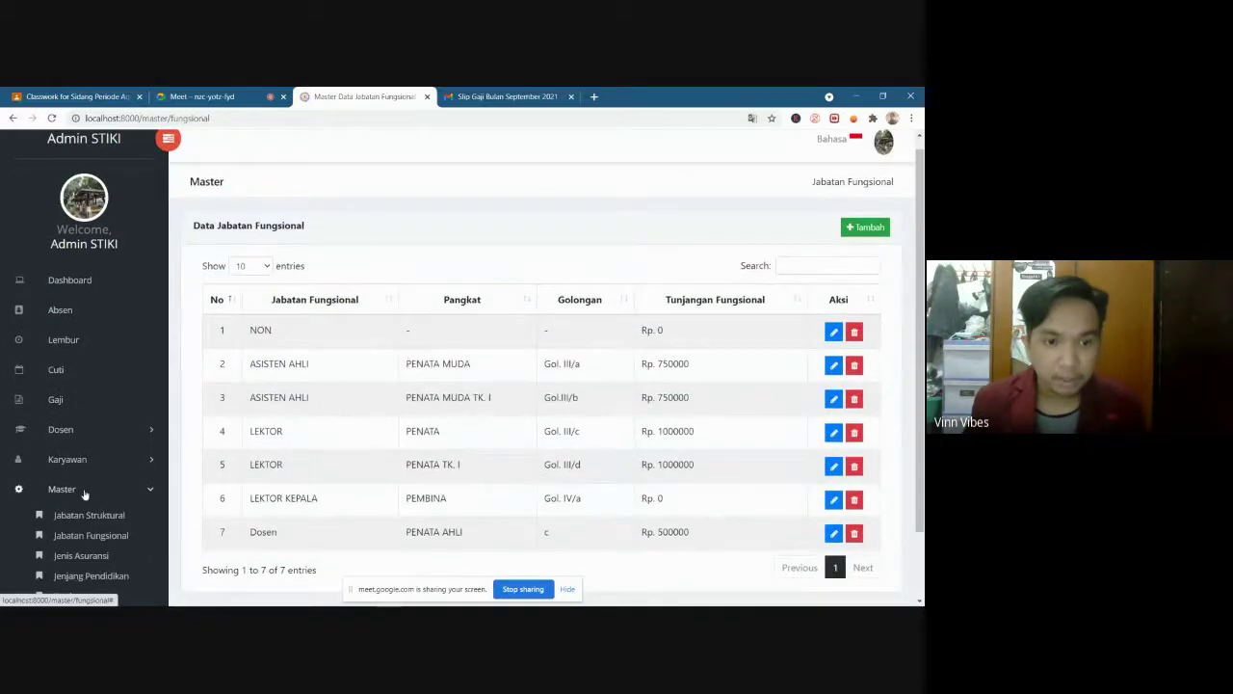
left_click(84, 492)
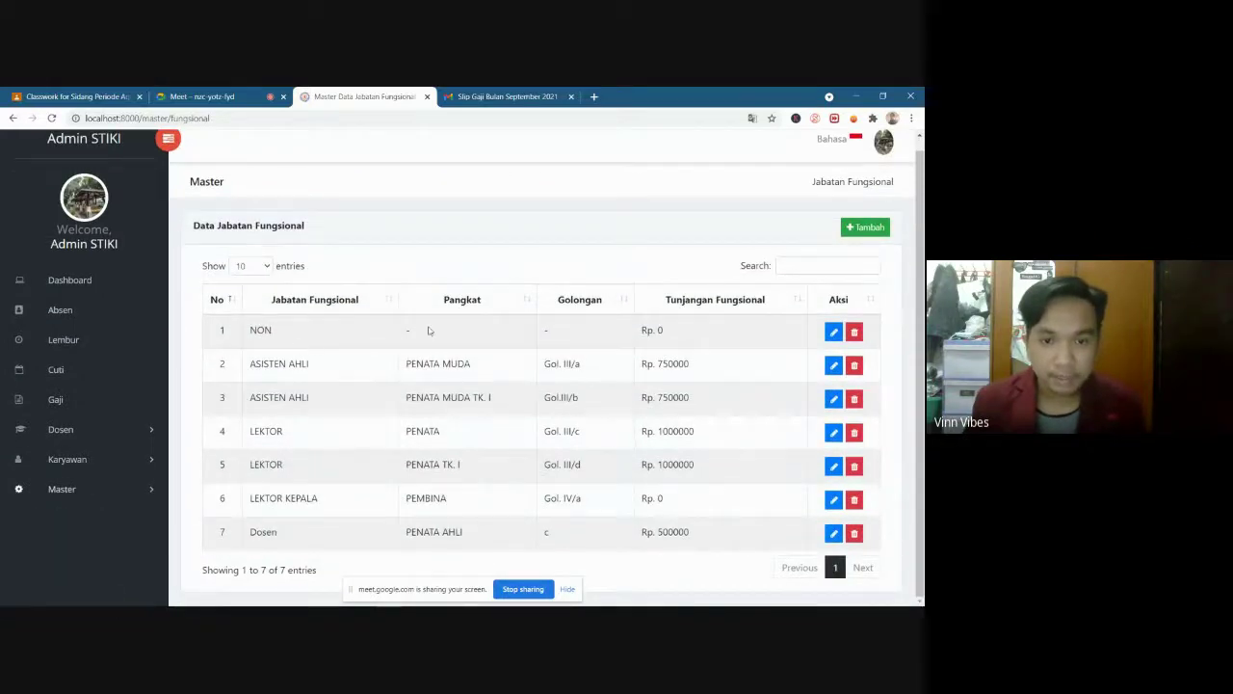
left_click(463, 377)
left_click_drag(473, 363, 465, 539)
left_click(618, 531)
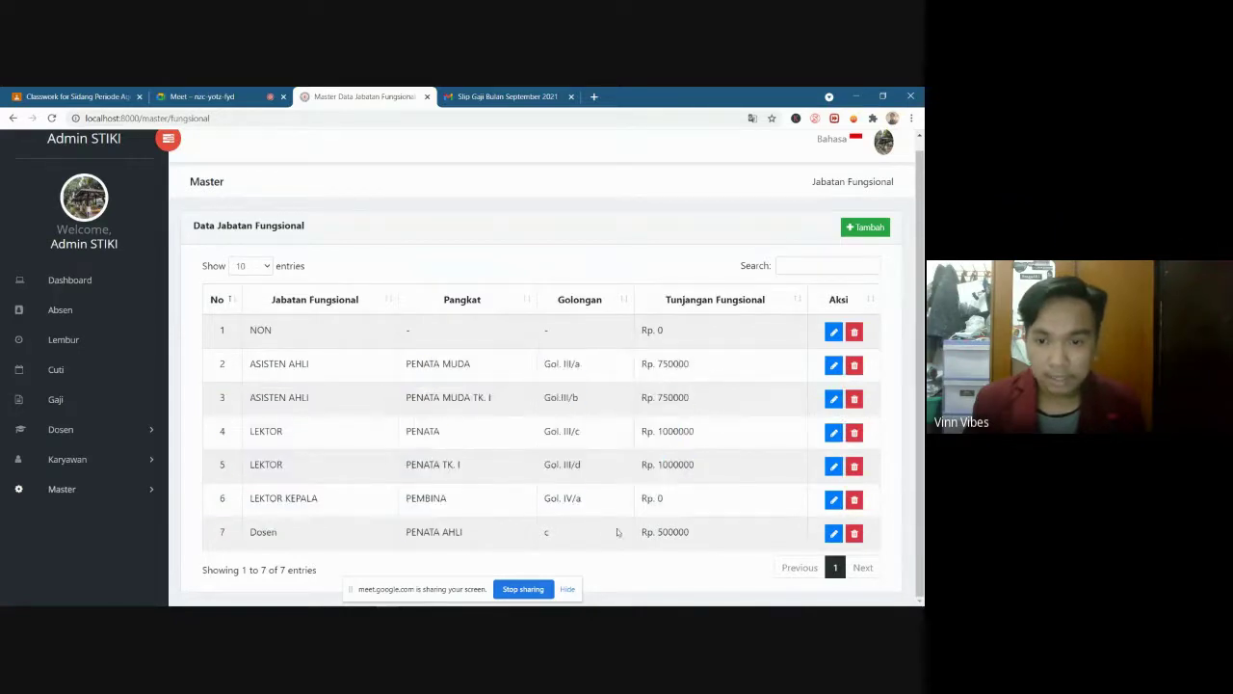
left_click_drag(701, 531, 647, 338)
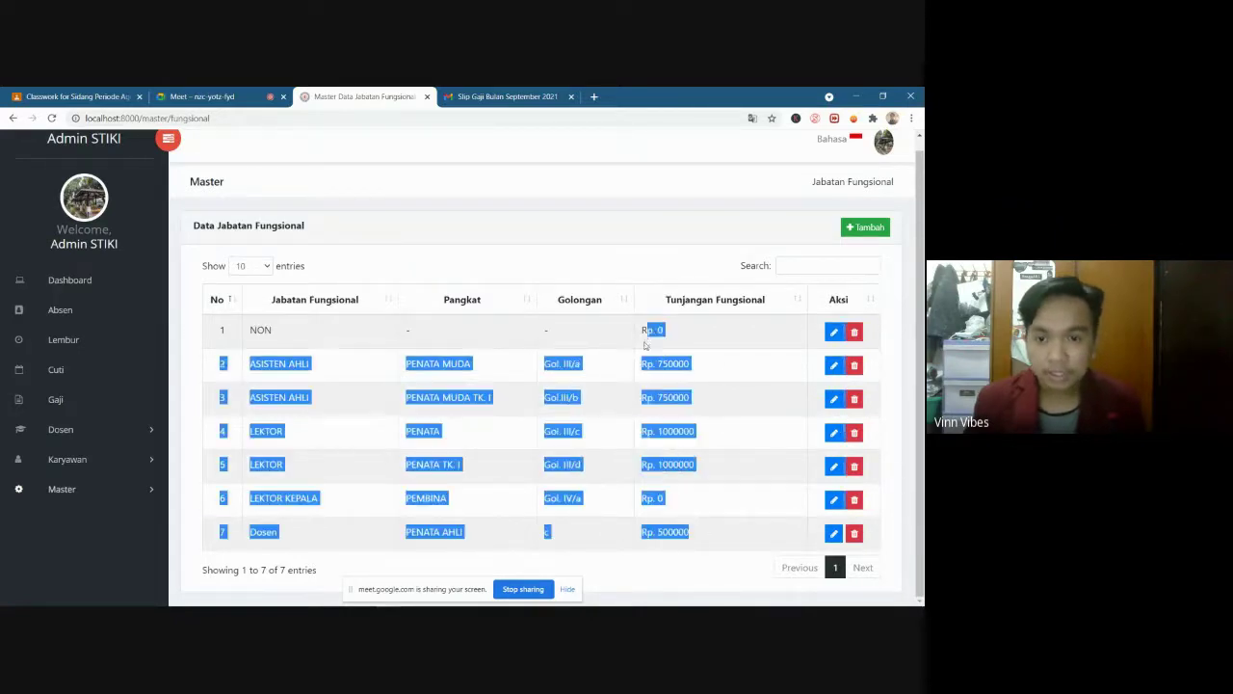
left_click(647, 337)
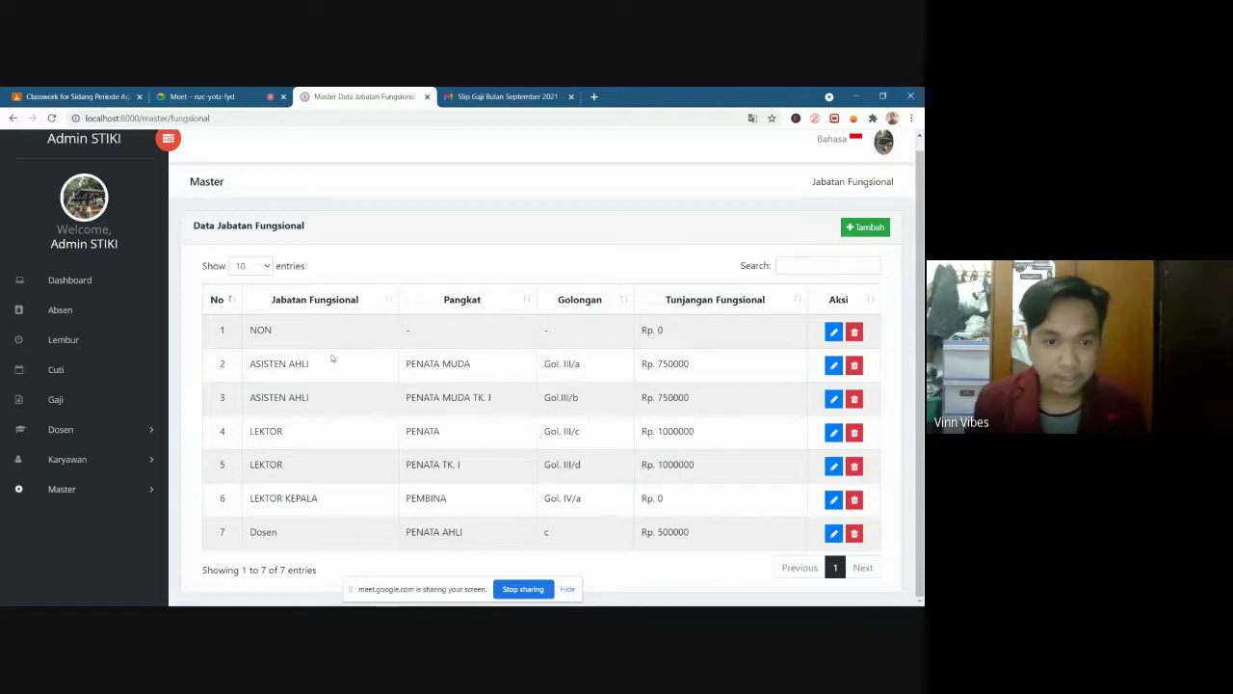
left_click(866, 226)
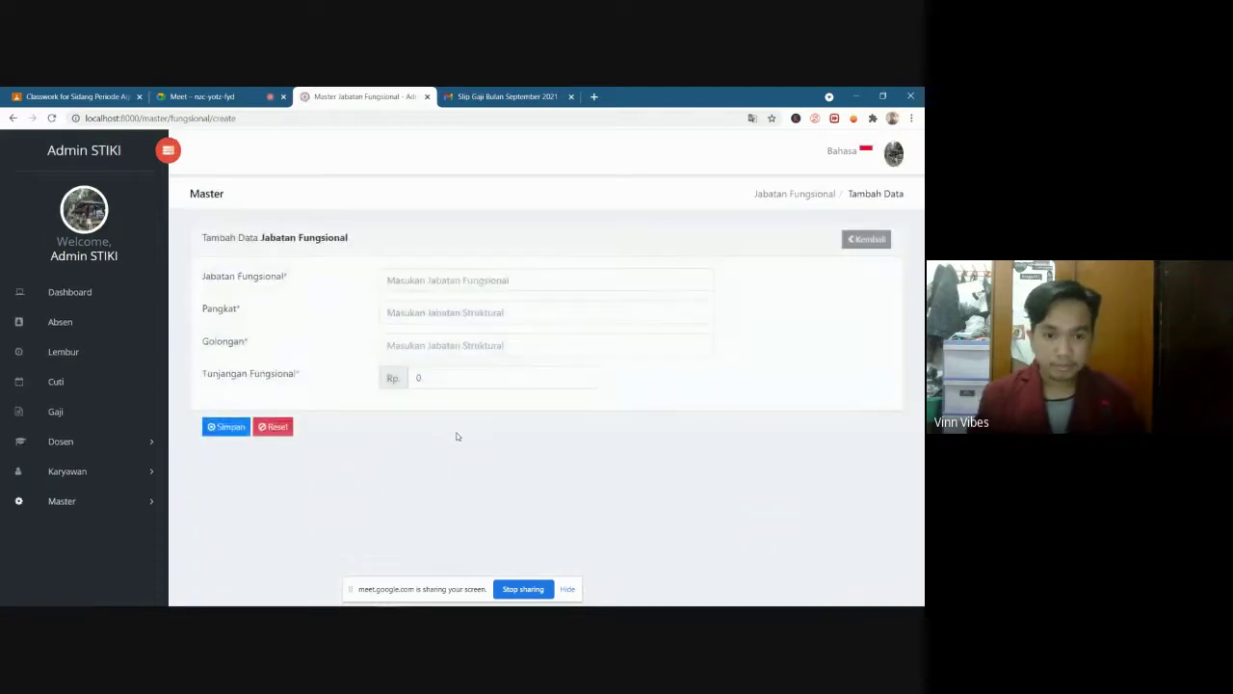
Abandon the partly typed entry and reopen a blank Tambah Data Jabatan Fungsional form
left_click(463, 281)
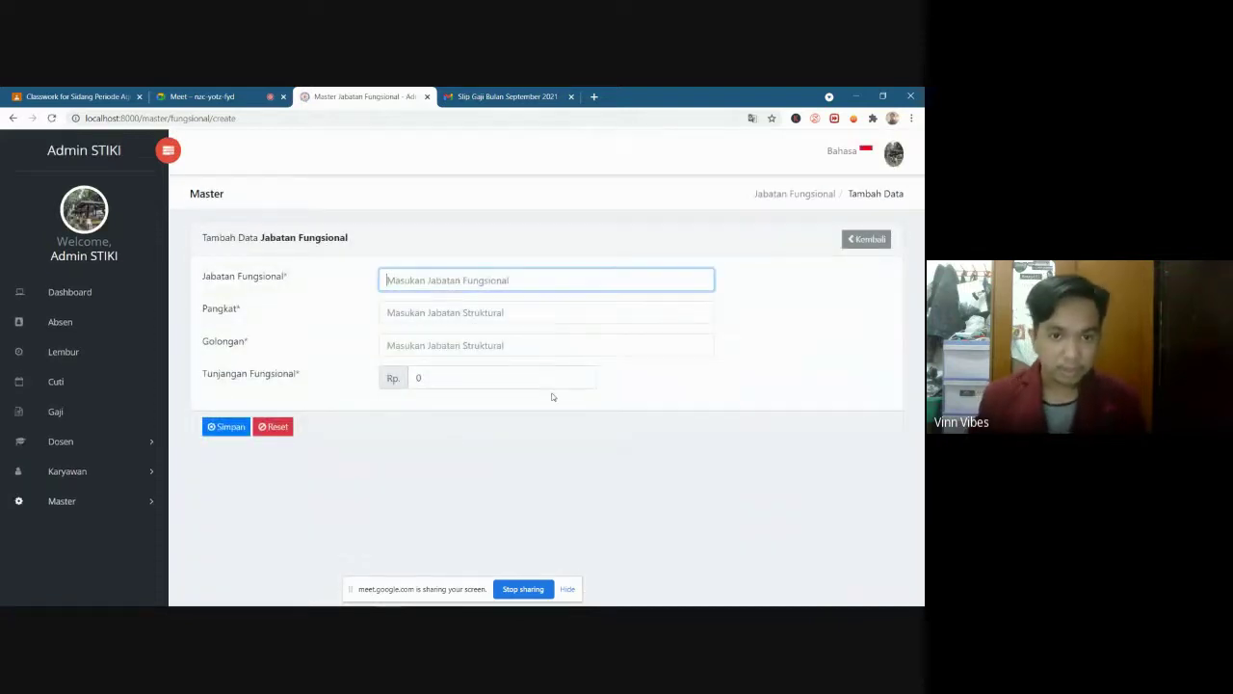
type("D")
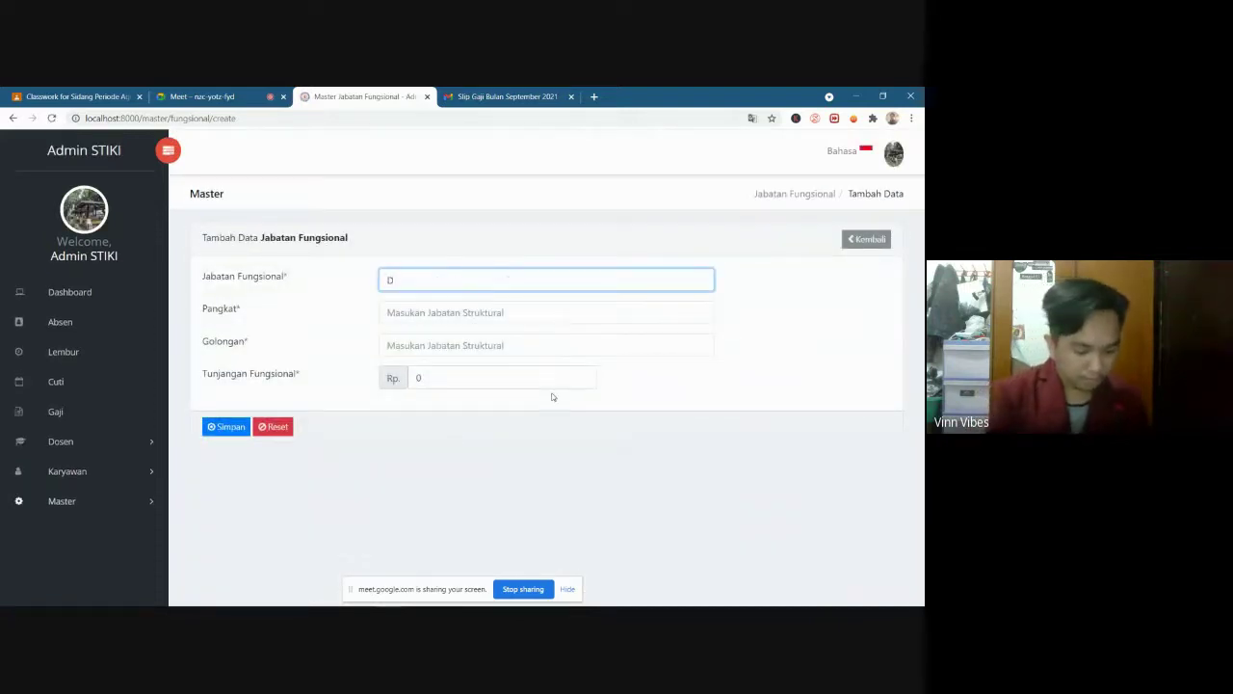
type("o")
key("BackSpace")
key("BackSpace")
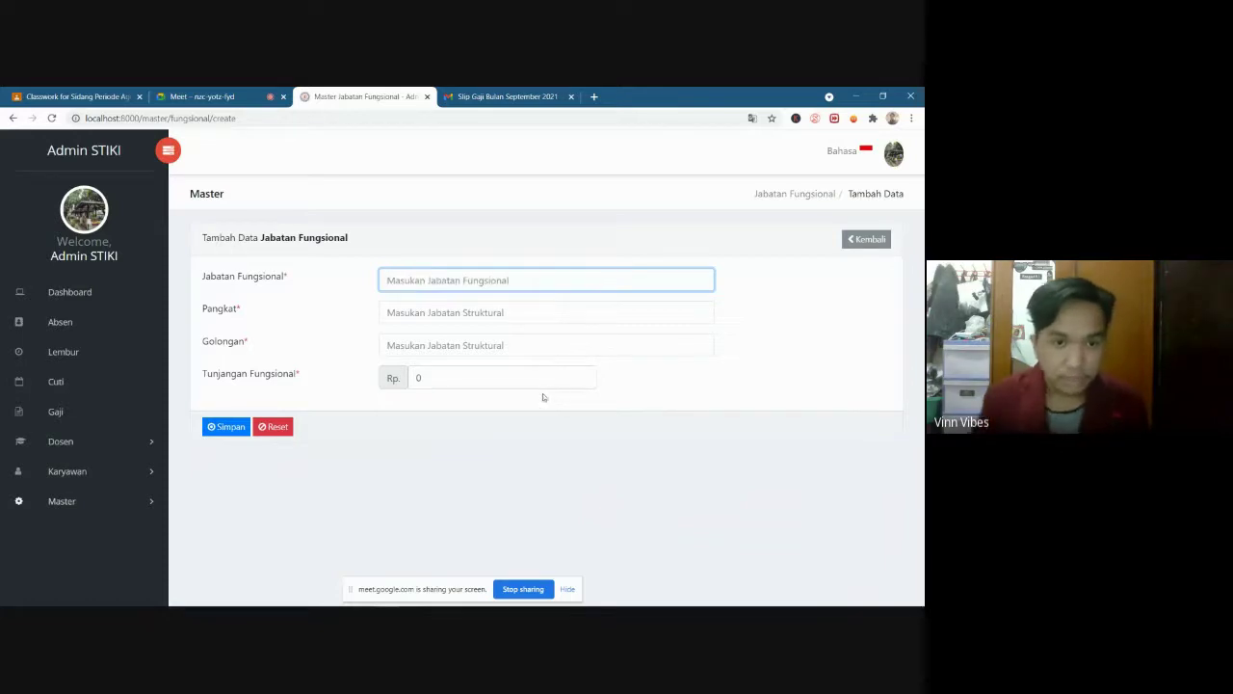
left_click(867, 240)
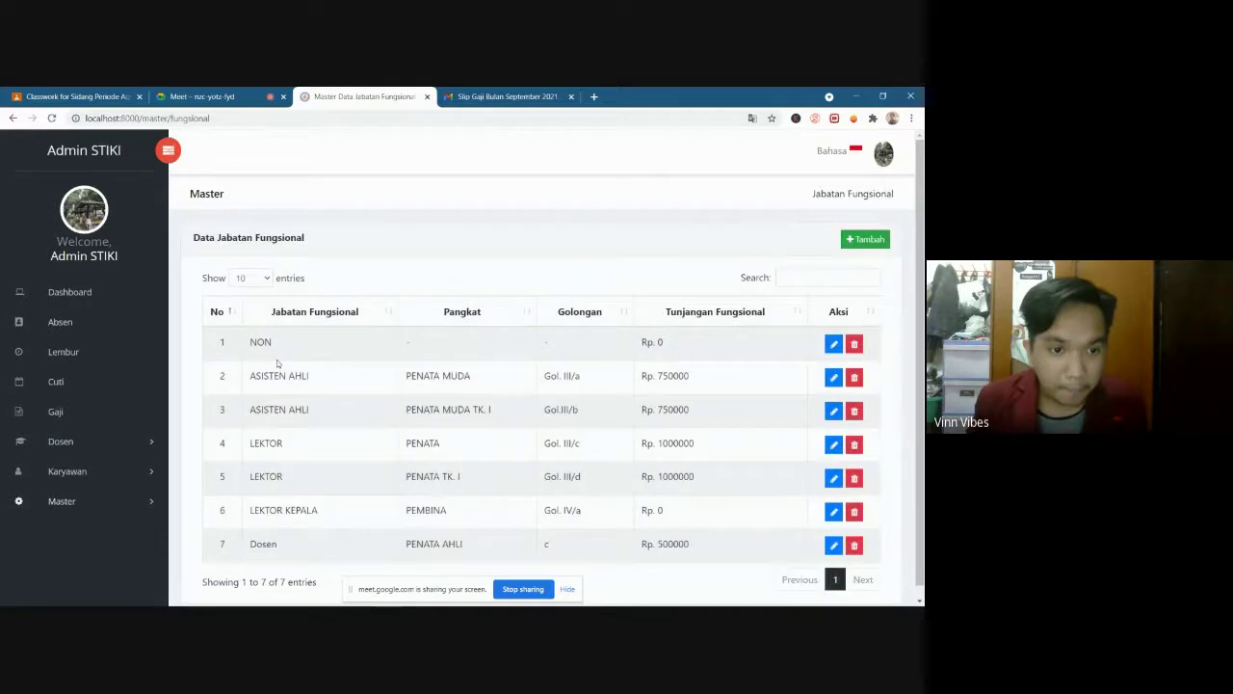
scroll(295, 514, "down", 1)
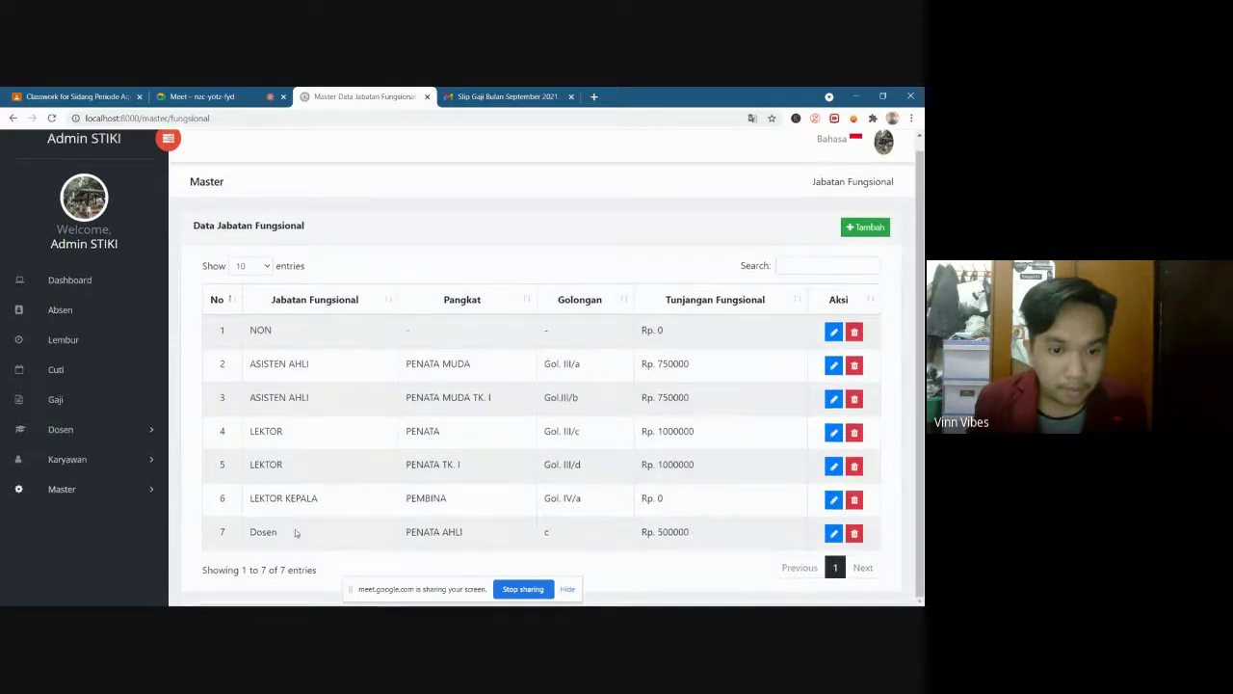
left_click(862, 229)
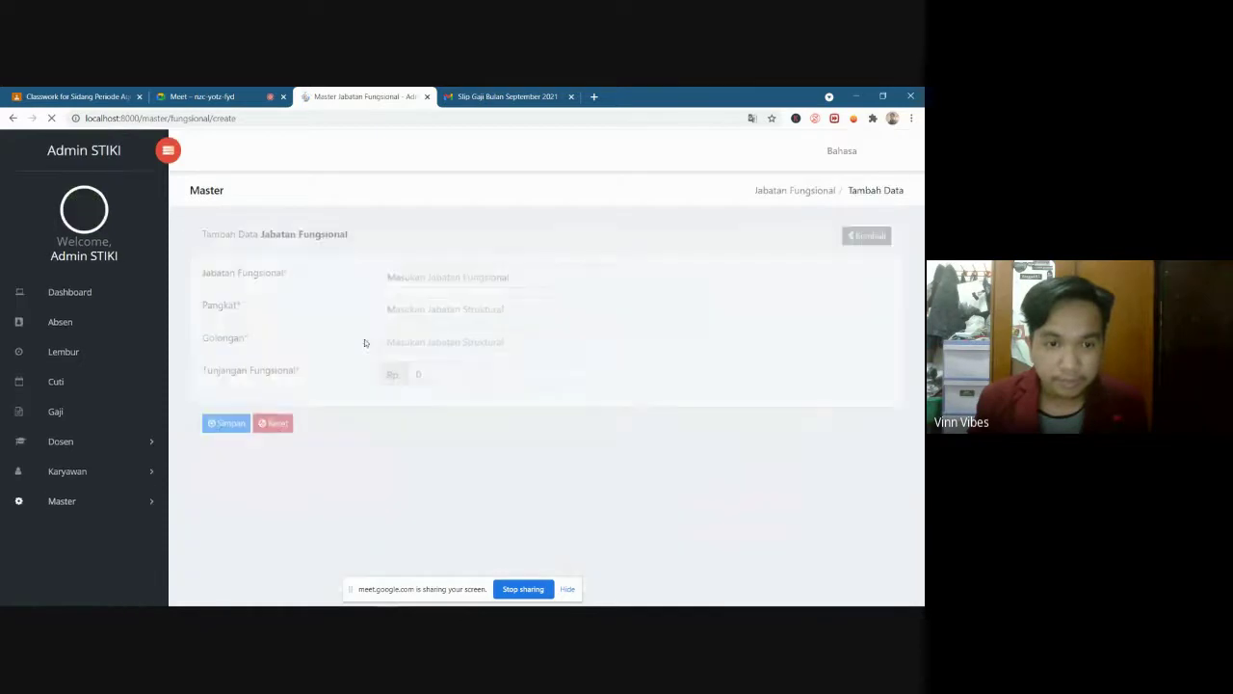
Enter Jabatan Fungsional 'Dosen', Pangkat 'Pertama' and Golongan 'c'
left_click(525, 281)
type("Dos")
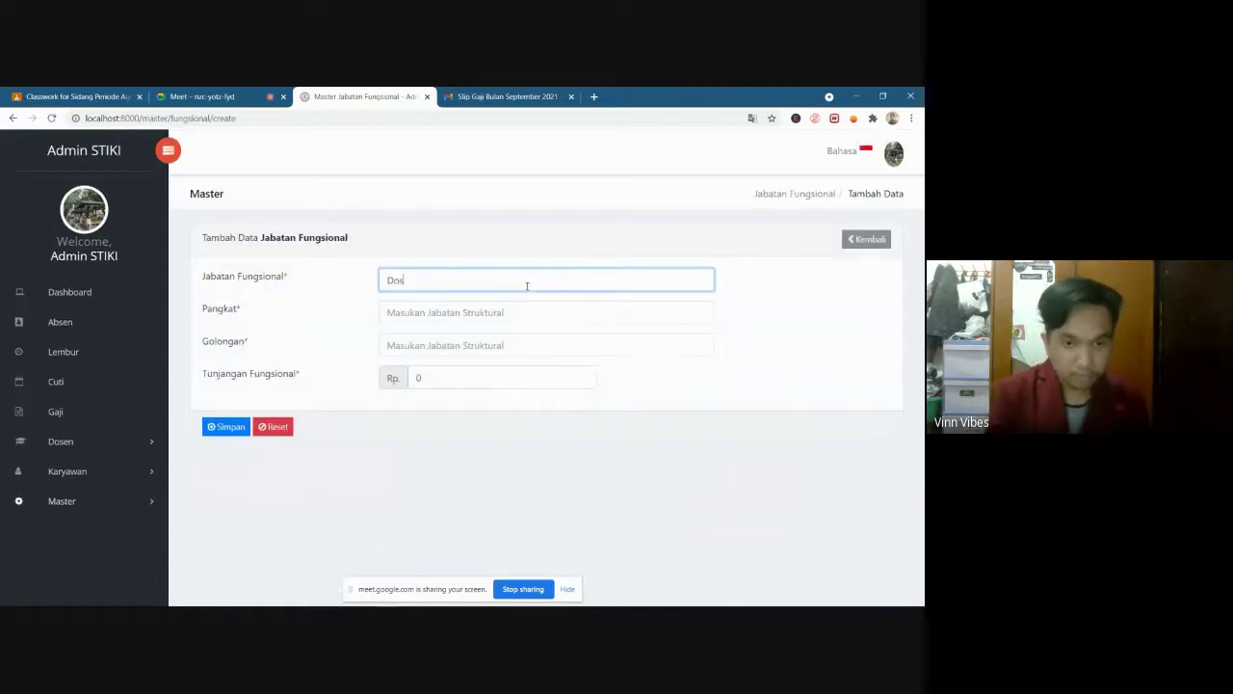
type("en")
left_click(491, 313)
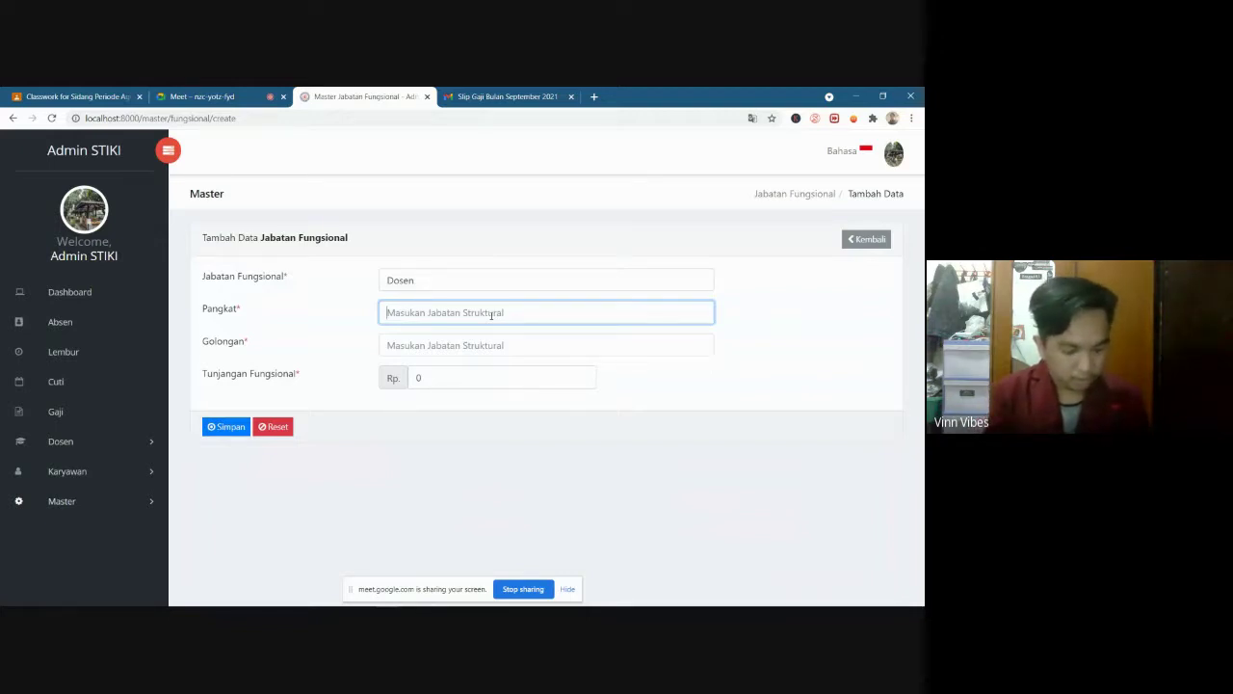
type("B")
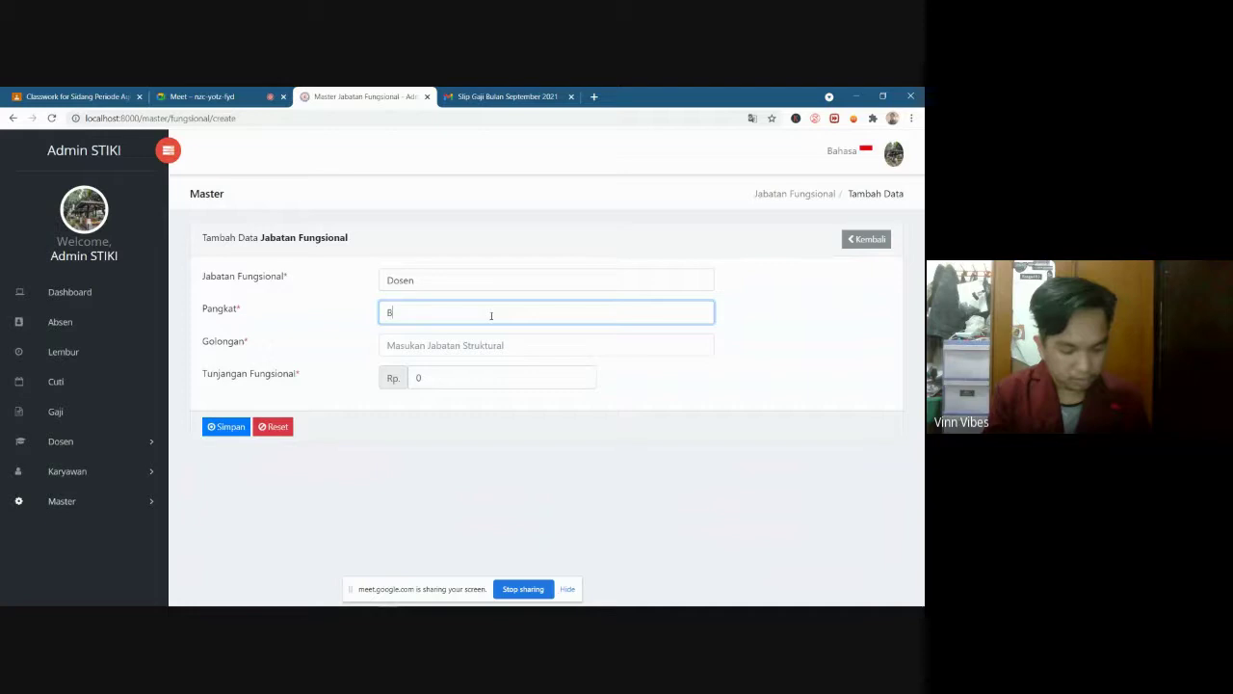
key("BackSpace")
type("Pertama")
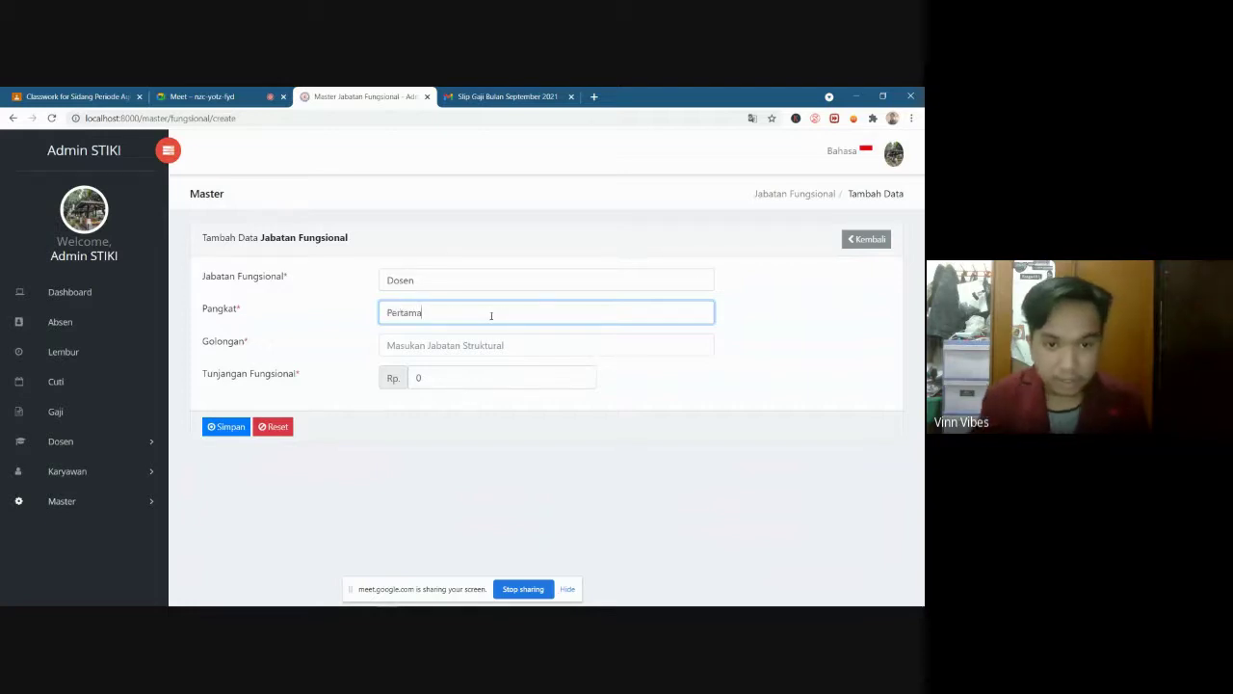
left_click(498, 343)
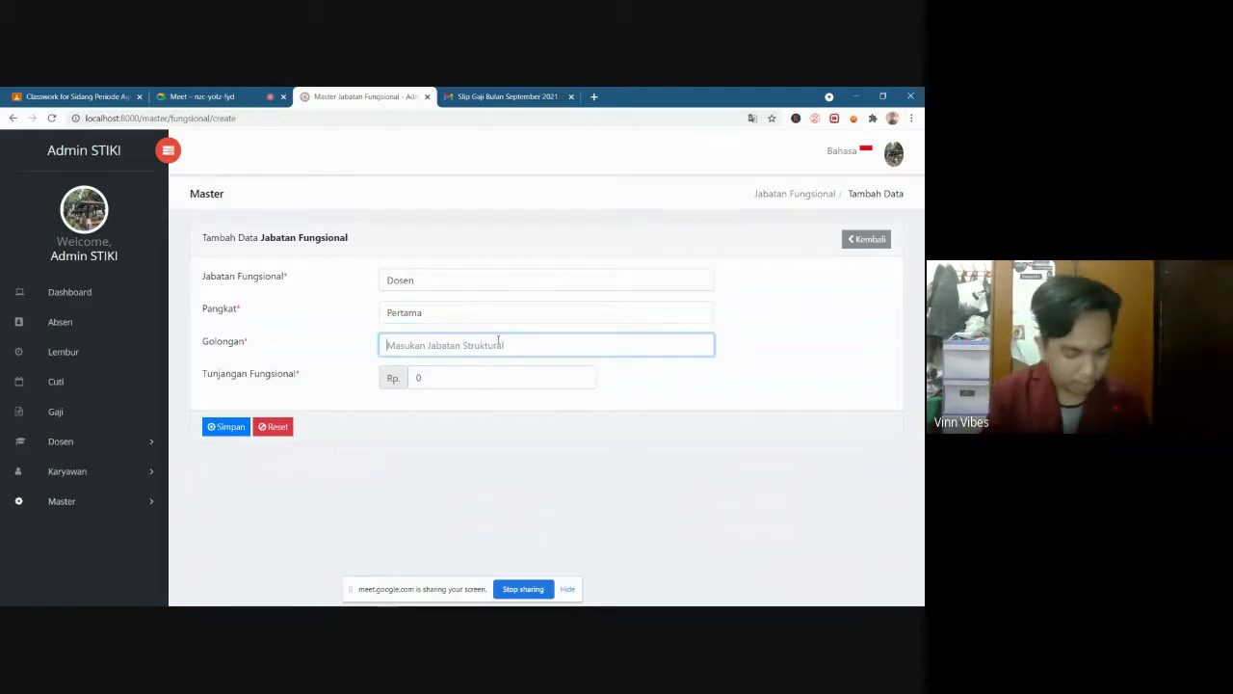
type("3")
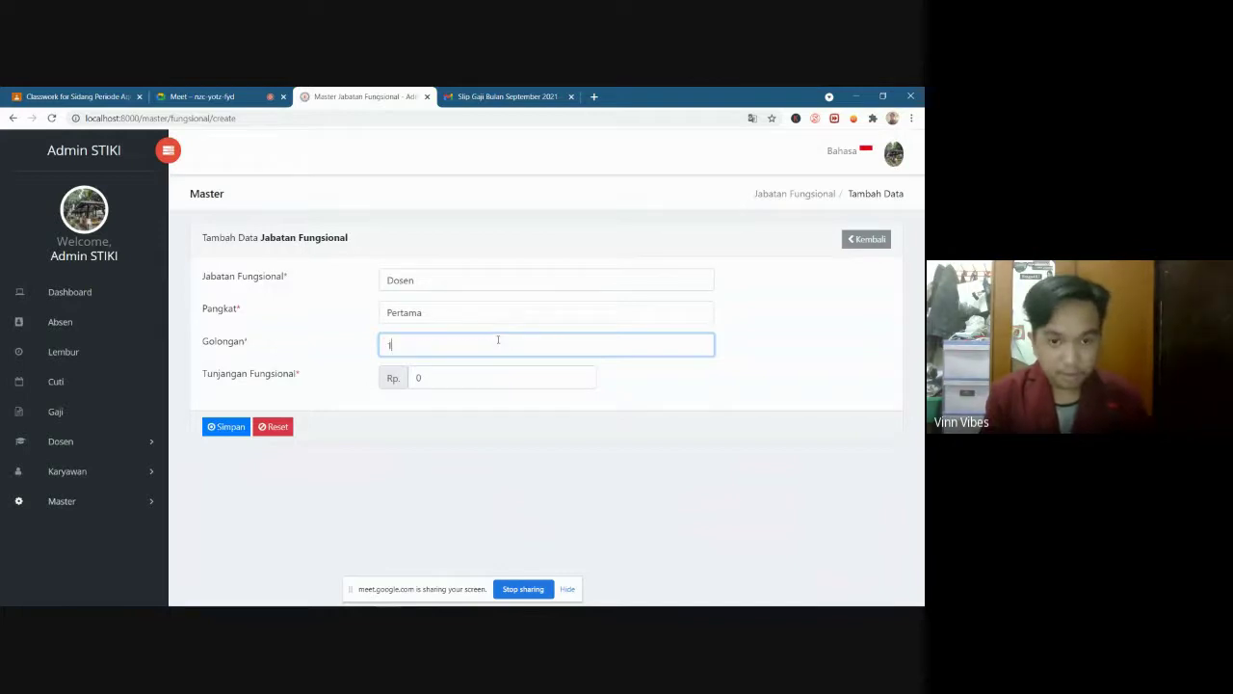
key("BackSpace")
type("c")
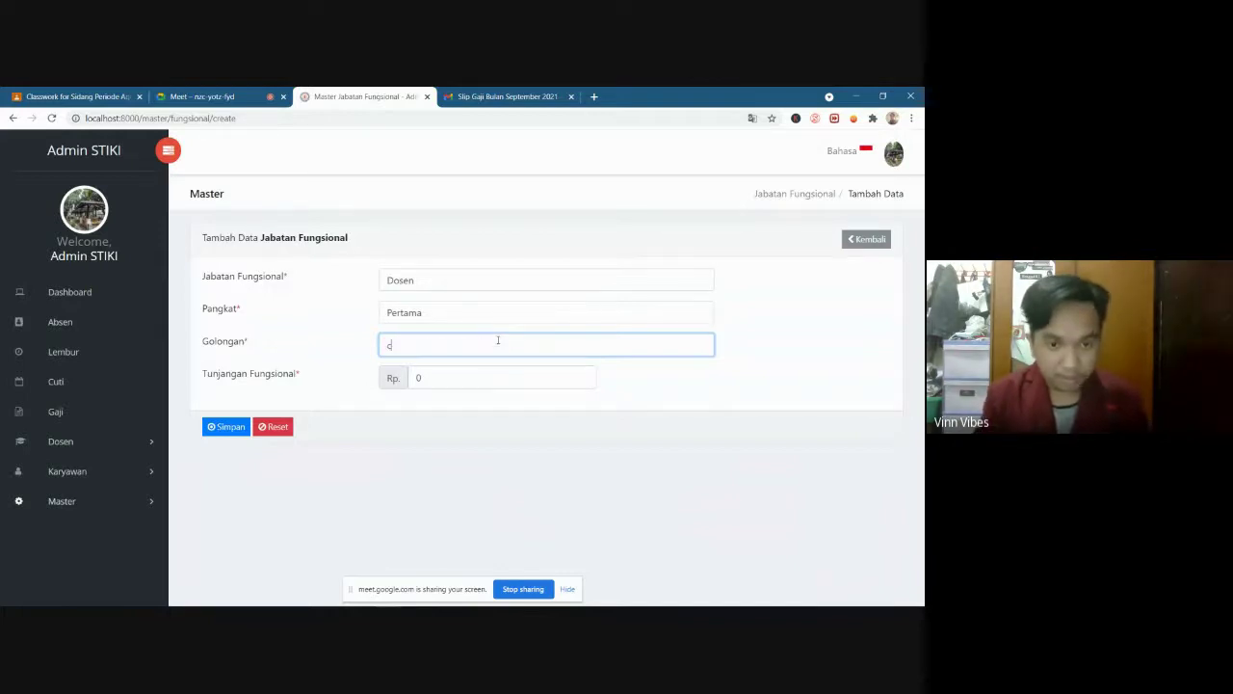
Set Tunjangan Fungsional to 300000 and save the new position
left_click(449, 380)
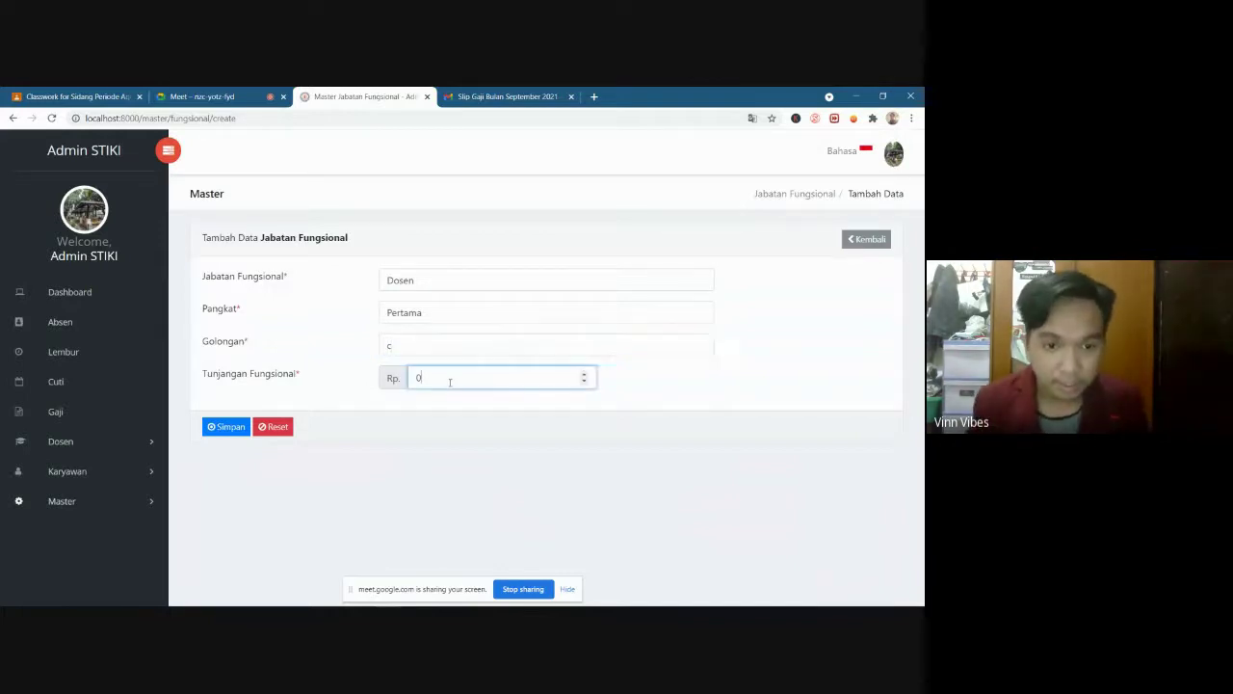
key("BackSpace")
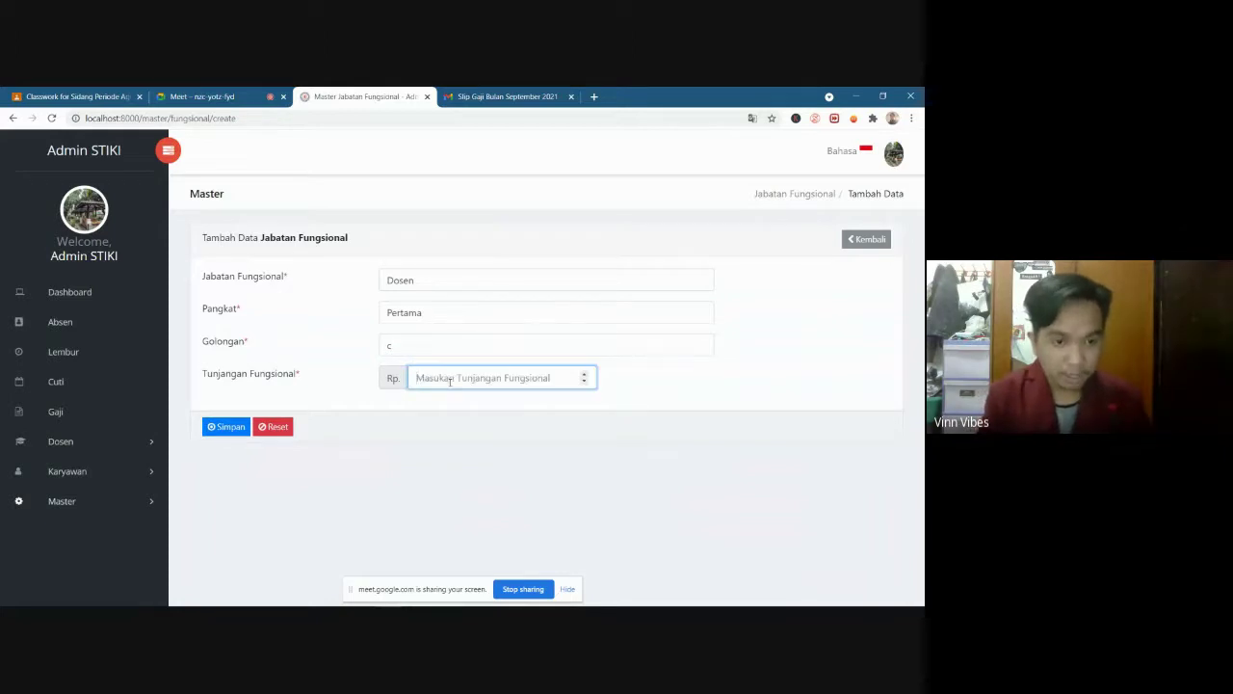
type("1")
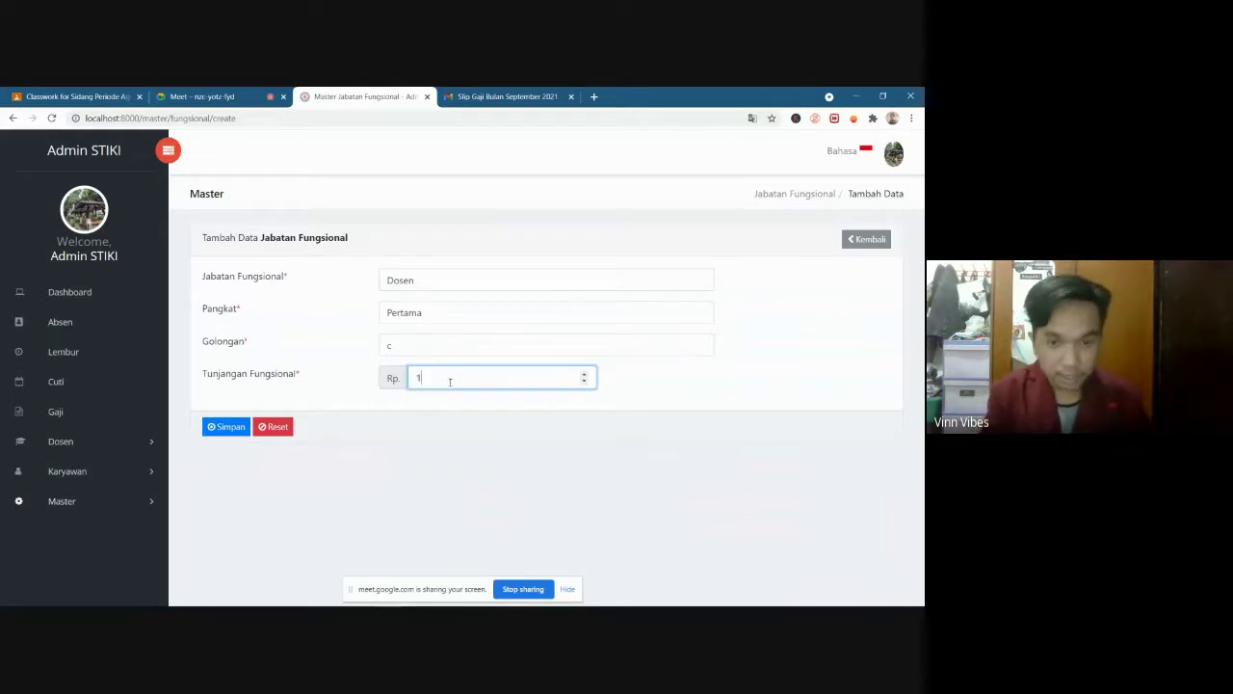
key("BackSpace")
type("300")
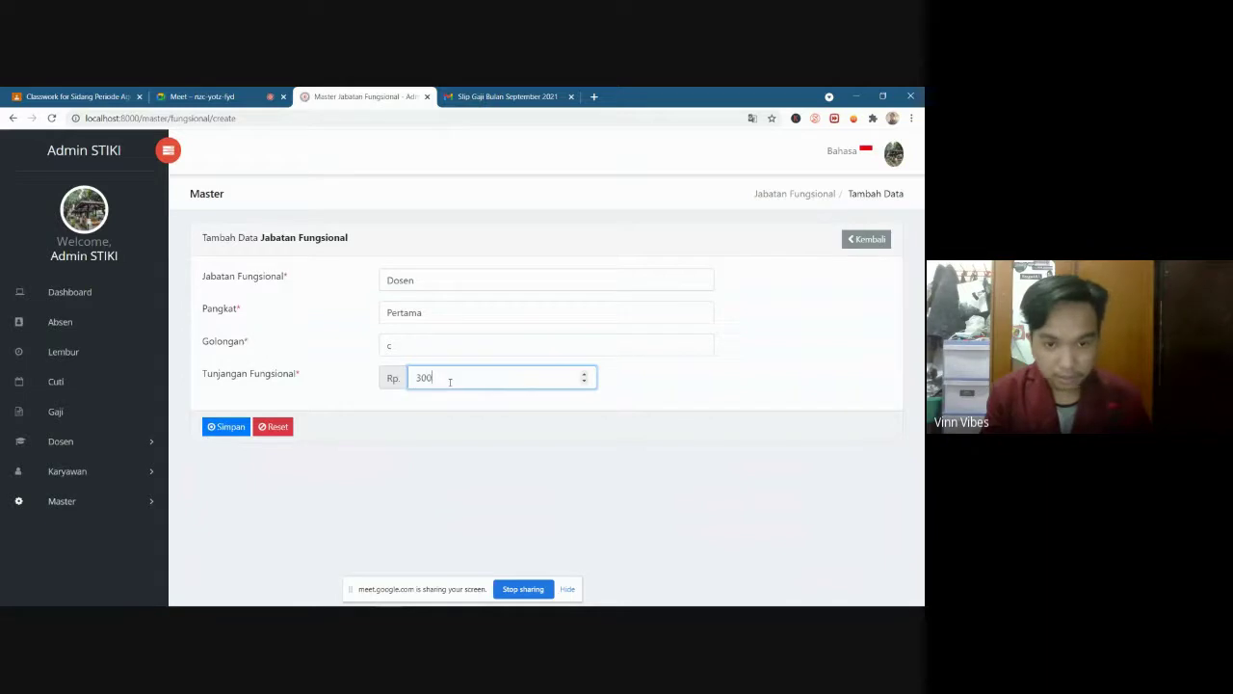
type("000")
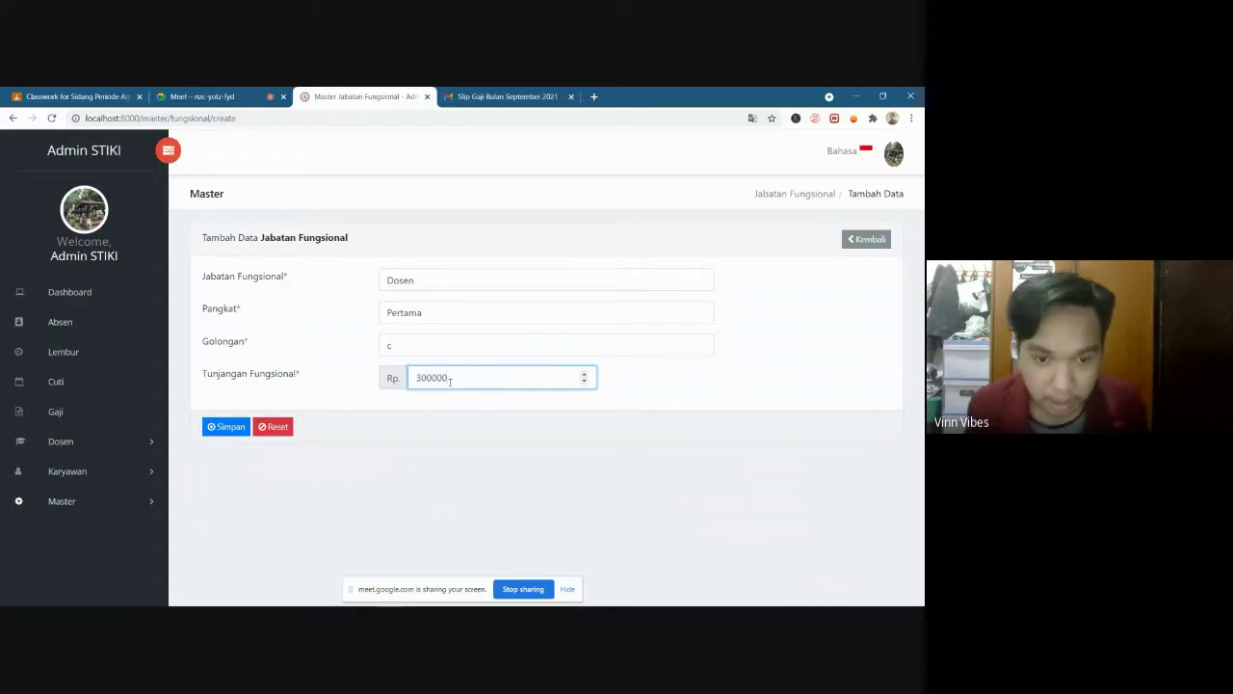
left_click(225, 429)
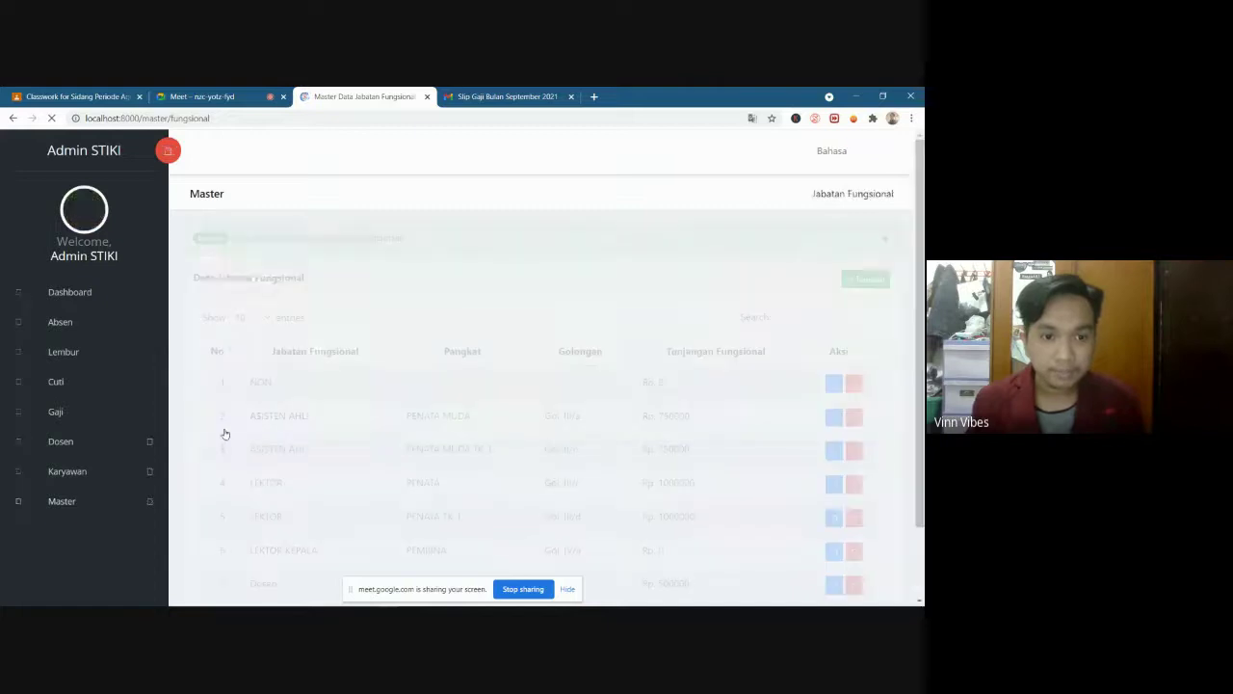
Check the new Dosen row 8, then open Master > Tunjangan
scroll(223, 432, "down", 2)
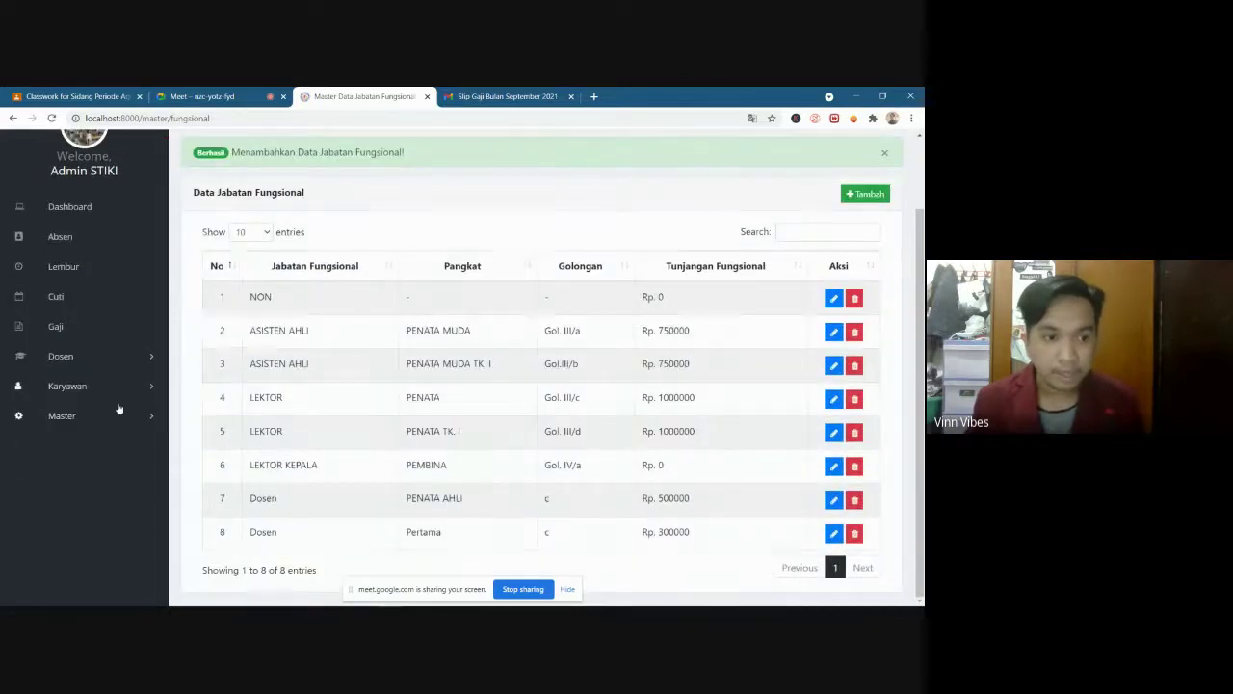
left_click(87, 417)
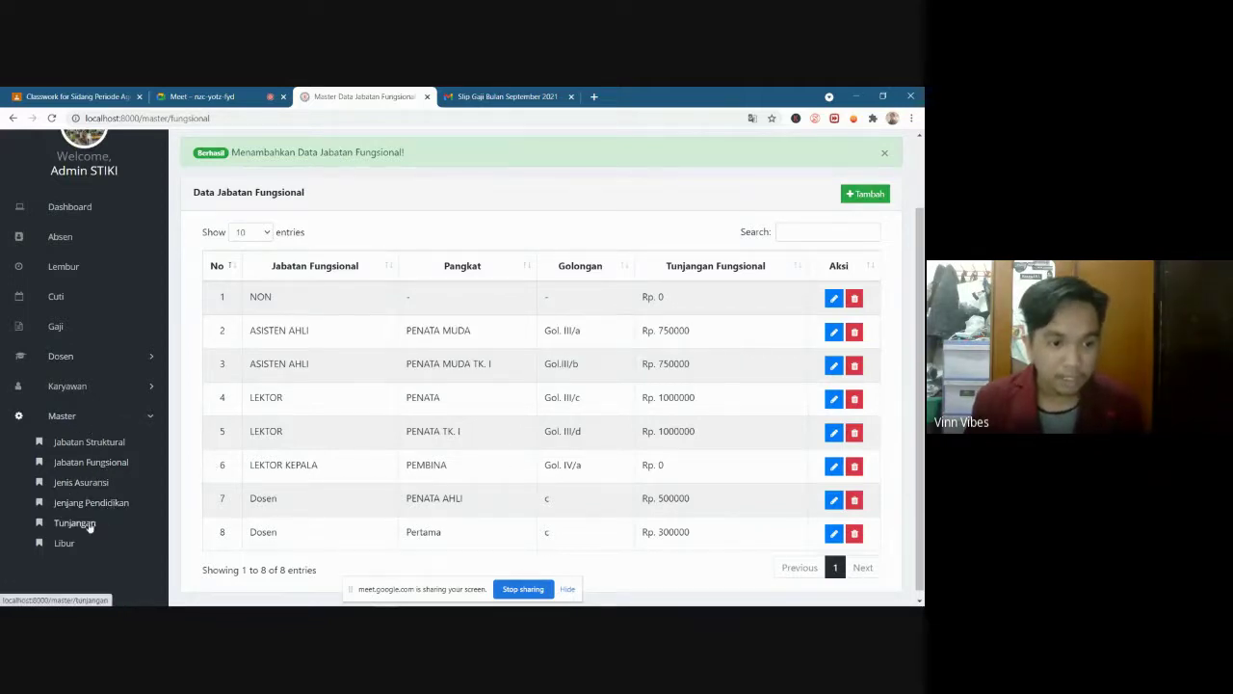
left_click(88, 526)
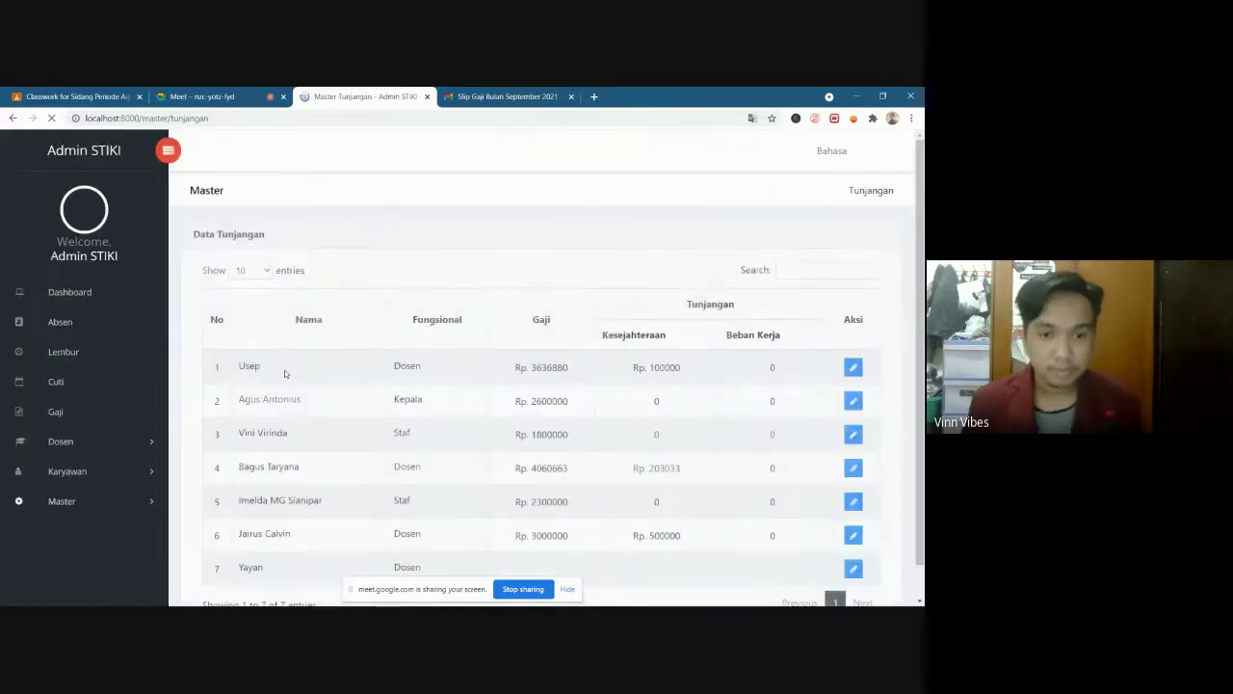
Review the Gaji column, highlighting the salaries and row 6's Rp. 3000000 value
scroll(369, 405, "down", 1)
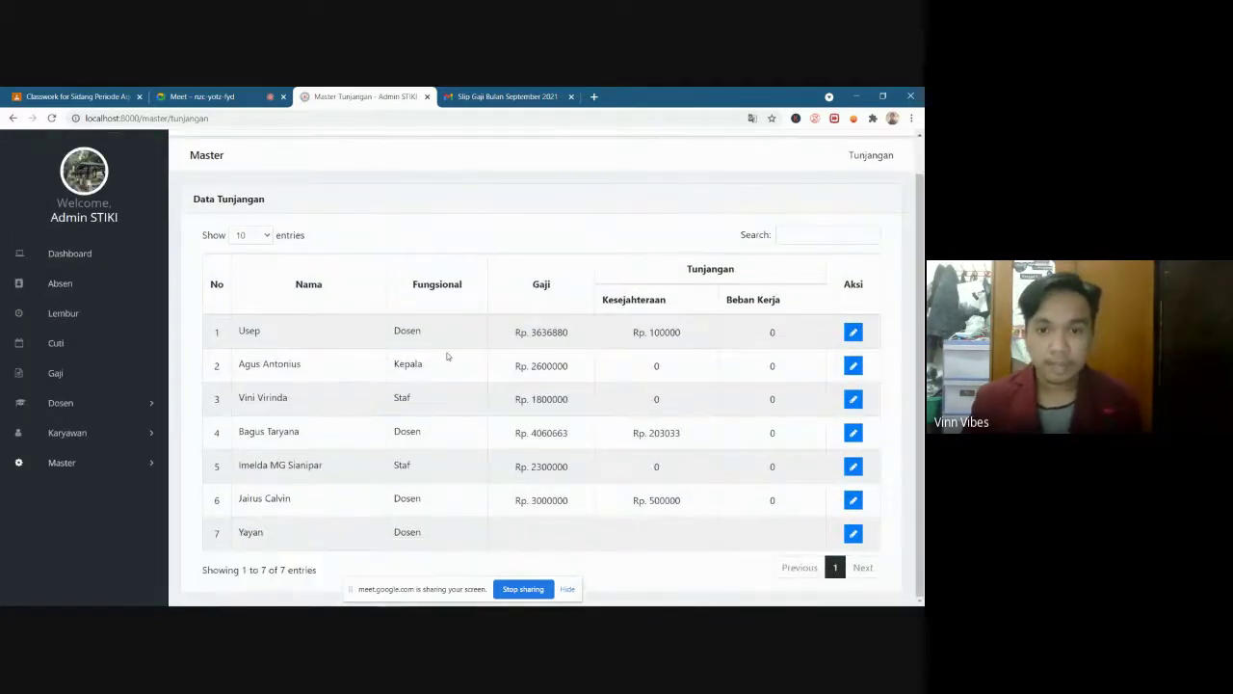
scroll(446, 356, "up", 1)
scroll(446, 357, "down", 1)
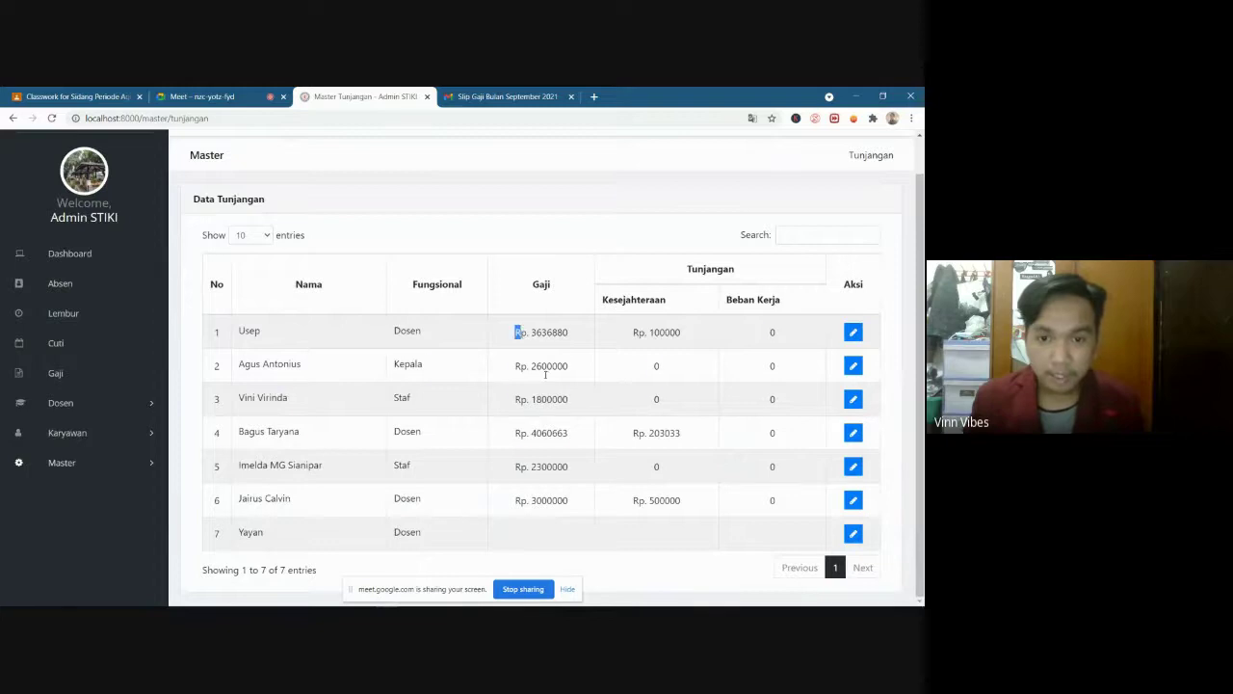
mouse_move(518, 332)
left_mouse_down()
mouse_move(576, 502)
mouse_move(516, 333)
left_mouse_up()
left_click(576, 502)
left_click(516, 334)
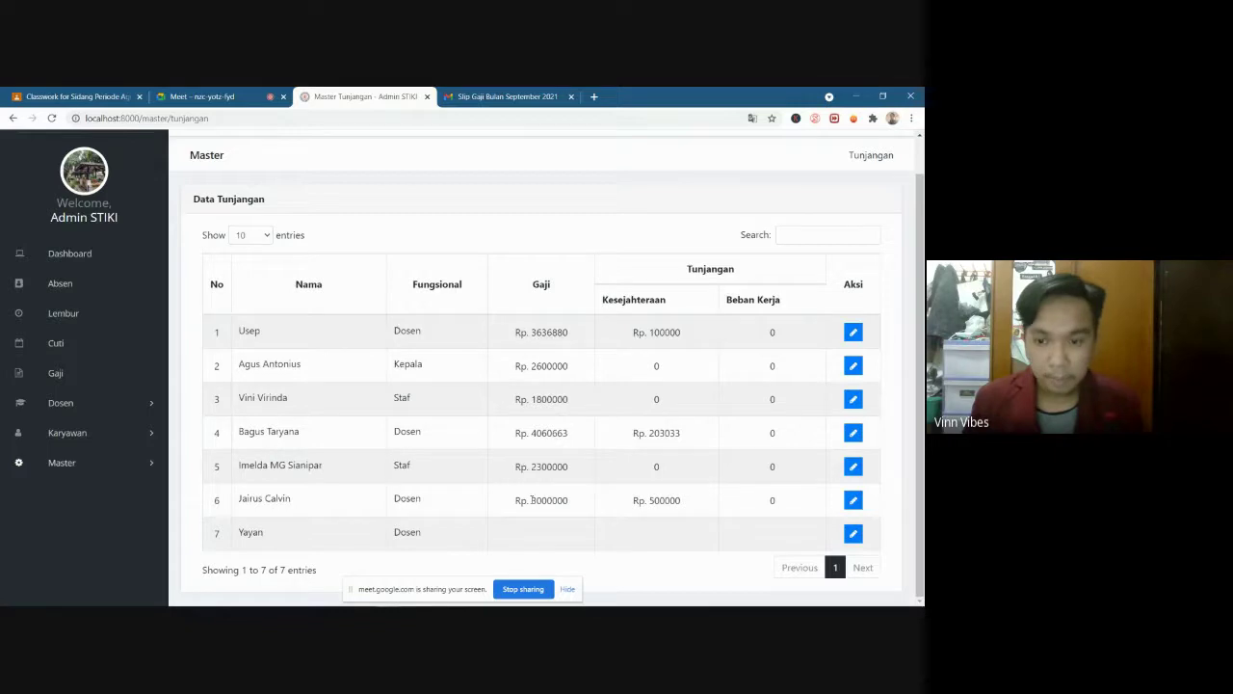
left_click_drag(537, 500, 626, 505)
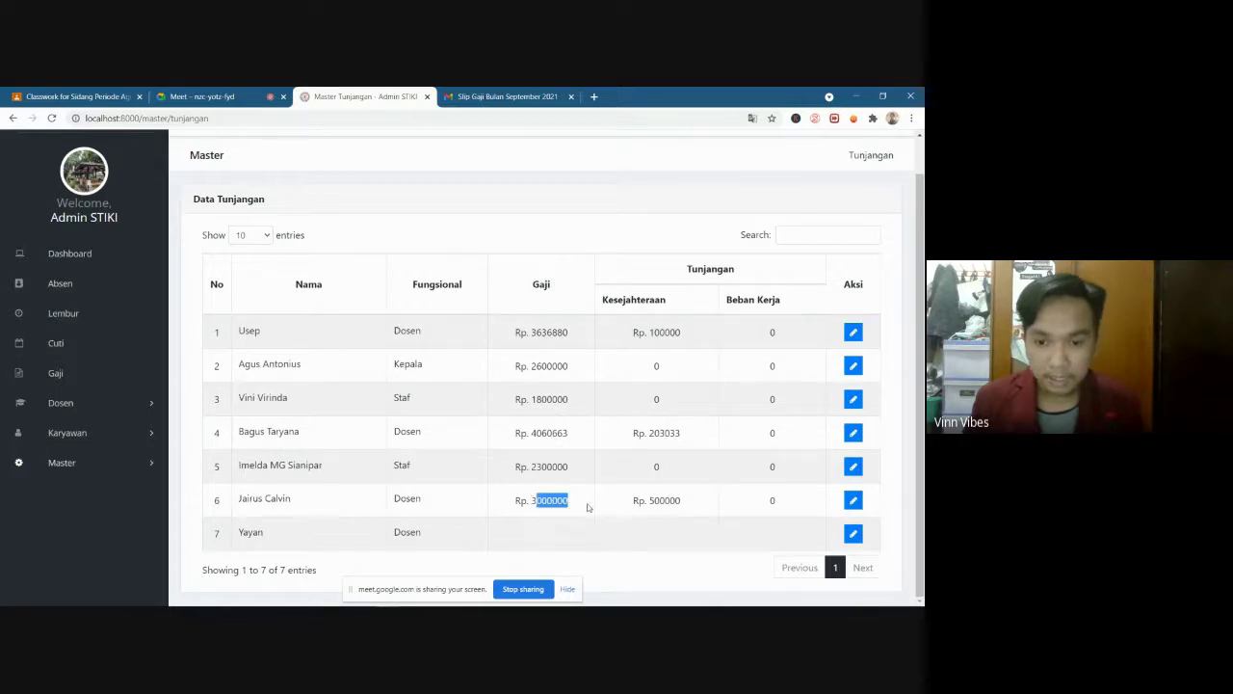
left_click(667, 499)
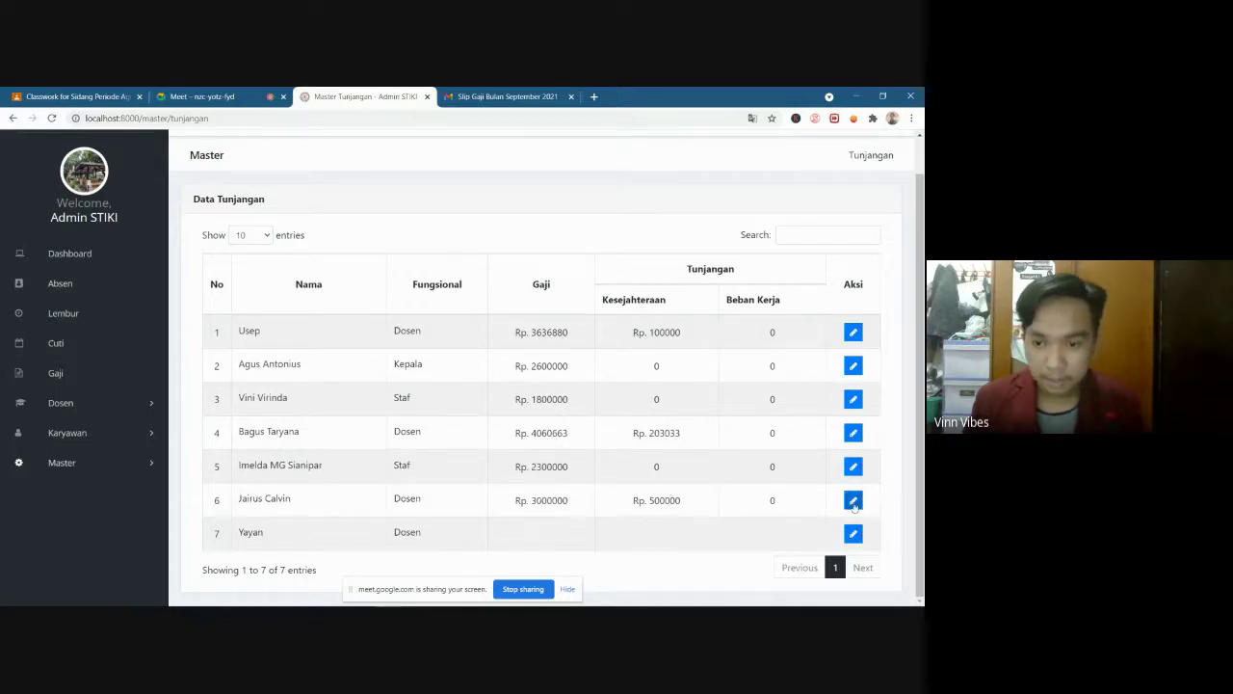
Change row 6's Gaji to 4000000 in Master Tunjangan and save the allowance record
left_click(854, 502)
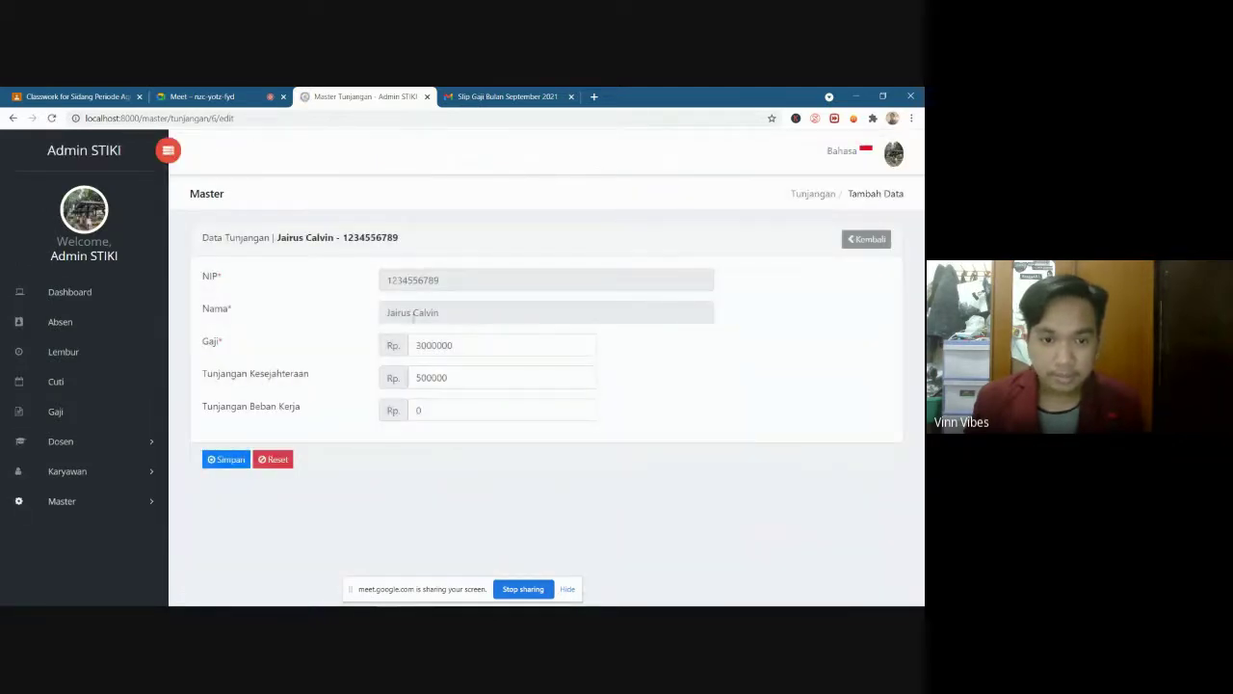
left_click(473, 349)
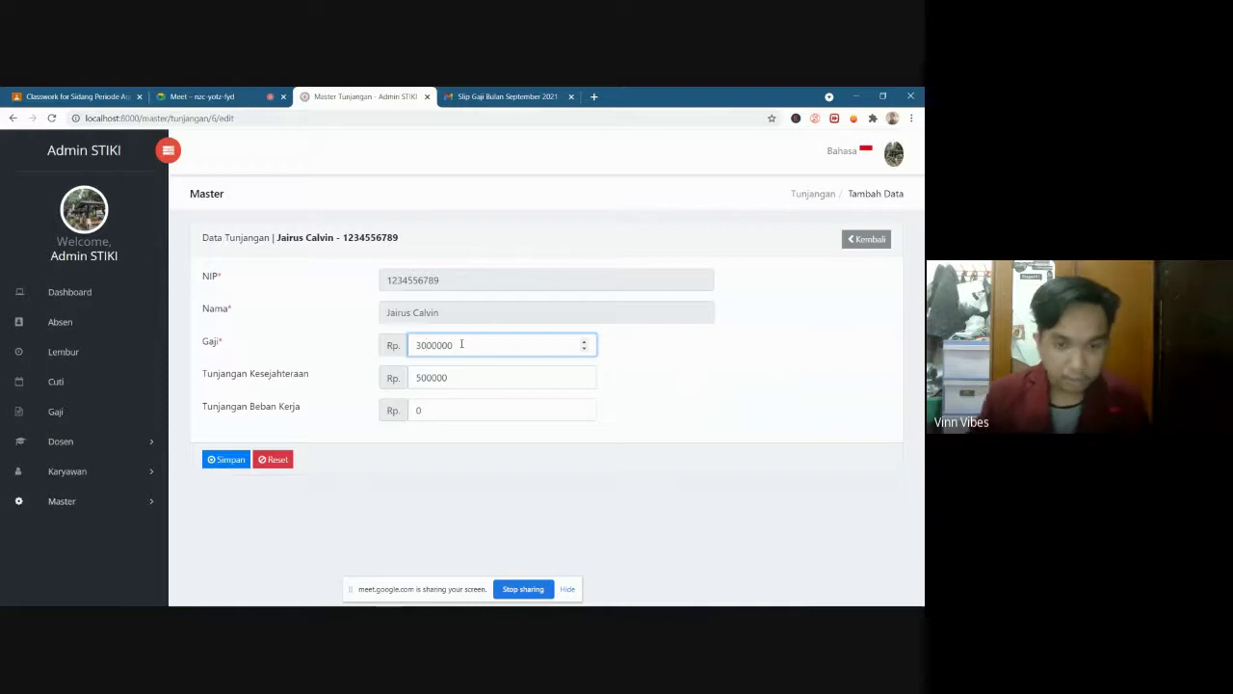
key("BackSpace")
type("4")
left_click(467, 374)
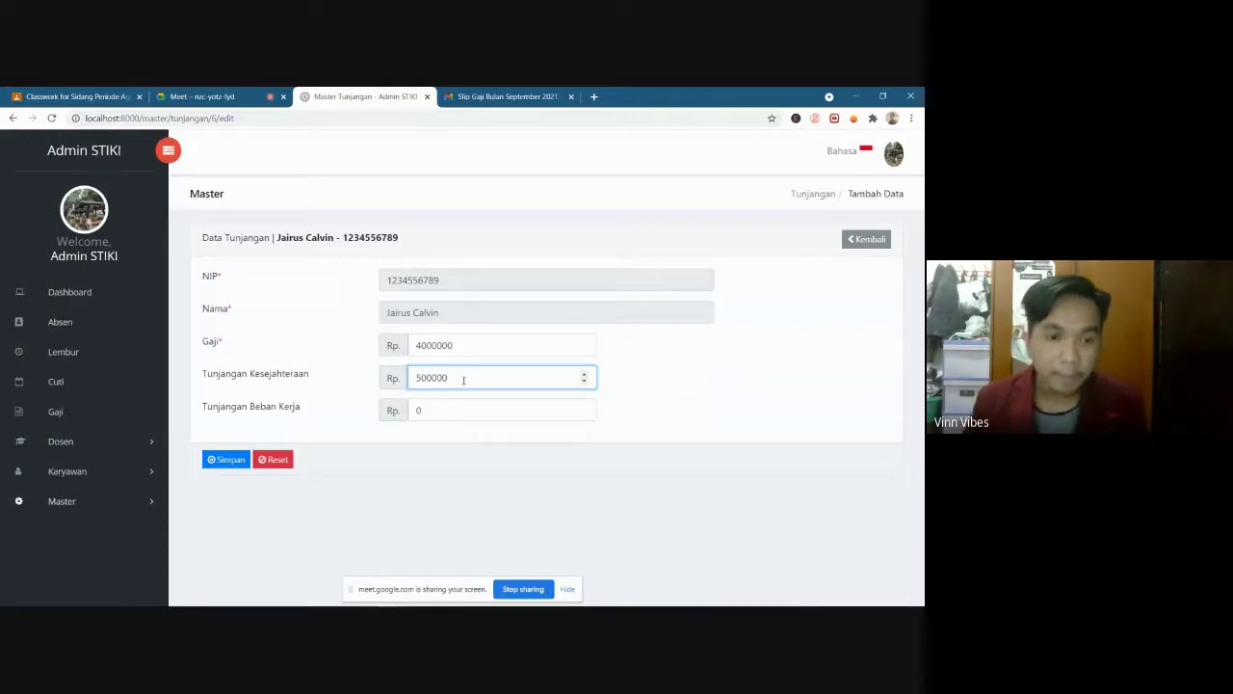
left_click(455, 403)
left_click(248, 392)
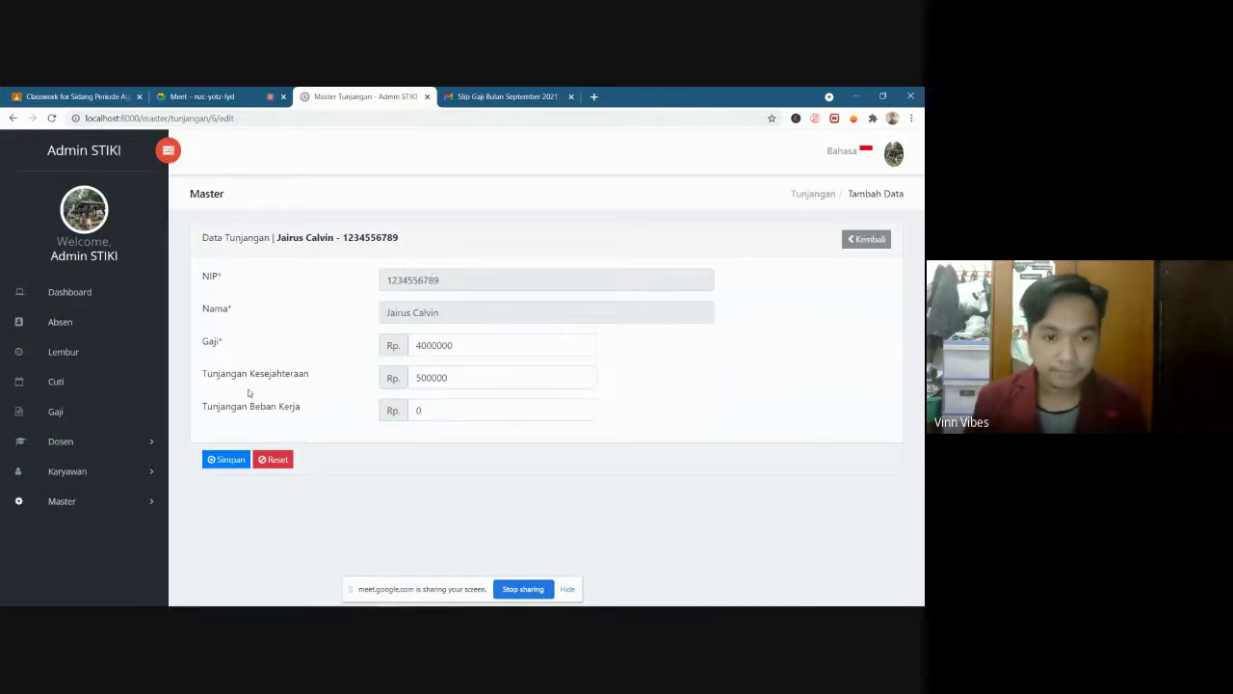
left_click(228, 460)
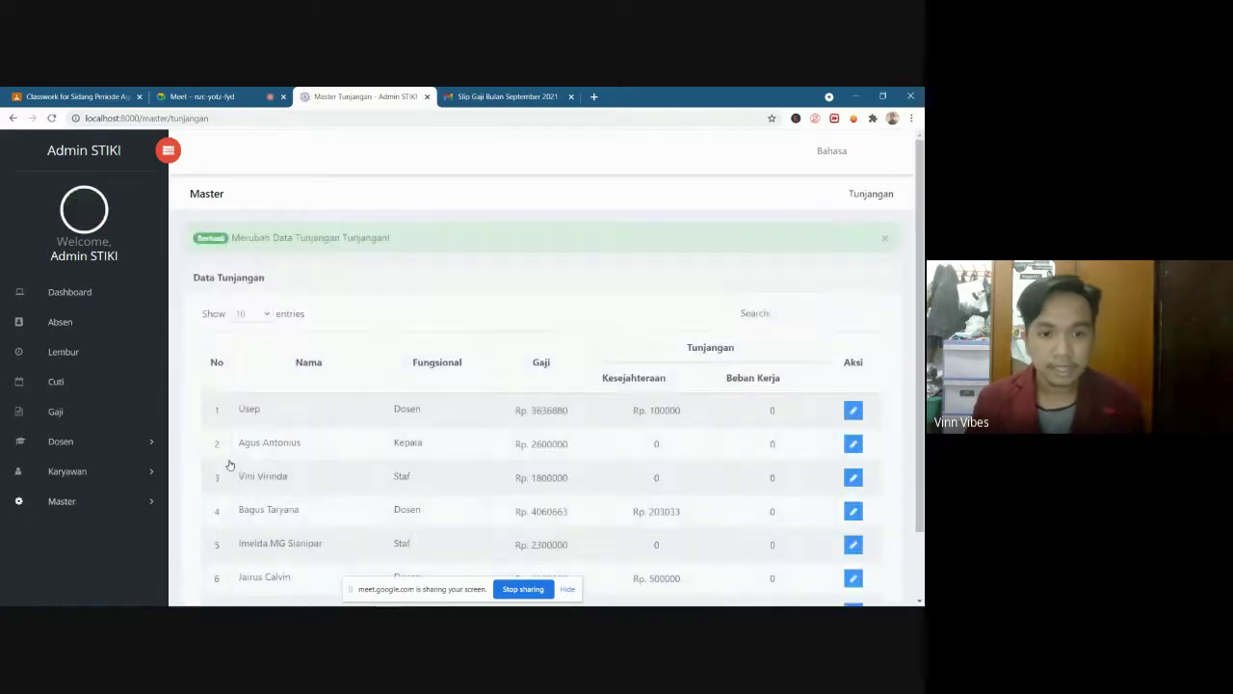
Preview the fourth lecturer's September 2021 salary slip from the Gaji list
scroll(376, 488, "down", 2)
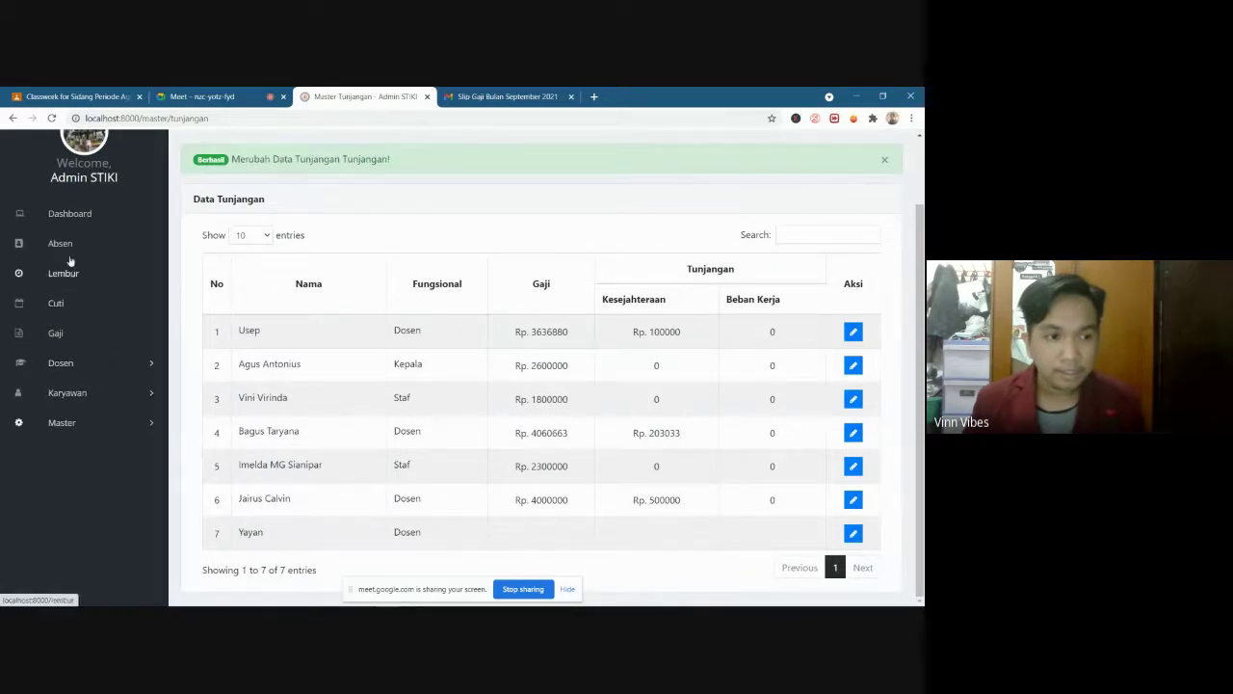
left_click(56, 333)
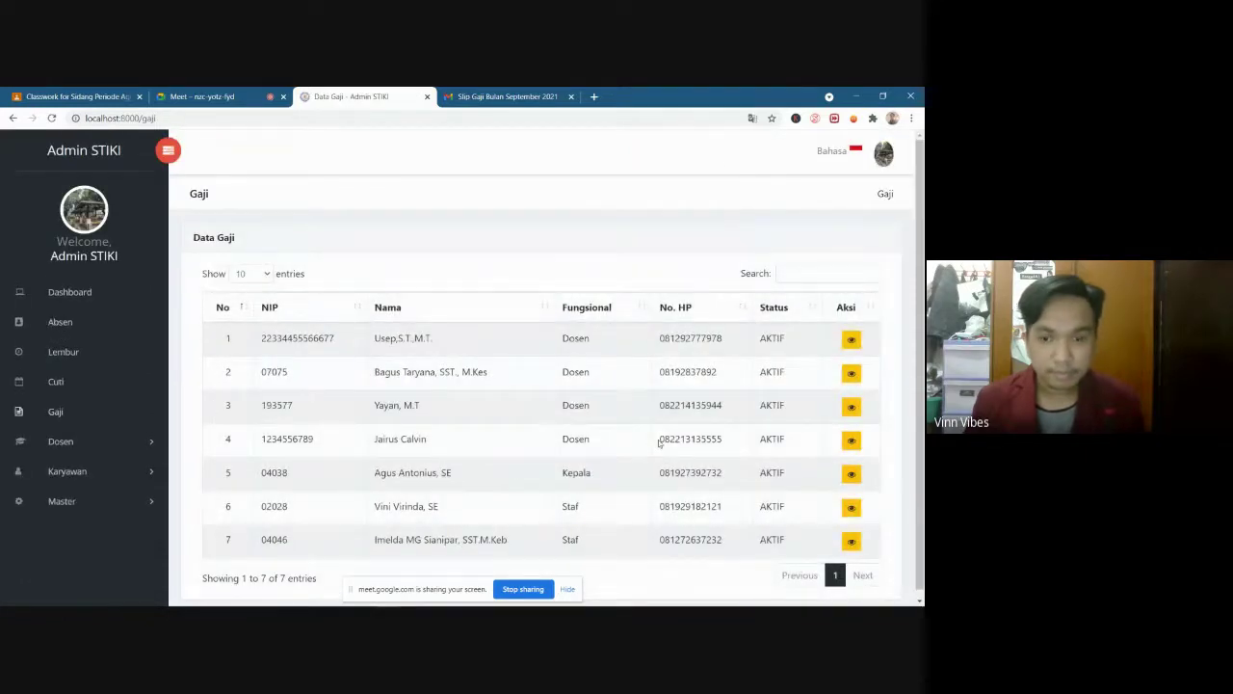
left_click(852, 442)
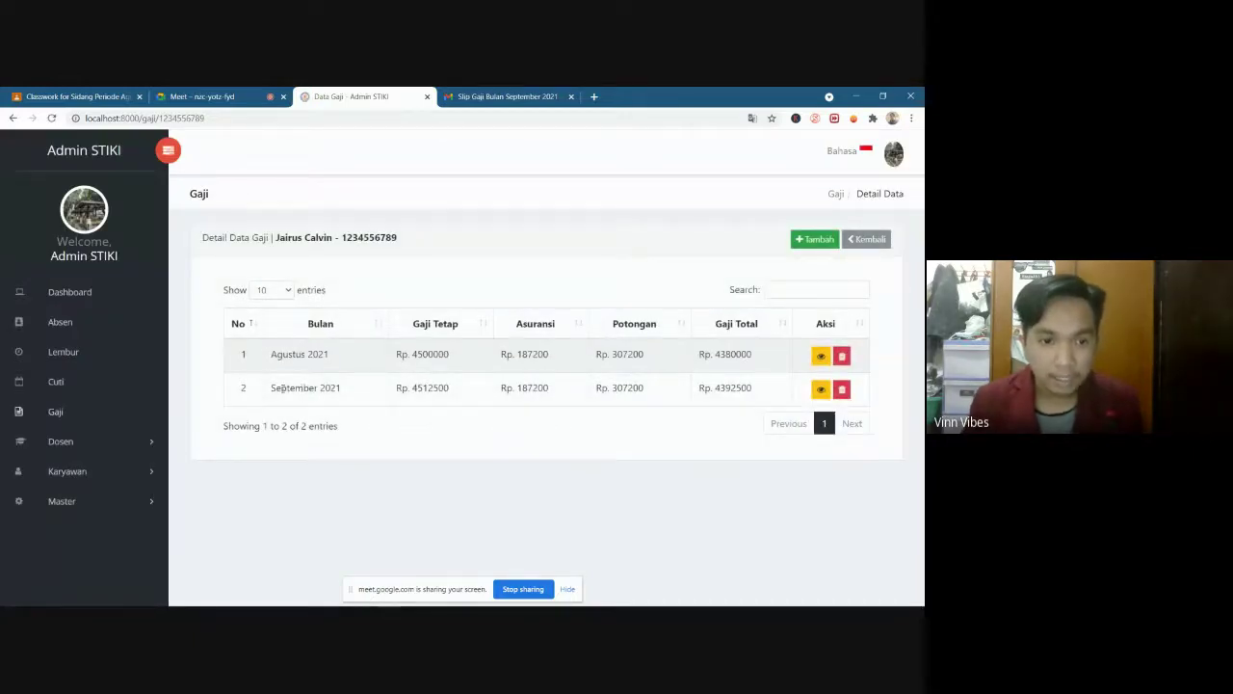
left_click_drag(273, 388, 753, 396)
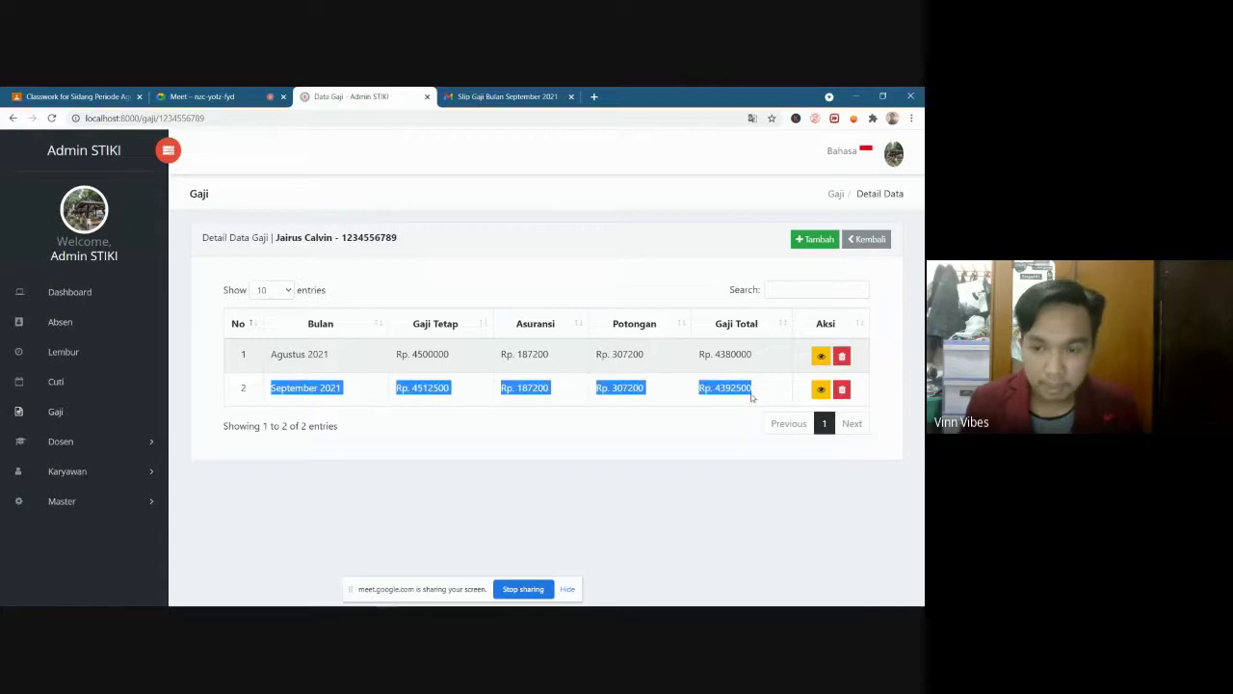
left_click(737, 391)
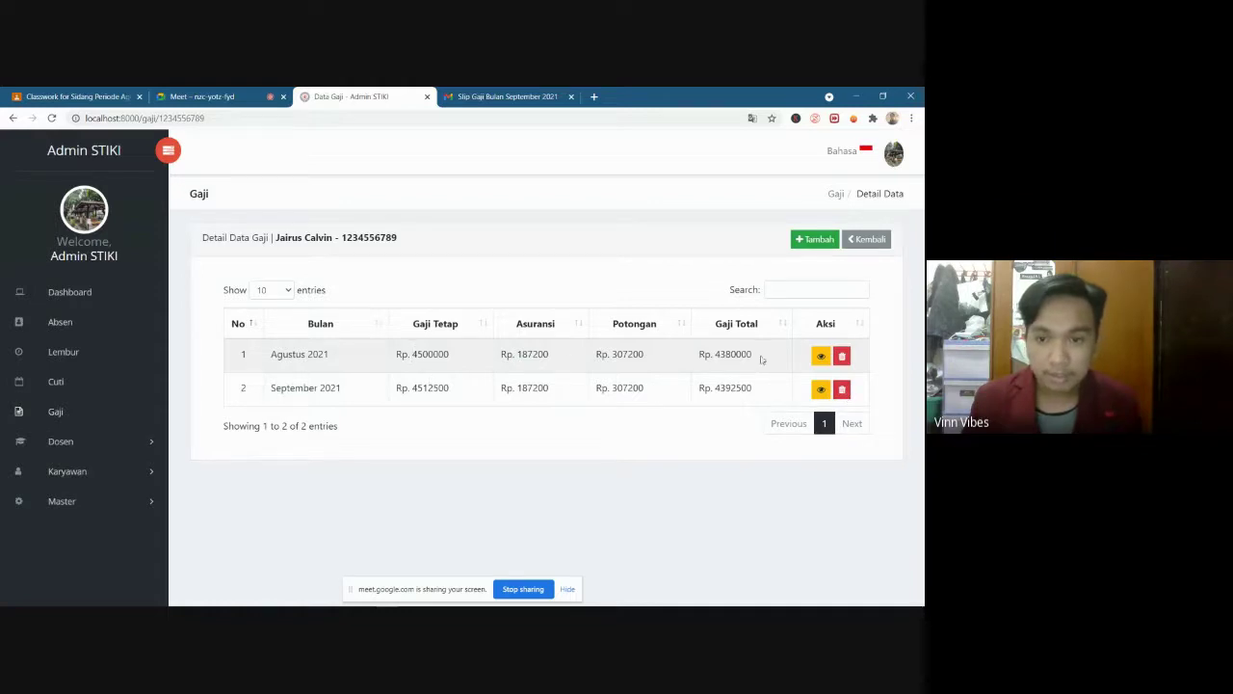
left_click(821, 388)
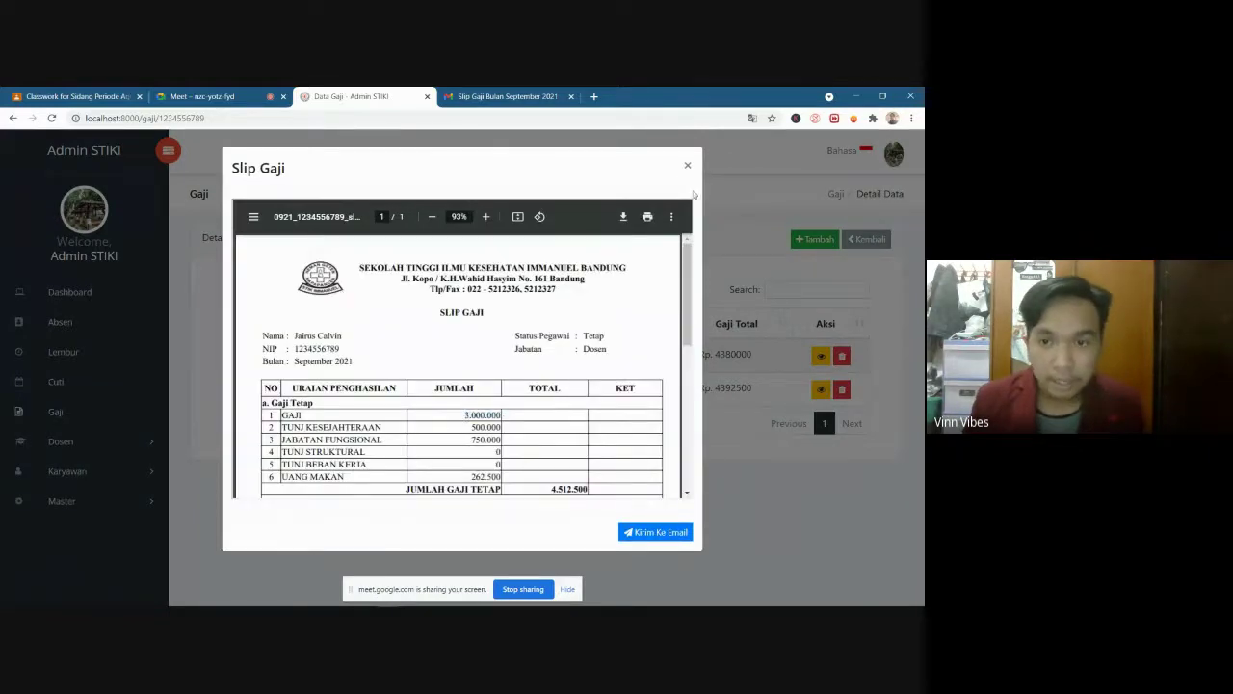
Delete the fourth lecturer's September 2021 salary entry and reopen their salary history
scroll(684, 171, "down", 1)
left_click(687, 157)
left_click(842, 391)
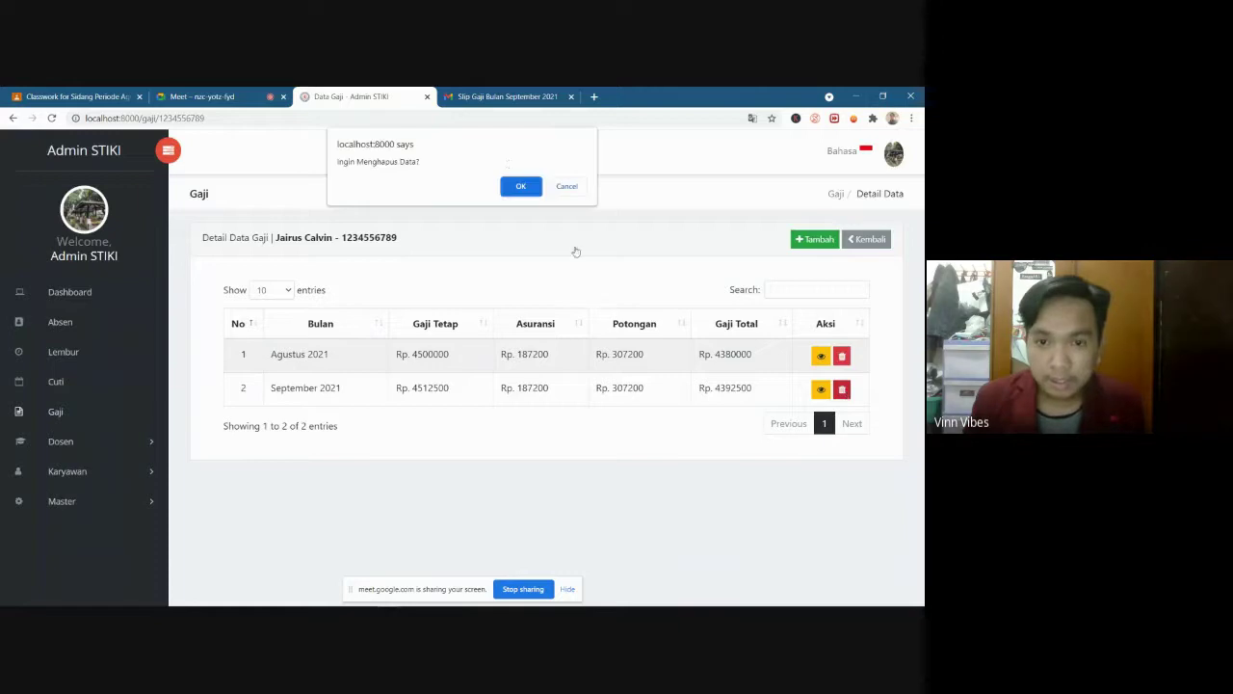
left_click(532, 186)
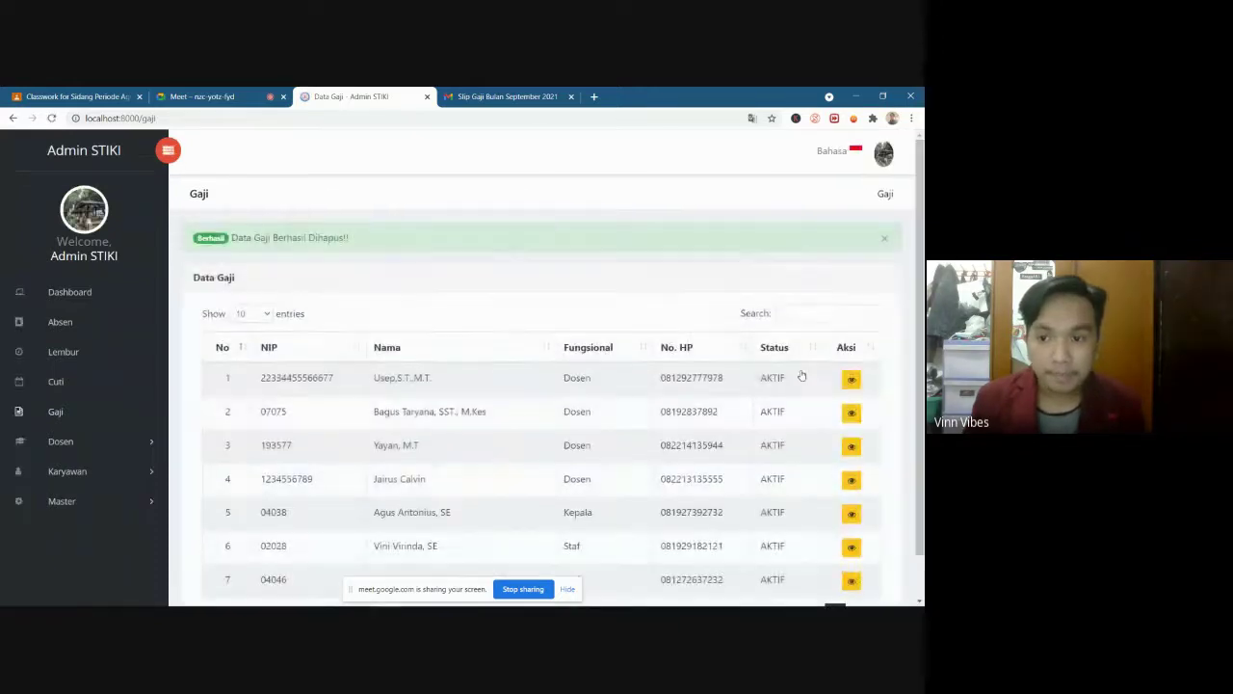
scroll(529, 366, "down", 1)
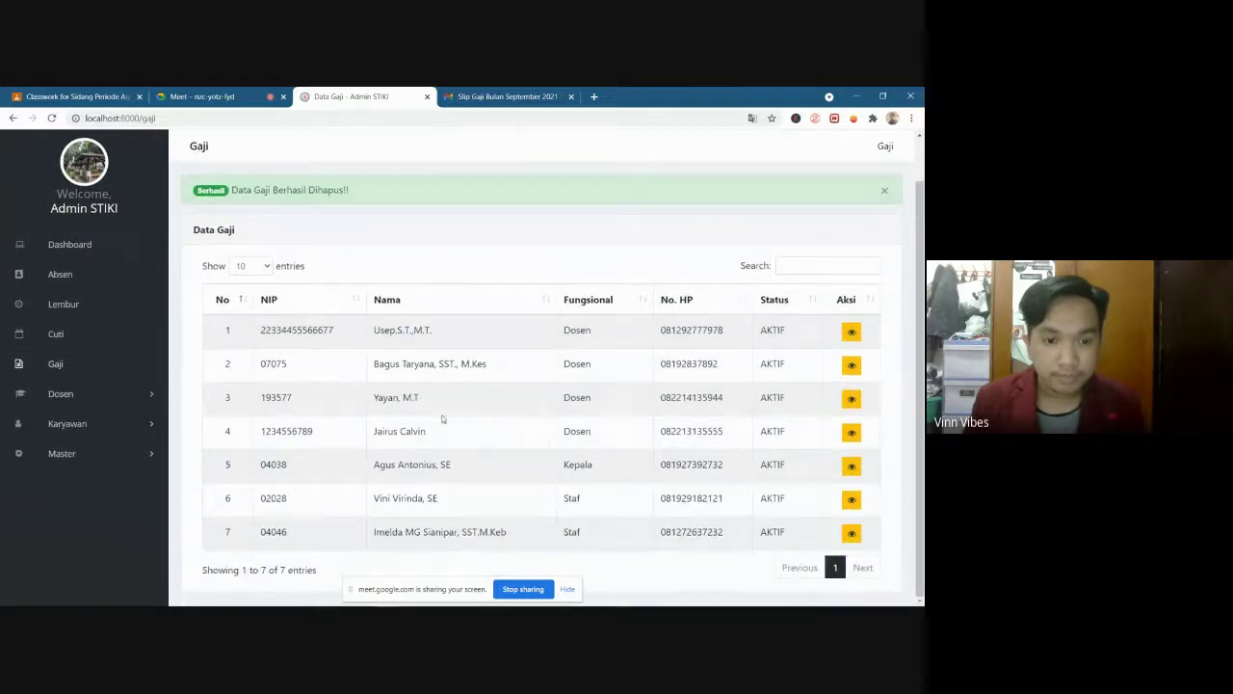
left_click(852, 432)
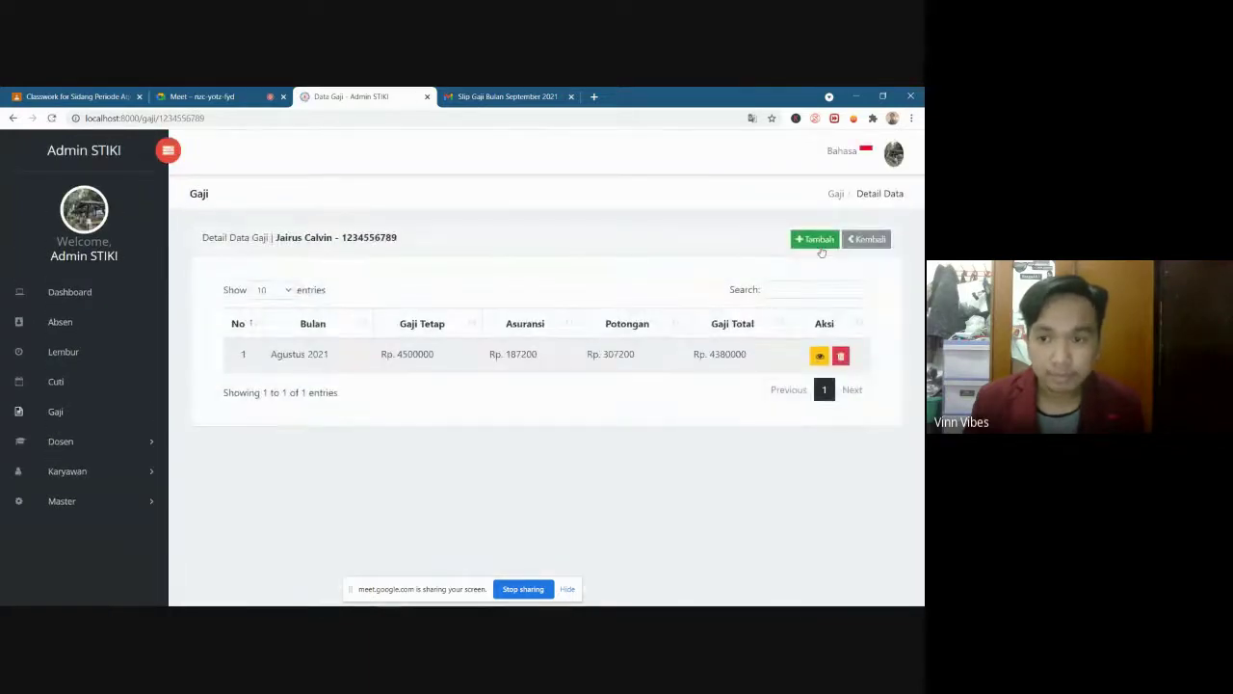
Add a September 2021 salary entry with auto-filled Gaji Tetap Rp. 5512500 and save it
left_click(818, 244)
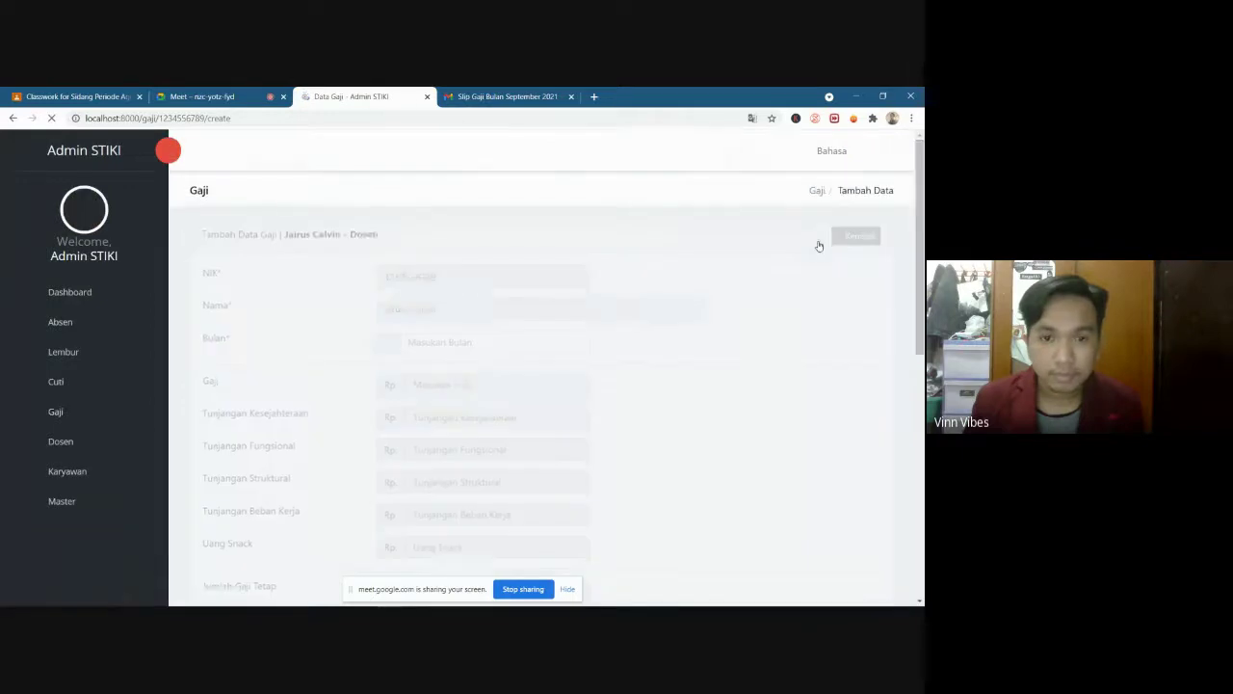
left_click(461, 351)
left_click(440, 476)
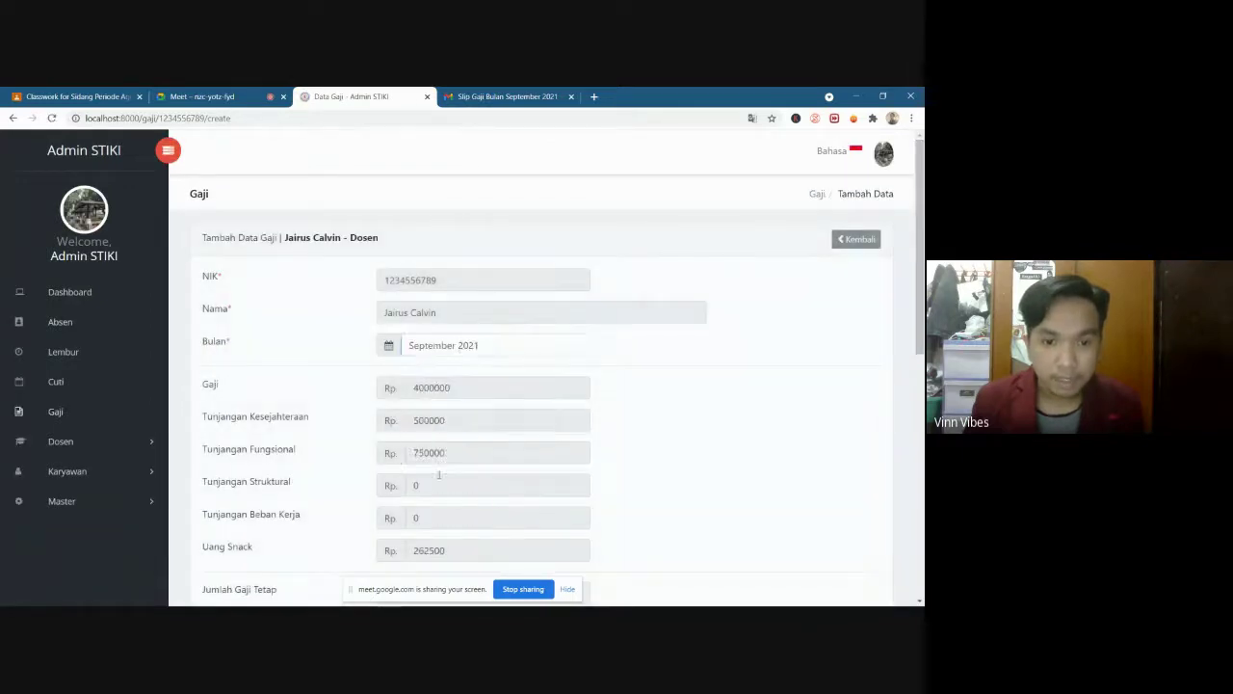
scroll(598, 431, "down", 10)
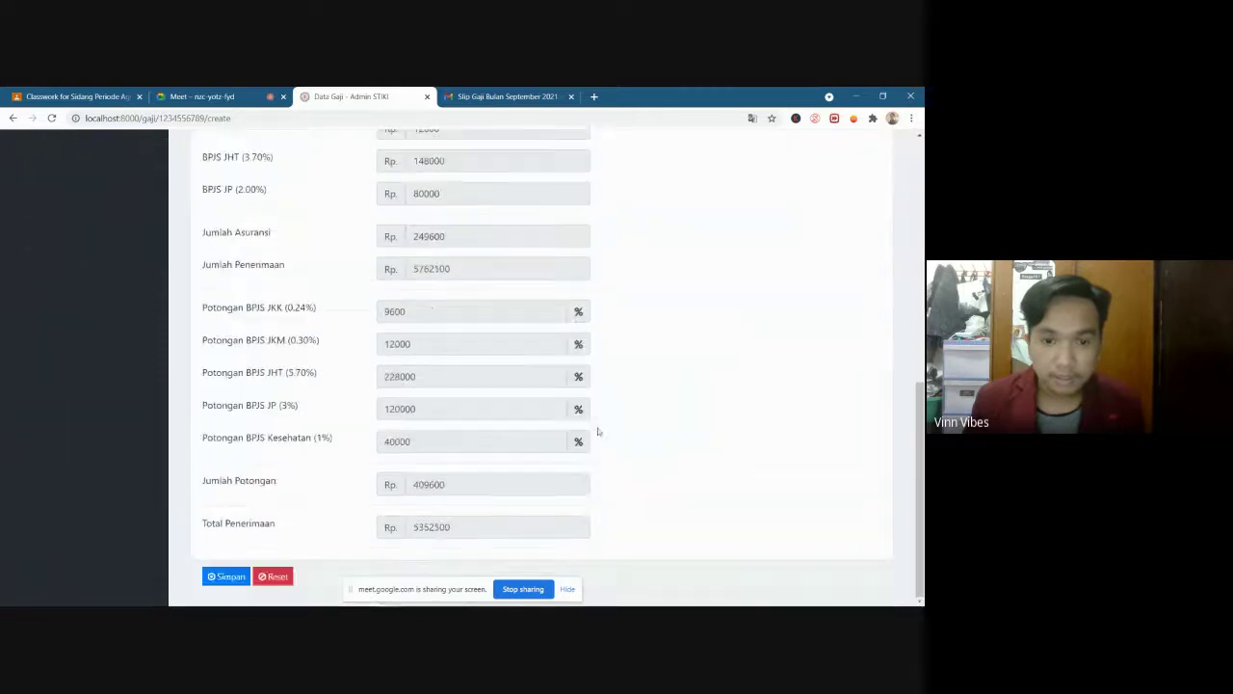
scroll(598, 432, "up", 10)
left_click_drag(422, 389, 449, 388)
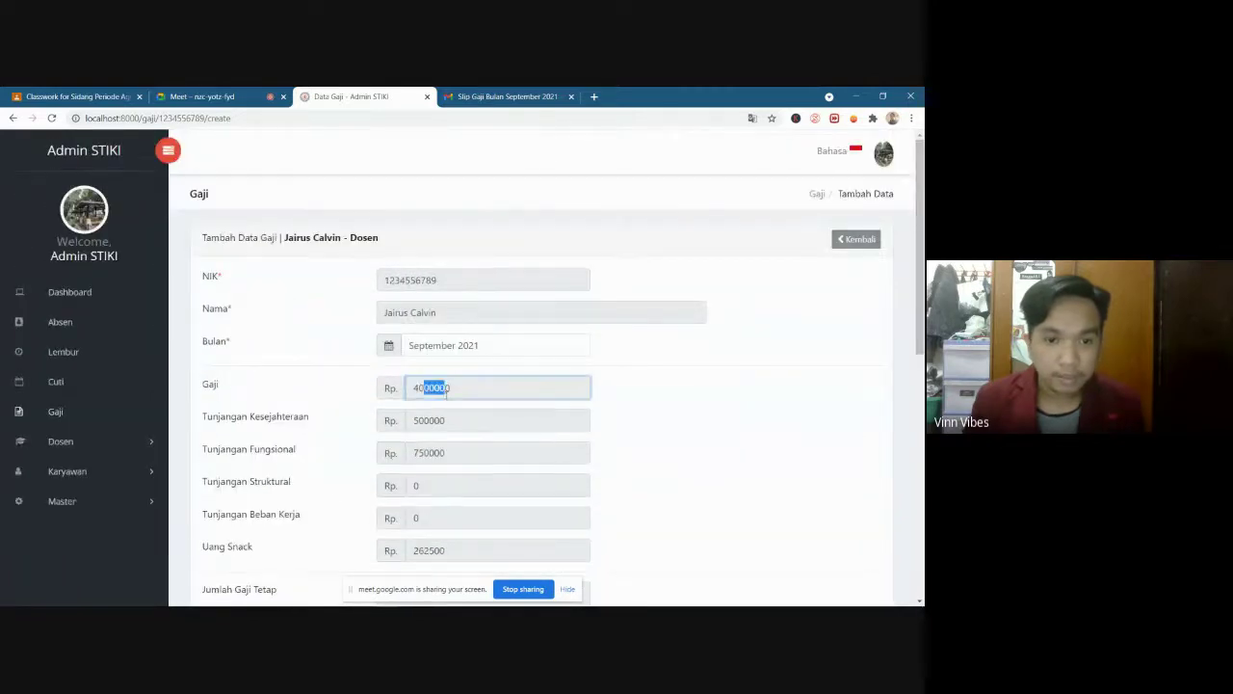
scroll(517, 410, "down", 10)
left_click(219, 583)
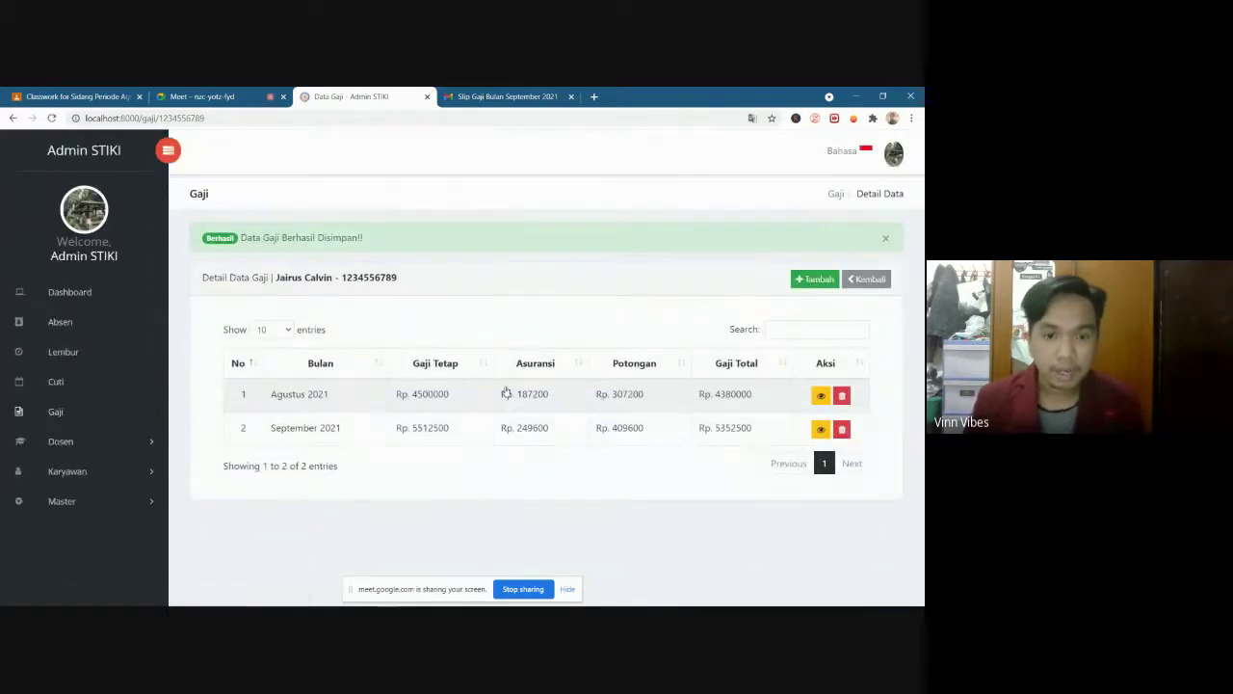
left_click(821, 429)
scroll(449, 319, "down", 2)
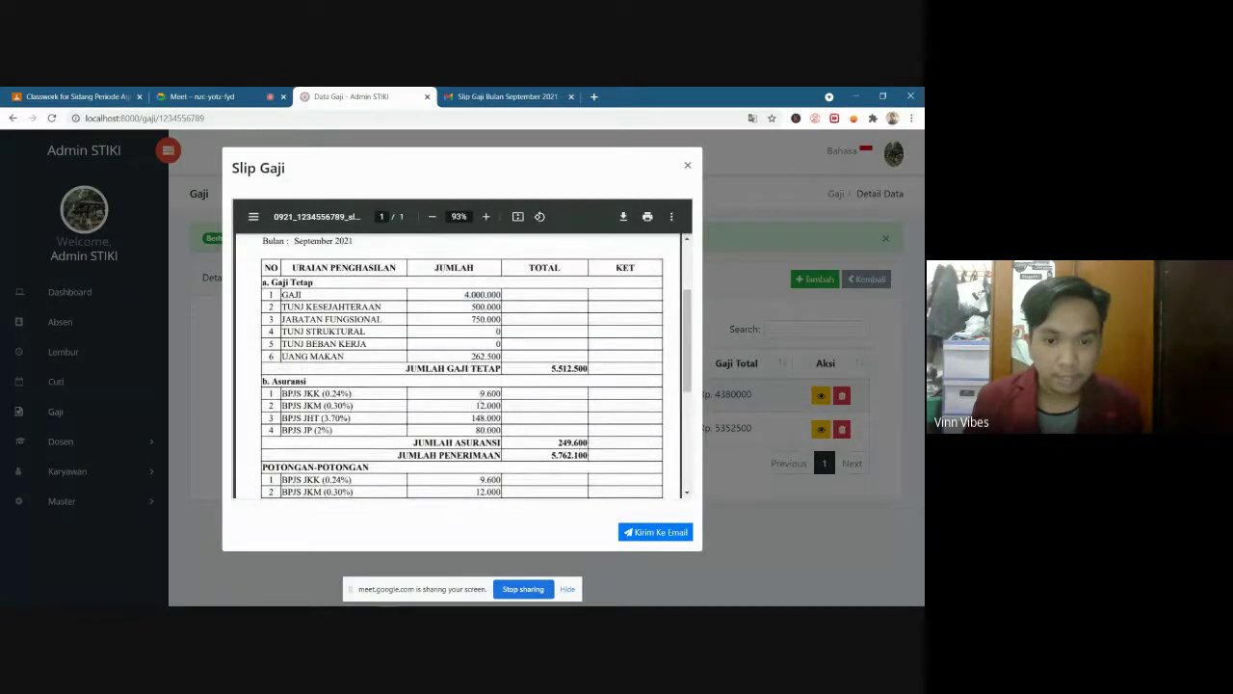
scroll(488, 328, "down", 3)
scroll(540, 414, "up", 1)
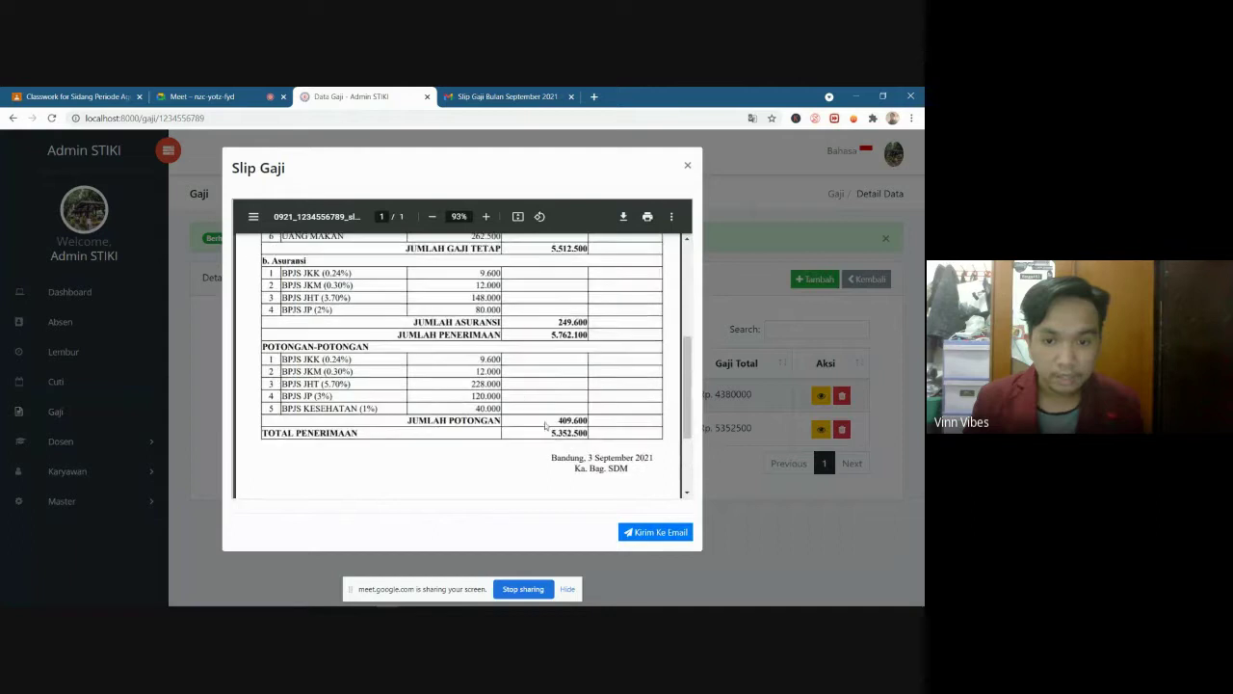
scroll(552, 432, "up", 1)
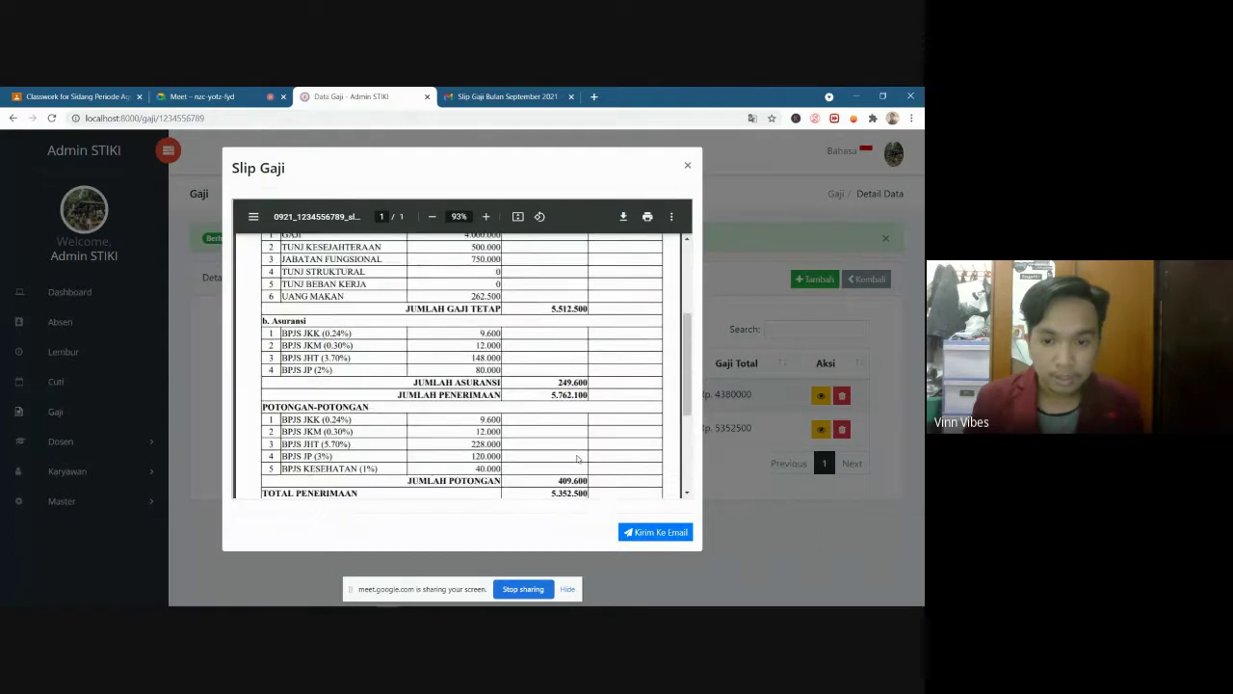
left_click(688, 166)
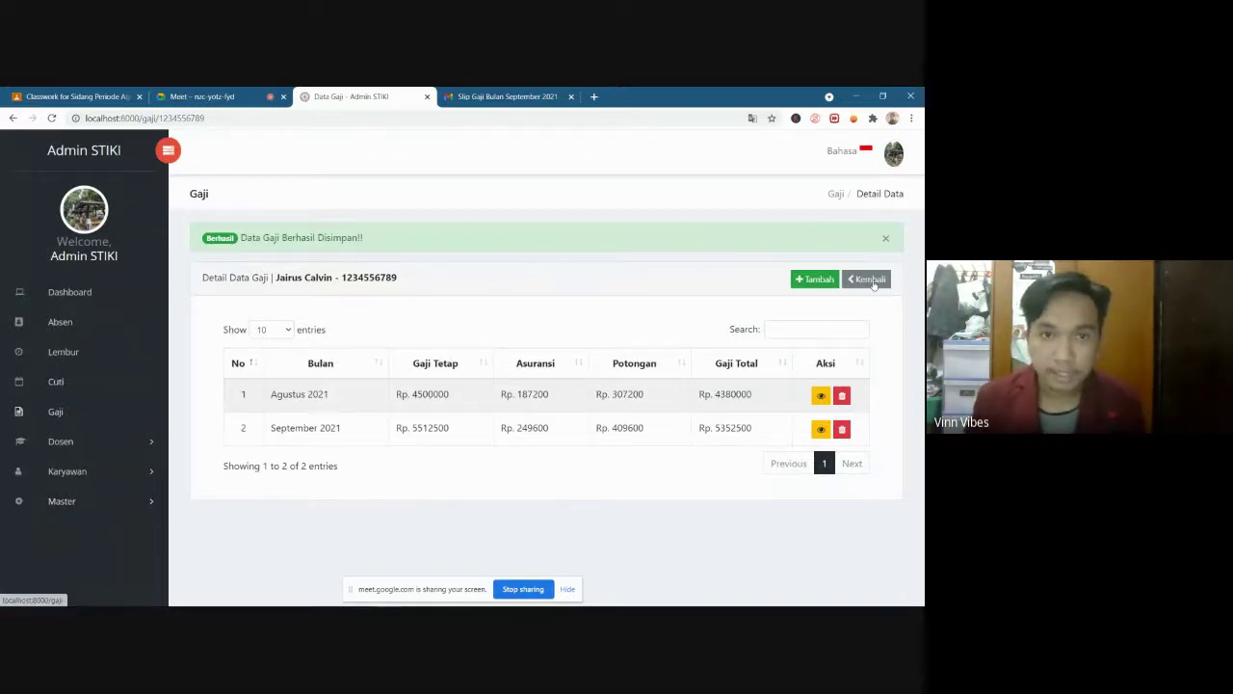
Return to the salary list, then choose Entri Data Dosen under Dosen in the sidebar
left_click(872, 281)
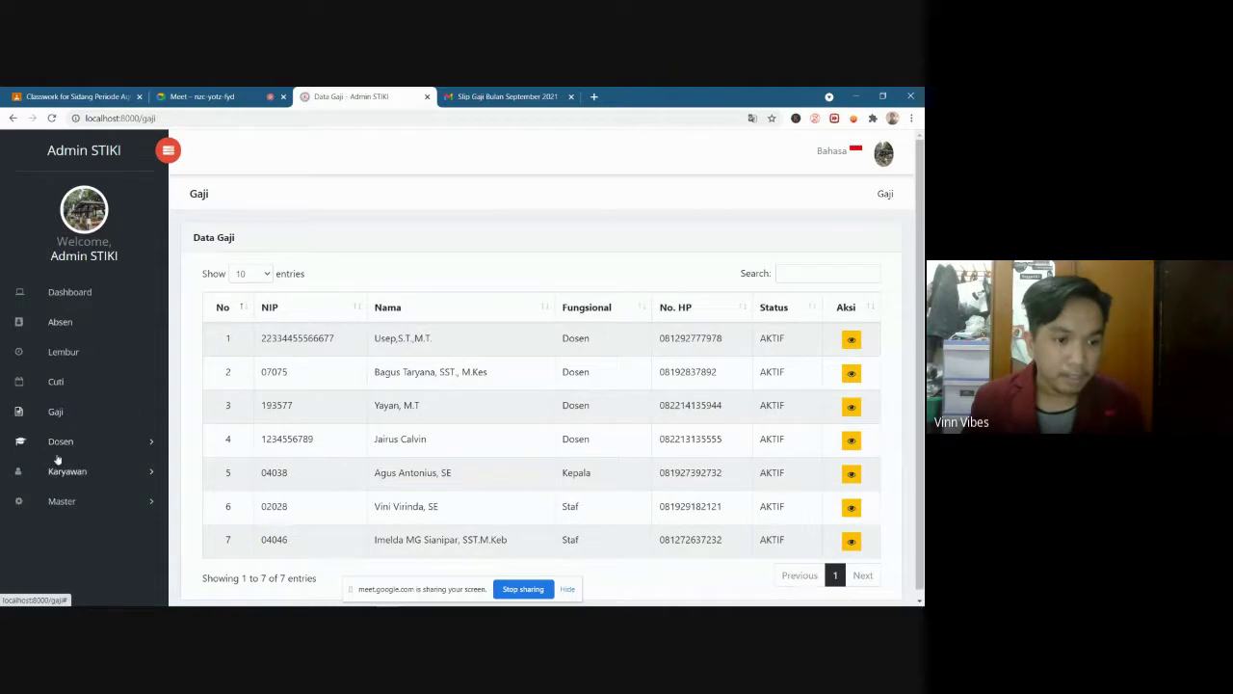
left_click(83, 442)
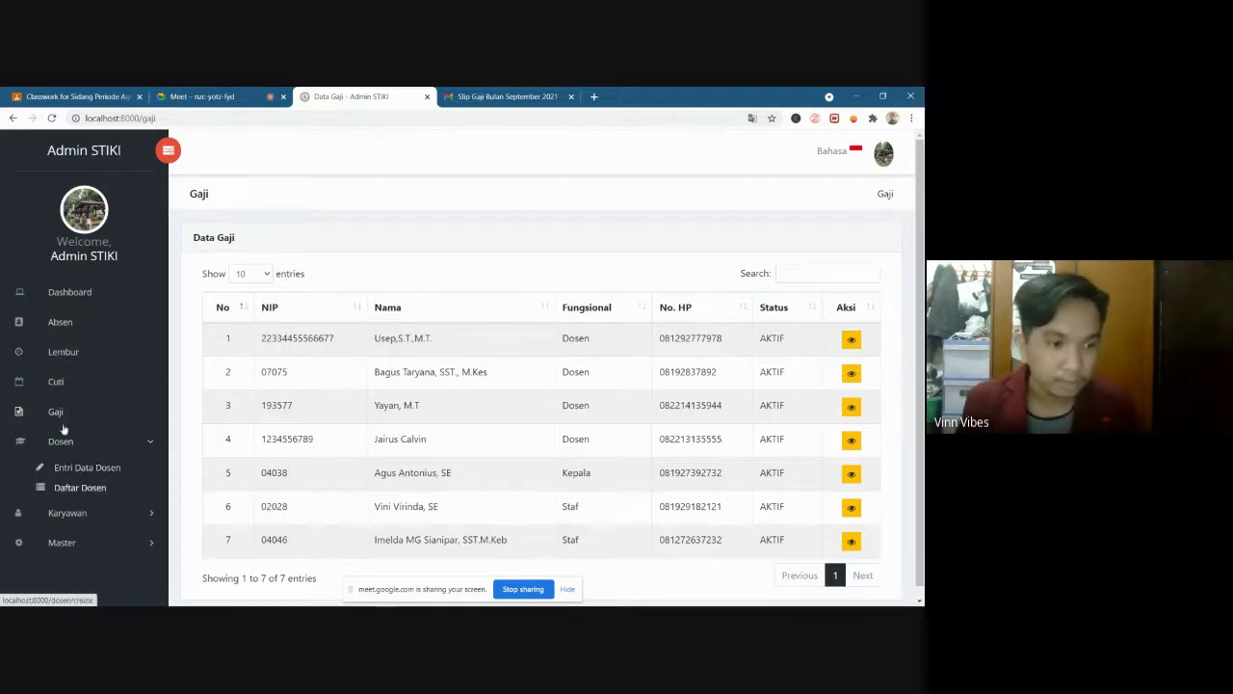
left_click(91, 468)
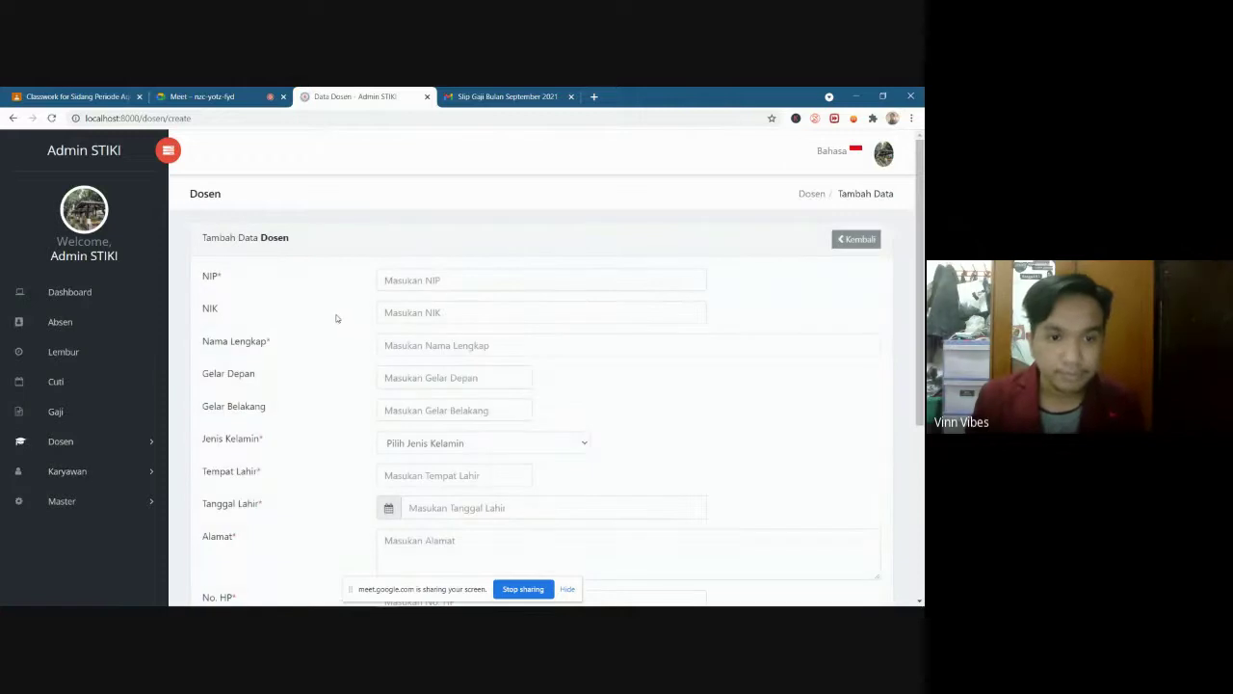
Enter the new lecturer's NIP, NIK number and full name
scroll(732, 436, "down", 2)
scroll(731, 435, "down", 2)
scroll(660, 442, "up", 3)
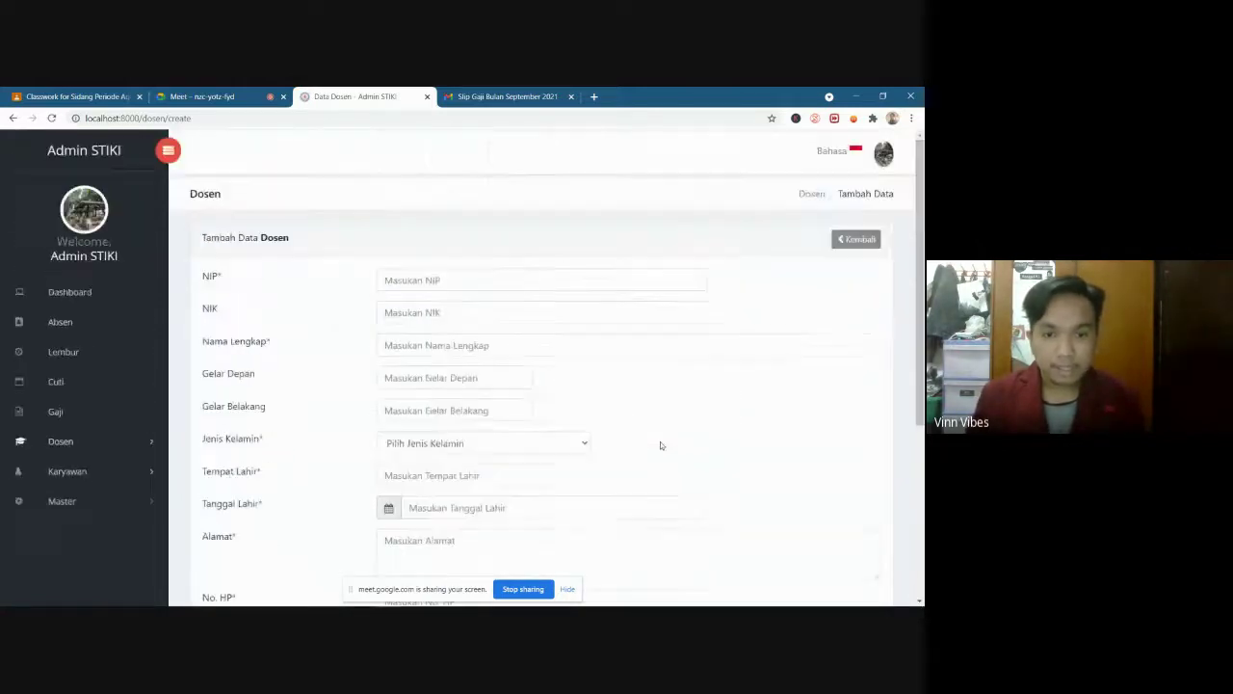
scroll(664, 435, "down", 2)
scroll(663, 435, "down", 1)
scroll(649, 449, "up", 3)
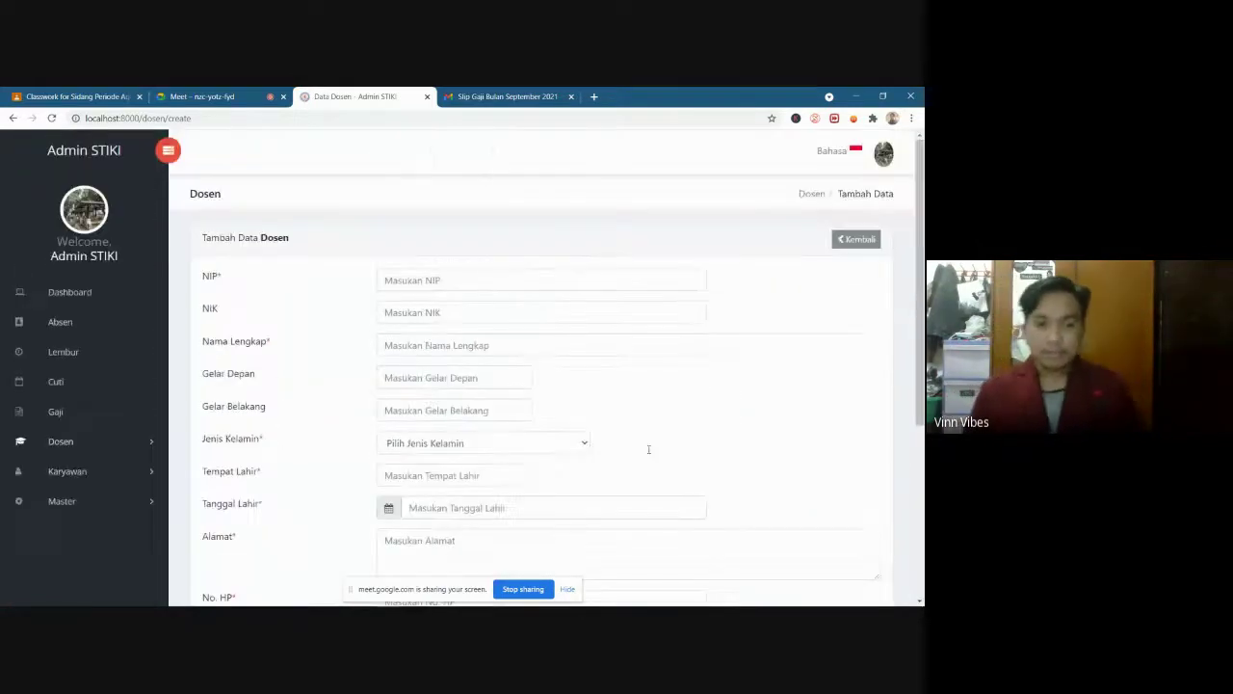
scroll(578, 421, "down", 3)
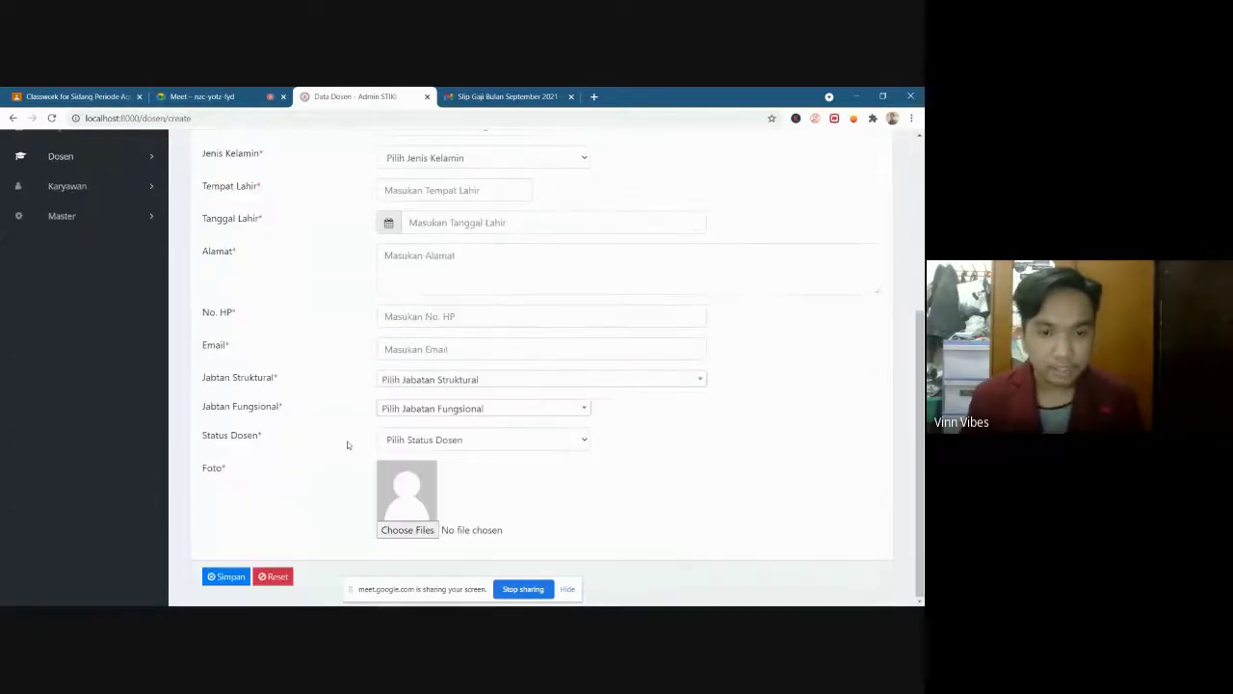
scroll(396, 437, "up", 3)
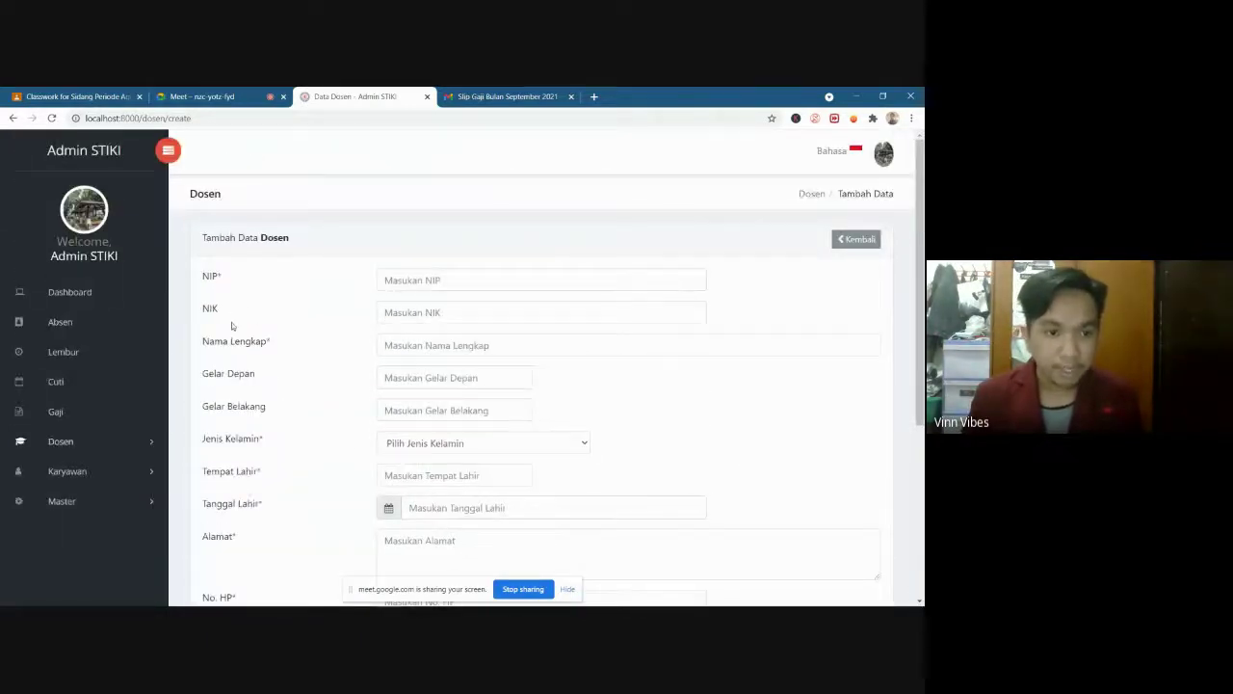
scroll(284, 379, "down", 3)
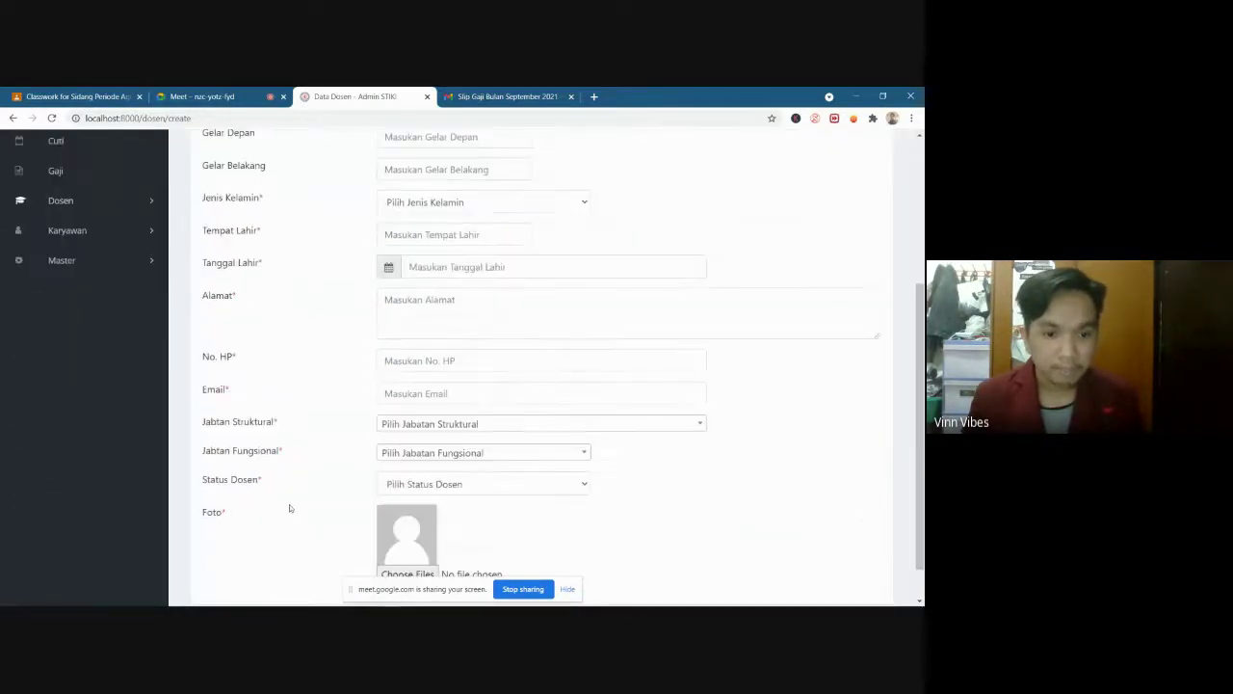
scroll(289, 508, "down", 2)
scroll(341, 428, "up", 5)
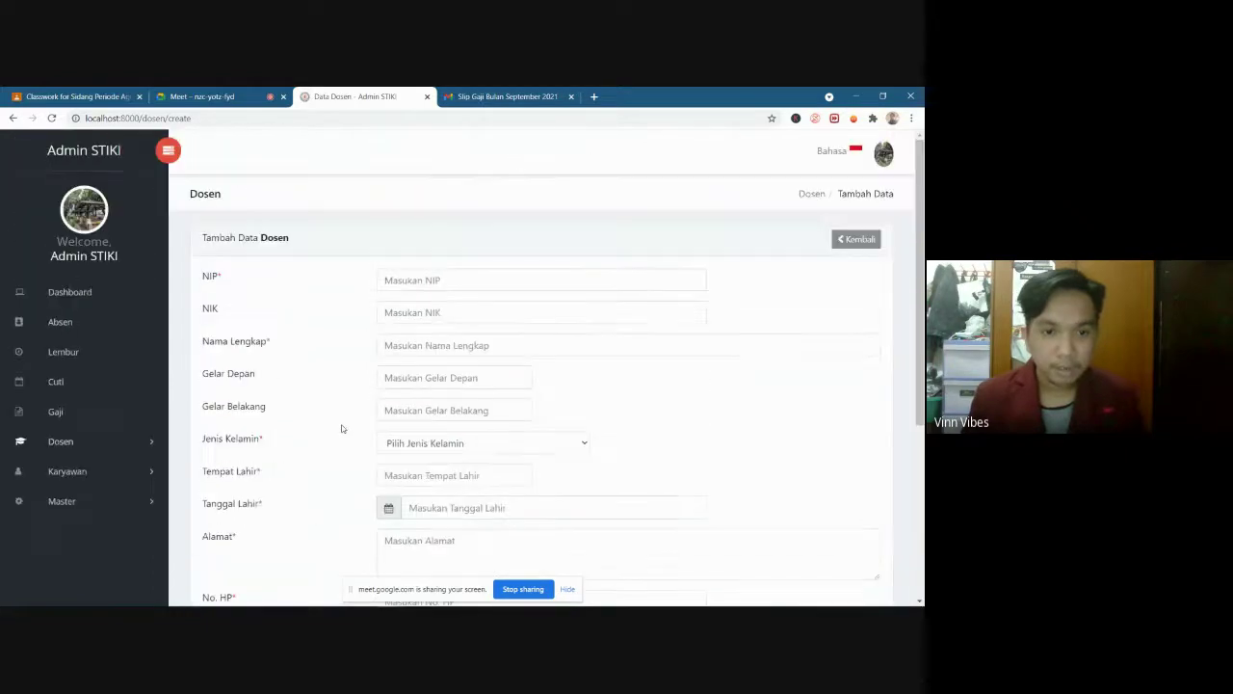
left_click(447, 280)
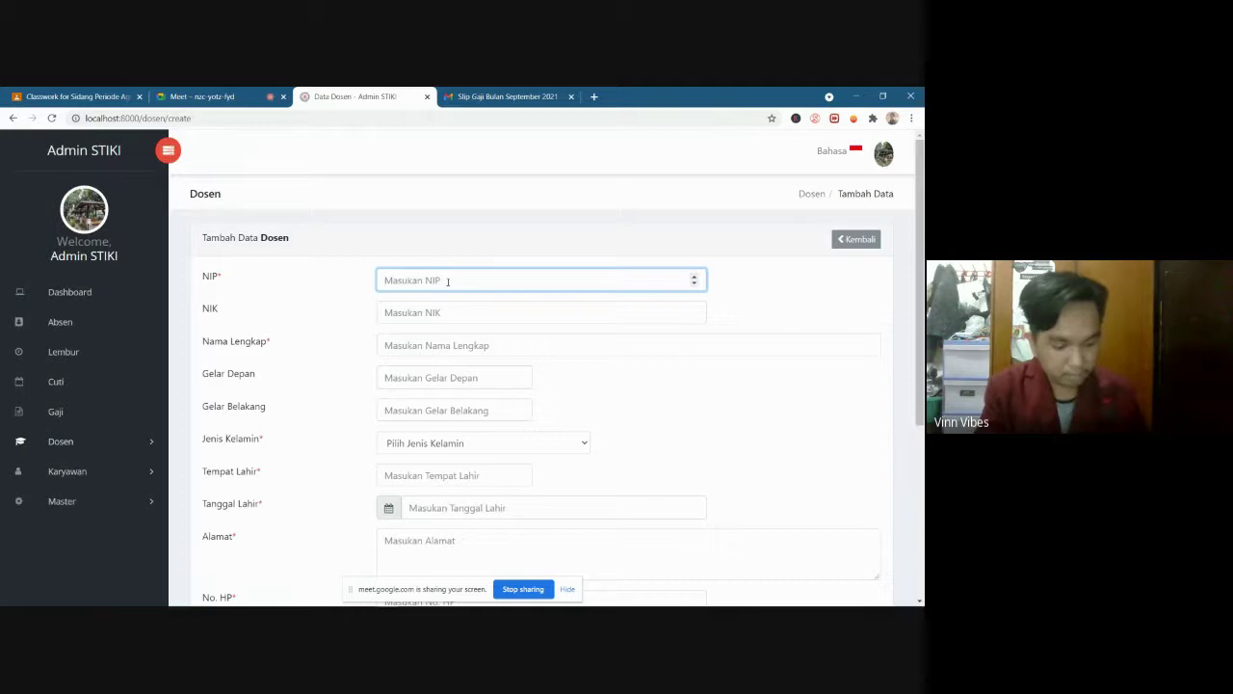
type("5620983")
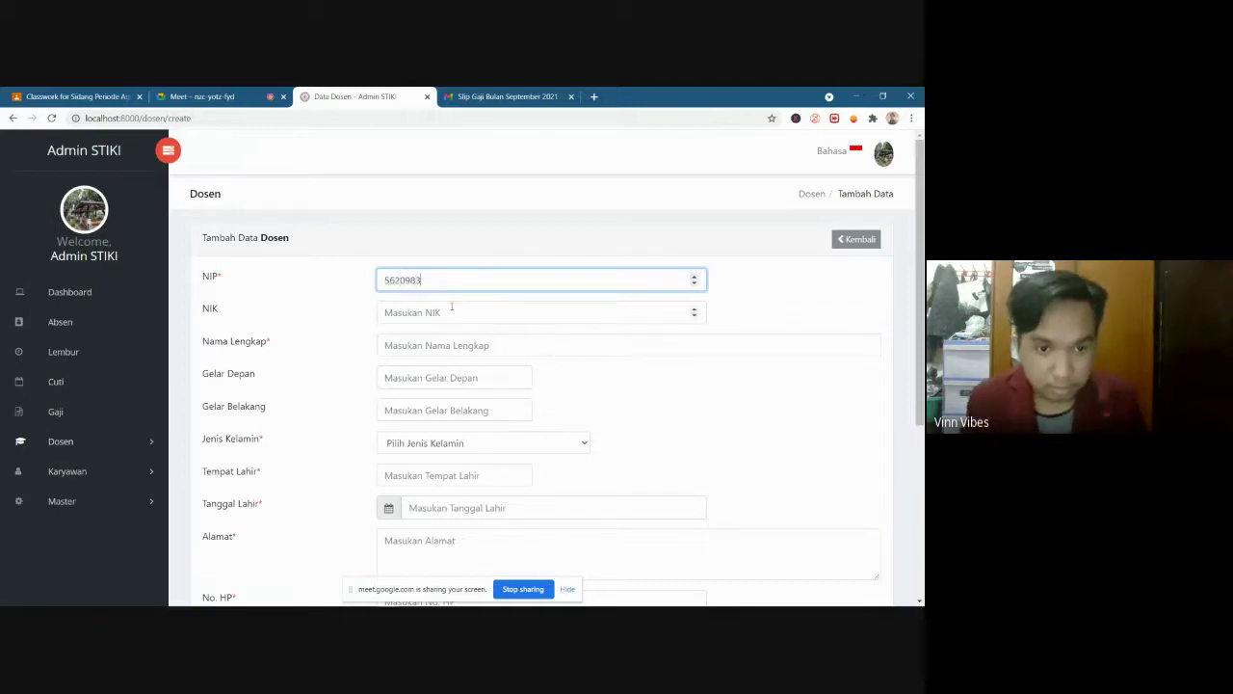
left_click(453, 313)
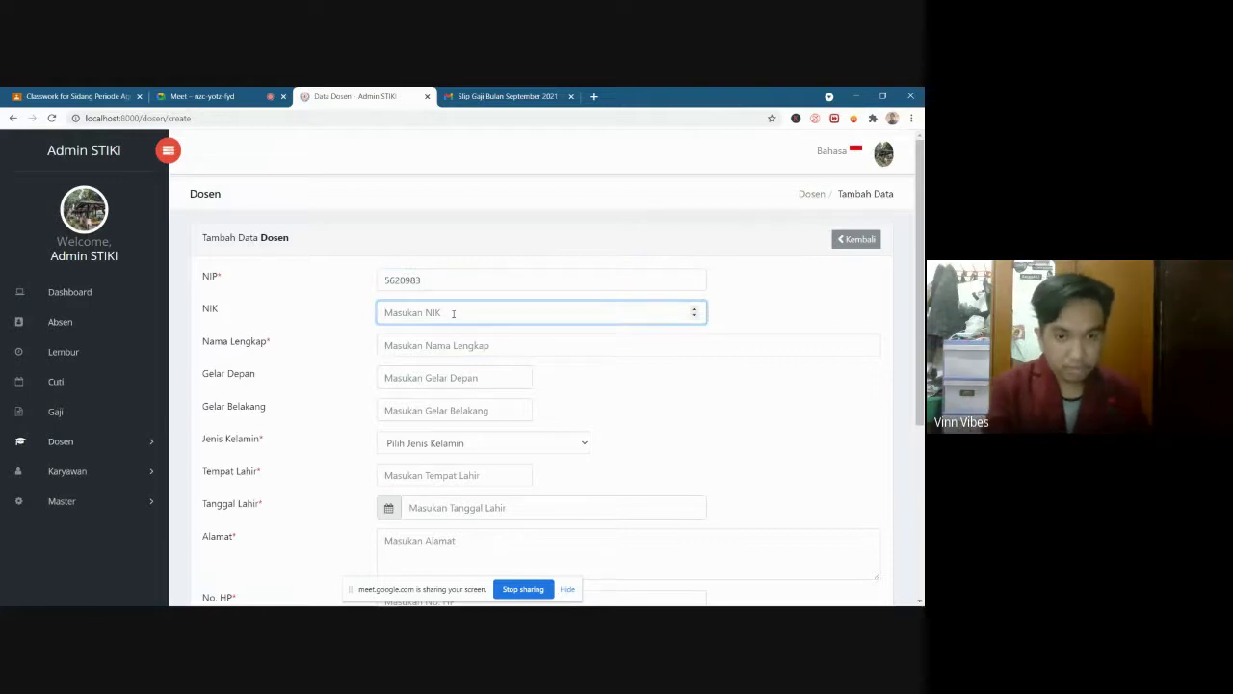
type("50999955")
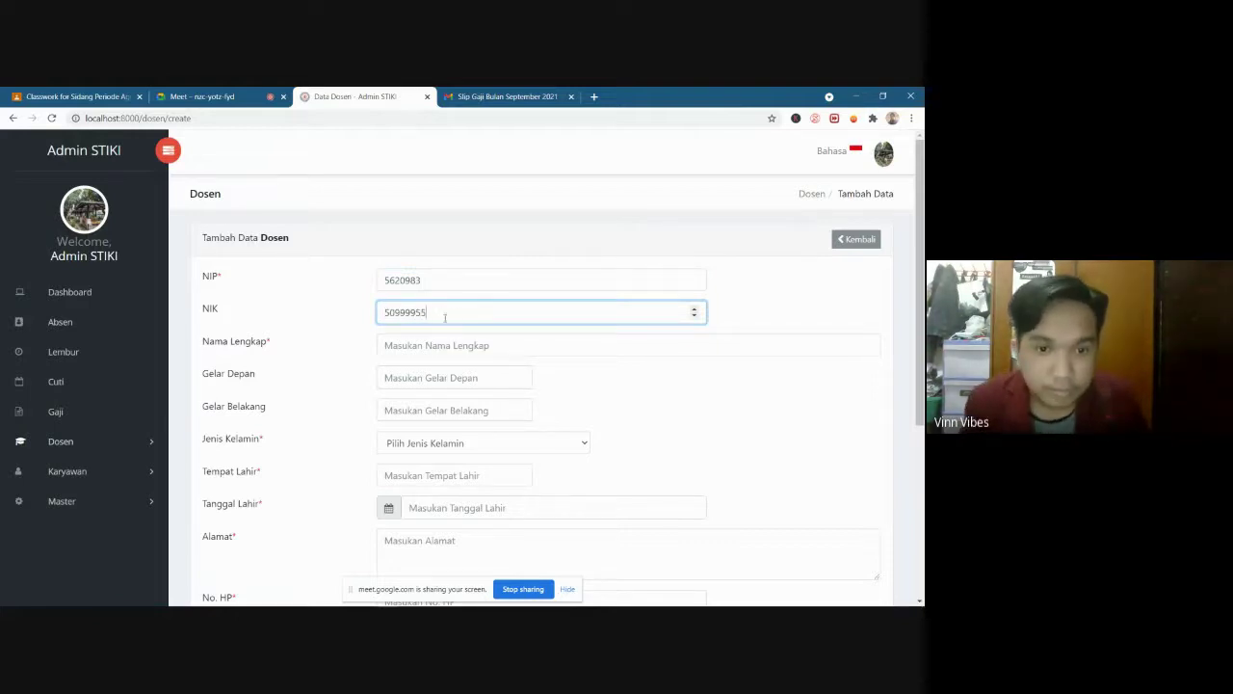
left_click(451, 348)
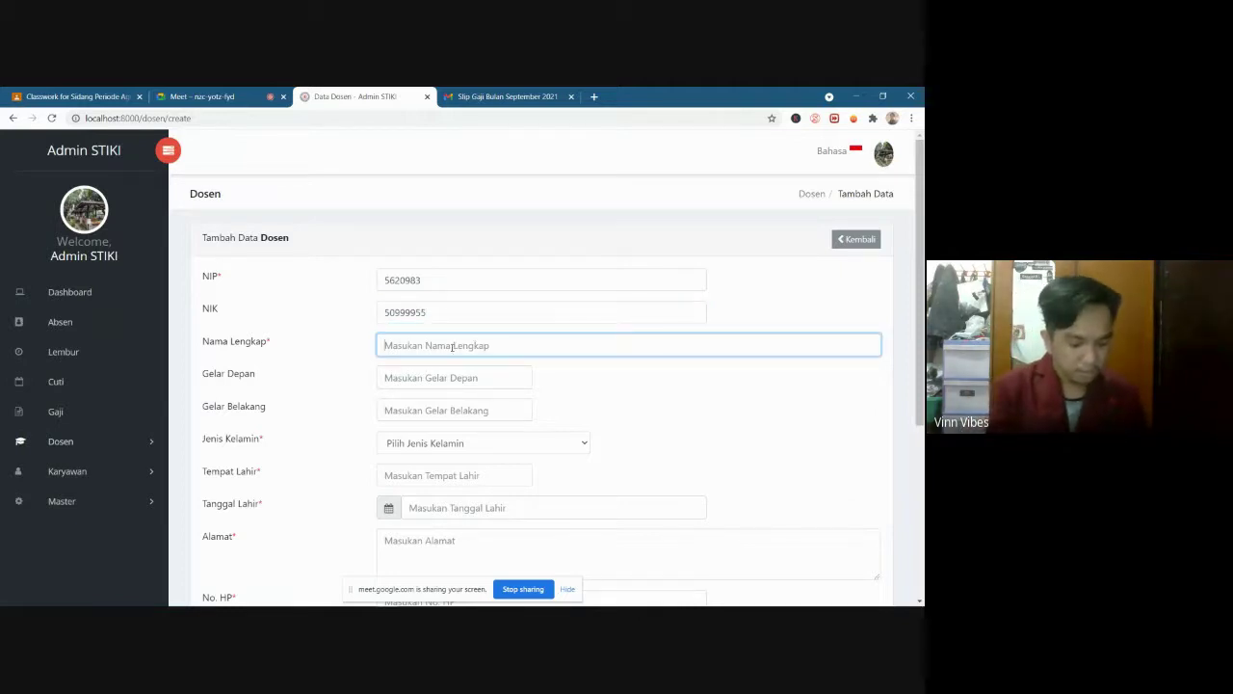
type("Jai")
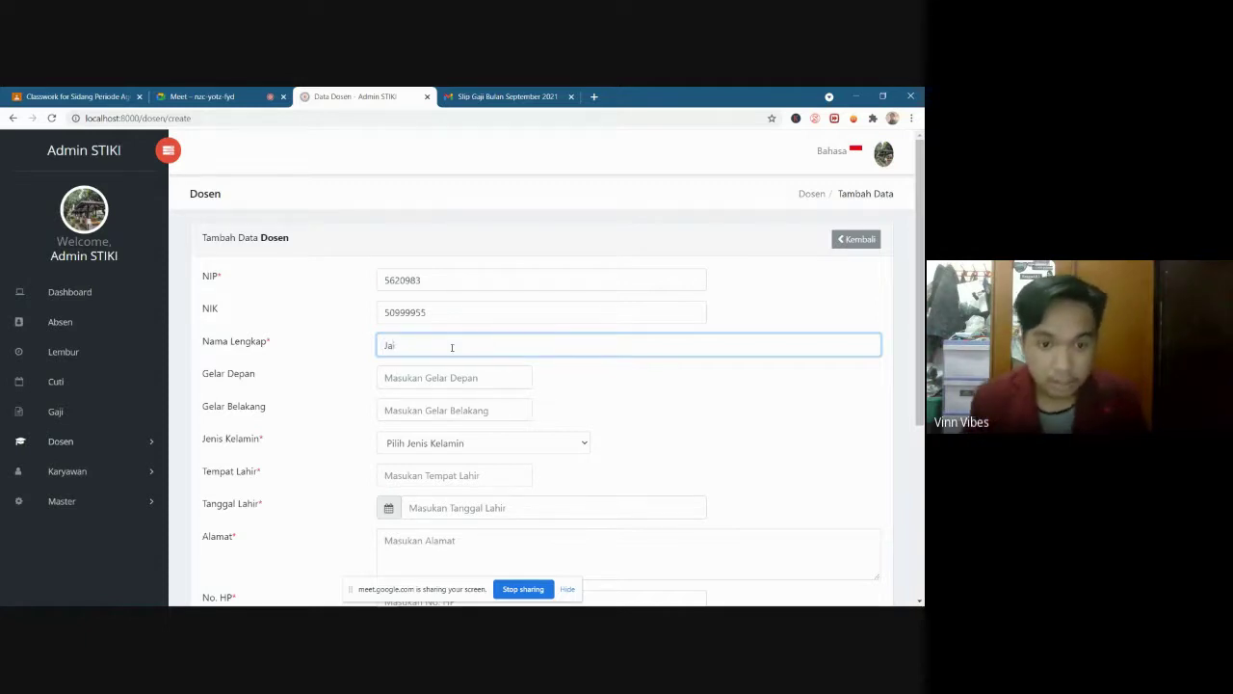
Leave both titles blank, set gender to Laki-laki and birthplace to Bandung
left_click(441, 381)
key("Tab")
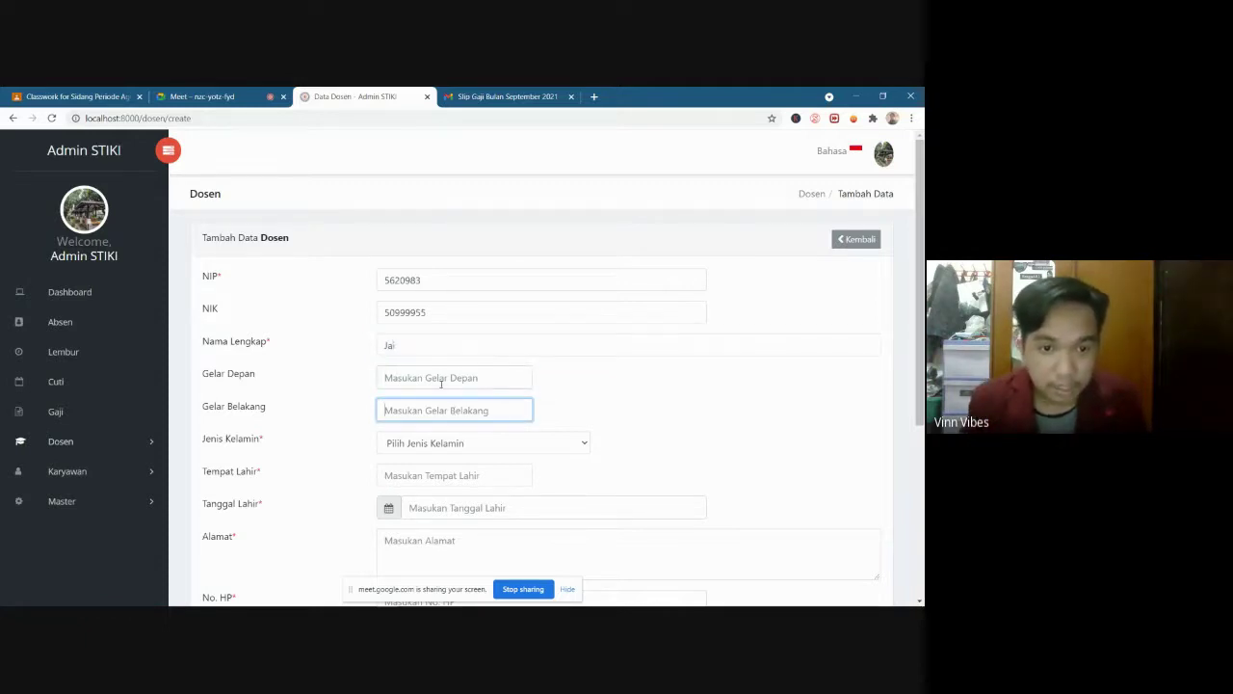
left_click(441, 381)
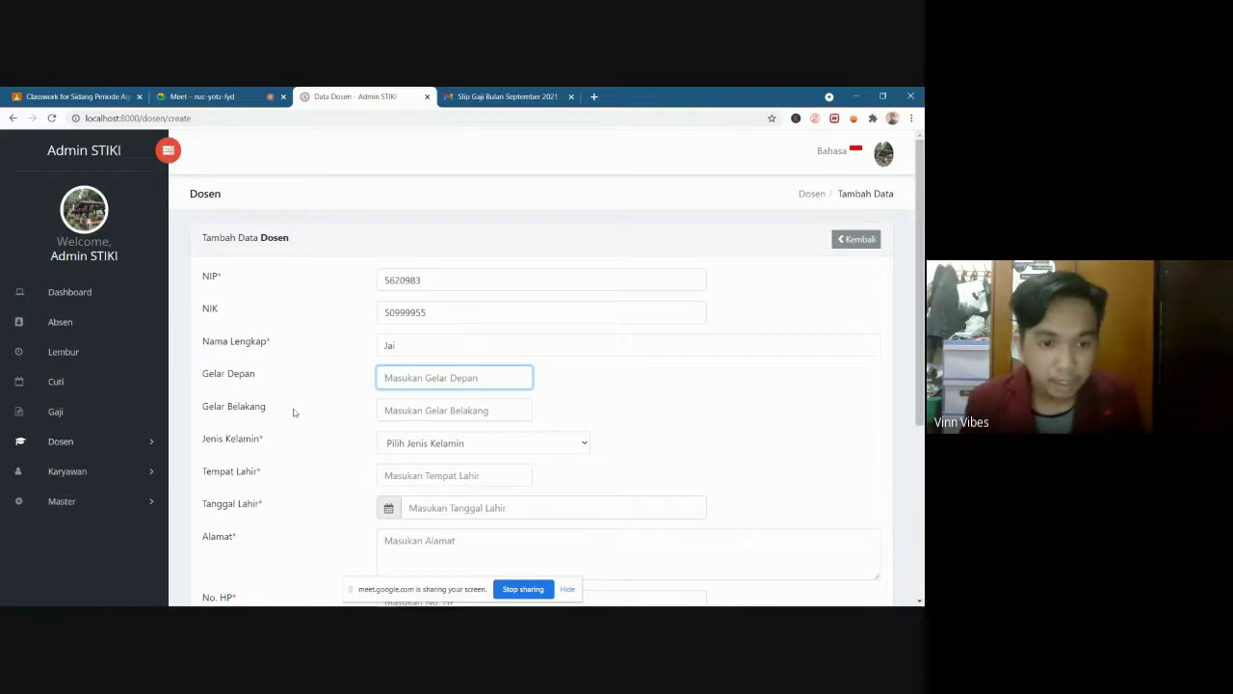
key("Tab")
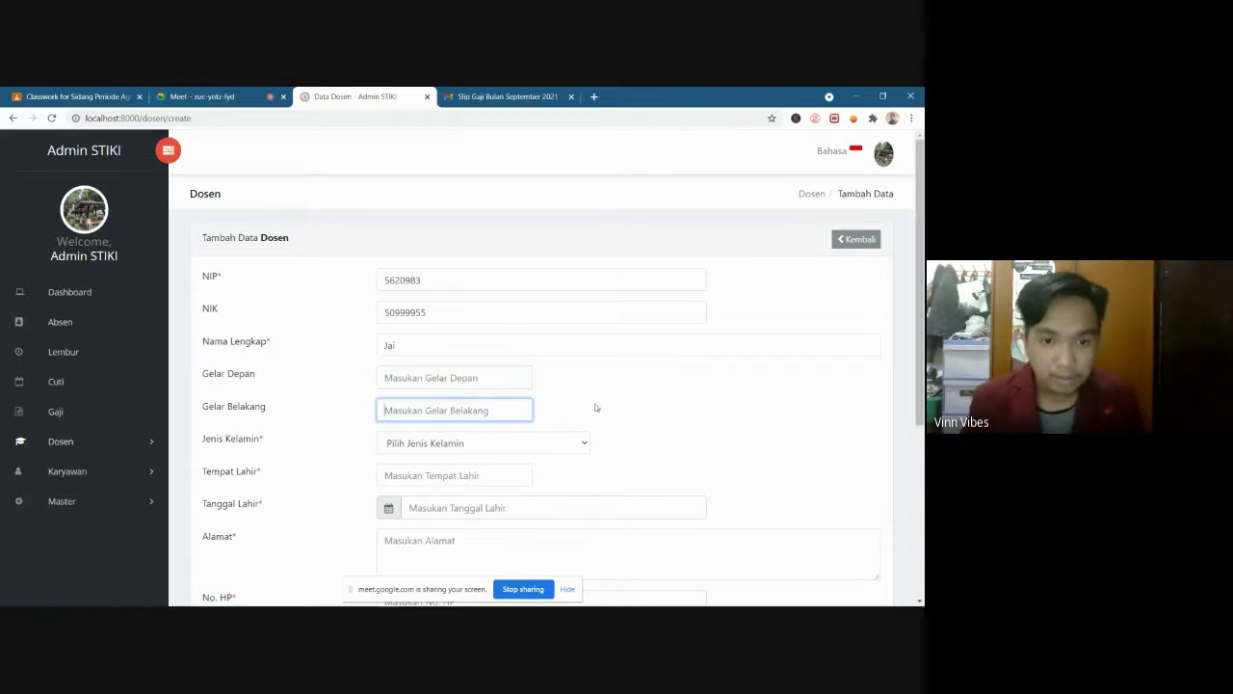
left_click(607, 410)
scroll(383, 391, "down", 1)
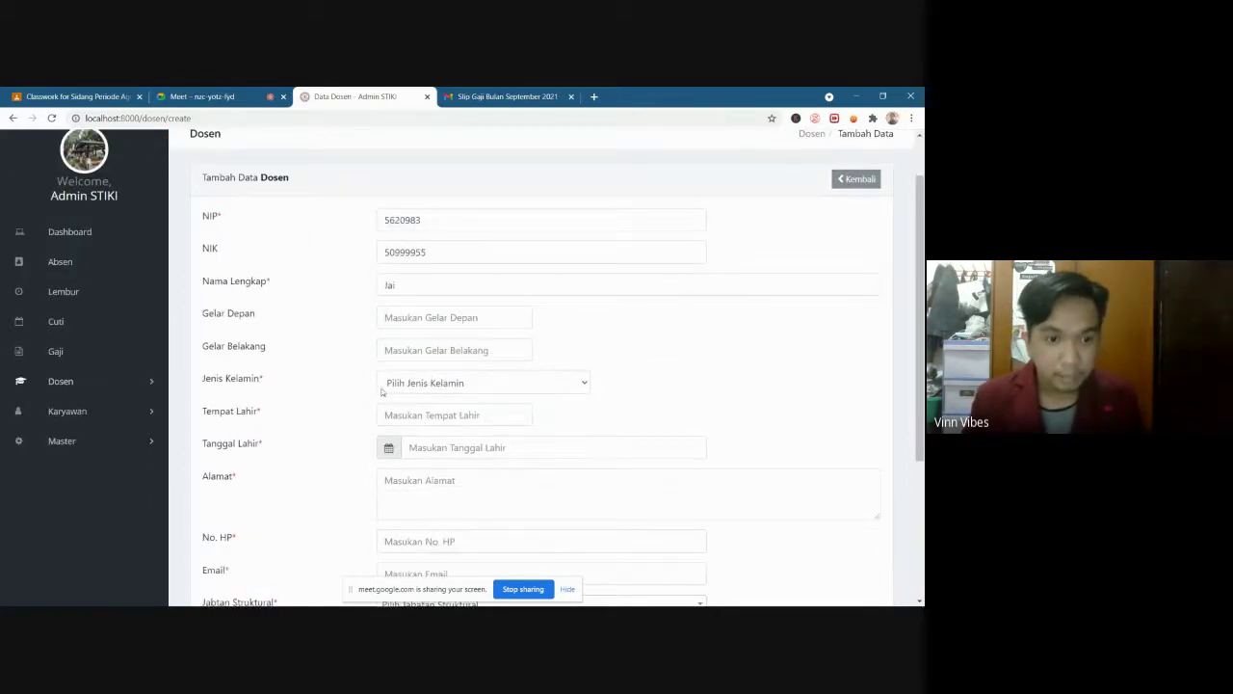
left_click(440, 381)
left_click(449, 414)
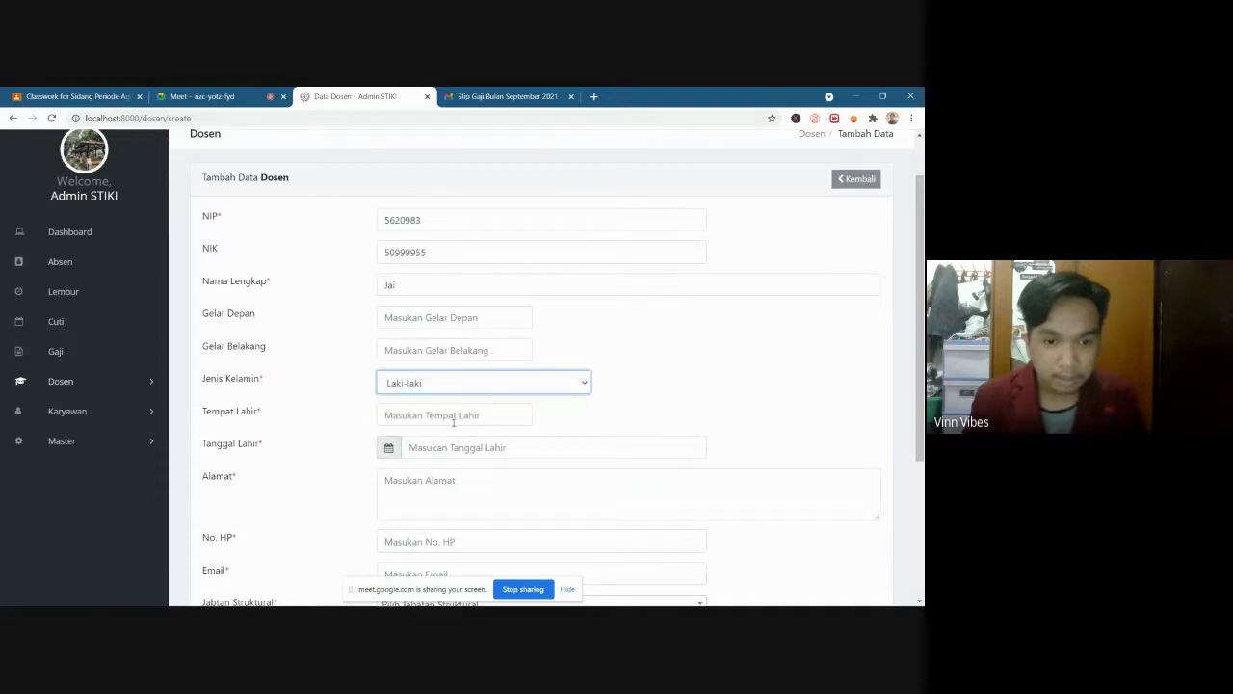
left_click(437, 415)
type("Ba")
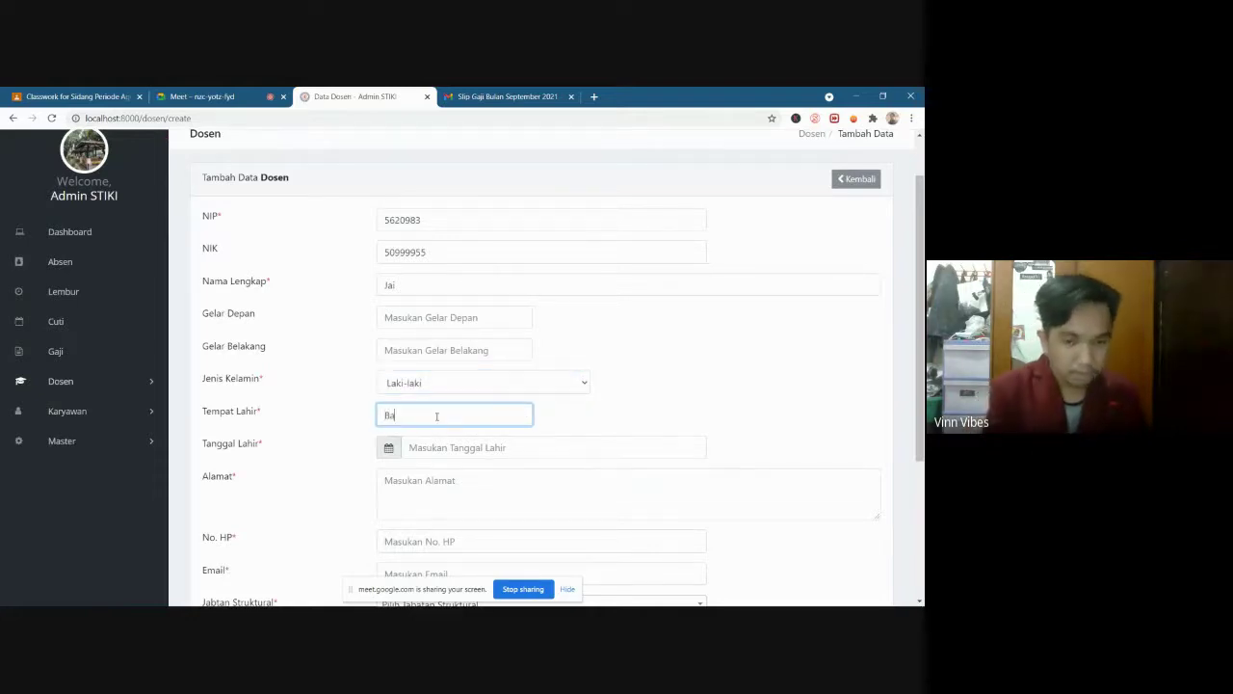
type("ndung")
Set birth date 05-09-2000 and address Bandung, and fill in the phone number and e-mail
left_click(457, 446)
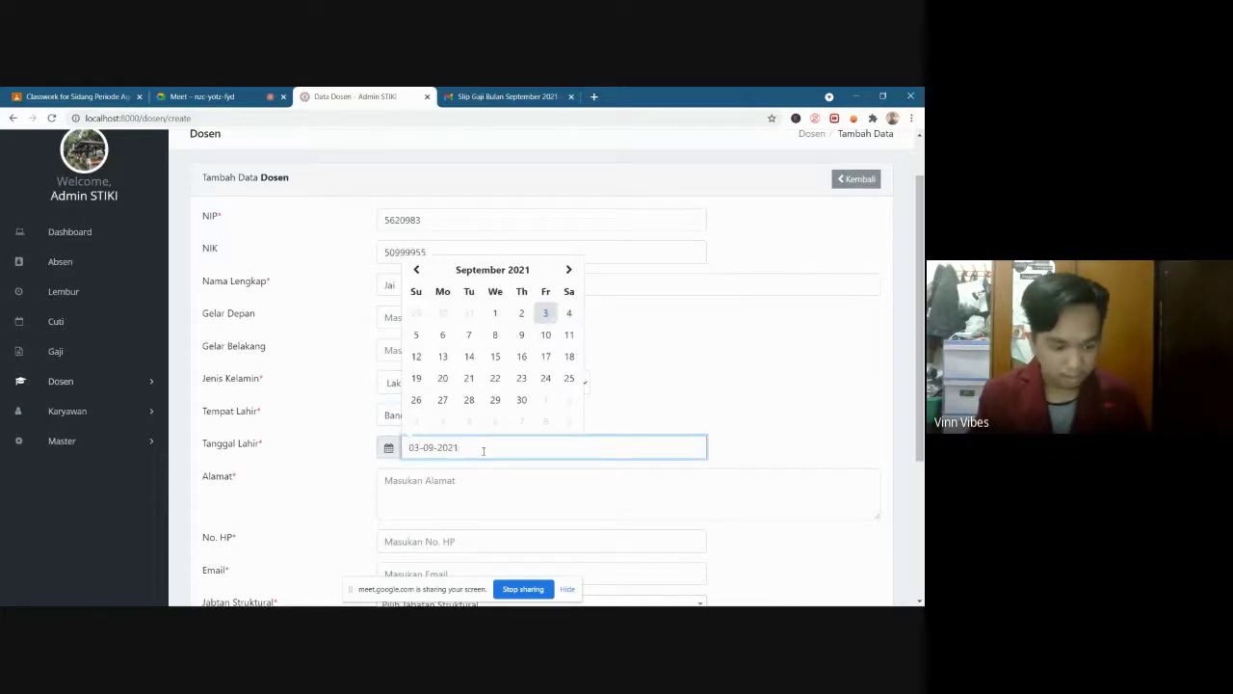
key("BackSpace")
type("5")
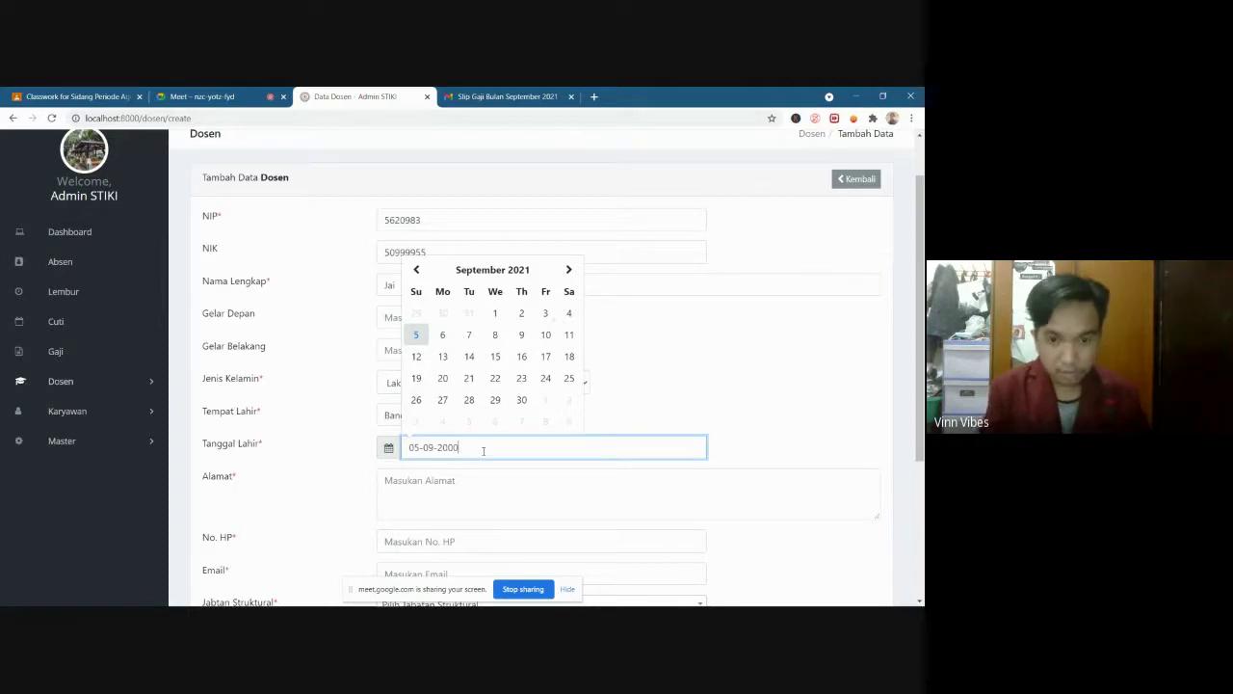
left_click(708, 400)
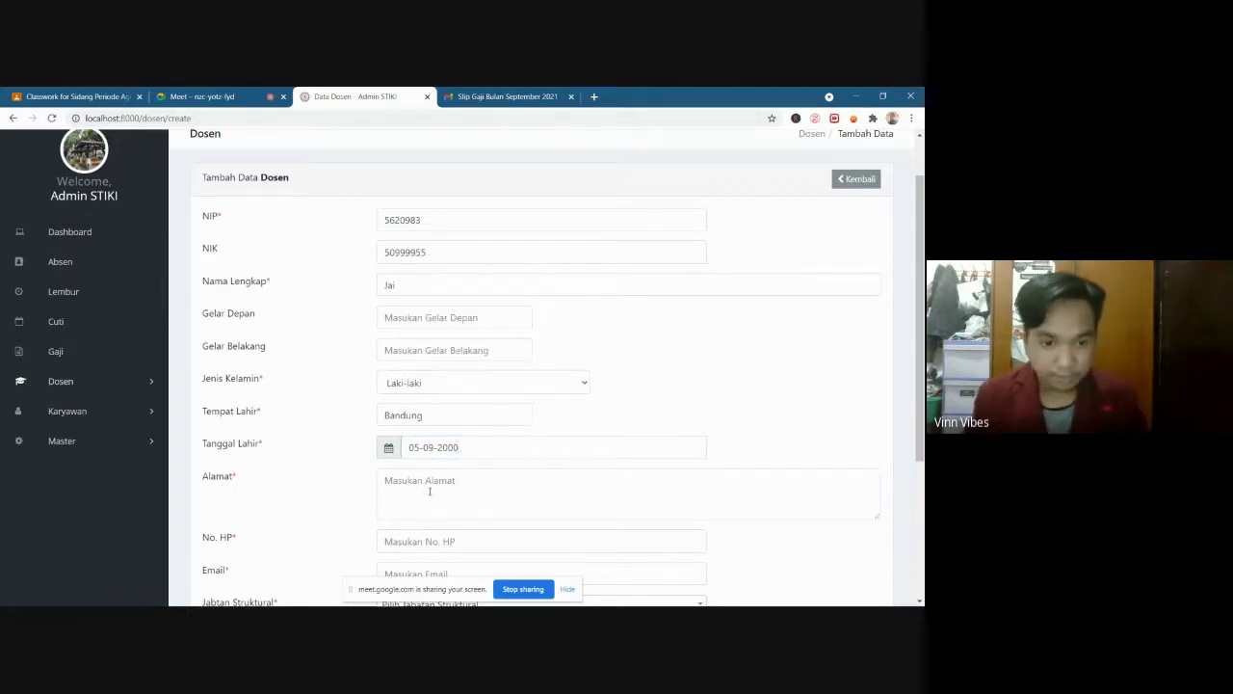
left_click(430, 492)
type("Bandu")
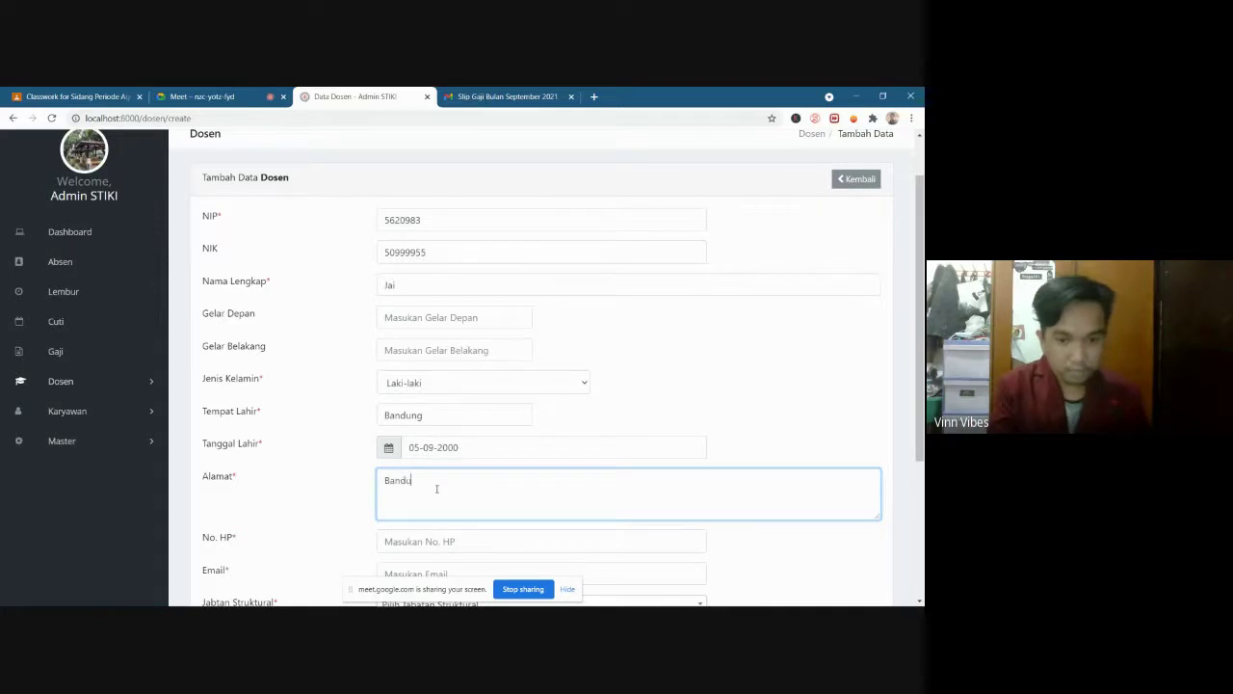
type("ng")
scroll(433, 487, "down", 1)
left_click(431, 482)
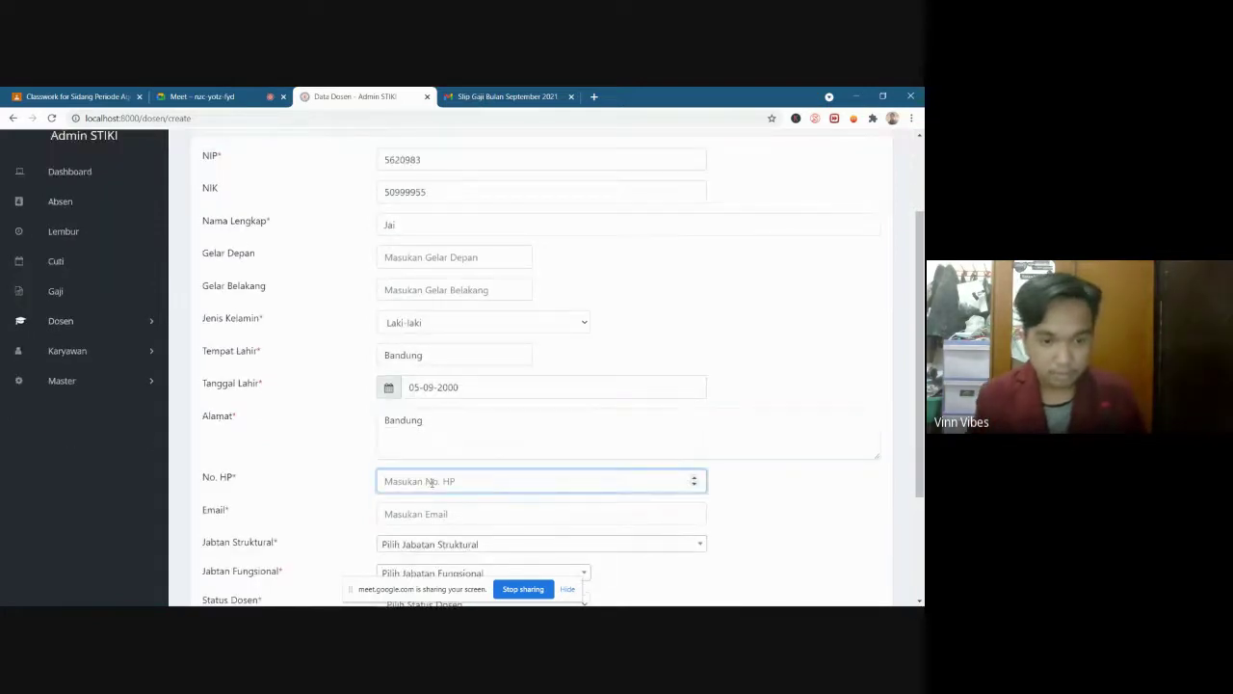
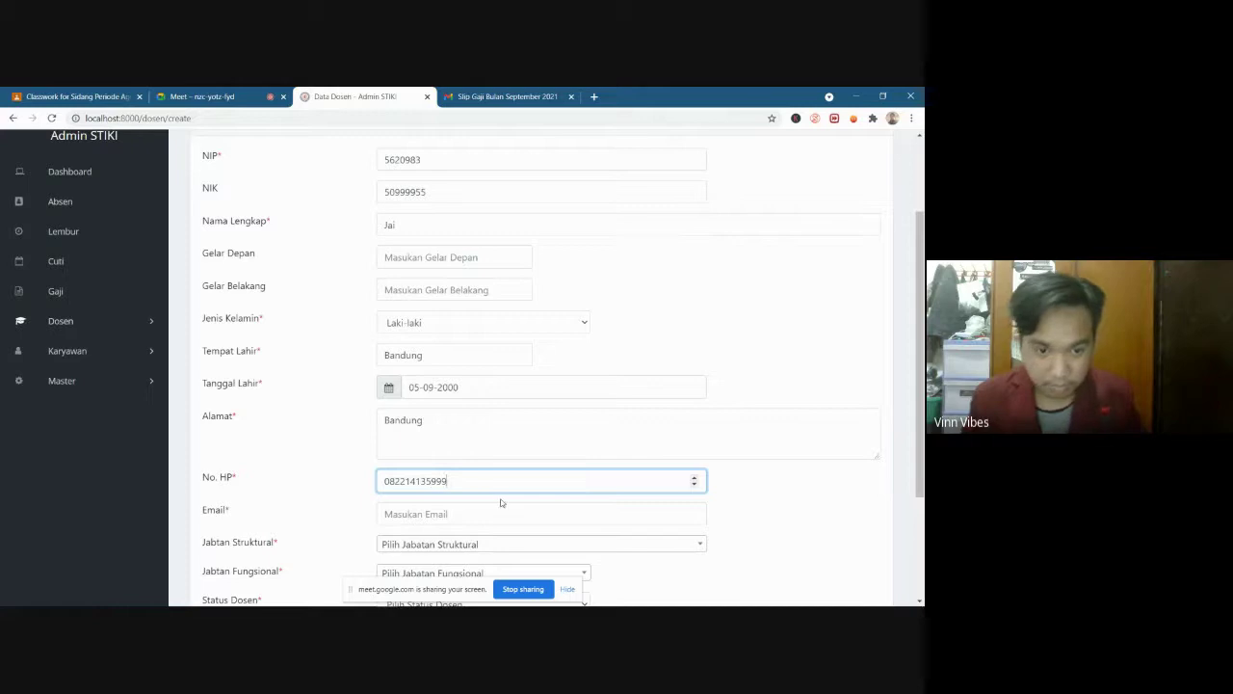
left_click(501, 514)
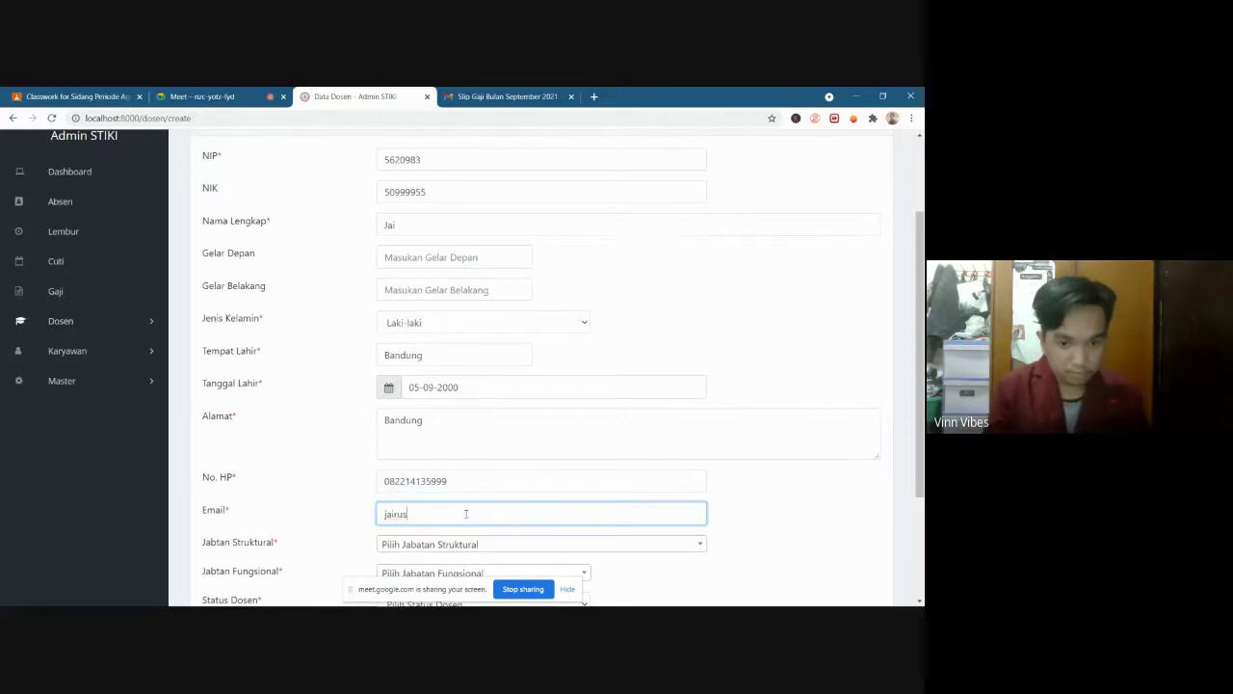
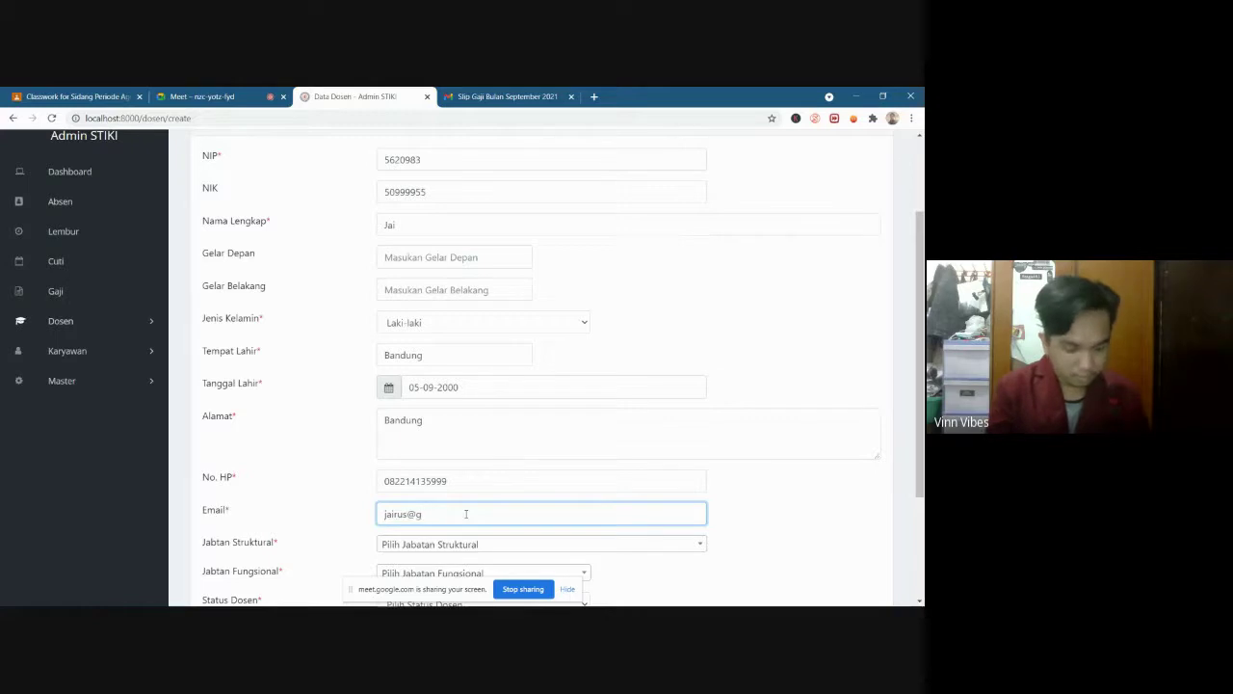
scroll(465, 514, "down", 2)
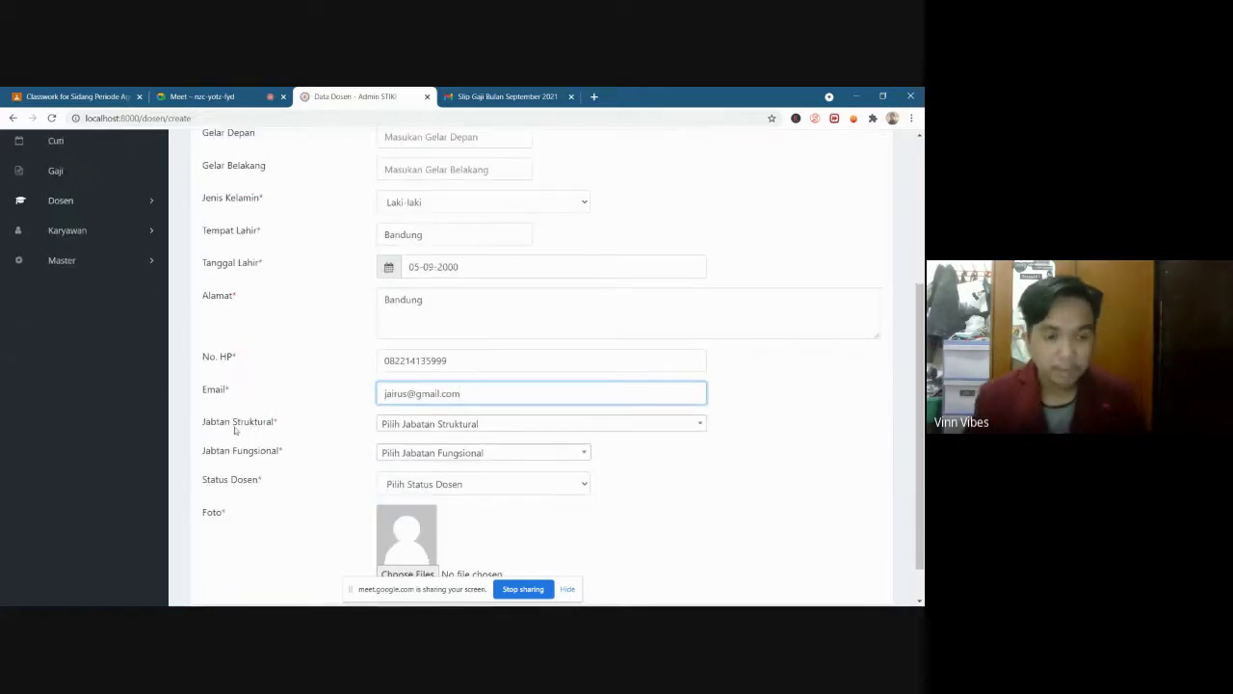
Set Jabatan Struktural to D3 SI - Kepala Prodi
left_click(433, 426)
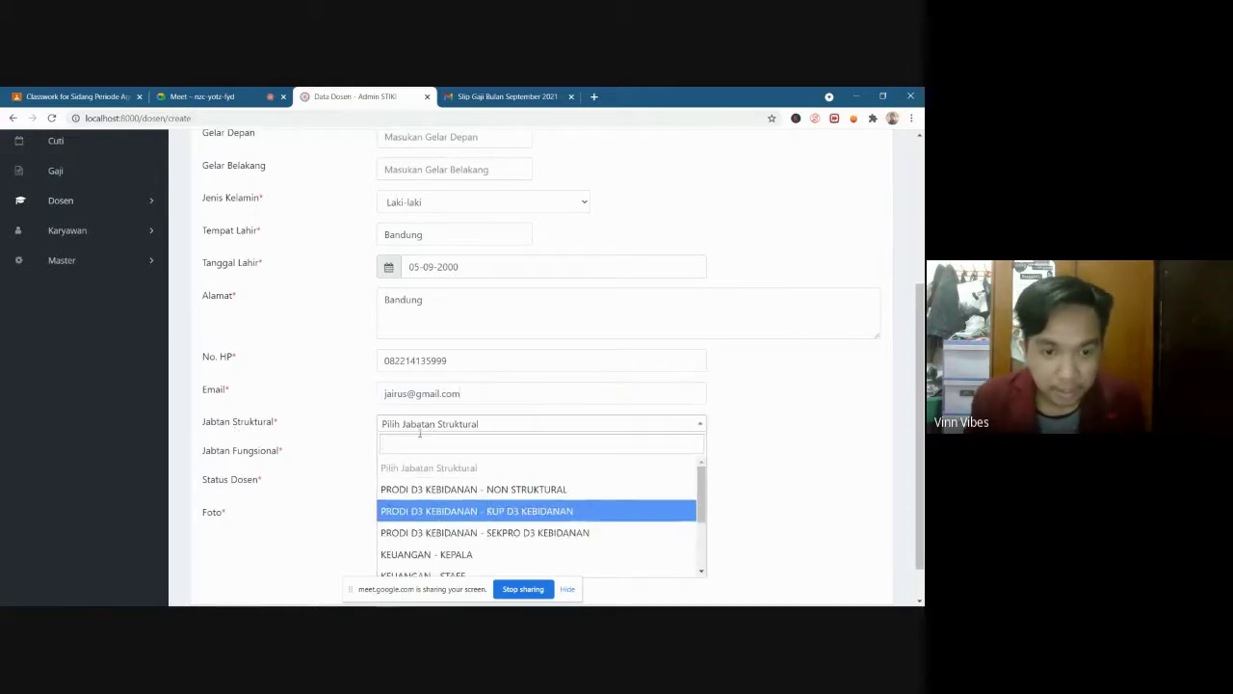
left_click(430, 427)
left_click(412, 429)
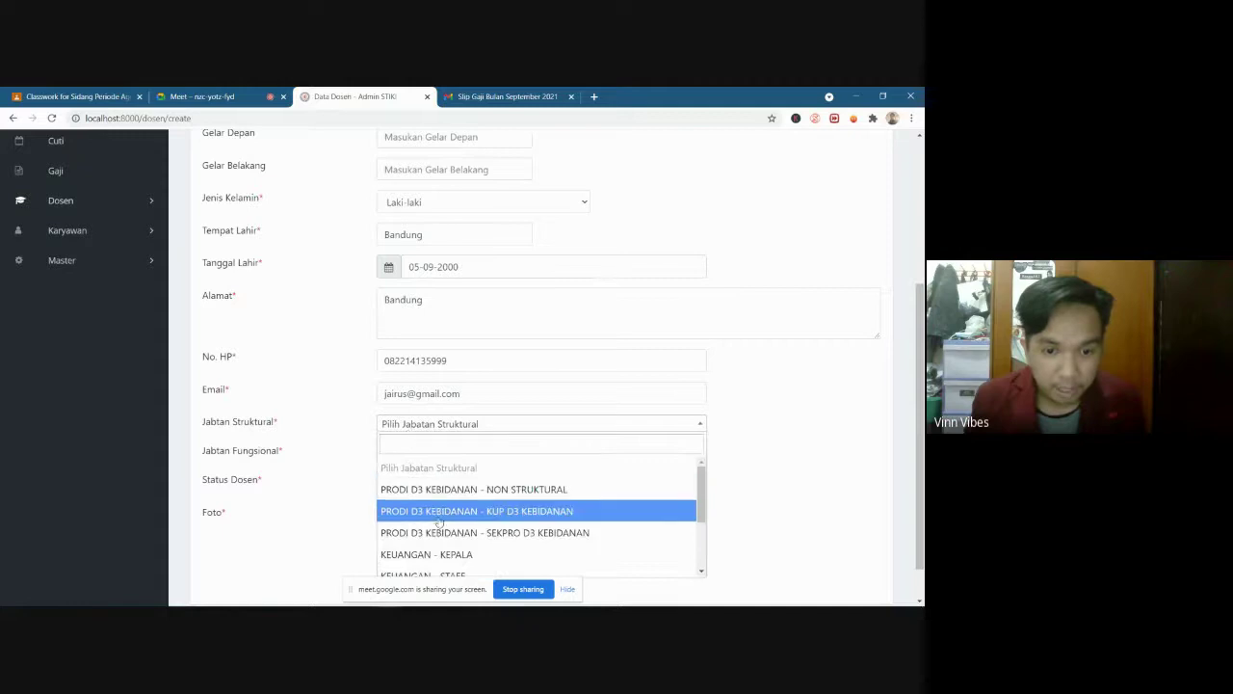
scroll(445, 511, "down", 3)
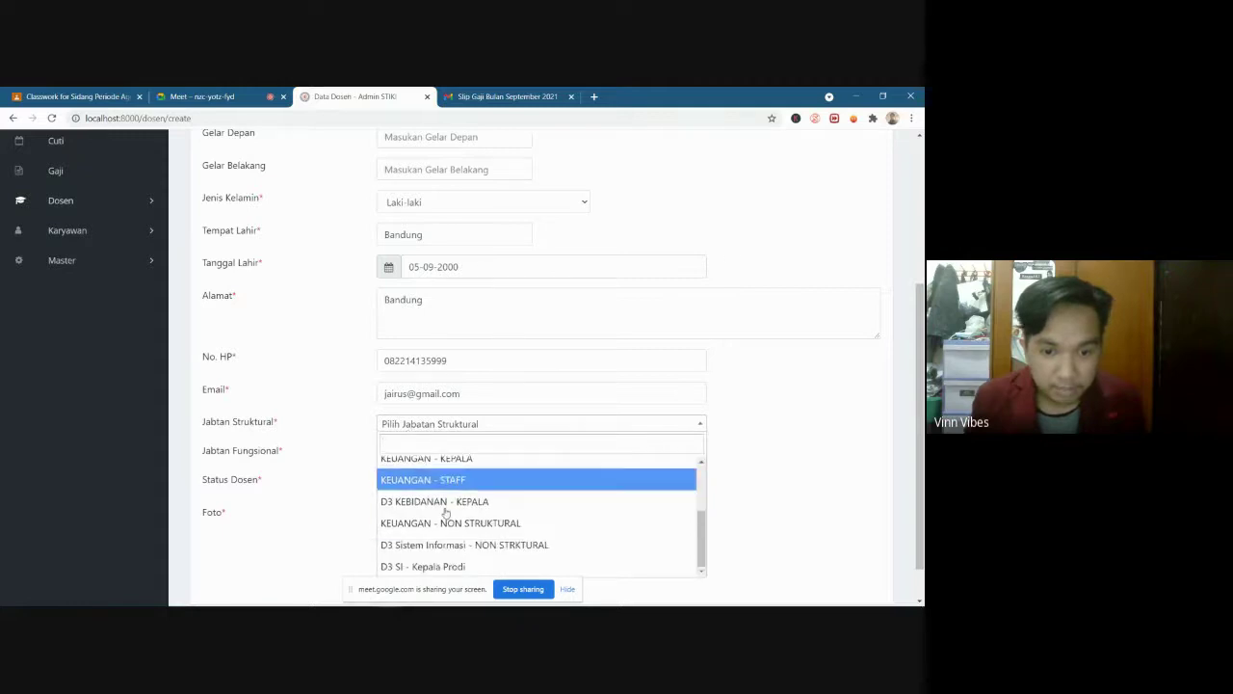
scroll(445, 513, "up", 3)
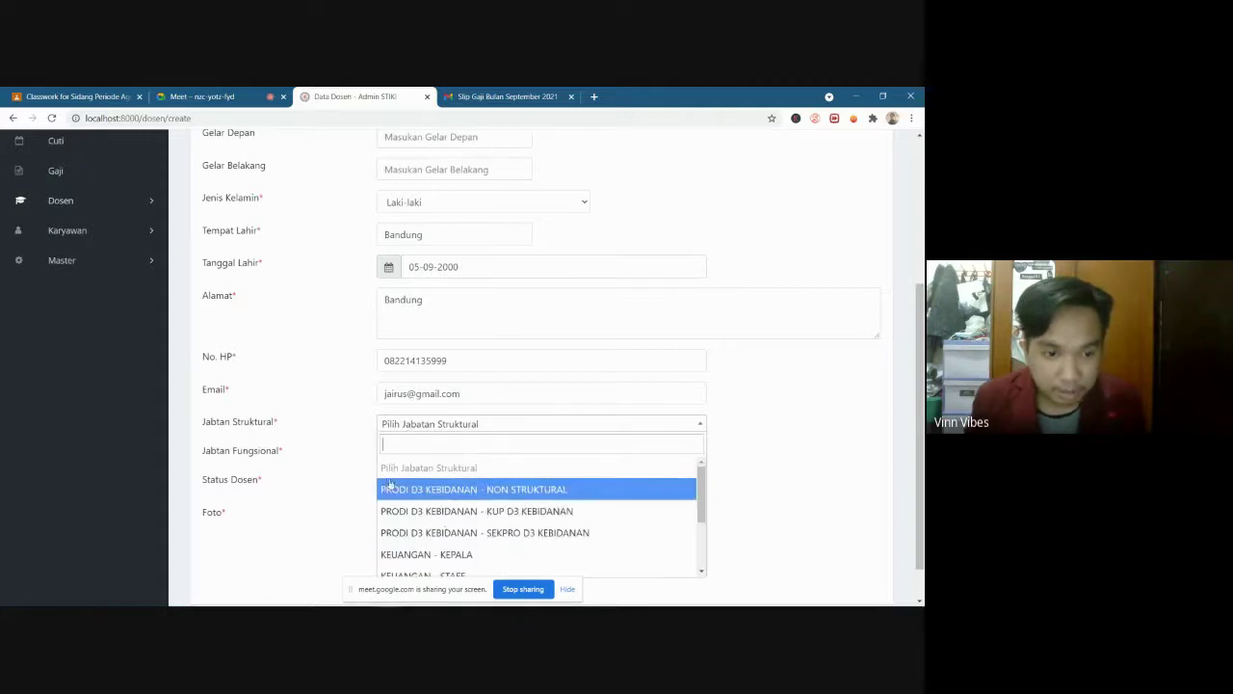
scroll(448, 532, "down", 3)
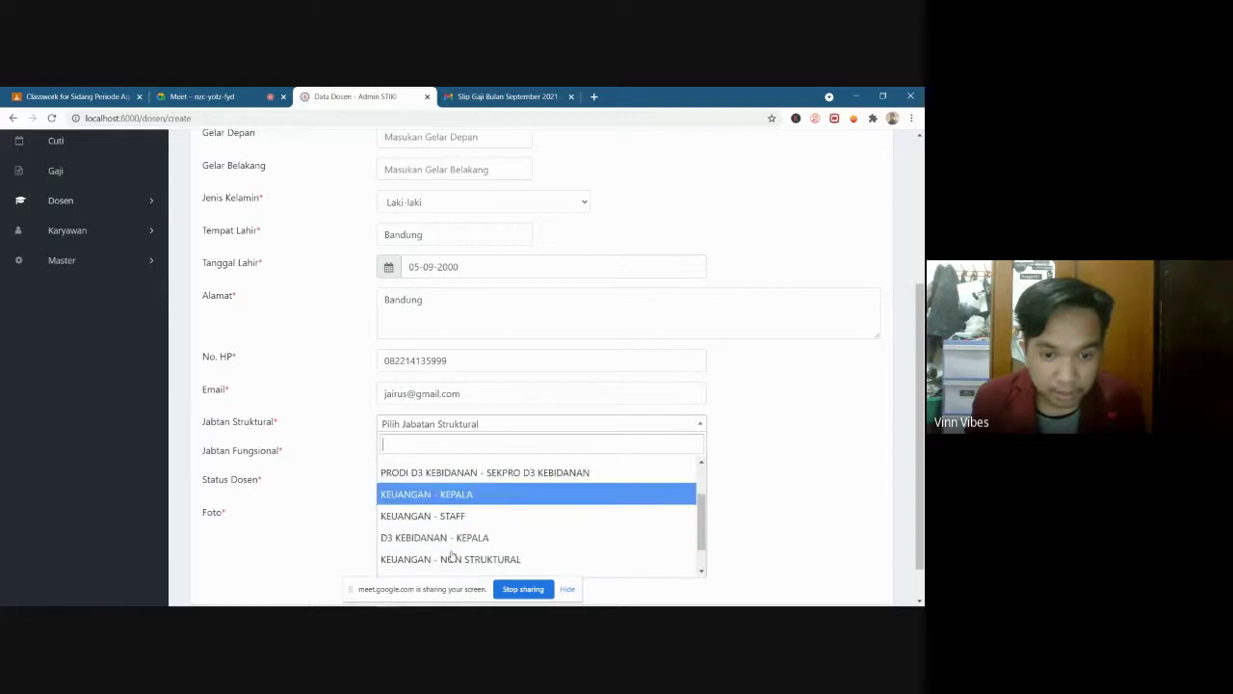
scroll(448, 533, "down", 4)
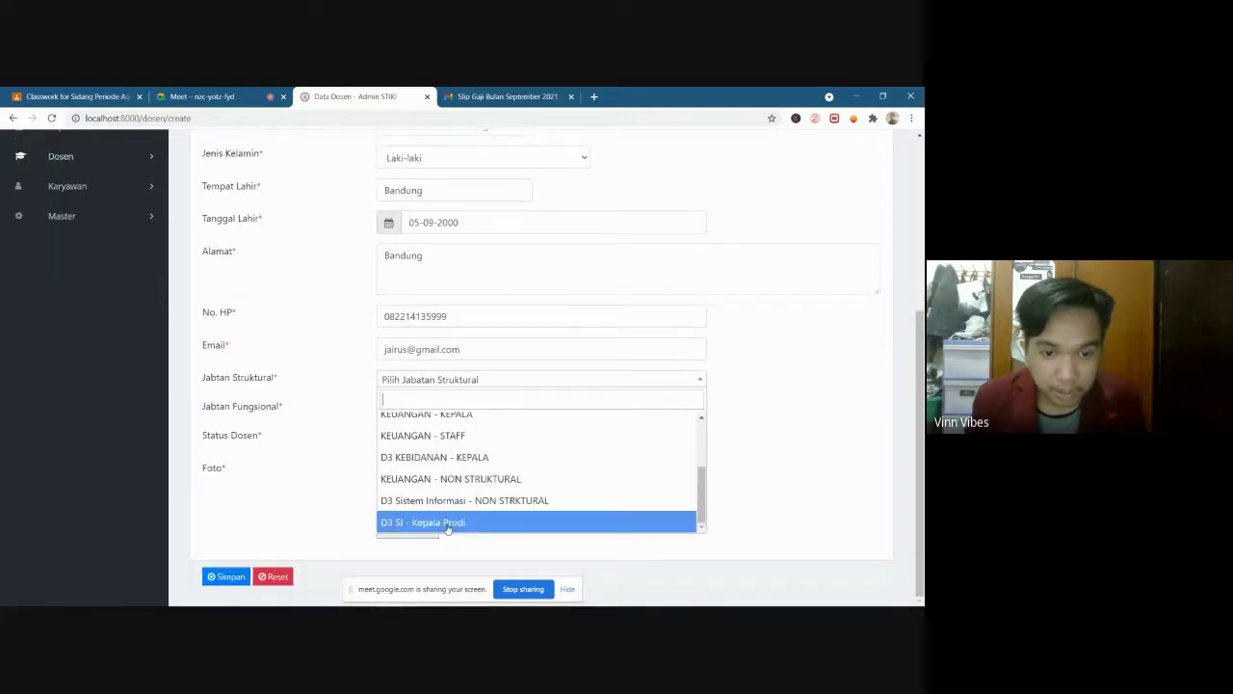
left_click(448, 528)
Set Jabatan Fungsional to Dosen - Pertama and Status Dosen to Tetap
scroll(279, 469, "up", 1)
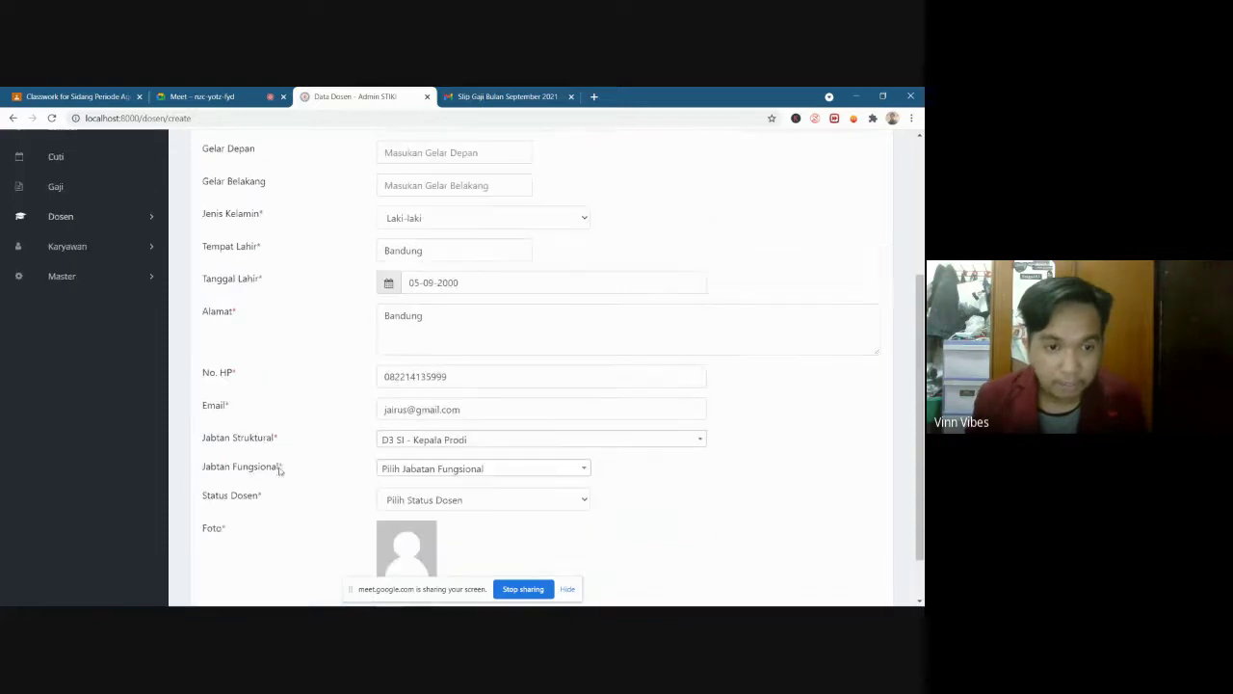
left_click(435, 472)
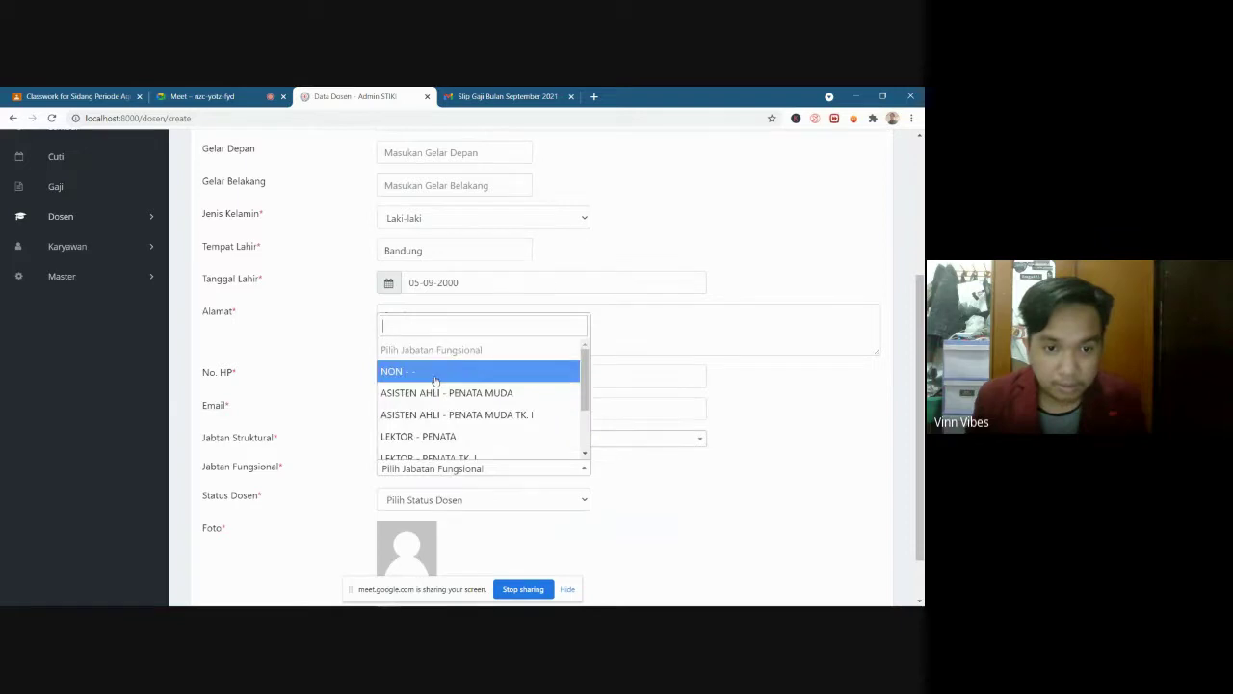
scroll(436, 381, "down", 3)
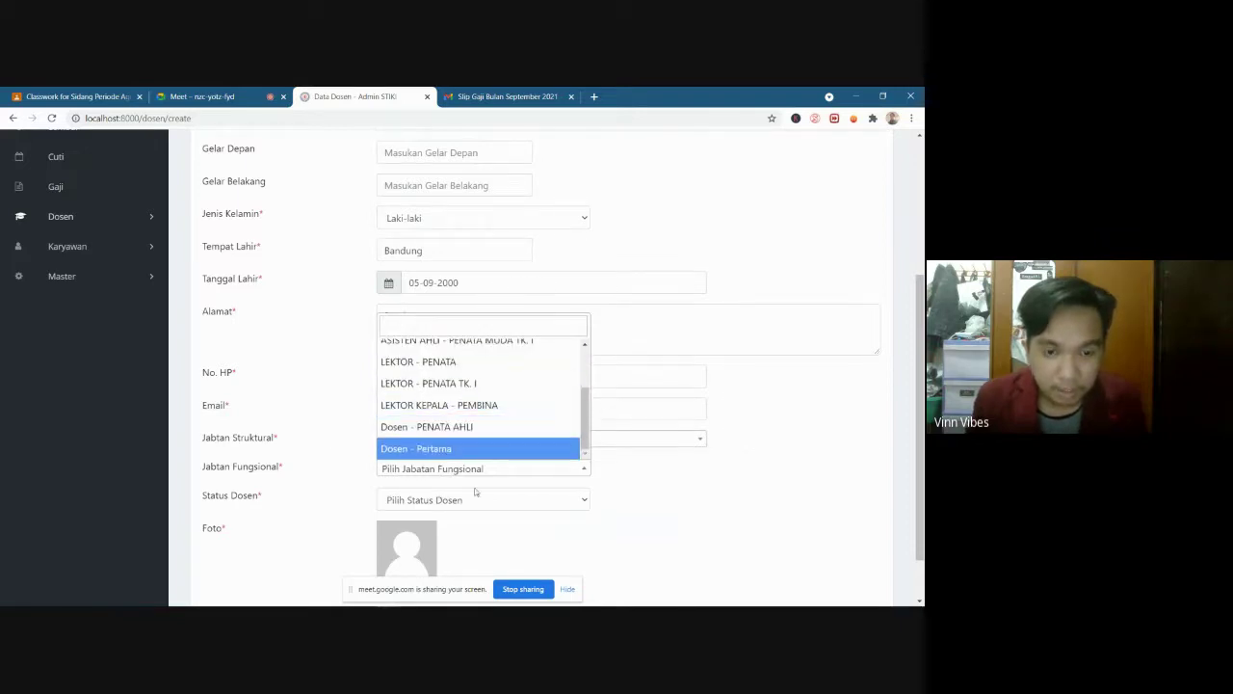
left_click(458, 449)
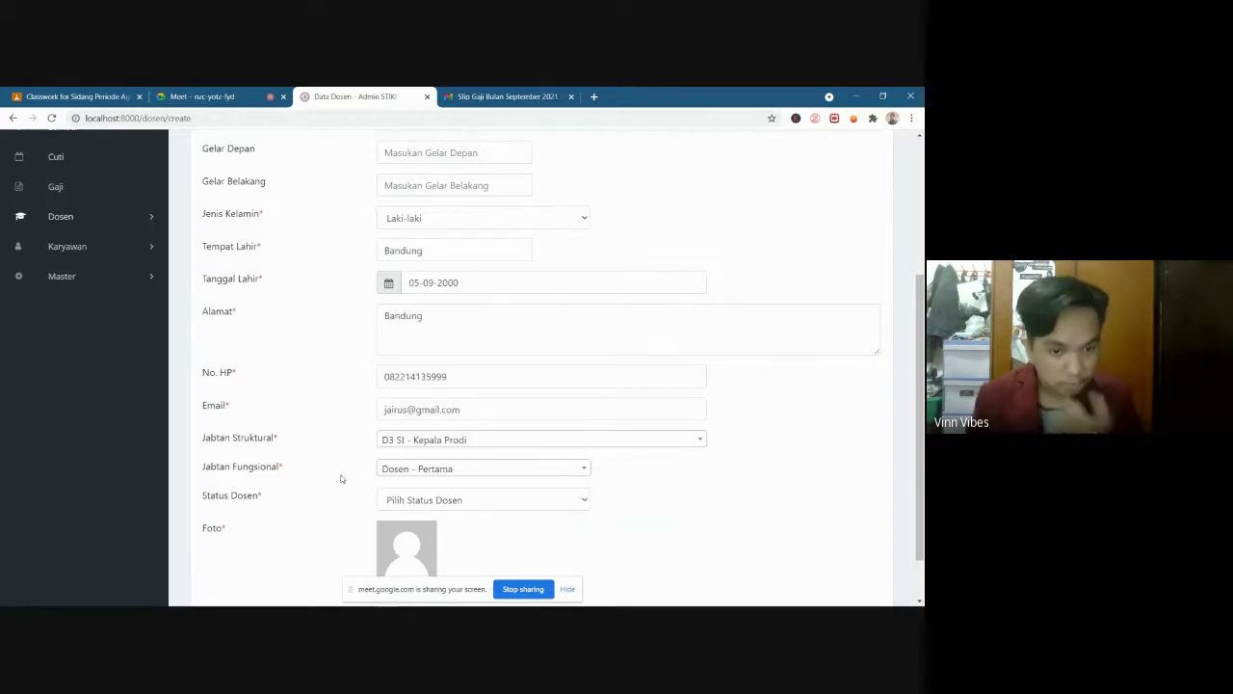
scroll(340, 479, "down", 1)
left_click(438, 441)
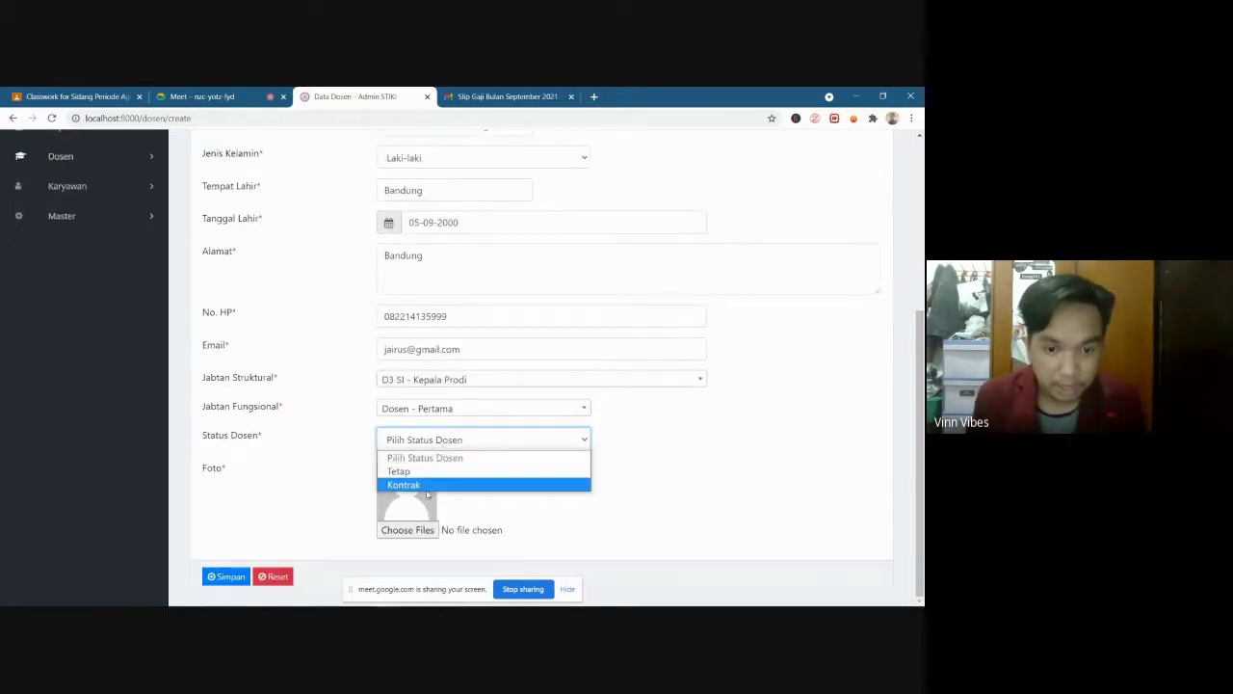
left_click(421, 472)
left_click(412, 531)
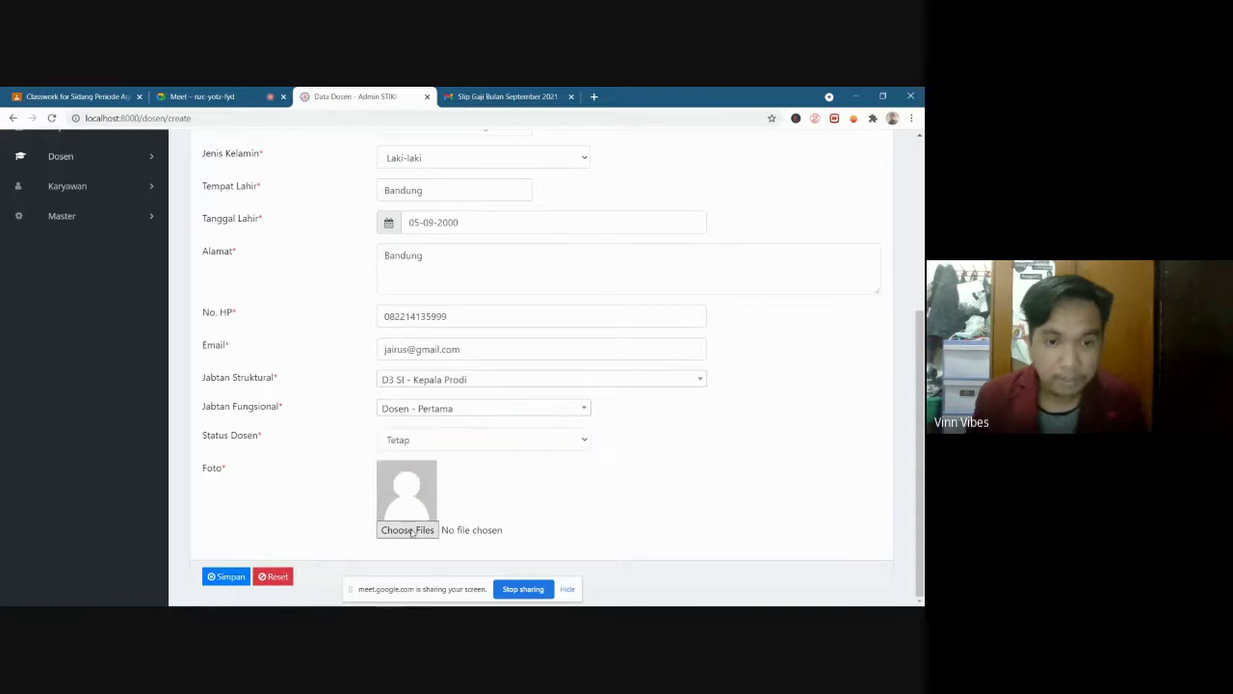
Attach the portrait photo and save the new lecturer record
left_click(386, 323)
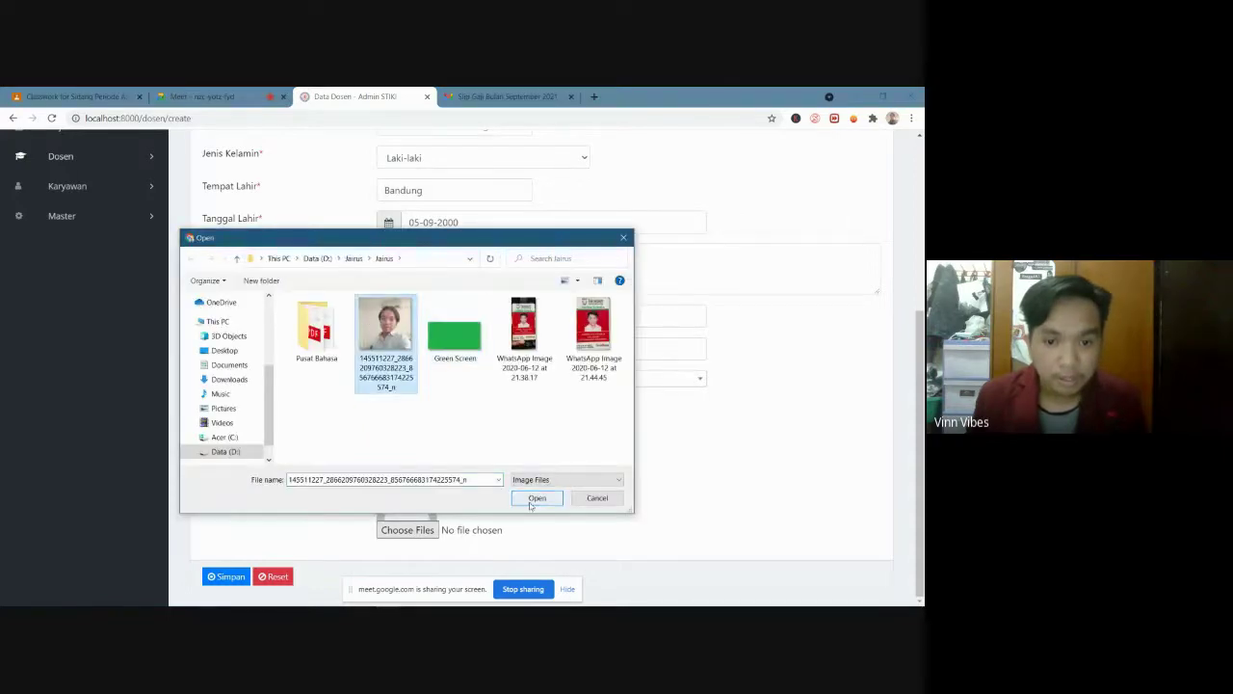
left_click(536, 497)
left_click(226, 578)
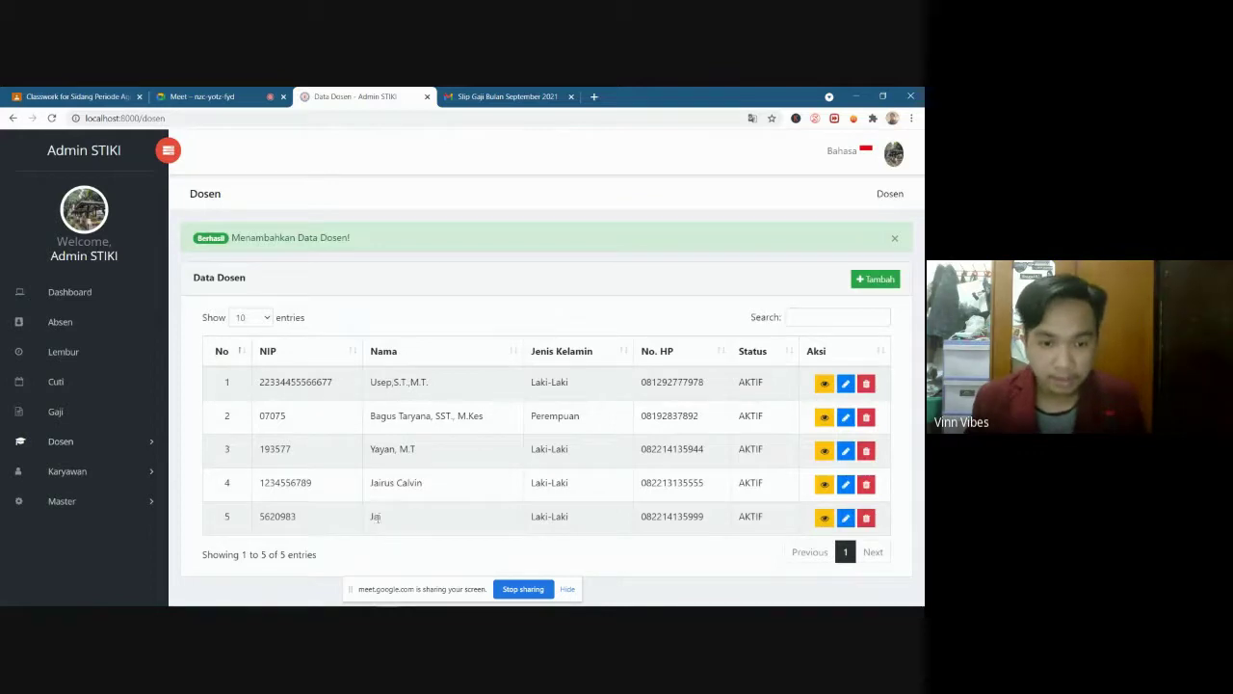
Open the new lecturer's Detail Dosen page and look over its empty panels
left_click(825, 519)
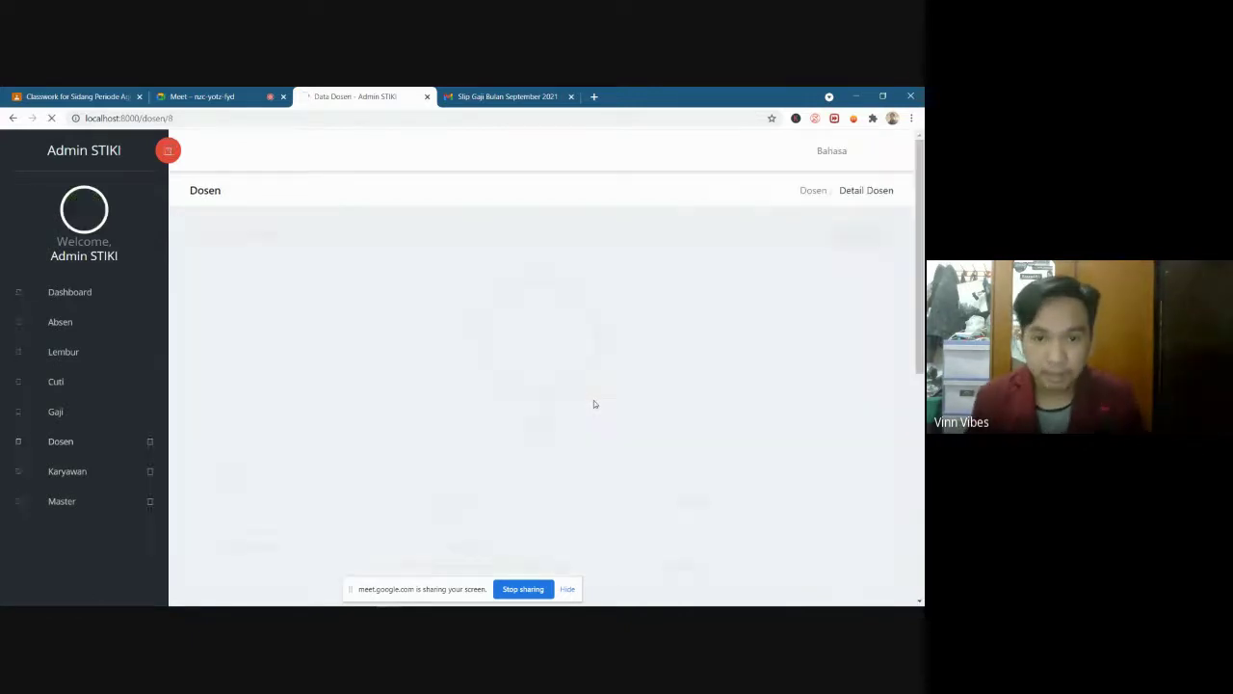
scroll(716, 431, "down", 1)
scroll(716, 430, "down", 4)
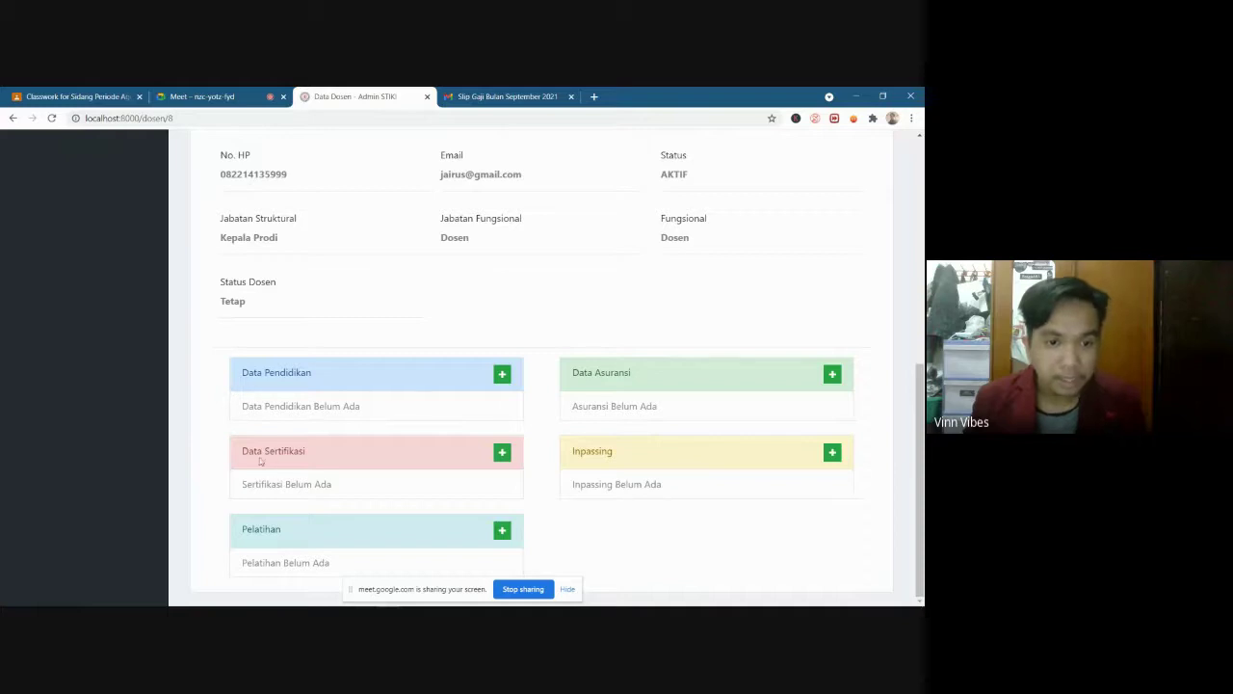
left_click_drag(243, 451, 344, 457)
left_click(260, 527)
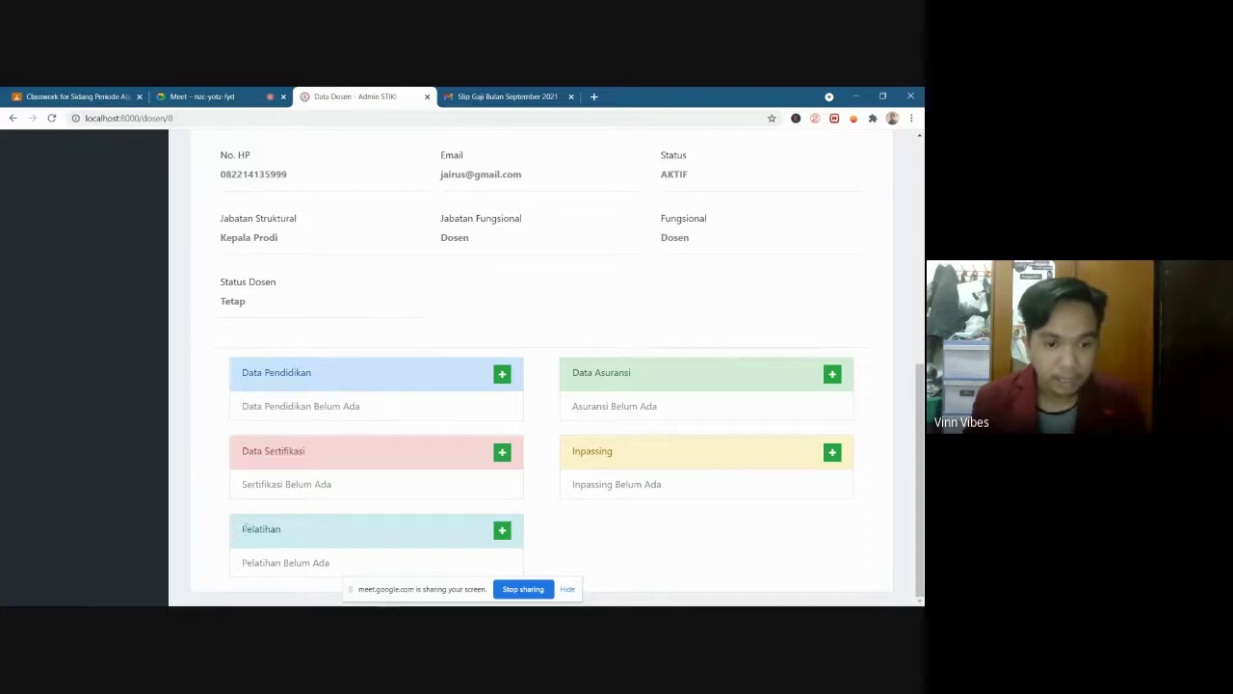
left_click_drag(245, 528, 291, 529)
left_click(291, 529)
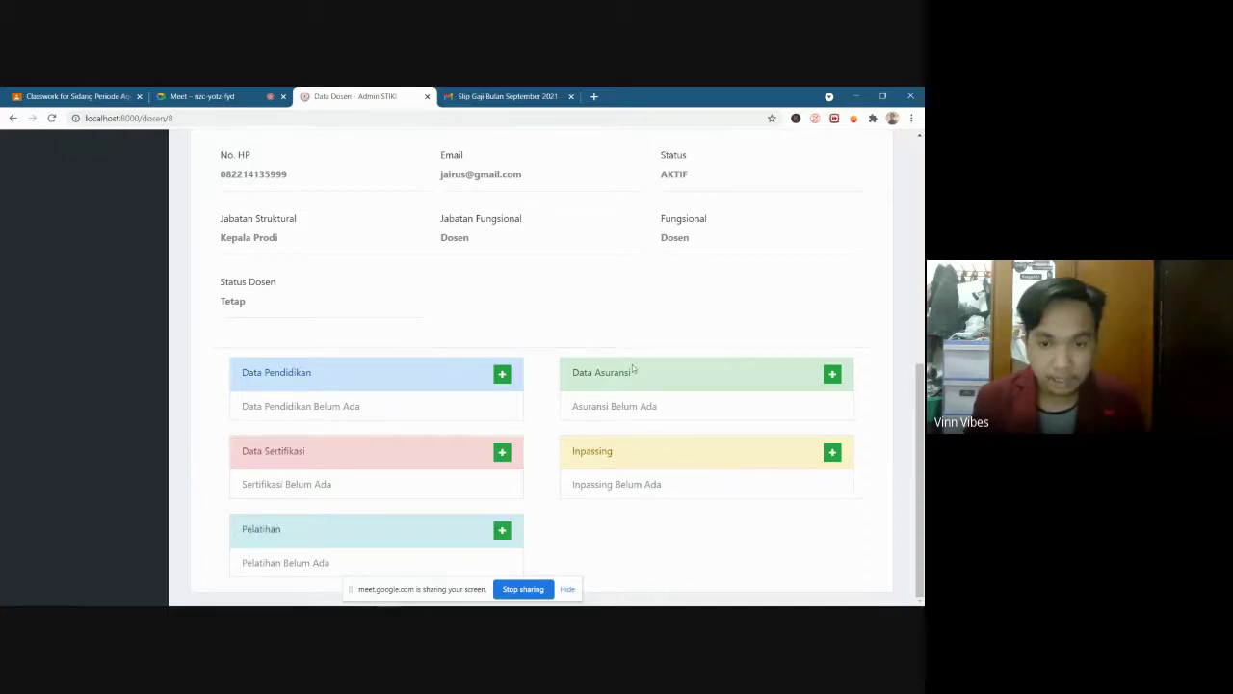
Start a new education record with the diploma number and education level S3
left_click(501, 375)
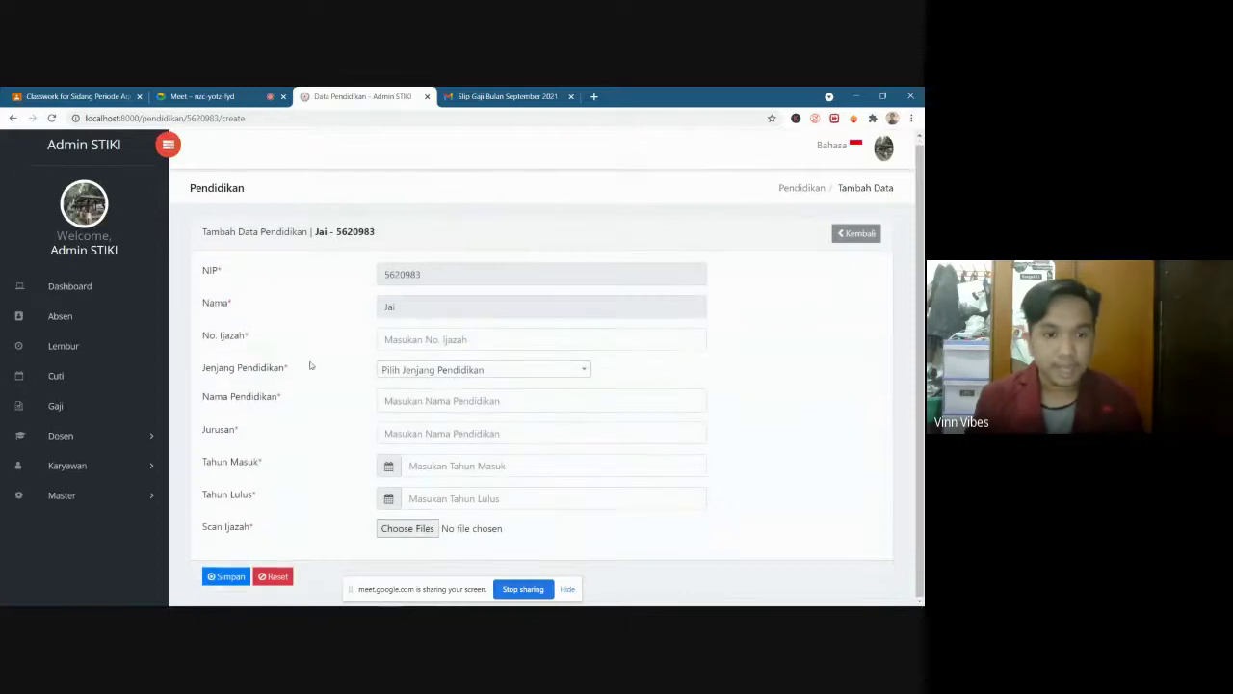
left_click(441, 342)
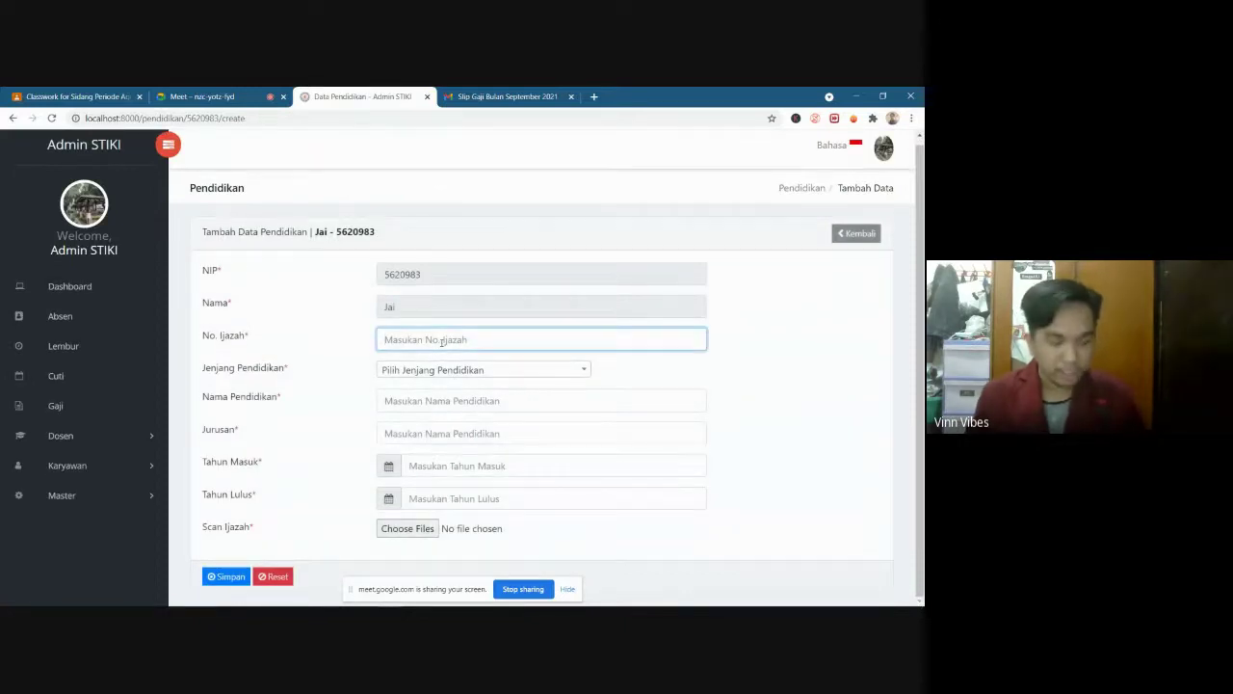
type("634748485959")
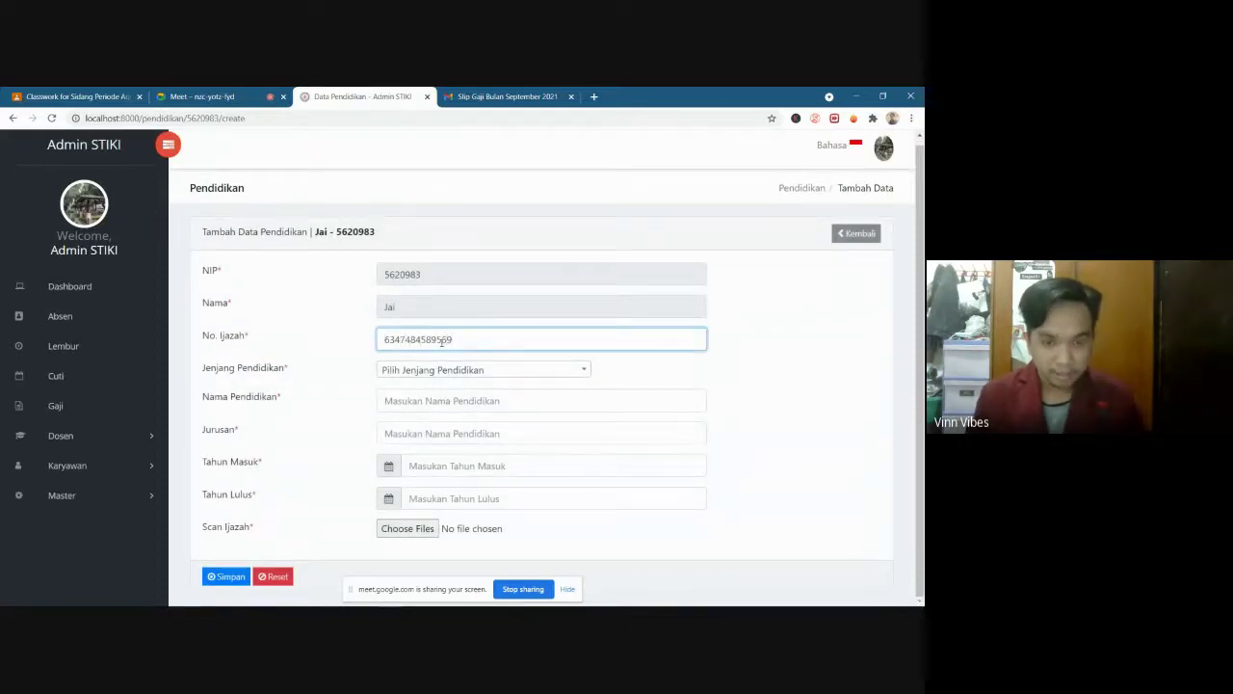
key("BackSpace")
key("BackSpace")
key("BackSpace")
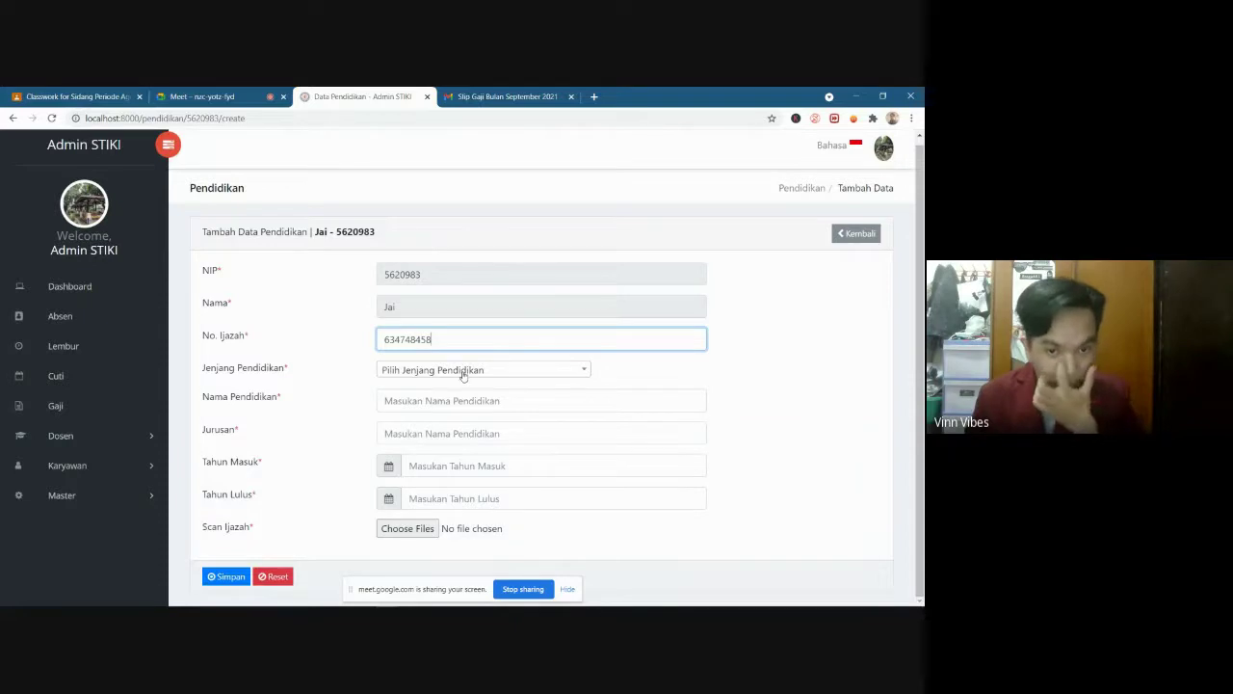
left_click(432, 373)
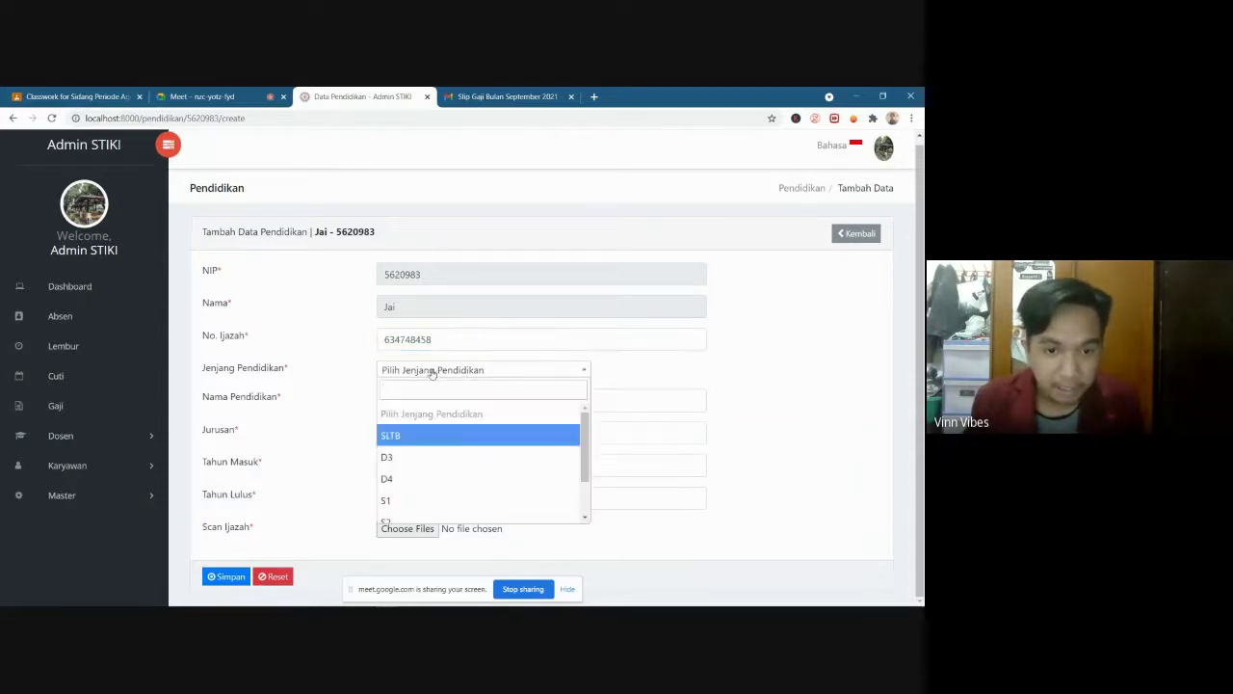
scroll(434, 472, "down", 2)
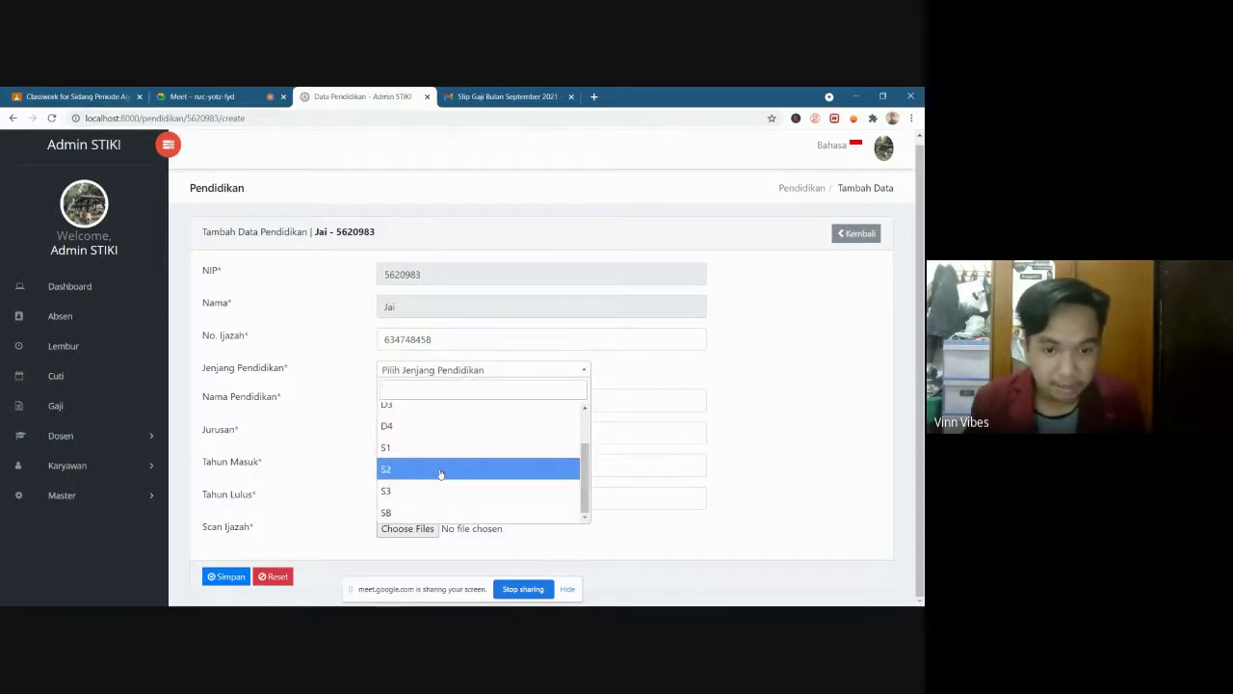
left_click(427, 406)
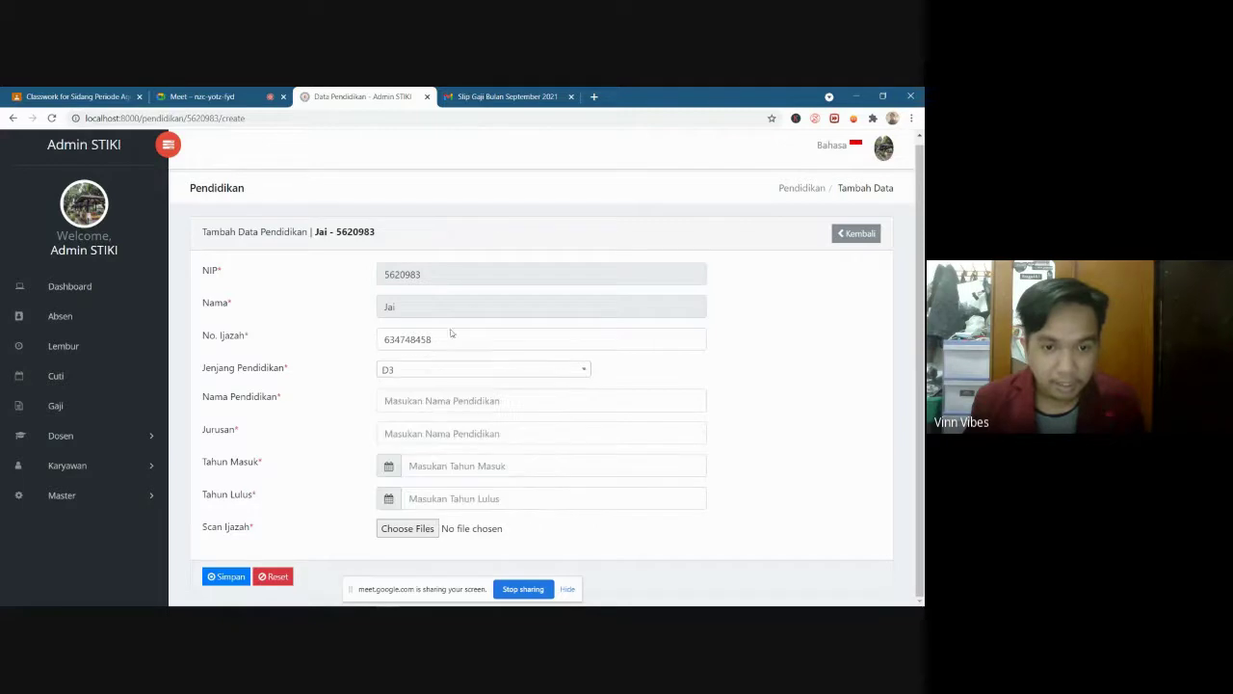
left_click(419, 374)
scroll(414, 497, "down", 2)
left_click(414, 489)
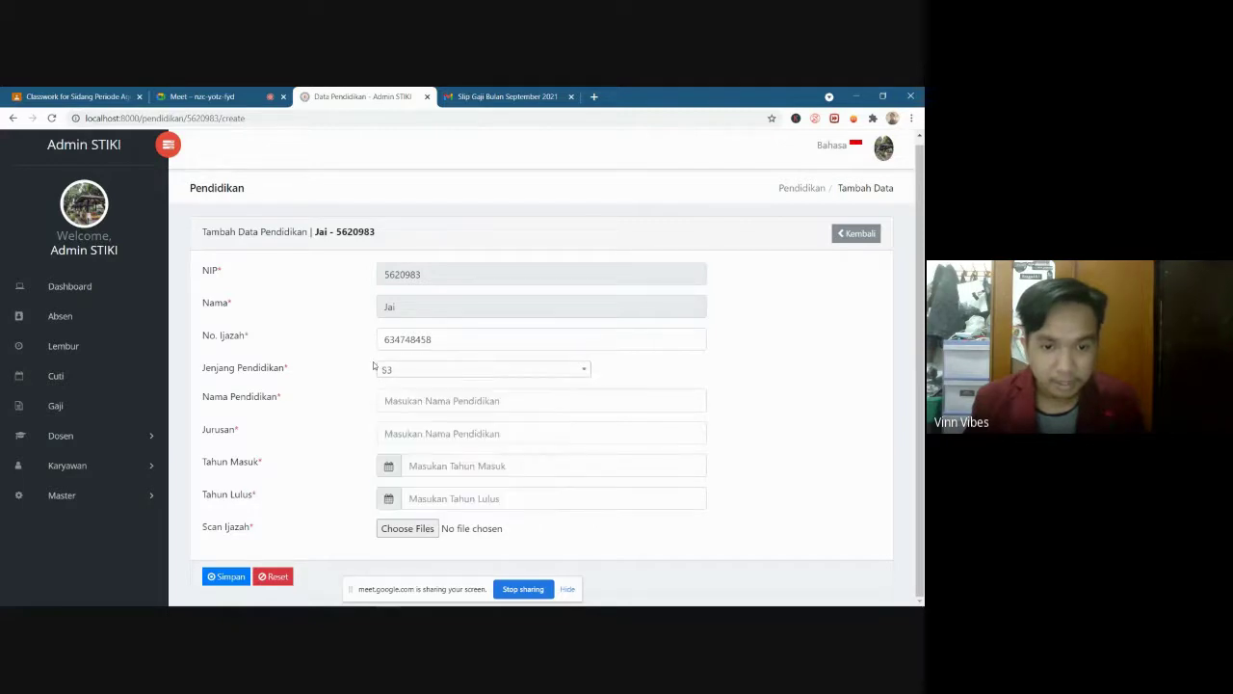
Enter institution Telkom University and major Sistem Informasi
left_click(466, 405)
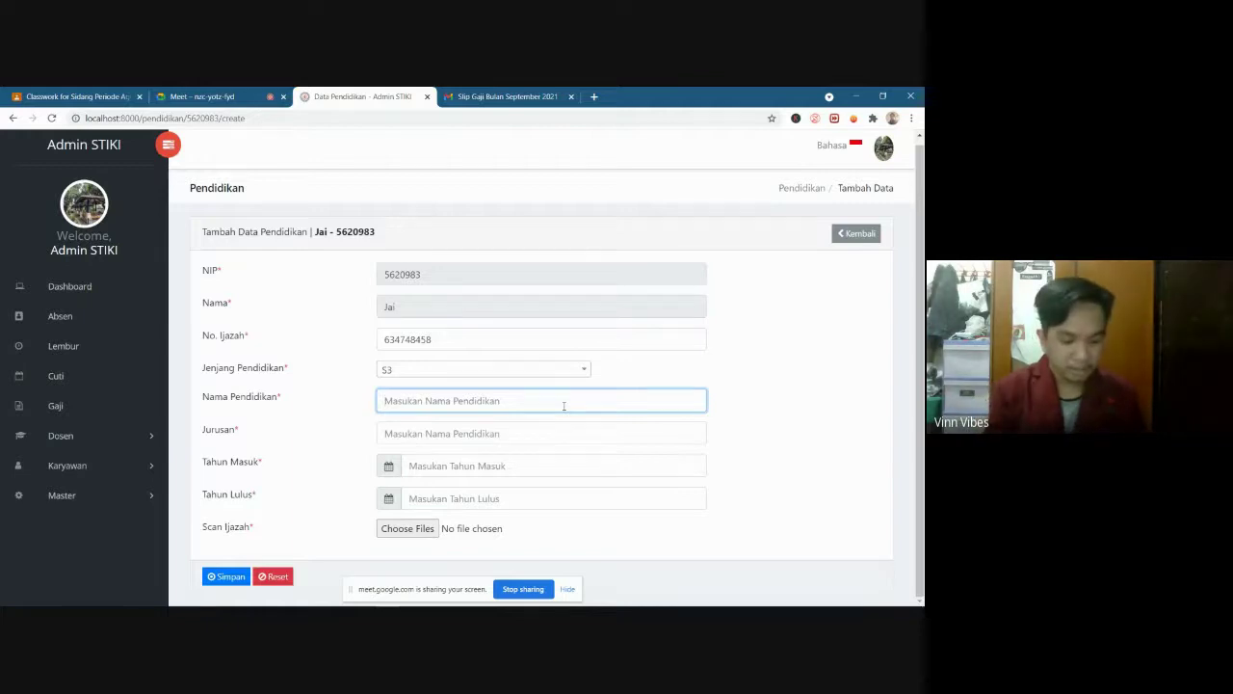
type("Telkom Unive")
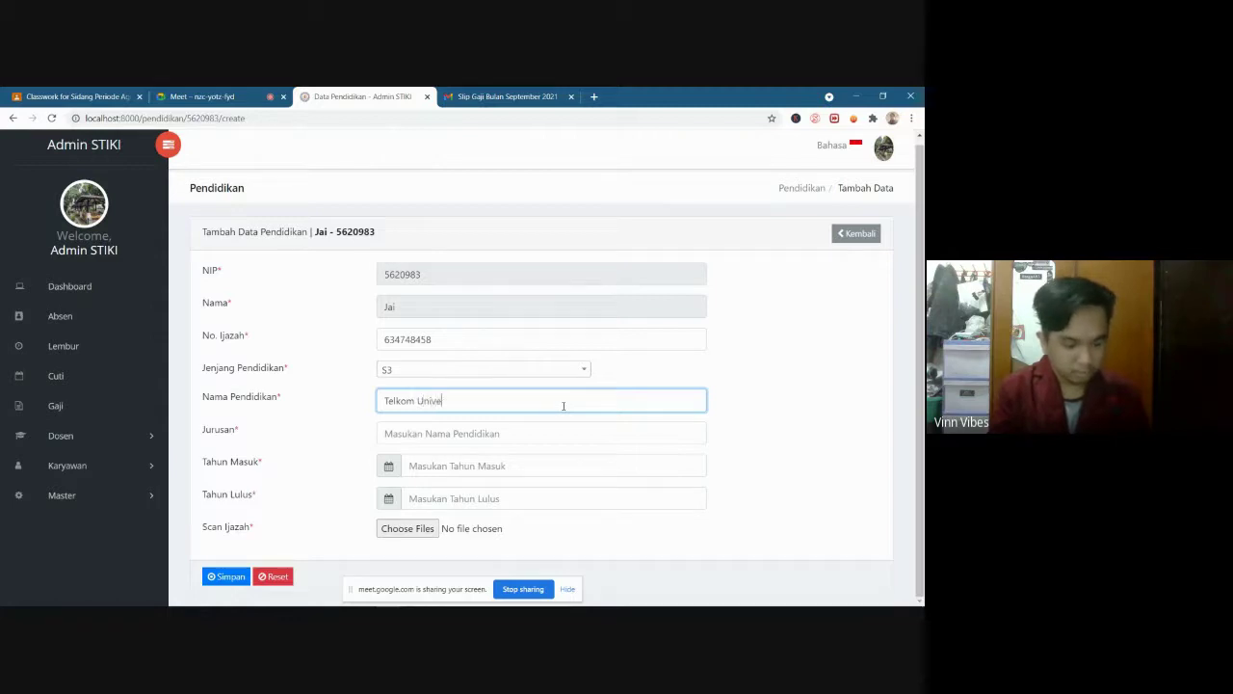
type("rsity")
left_click(521, 438)
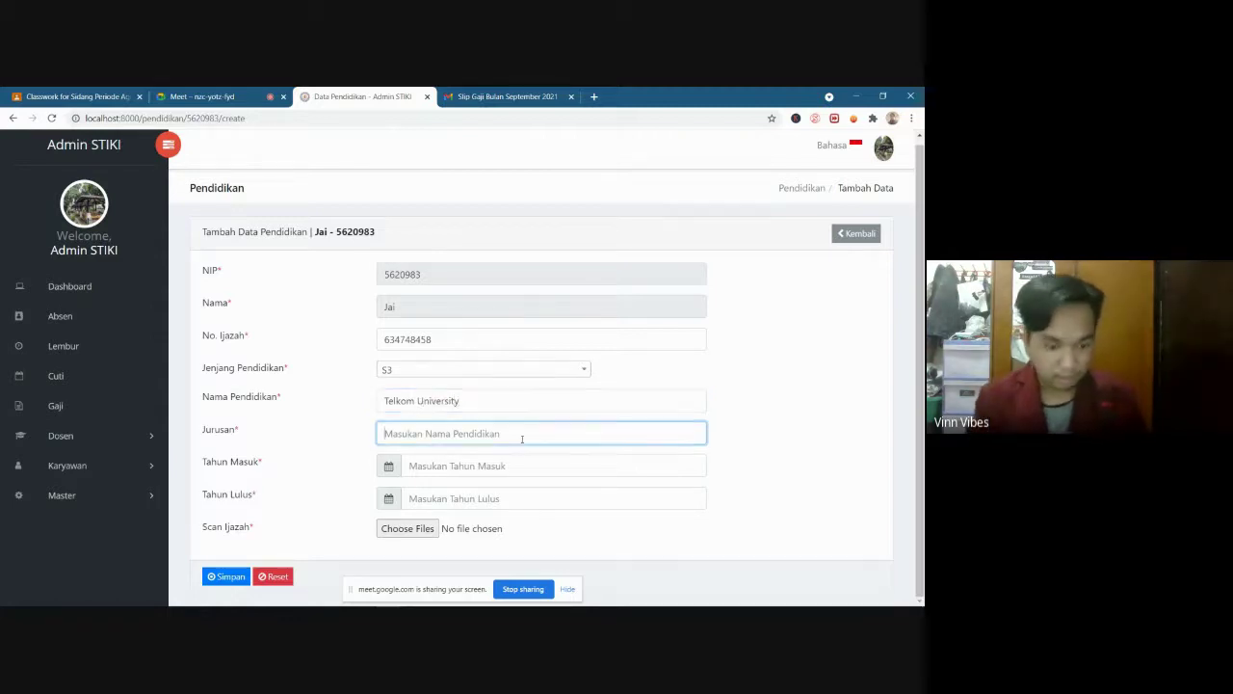
type("Siste")
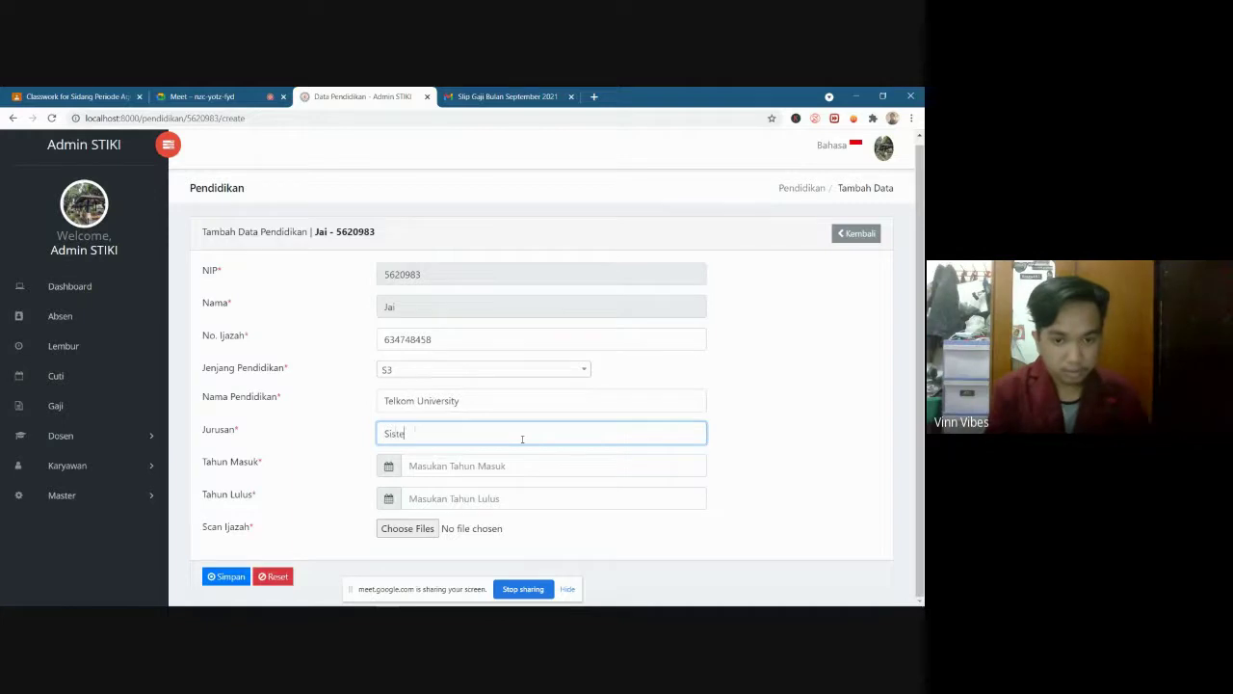
type("m Informa")
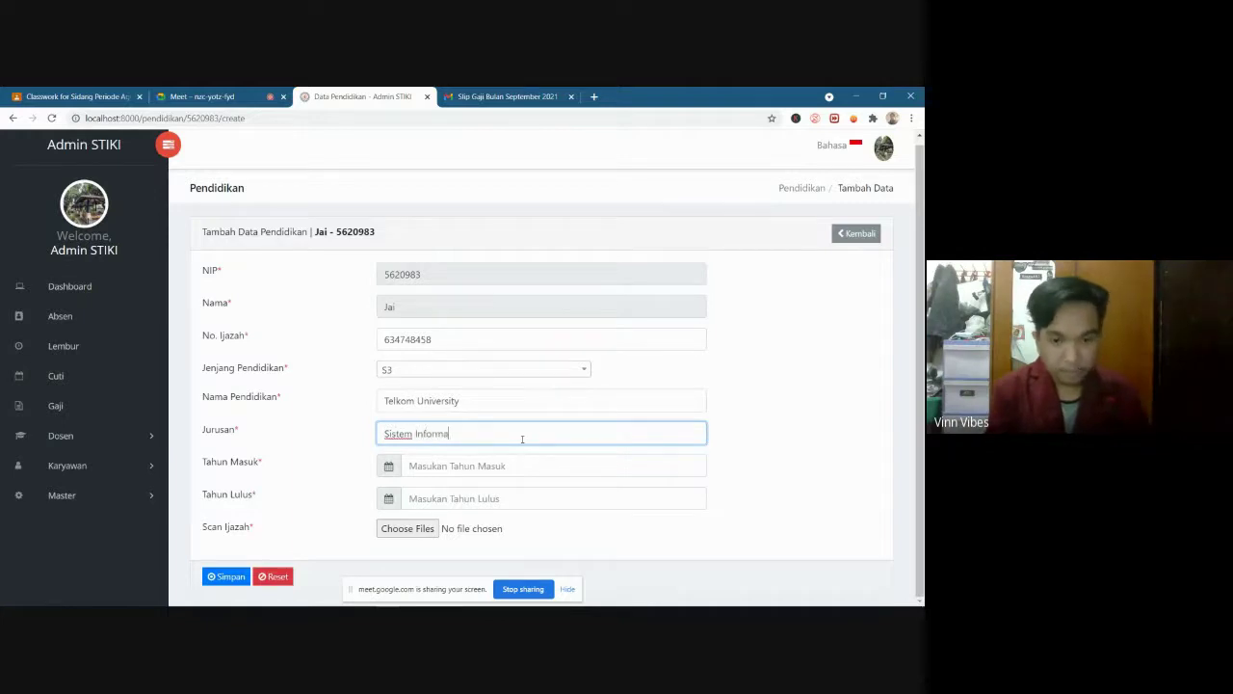
type("si")
Set the entry year to 2016 and the graduation year to 2021
left_click(486, 466)
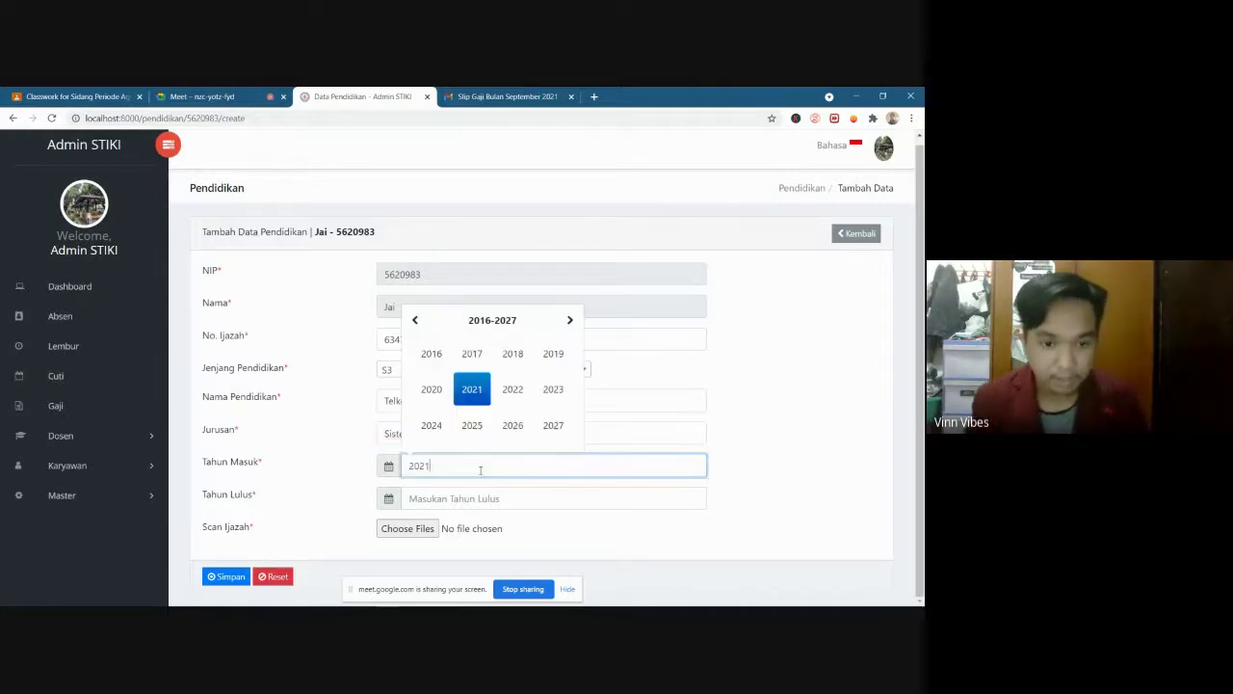
left_click(432, 353)
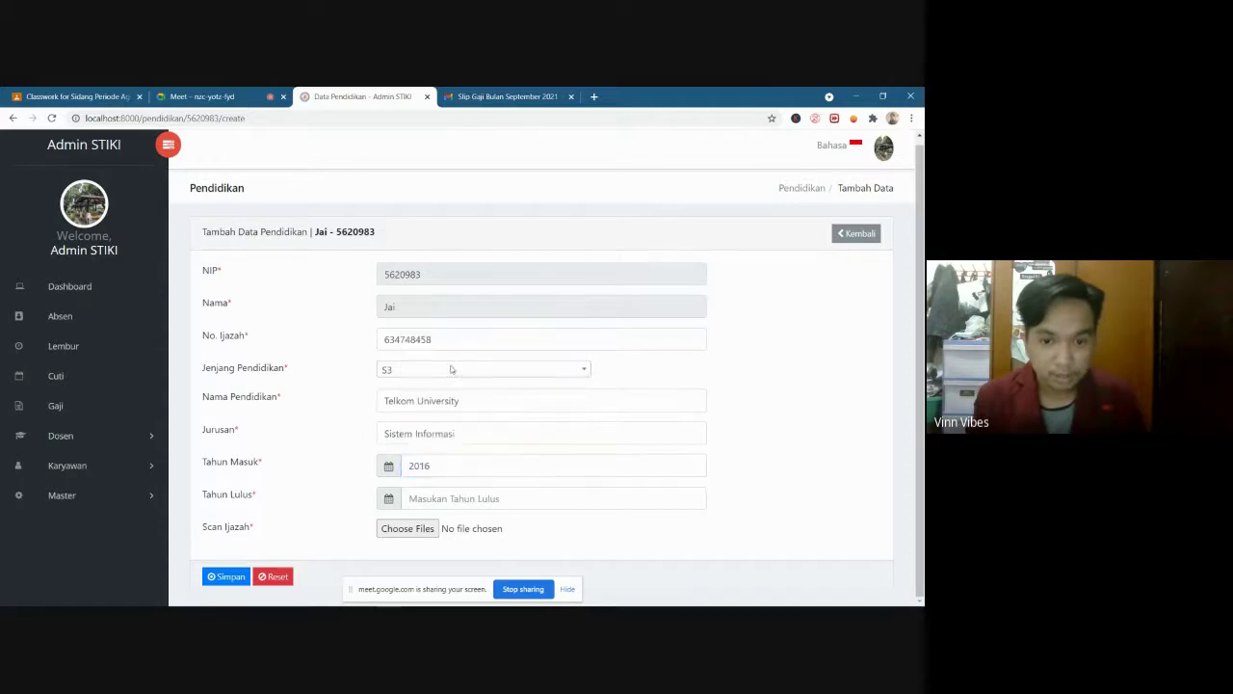
left_click(453, 494)
left_click(477, 423)
Attach the KARTU STUDI MAHASISWA PDF as the diploma scan and save the education record
left_click(403, 531)
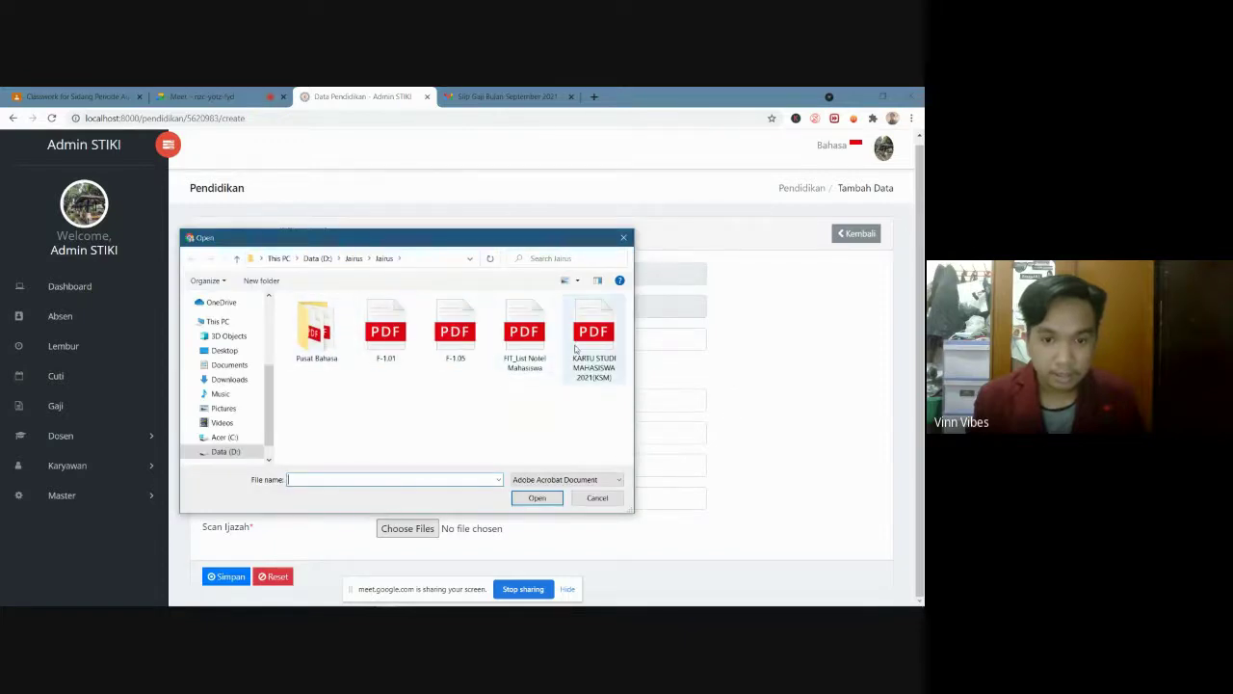
left_click(454, 332)
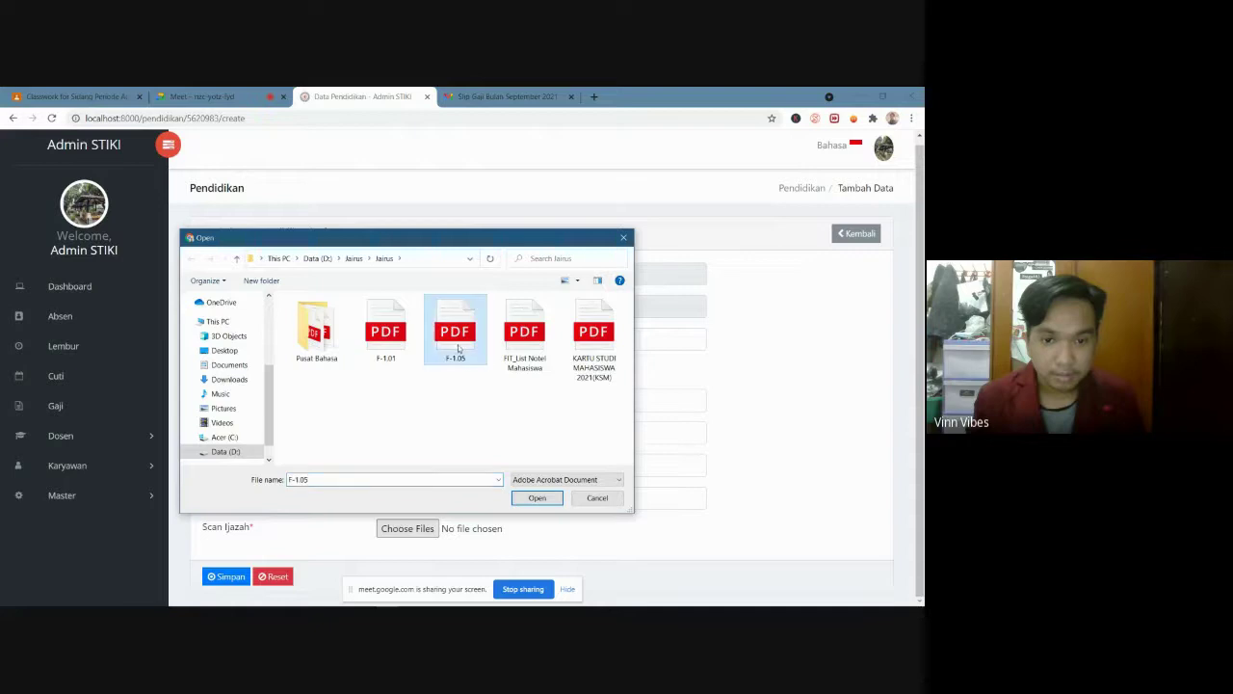
left_click(594, 336)
left_click(386, 333)
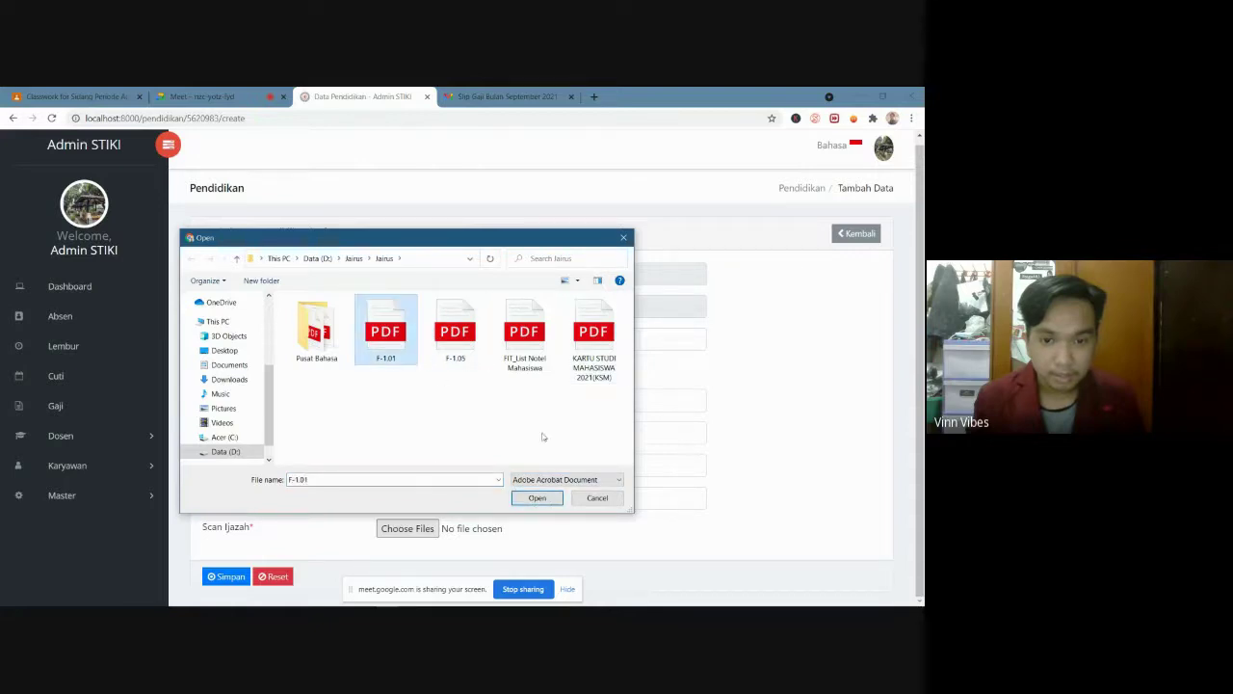
left_click(593, 335)
left_click(544, 497)
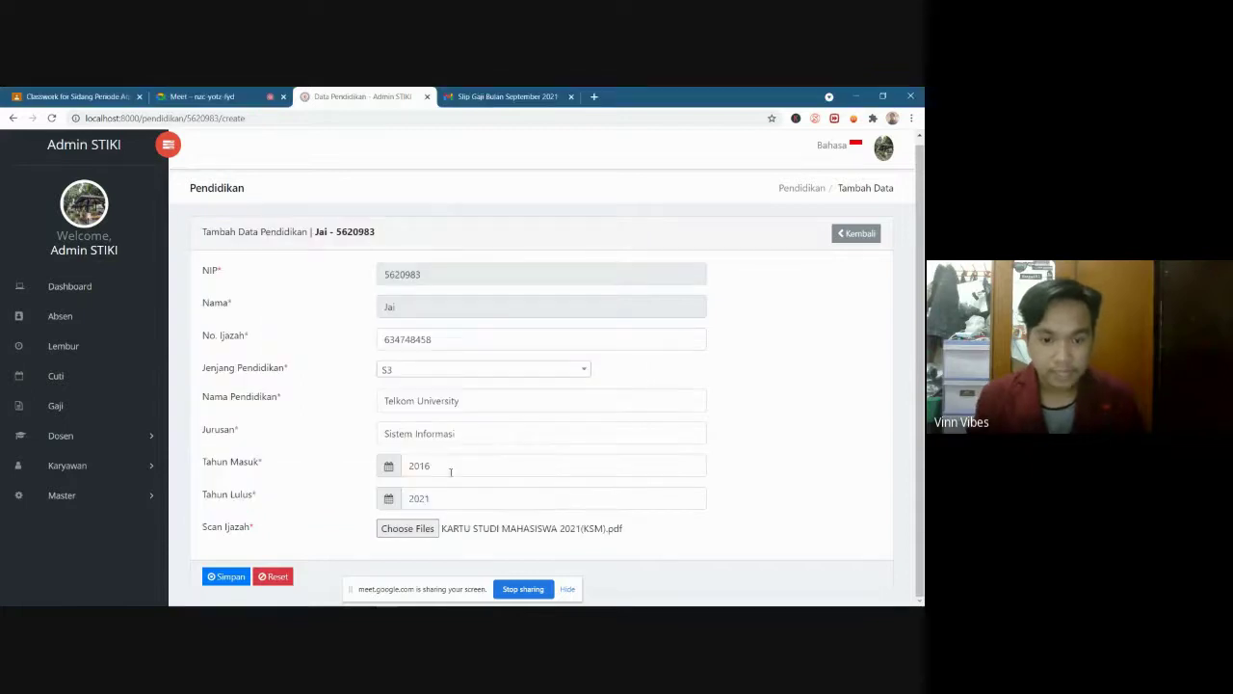
left_click(227, 576)
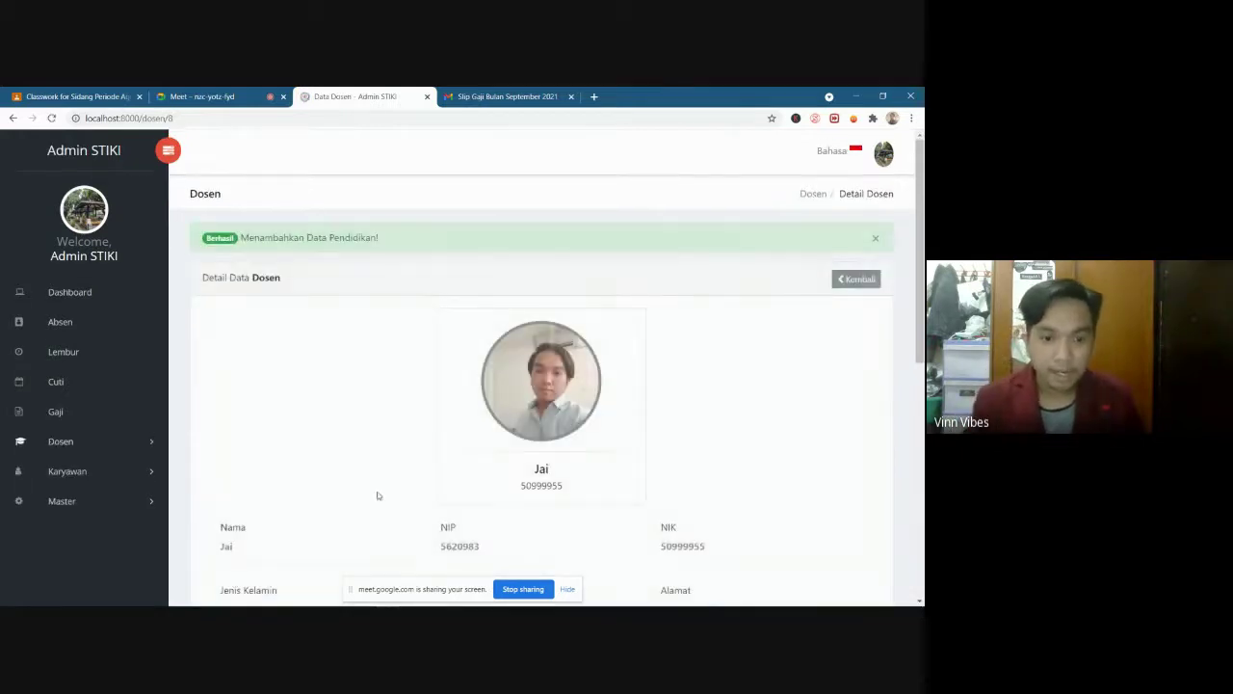
scroll(379, 494, "down", 5)
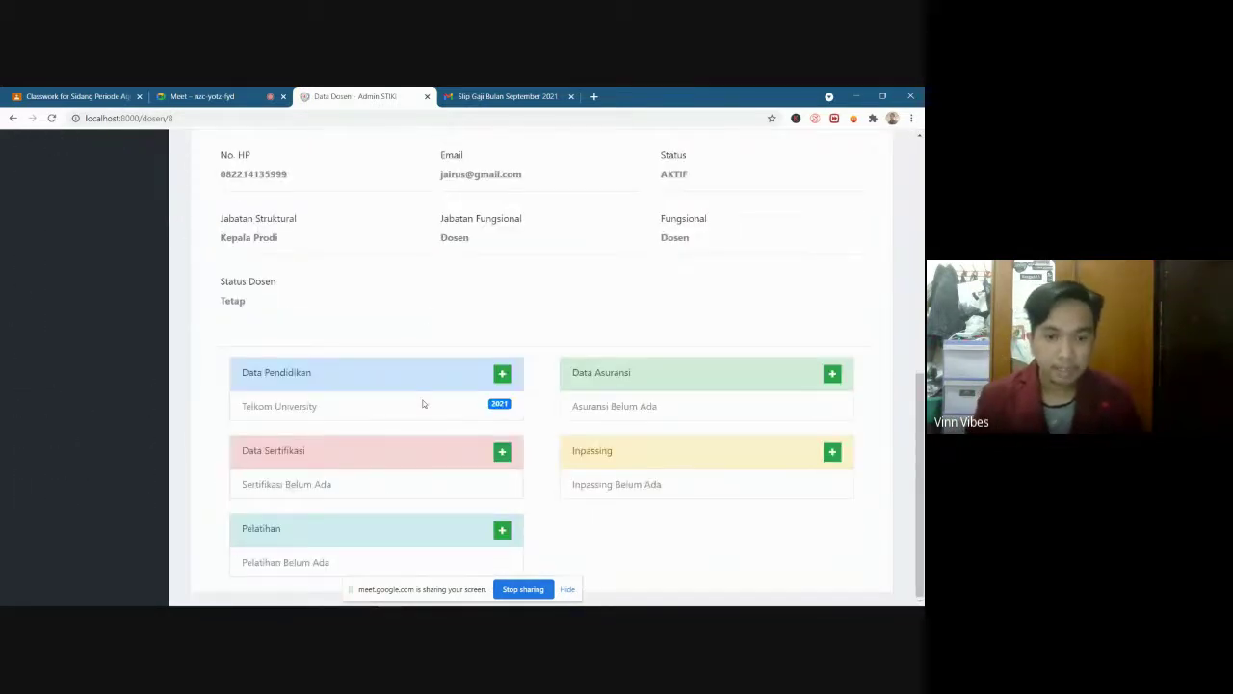
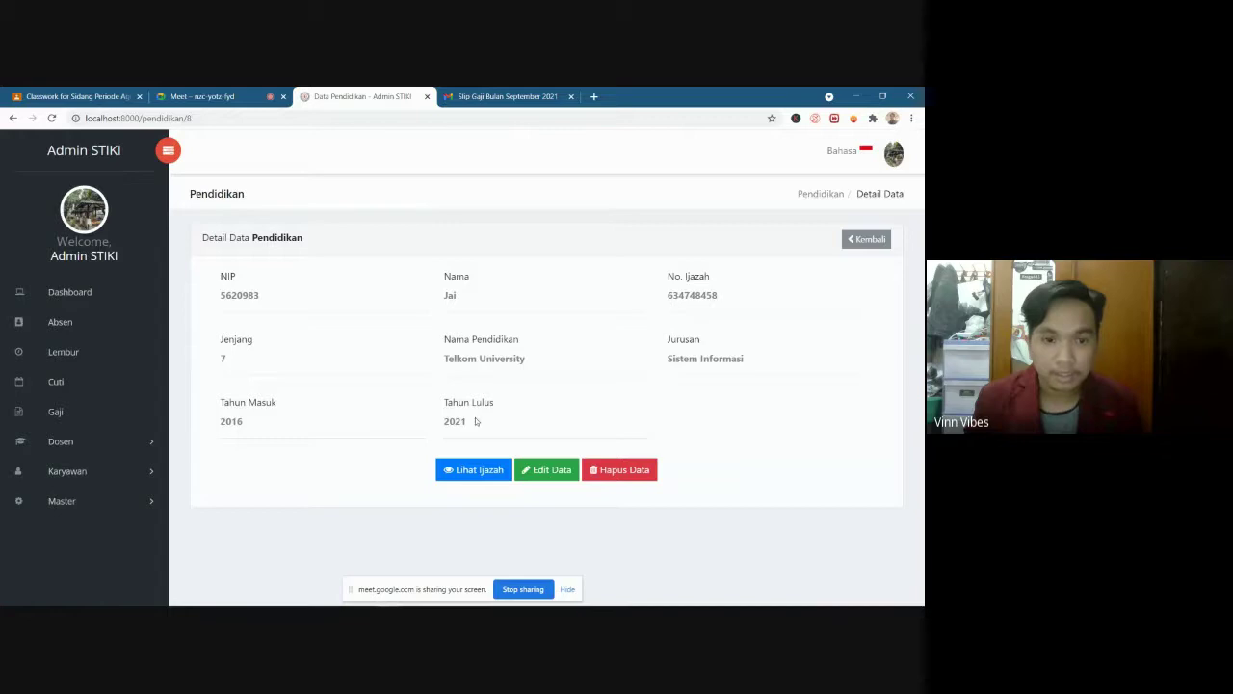
View the saved diploma PDF, close the File Ijazah viewer, and return to the lecturer's page
left_click(474, 469)
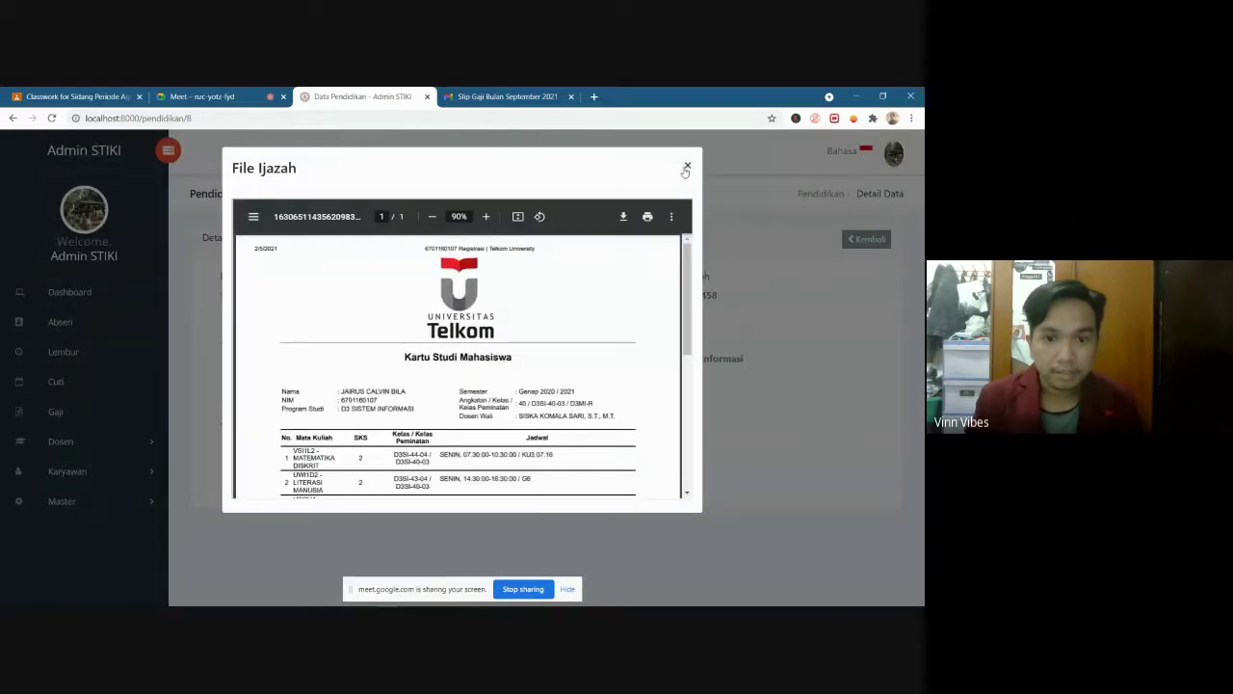
scroll(630, 258, "down", 5)
scroll(630, 258, "up", 5)
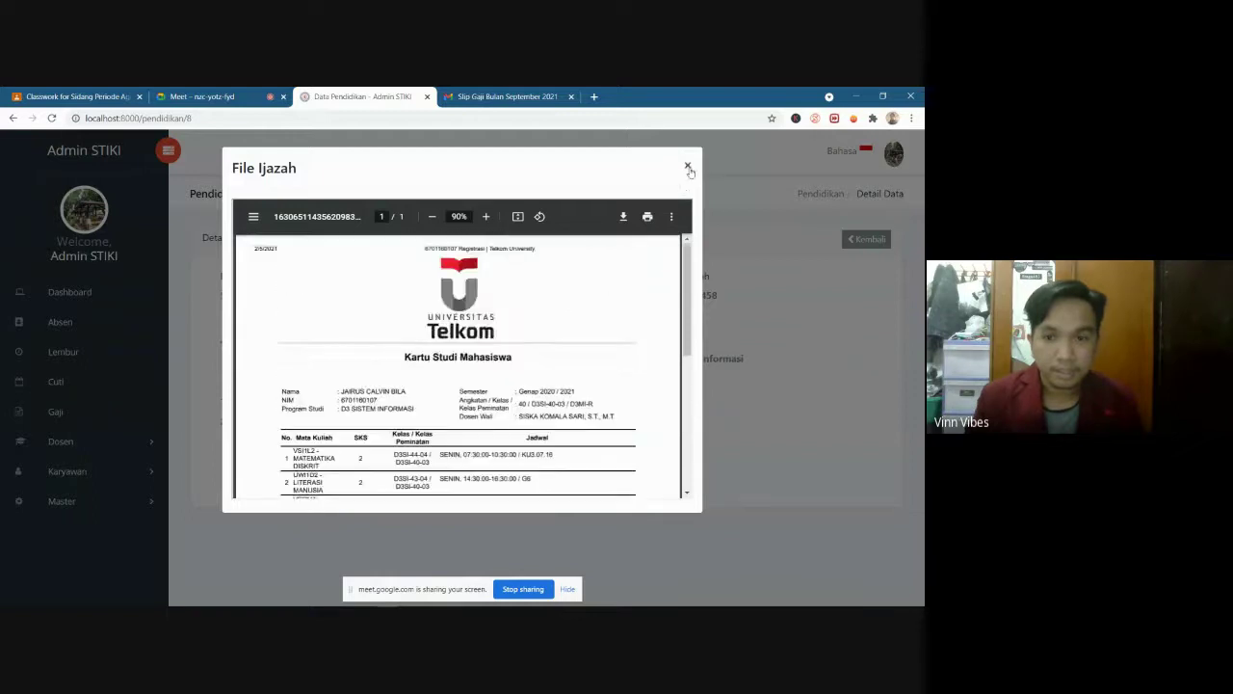
left_click(688, 168)
left_click(866, 239)
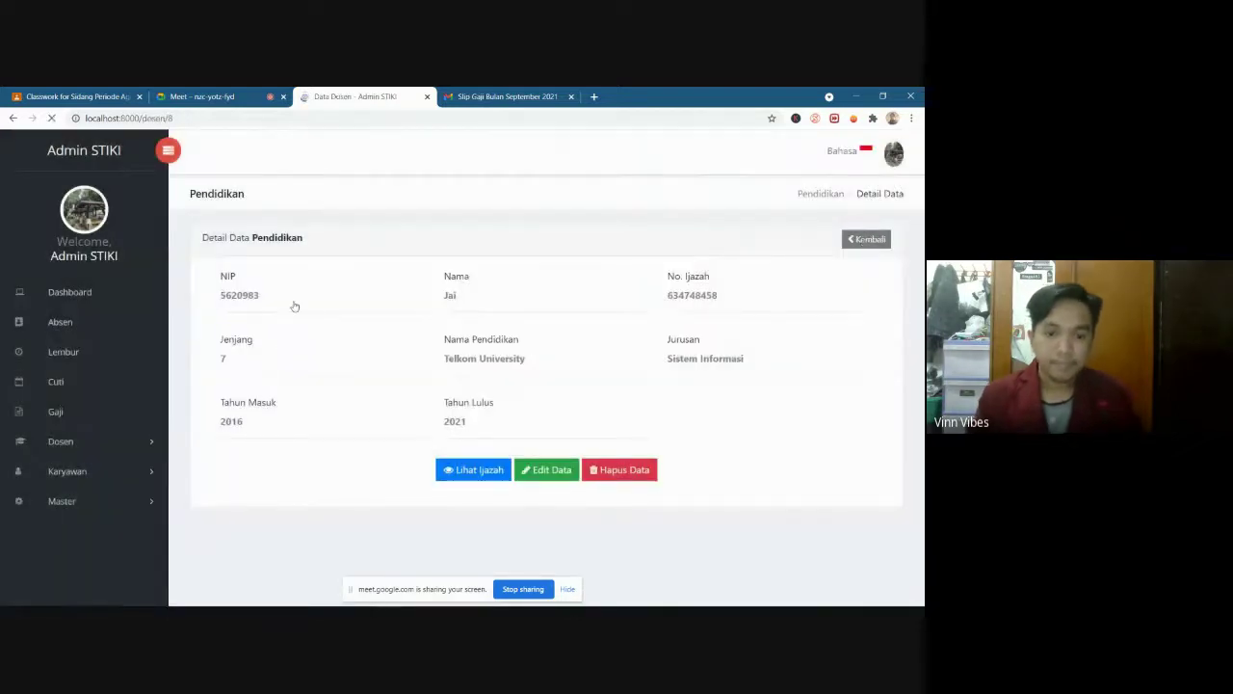
scroll(481, 449, "down", 5)
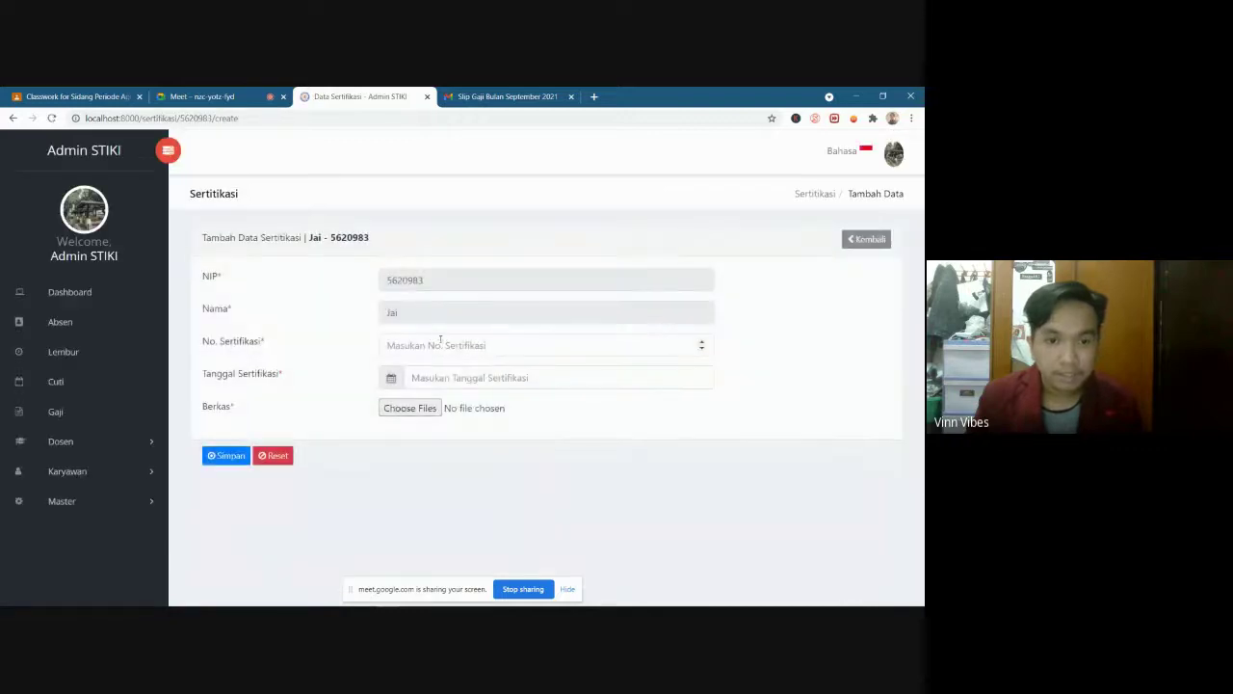
Add certification 1436457 dated 03-09-2021 with F-1.05.pdf attached as proof
left_click(442, 344)
type("1436457")
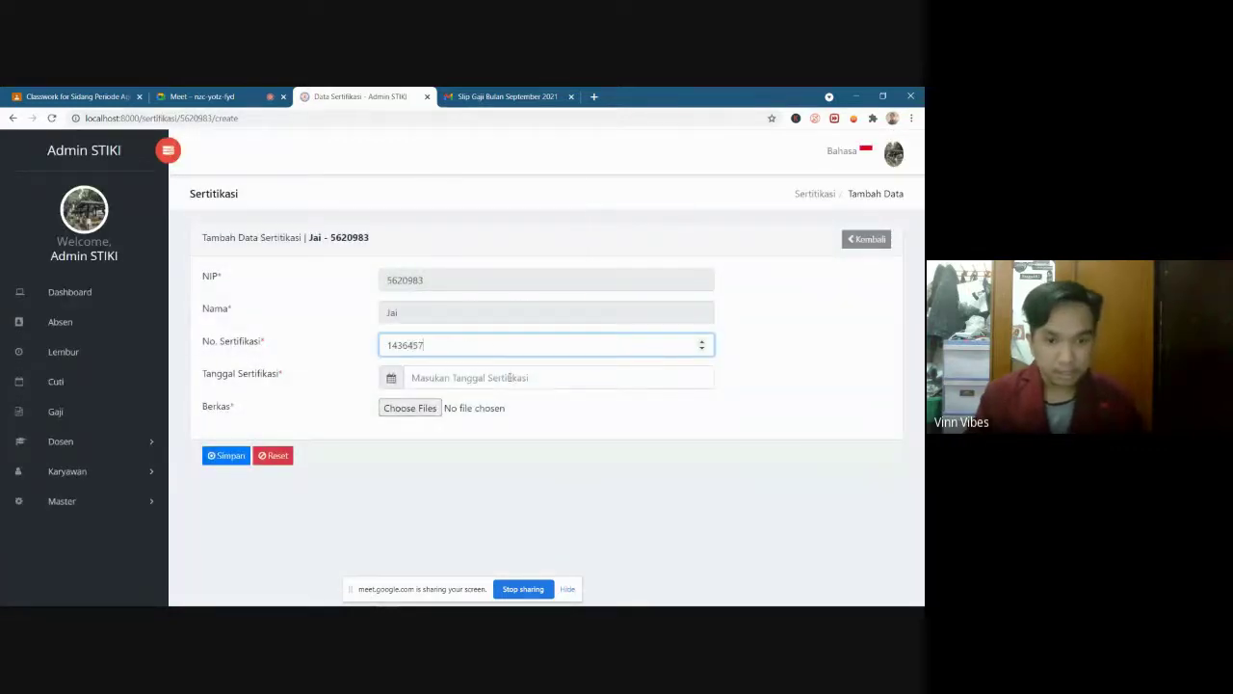
left_click(510, 378)
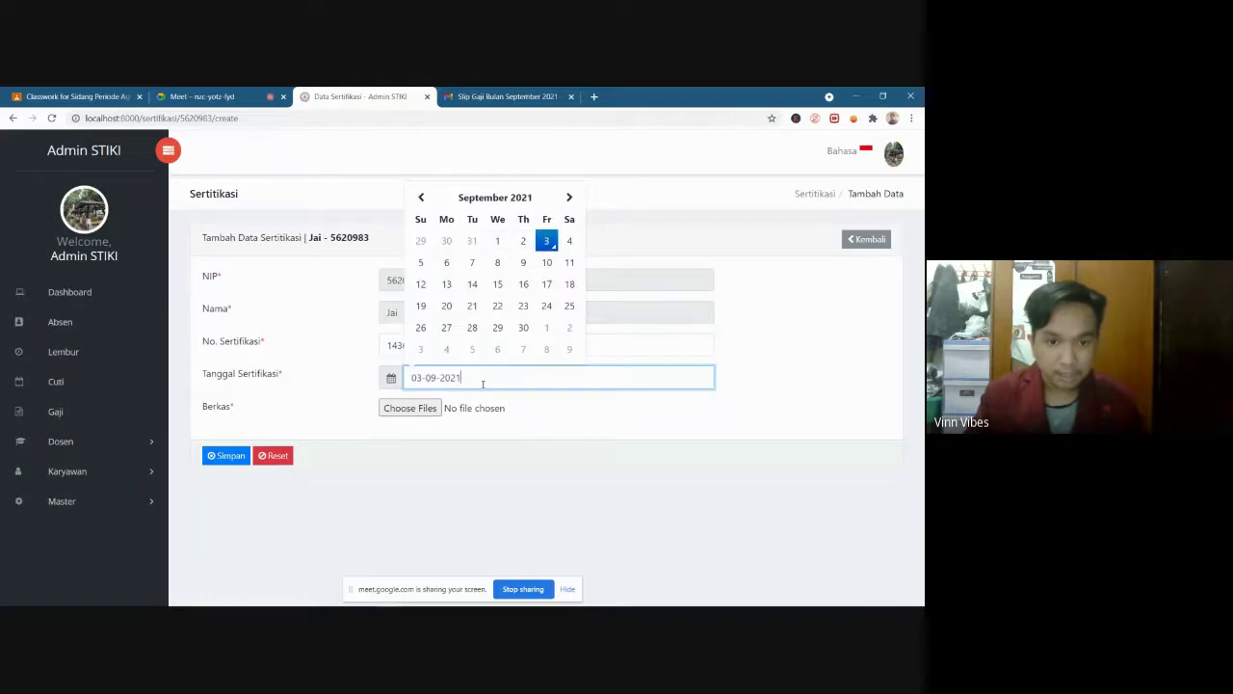
left_click(439, 410)
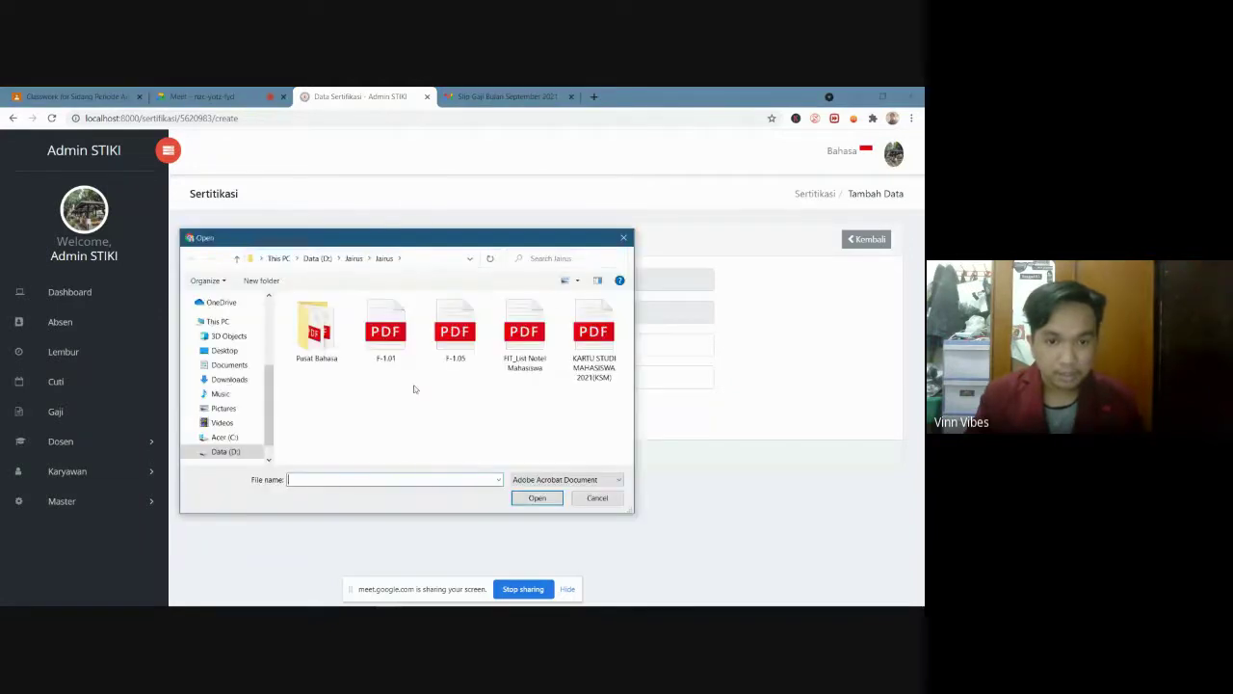
left_click(460, 343)
left_click(535, 497)
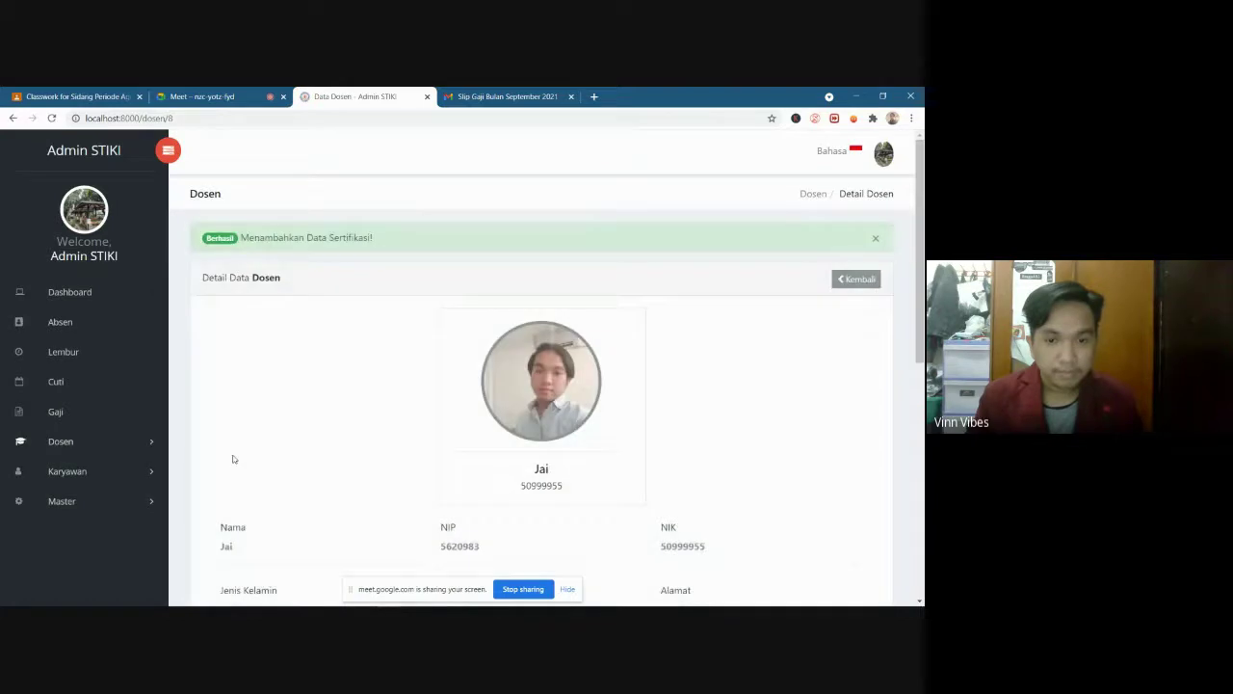
Open the new 2021 certification record, then return to the lecturer's detail page
scroll(289, 452, "down", 6)
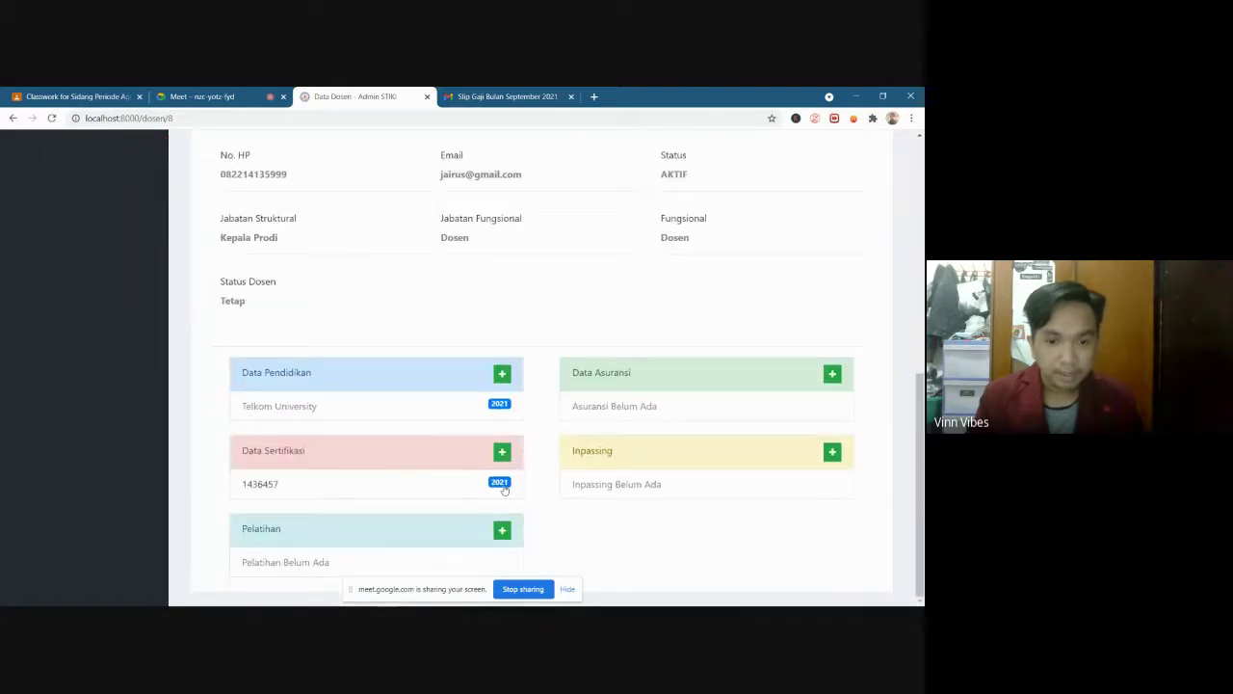
left_click(501, 486)
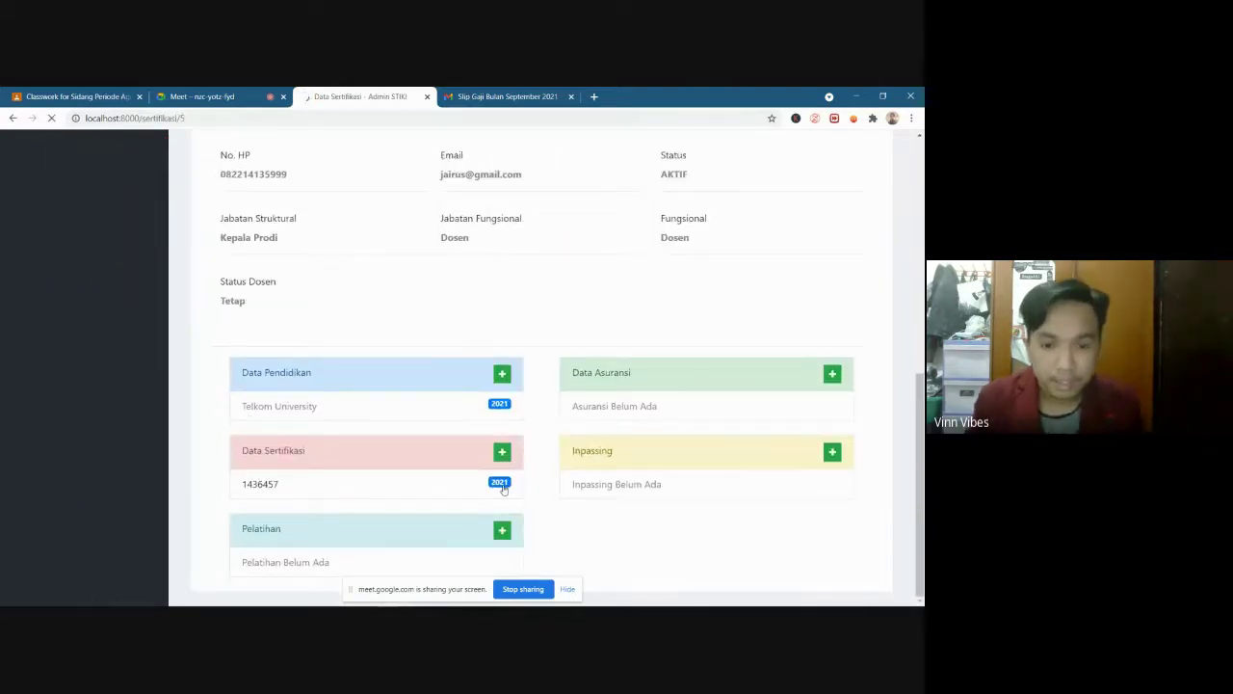
left_click(879, 245)
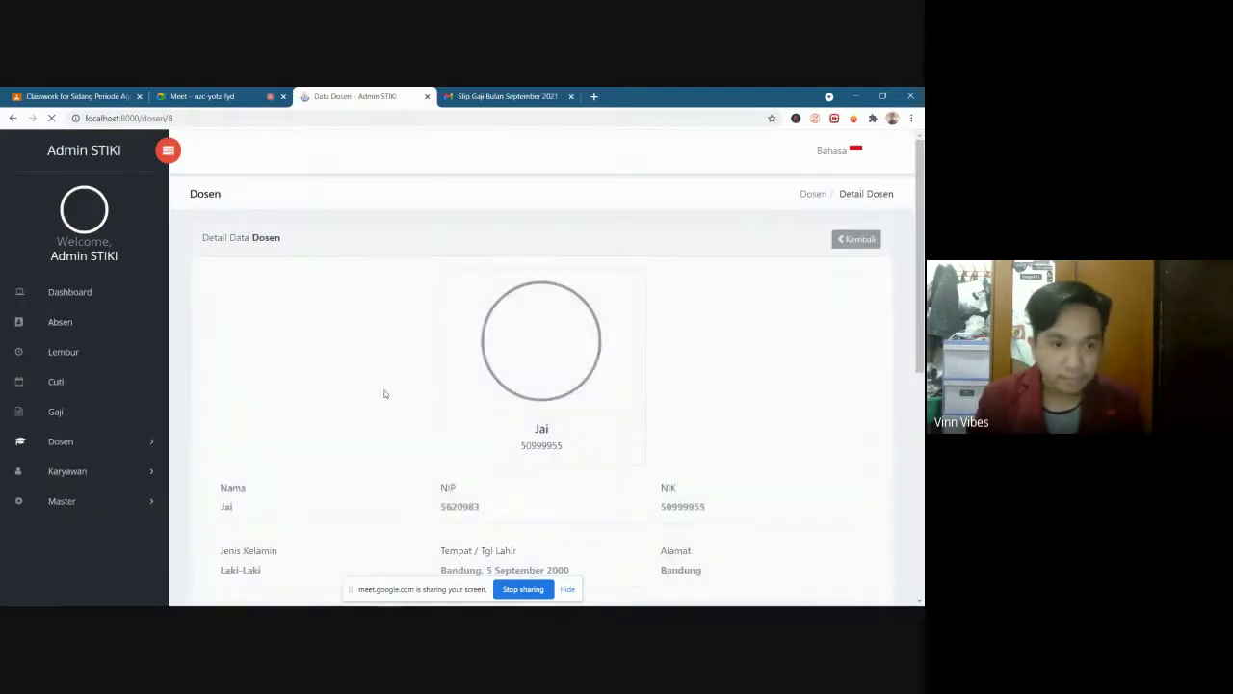
Open the Daftar Dosen list of all lecturers from the sidebar
scroll(138, 418, "down", 2)
scroll(106, 397, "up", 1)
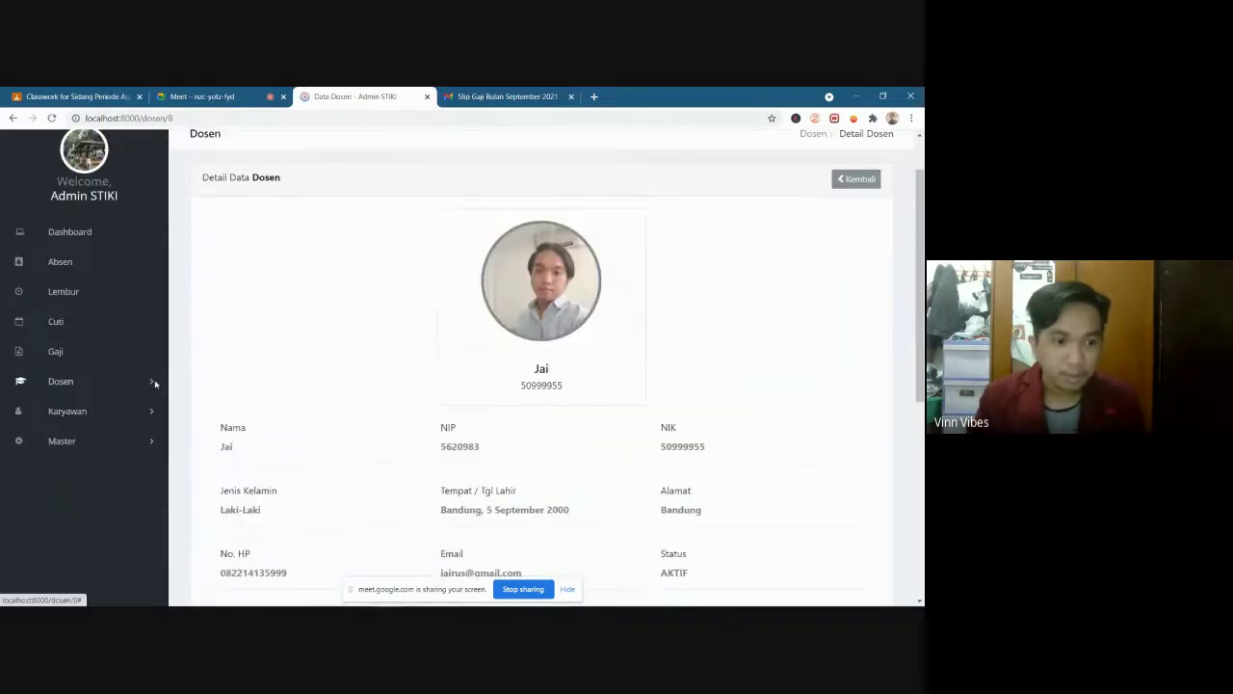
left_click(75, 412)
left_click(101, 385)
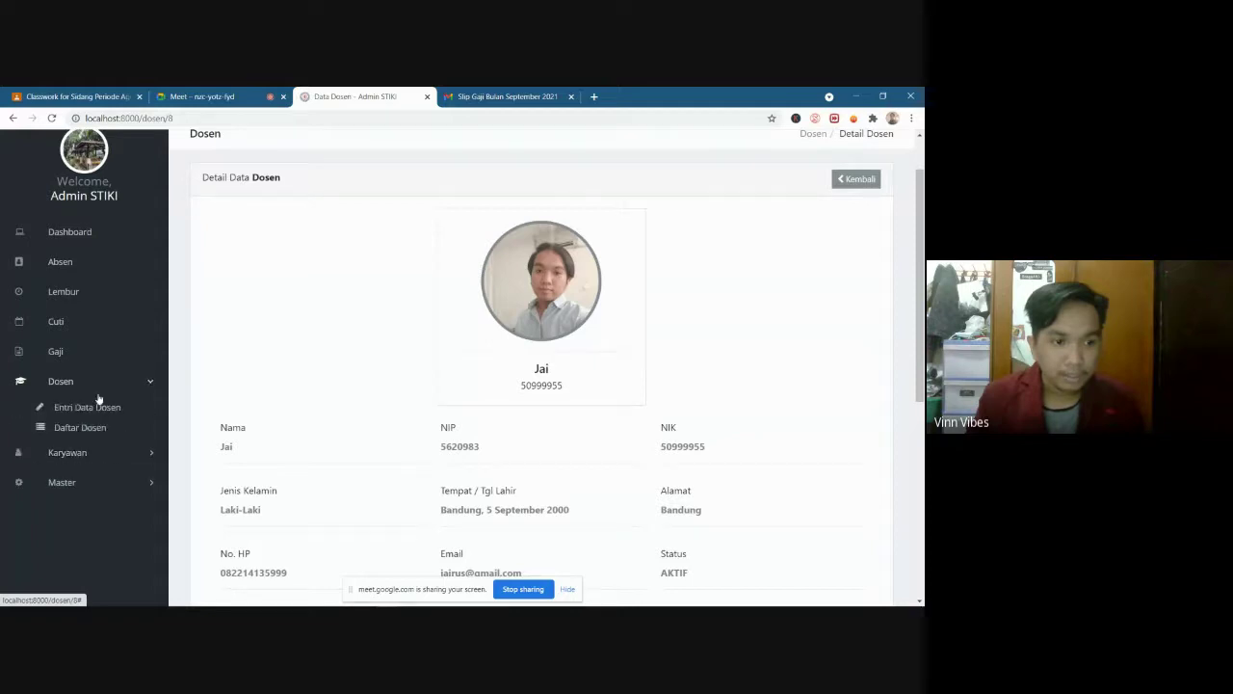
left_click(76, 452)
left_click(83, 412)
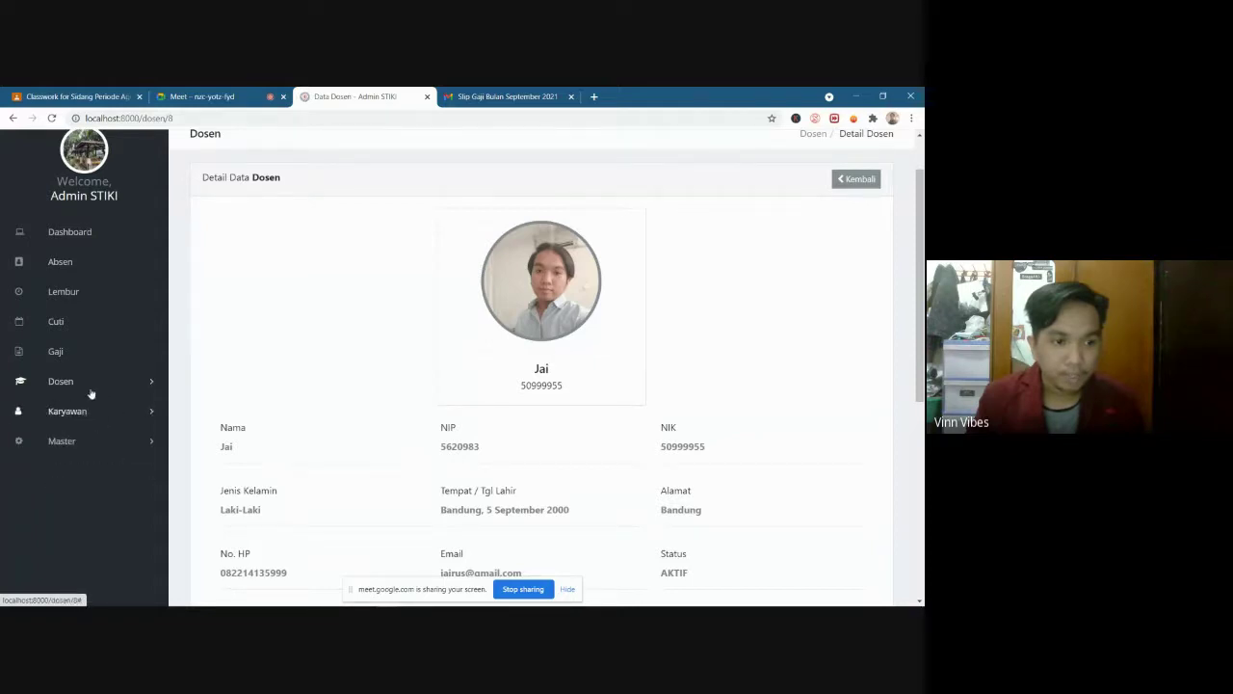
left_click(91, 385)
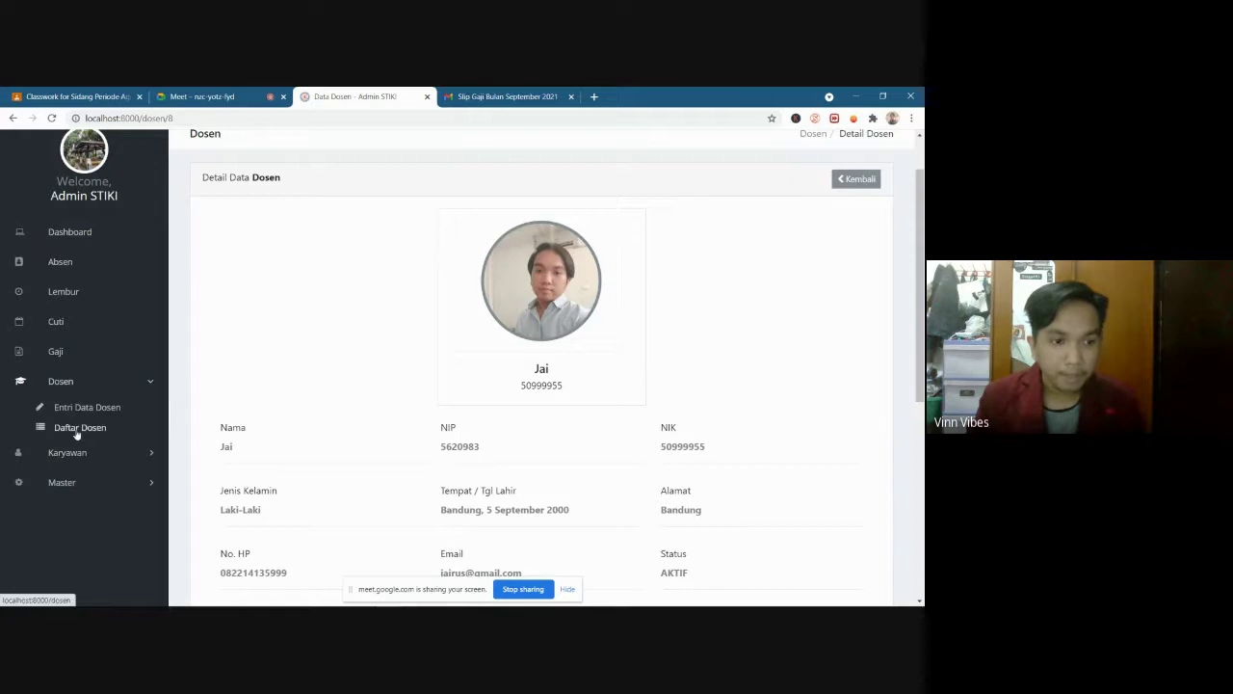
left_click(76, 432)
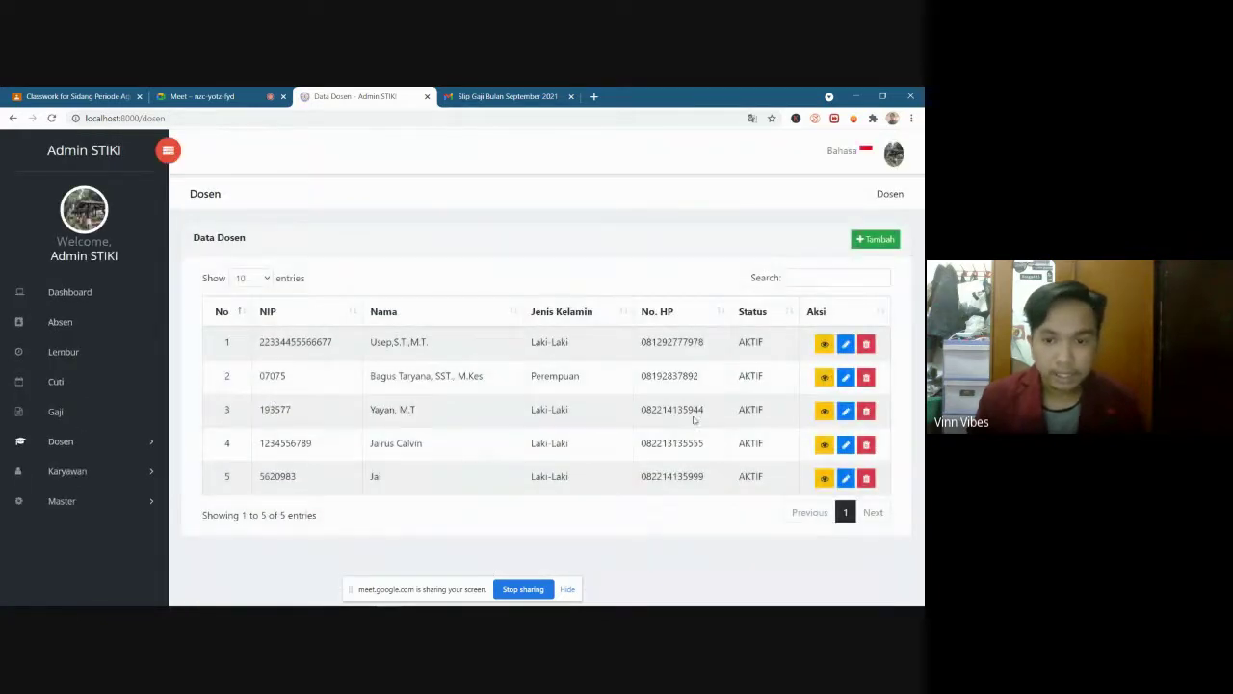
Review the five-lecturer table, then open the Daftar Karyawan employee list
left_click_drag(218, 346, 765, 487)
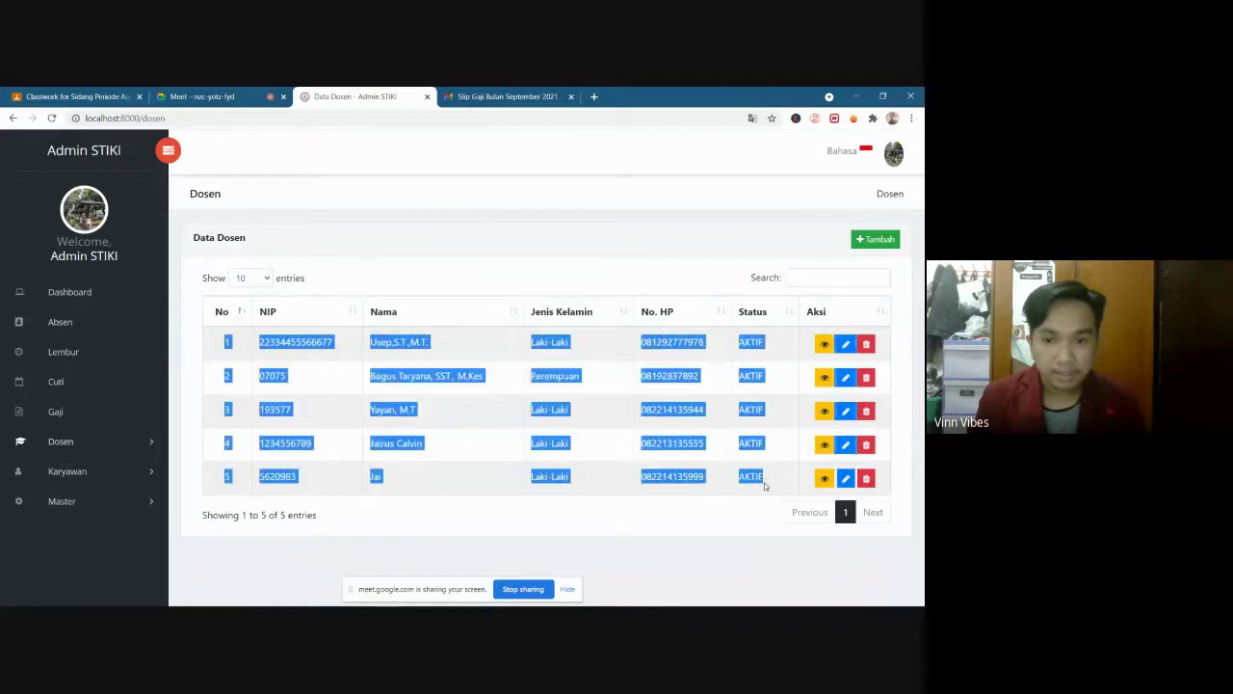
left_click(758, 547)
left_click_drag(773, 492, 256, 335)
left_click(509, 409)
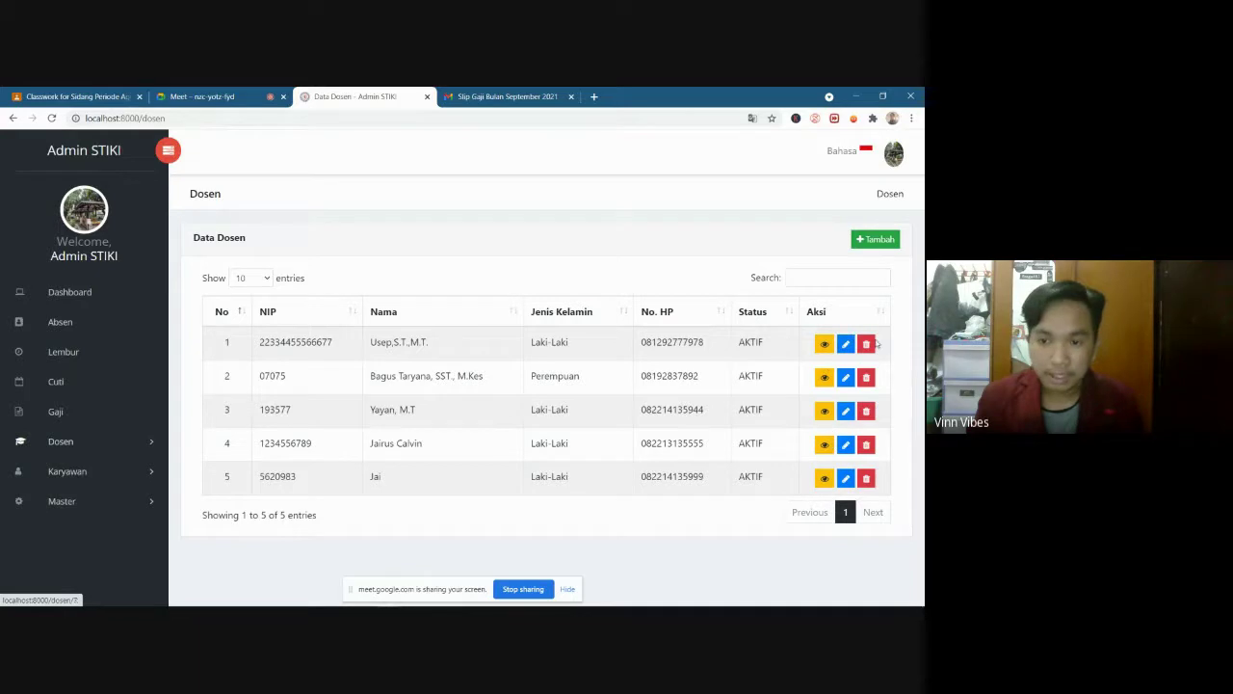
left_click(83, 472)
left_click(97, 521)
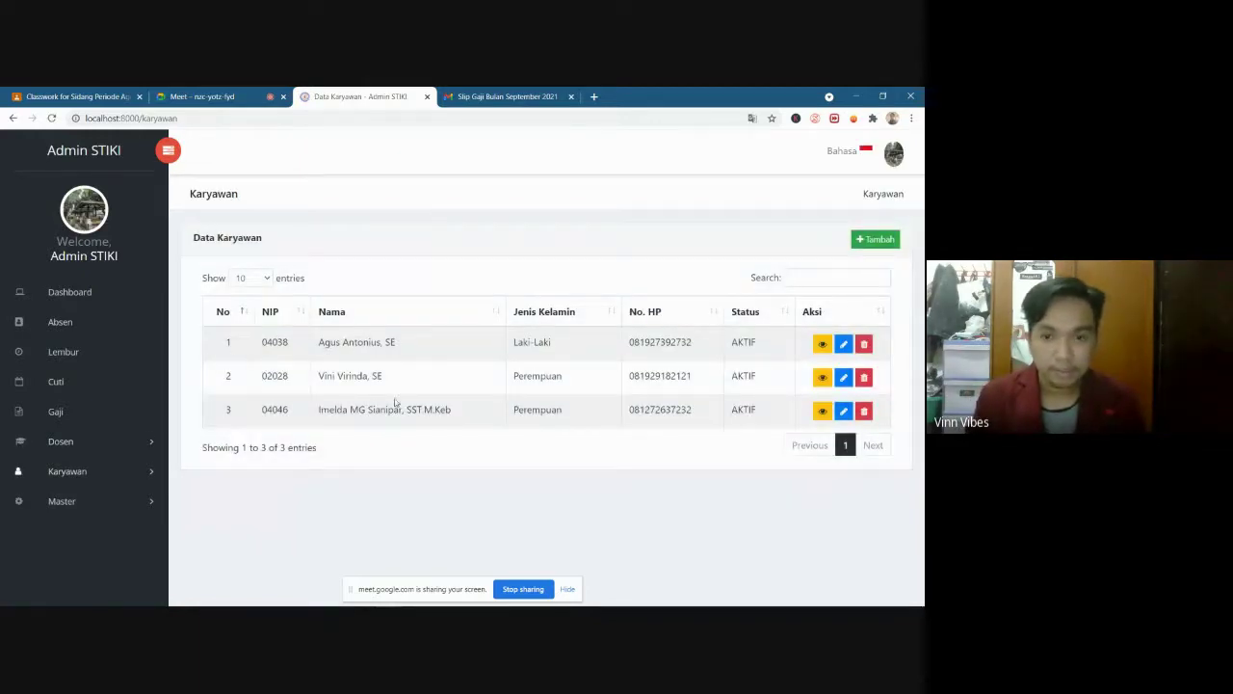
Open the first employee's detail record and review it, including the Ekuitas education entry
left_click(822, 345)
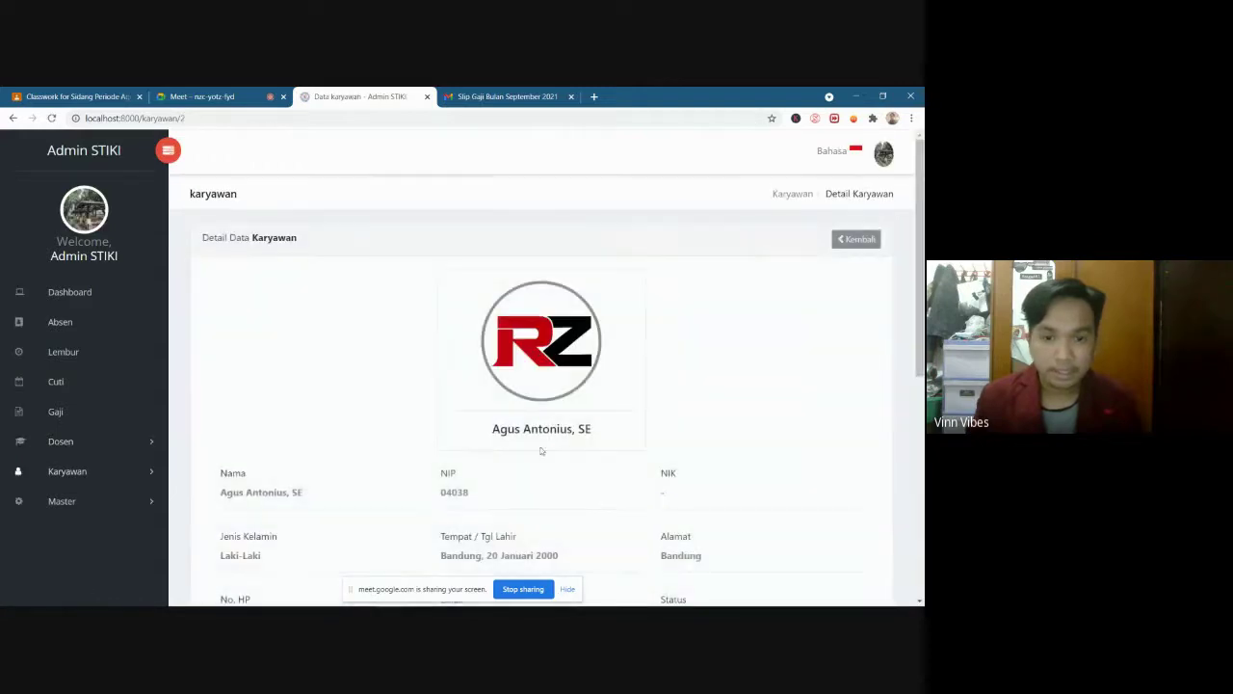
scroll(588, 366, "down", 5)
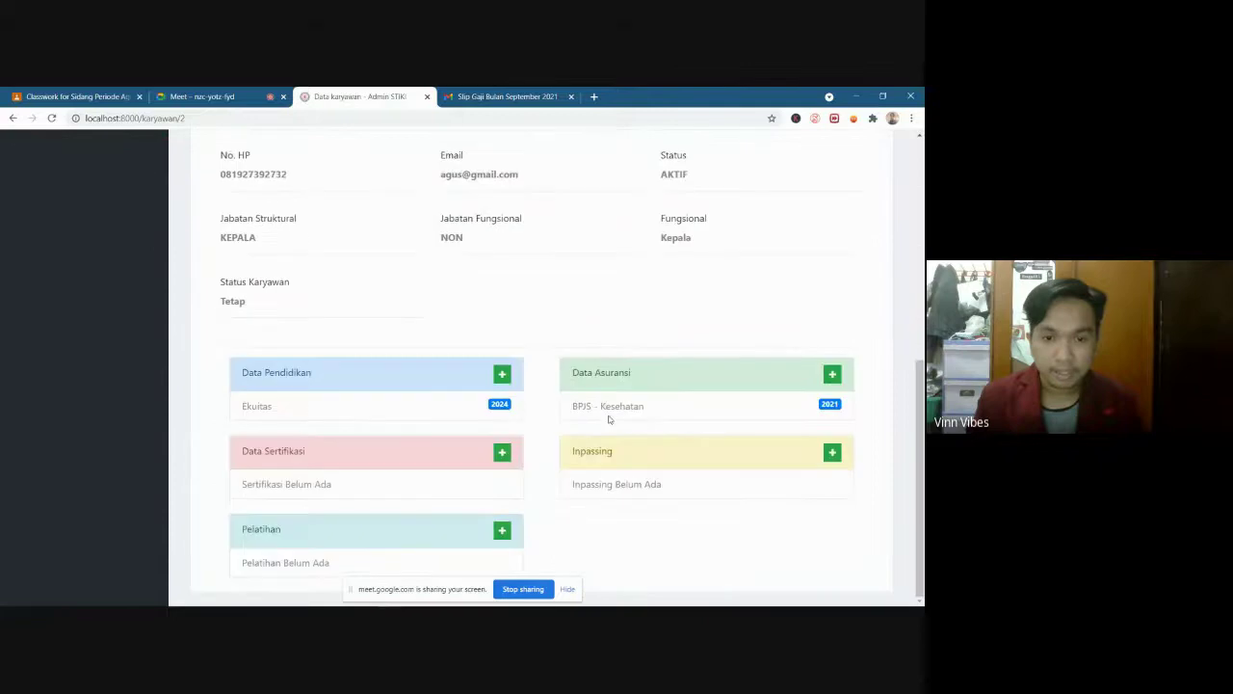
left_click_drag(258, 377, 402, 406)
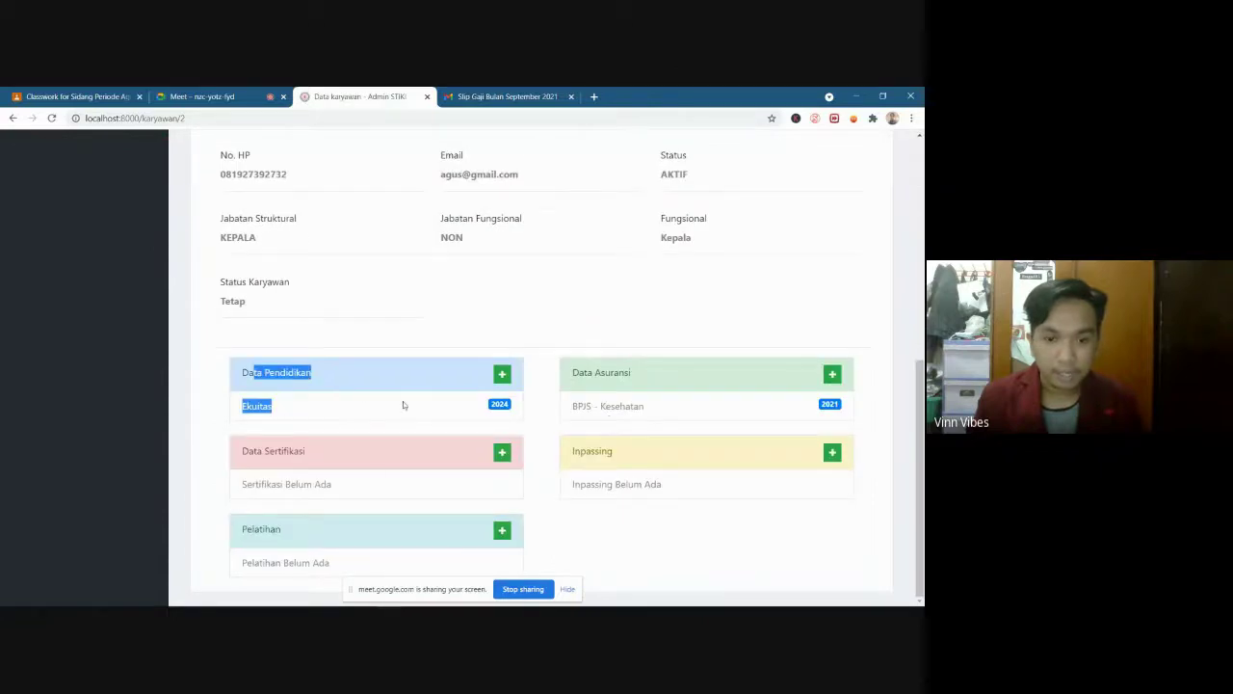
left_click(356, 383)
scroll(617, 438, "up", 3)
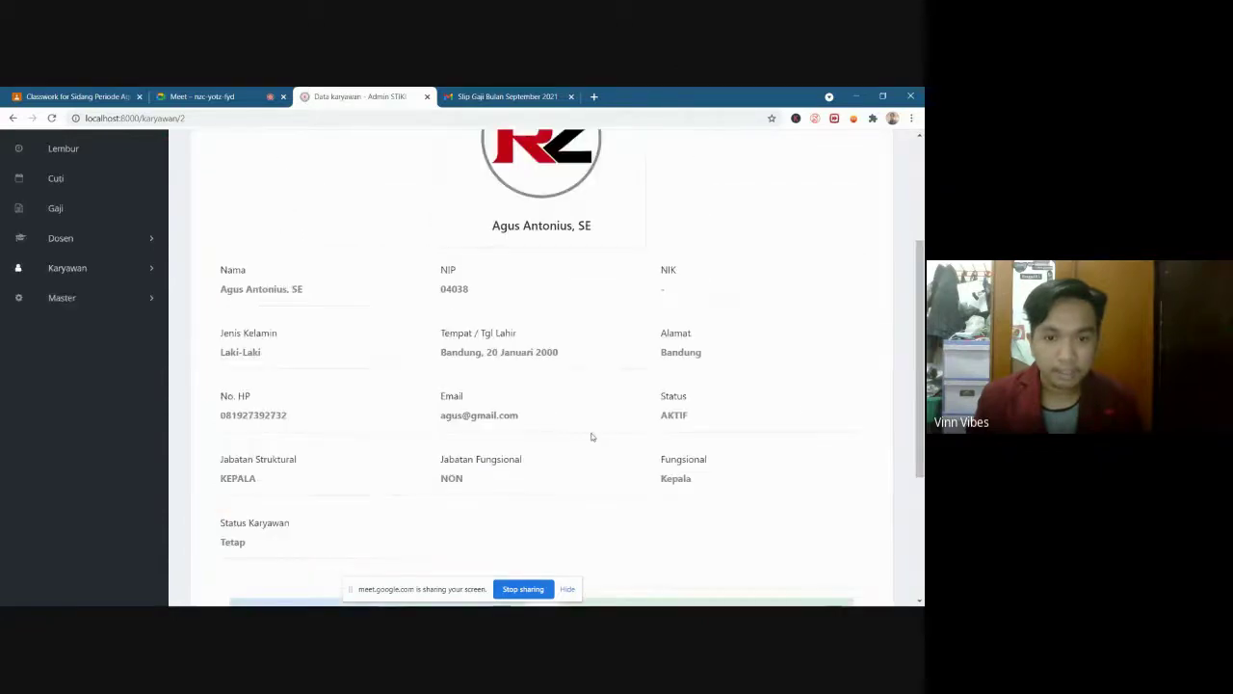
scroll(591, 435, "down", 3)
scroll(507, 442, "up", 2)
scroll(508, 442, "up", 1)
scroll(634, 407, "up", 3)
Return to the employee list and expand the Master section
left_click(858, 241)
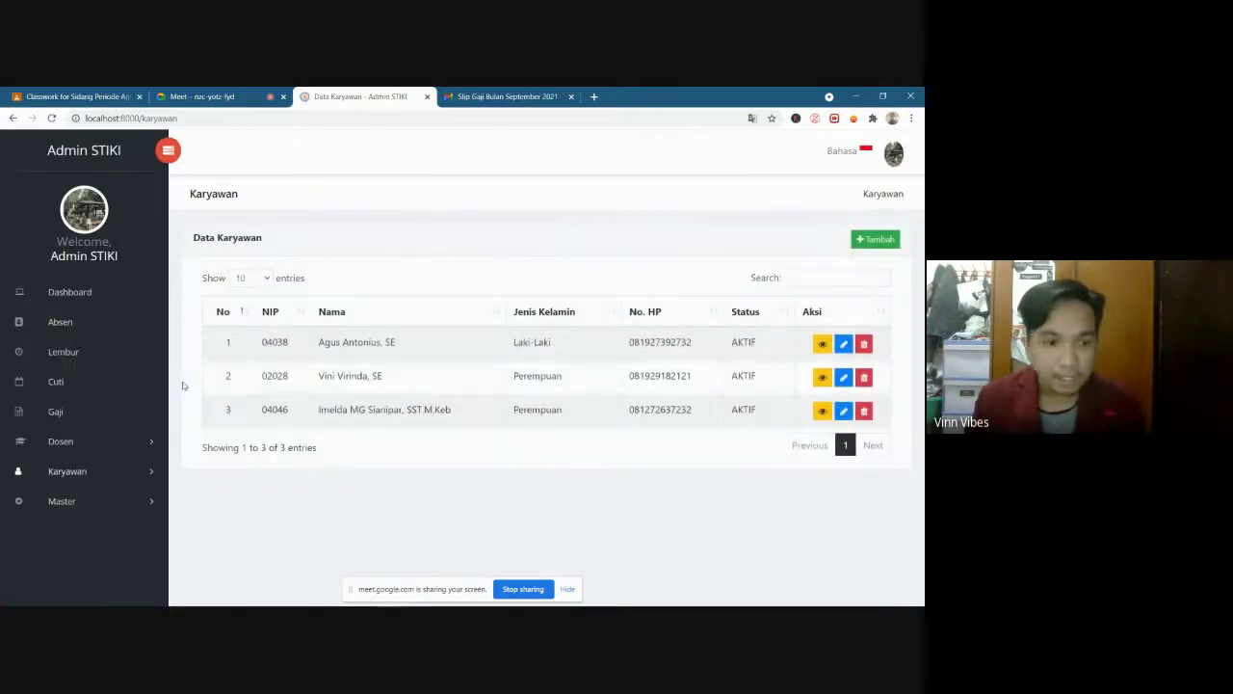
left_click(60, 501)
scroll(102, 472, "down", 1)
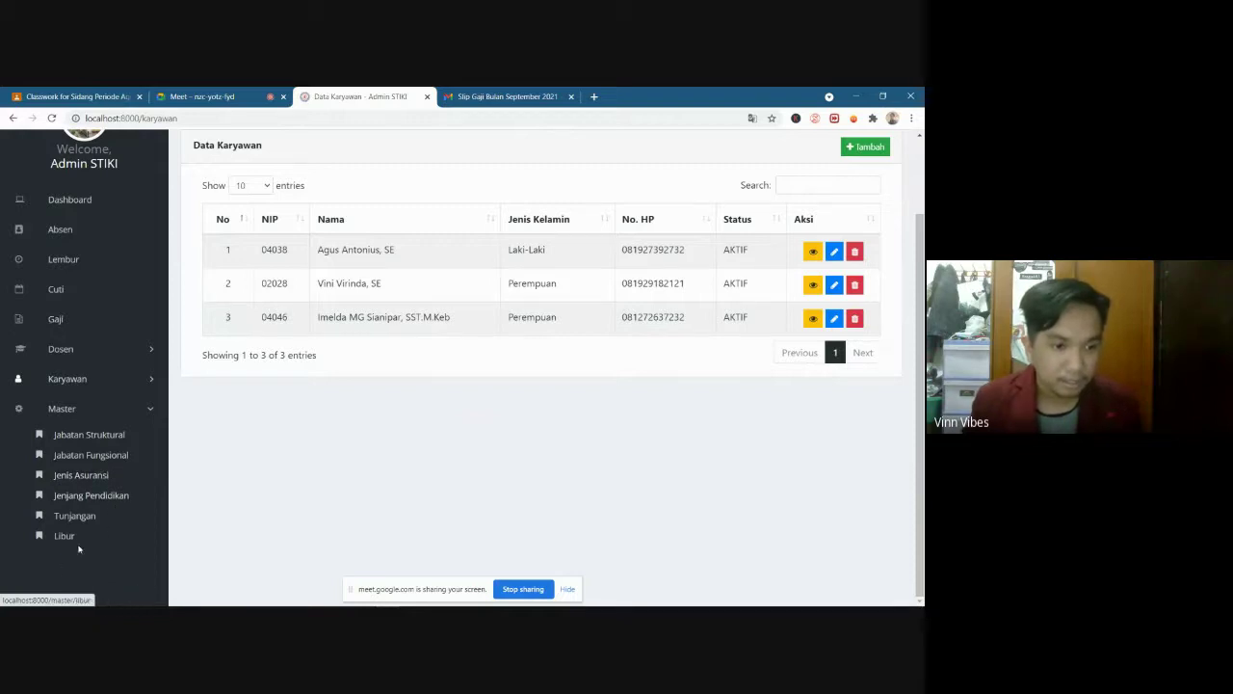
Open Master > Jenis Asuransi, review the four insurance types, and start a new entry
left_click(81, 475)
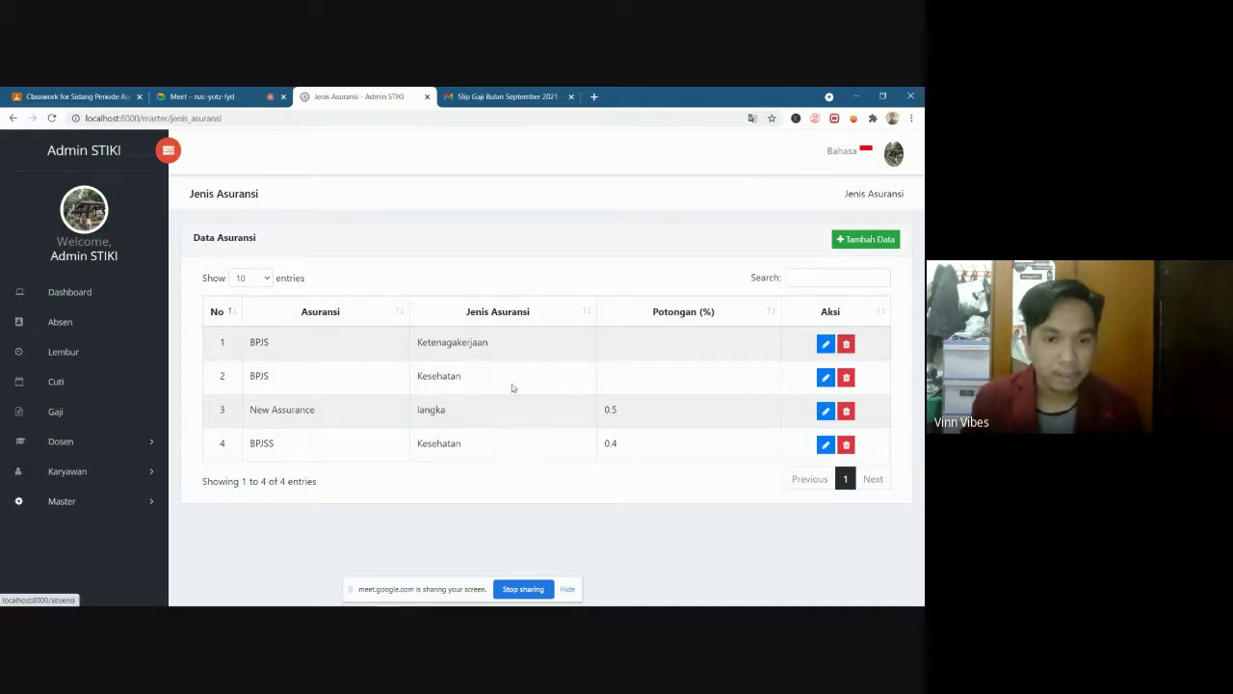
left_click_drag(512, 388, 258, 351)
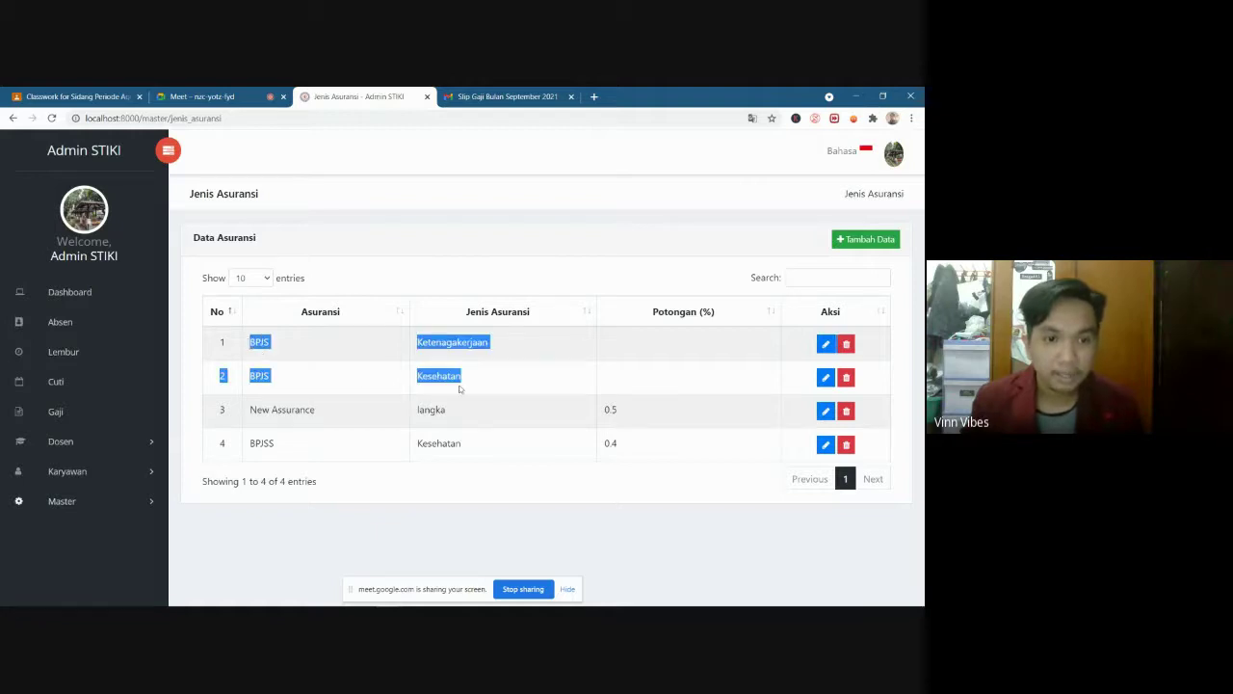
left_click(273, 350)
left_click_drag(415, 345, 518, 344)
left_click(279, 370)
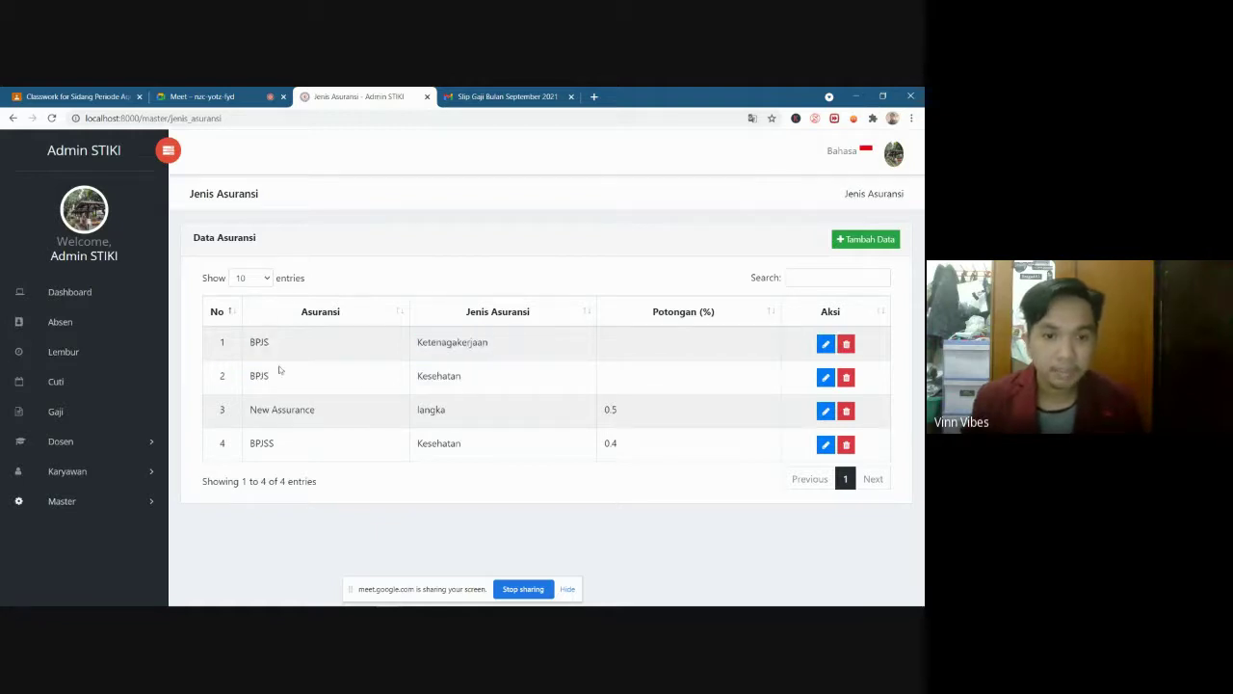
left_click_drag(478, 381, 408, 355)
left_click(278, 347)
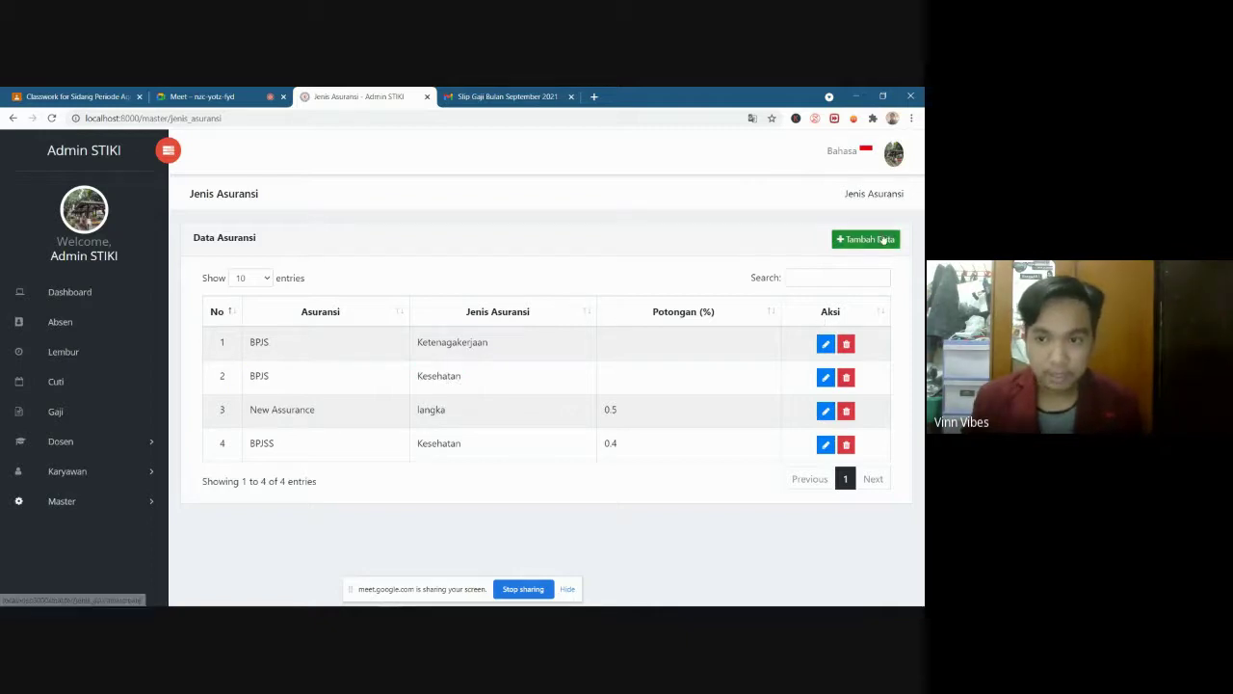
left_click(853, 242)
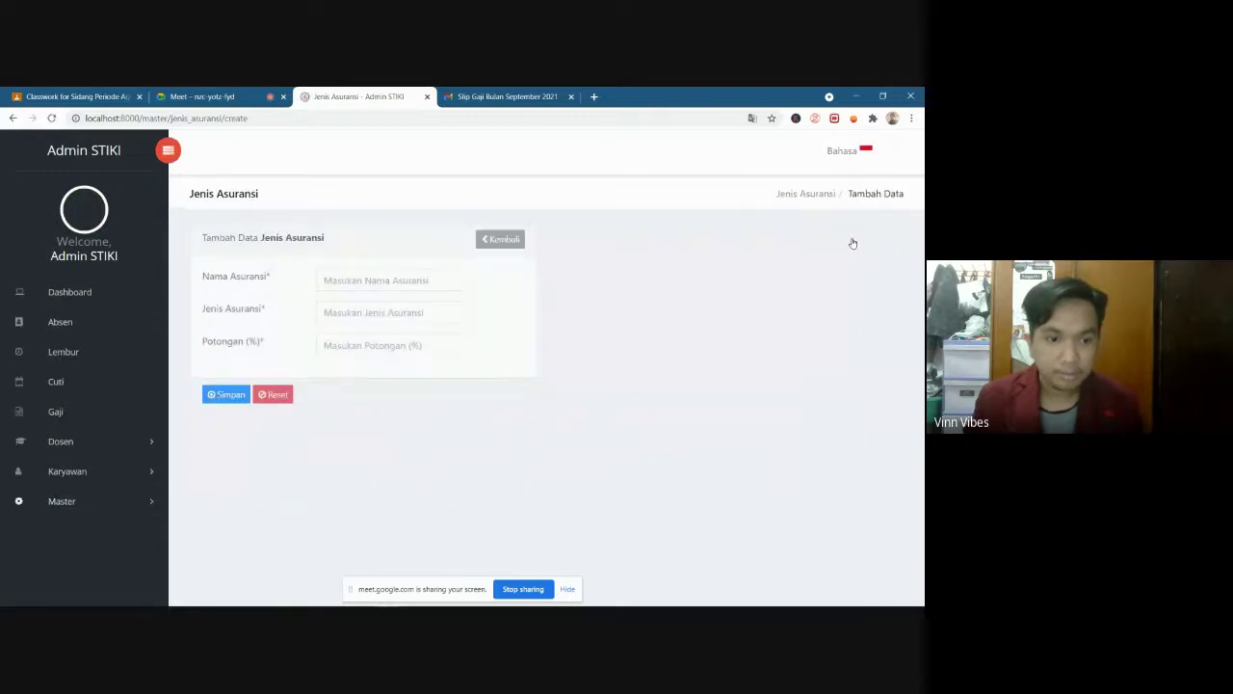
Save insurance BPJS of type jiwa with a 1% deduction, filling the missing Potongan field
left_click(388, 277)
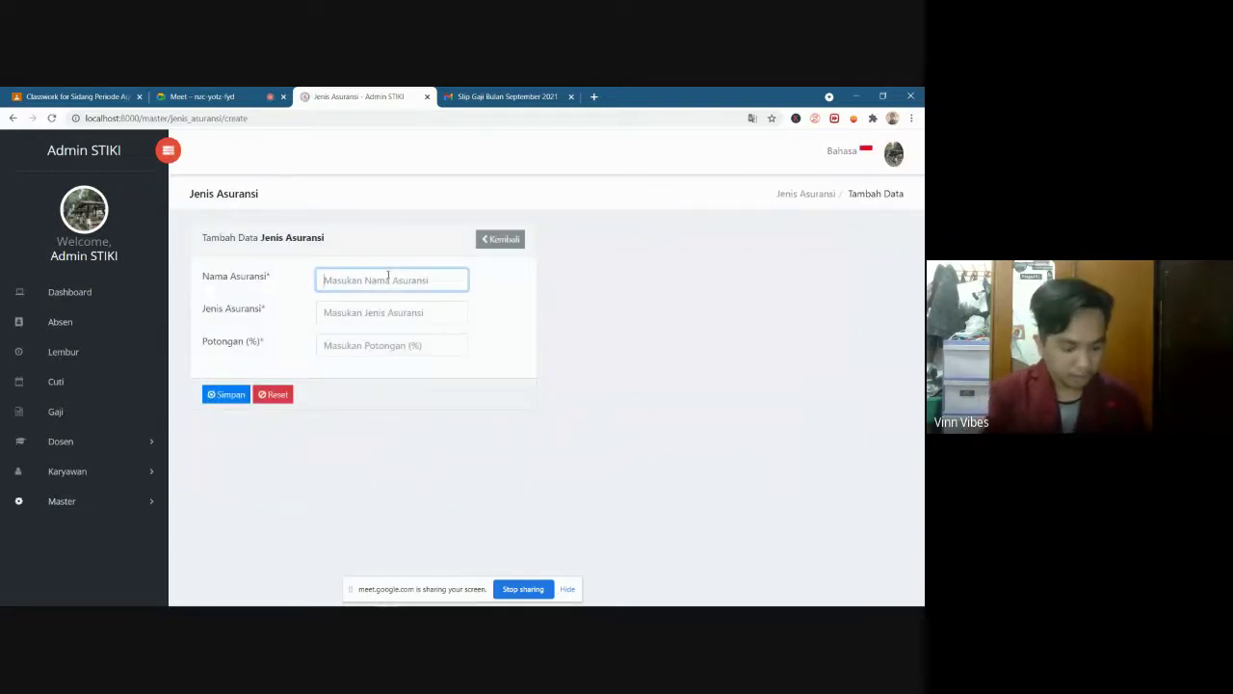
type("BPJS")
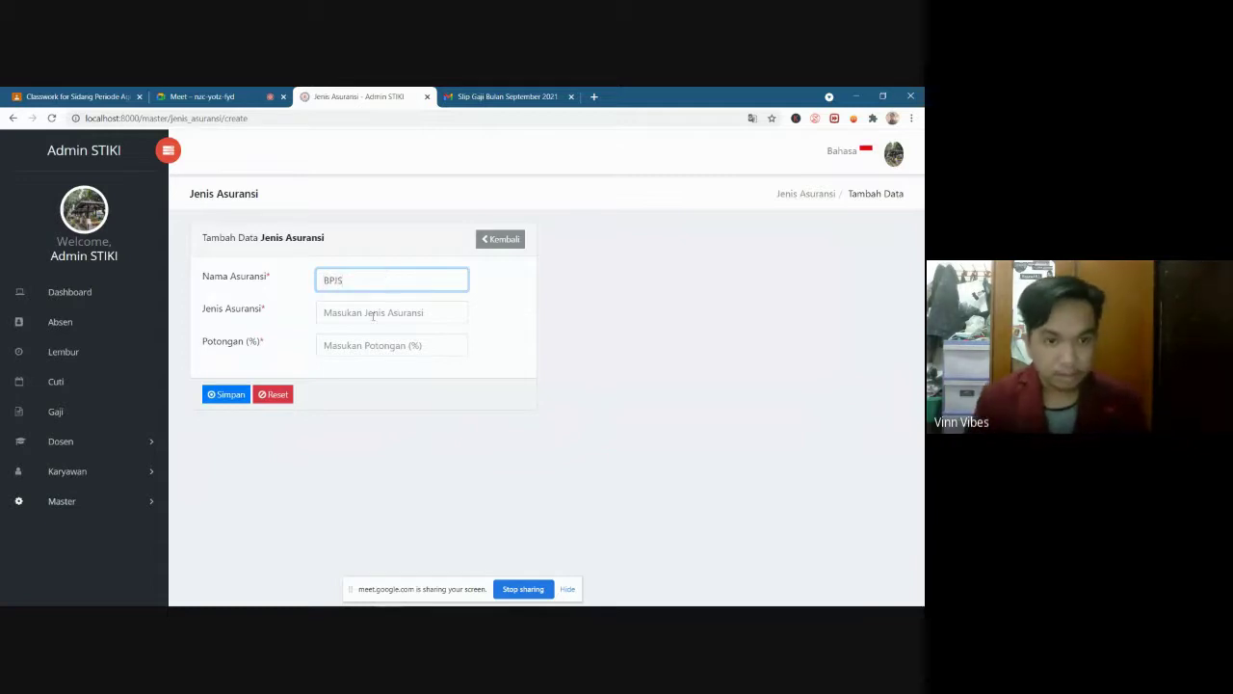
left_click(377, 314)
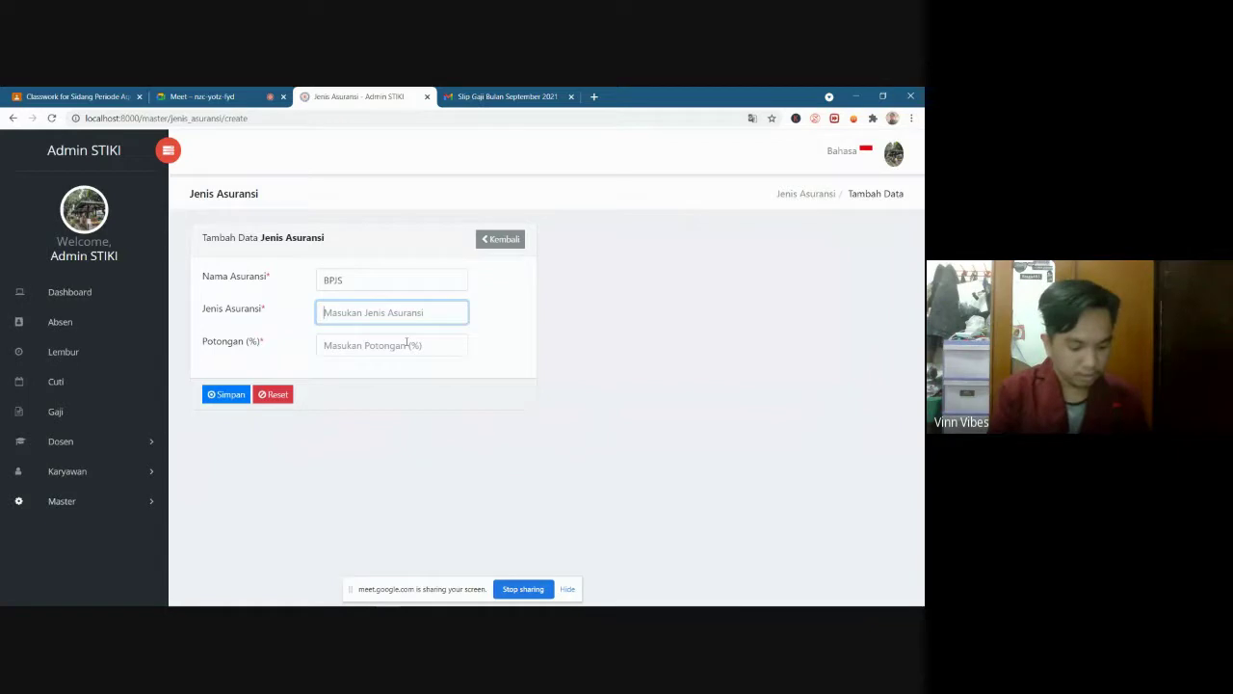
type("jiwa")
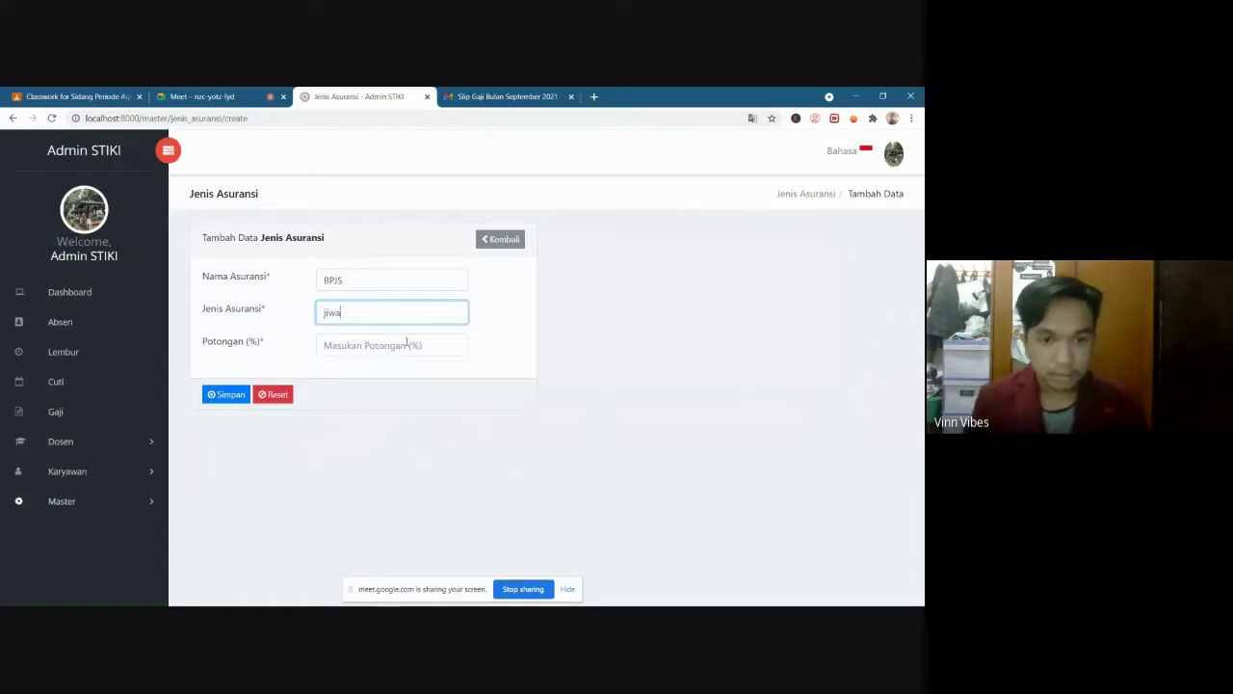
left_click(404, 350)
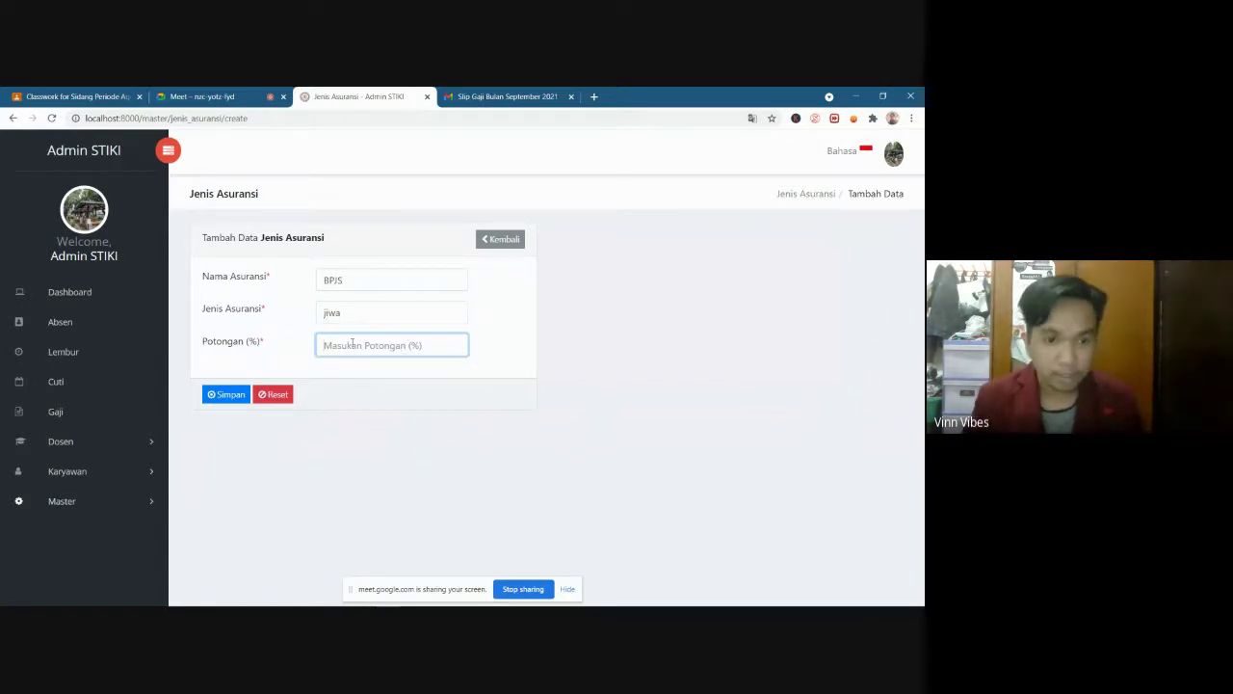
left_click(230, 396)
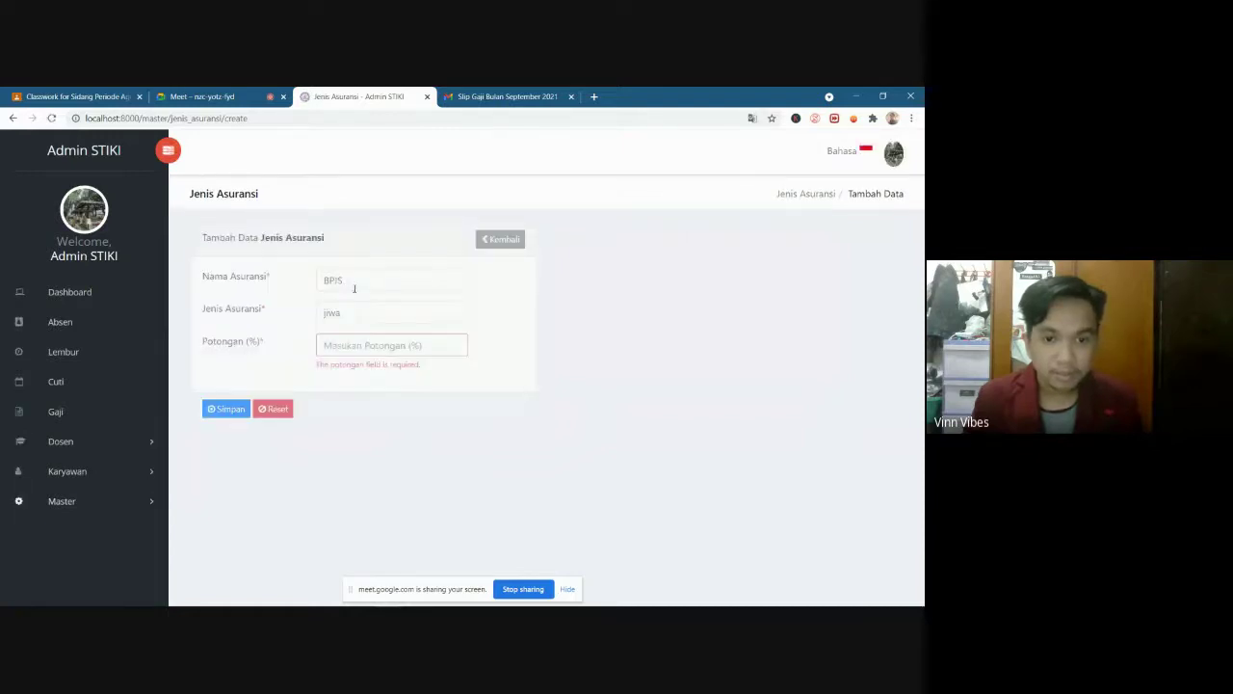
left_click(379, 346)
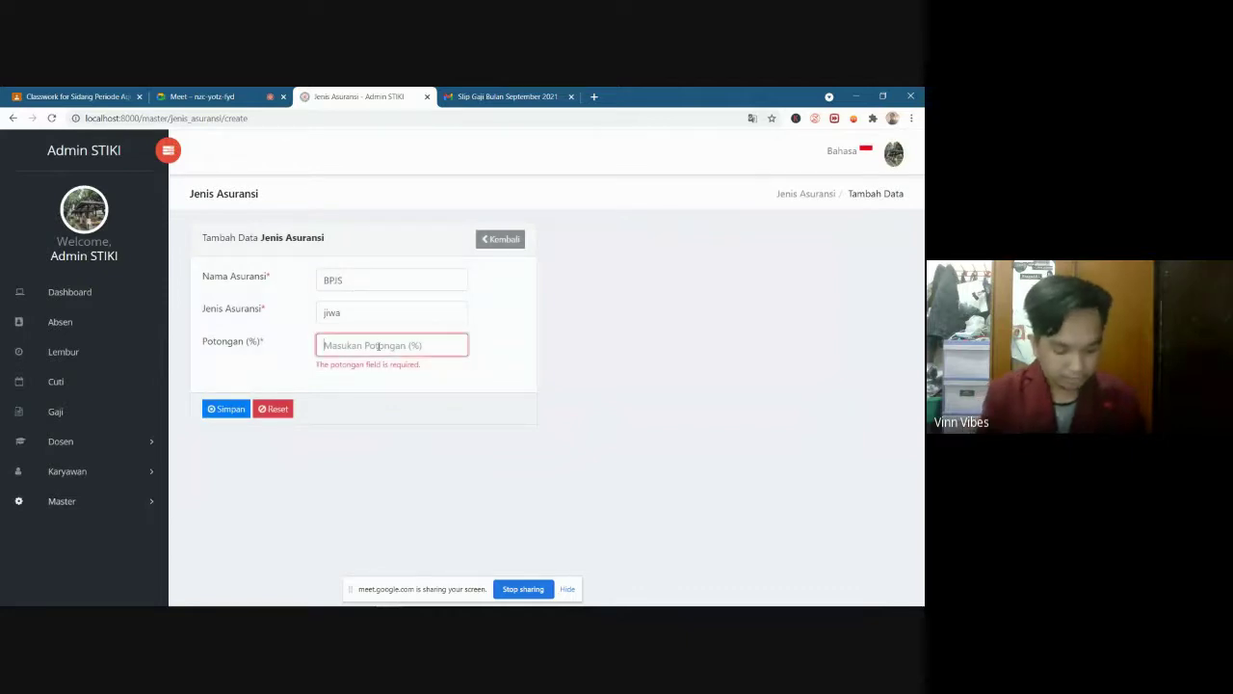
type("1")
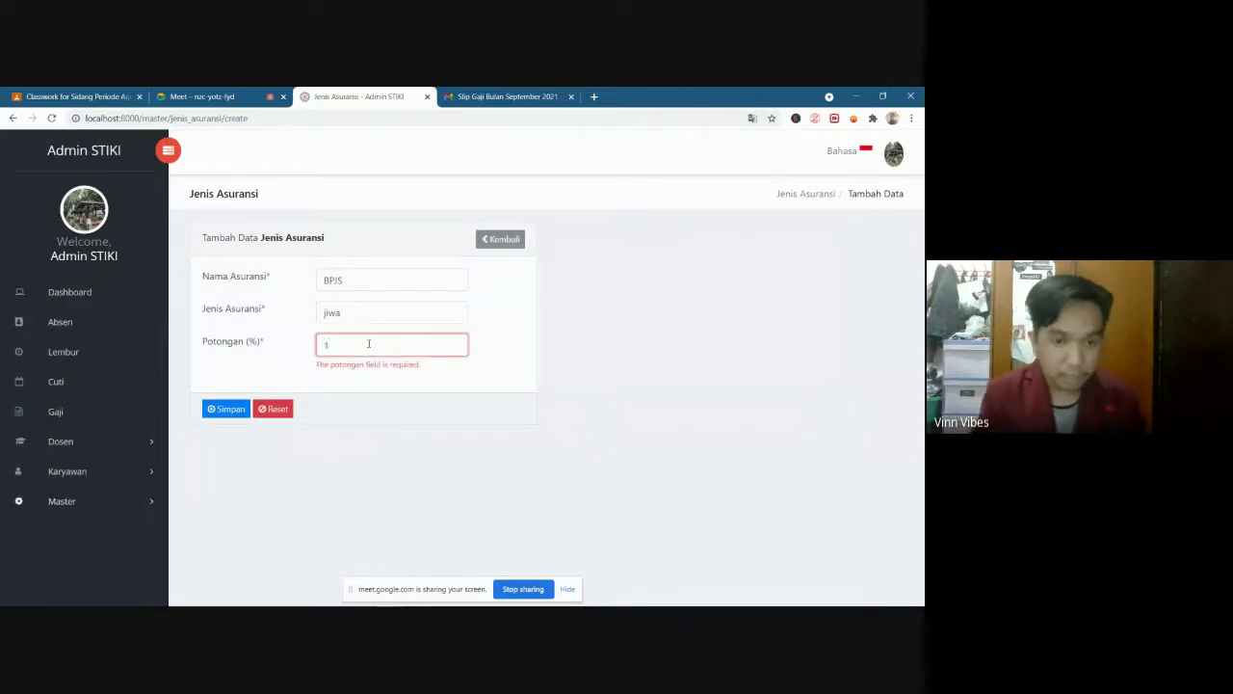
left_click(226, 413)
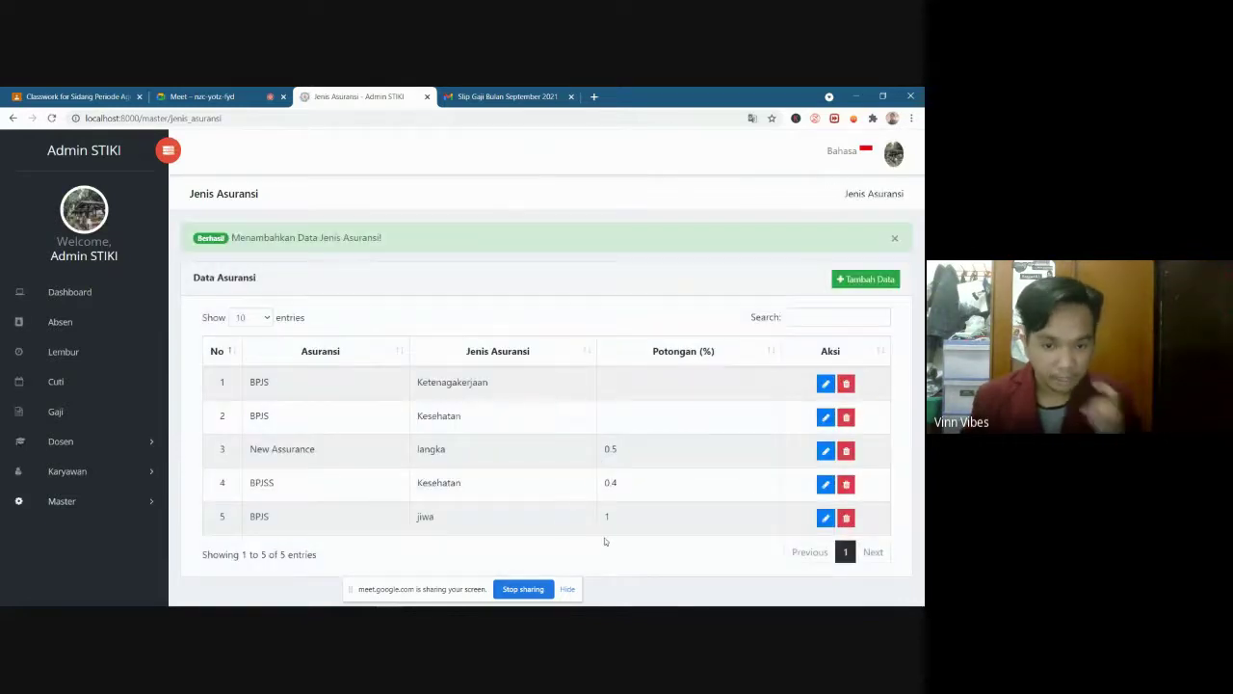
Open the Master > Jenjang Pendidikan list
left_click(624, 510)
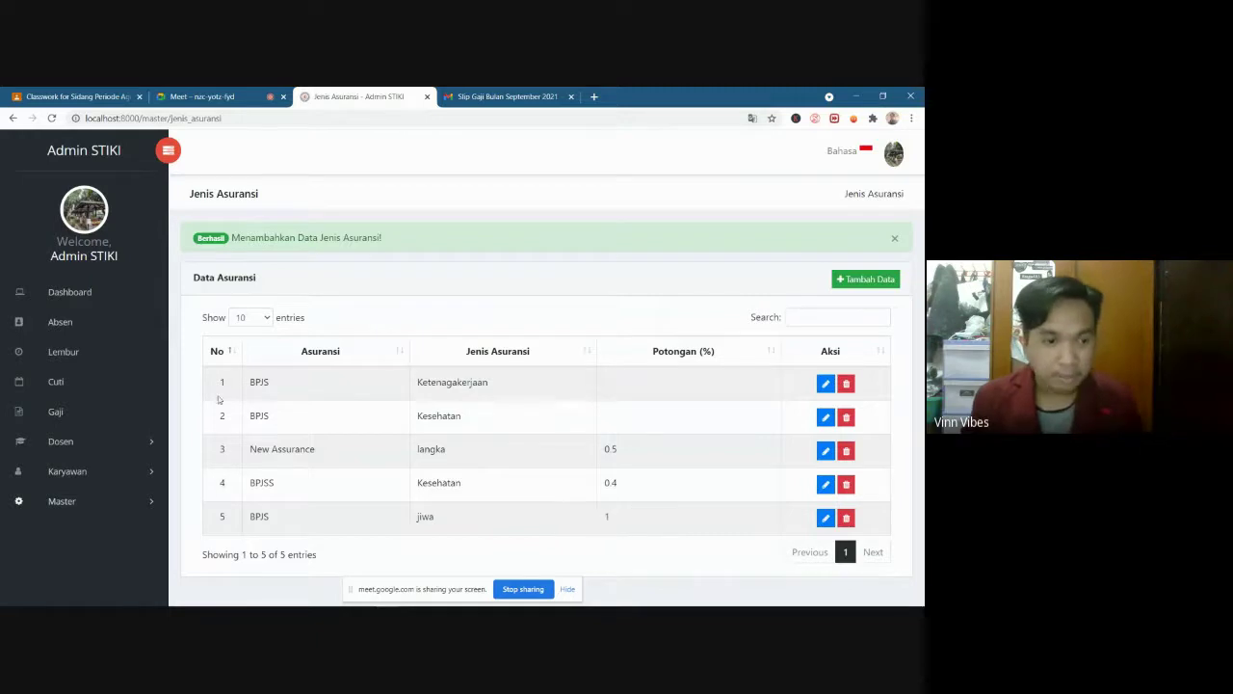
left_click(61, 503)
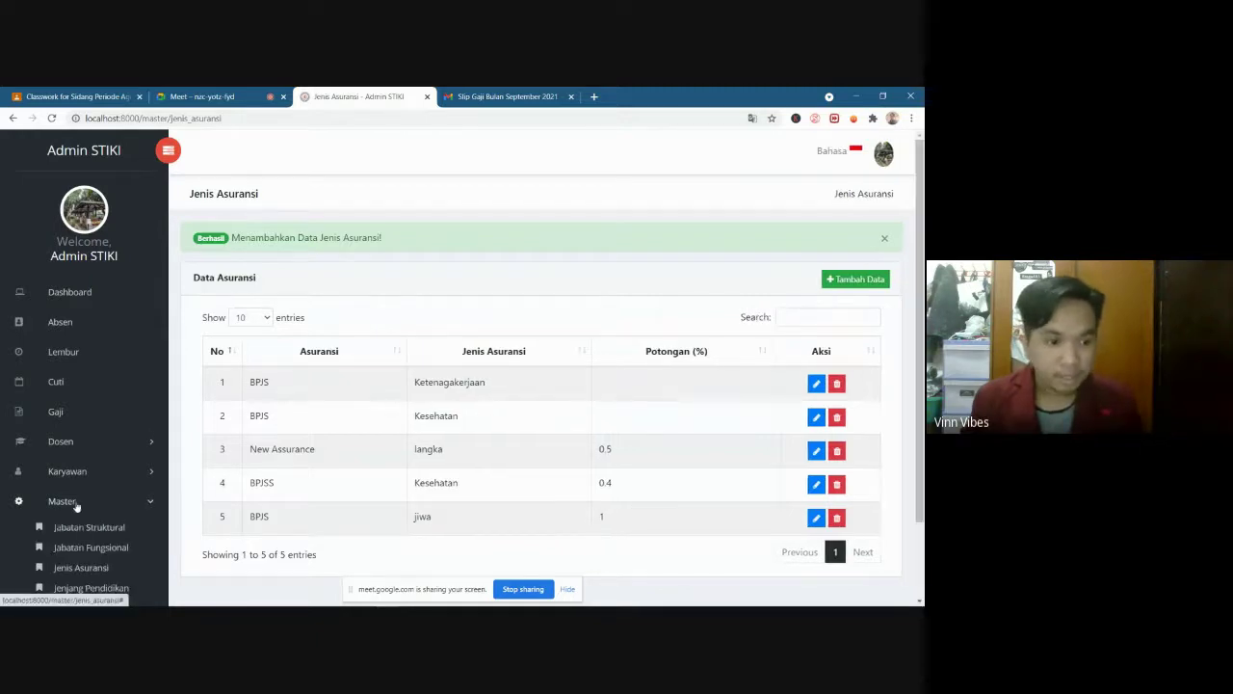
scroll(77, 507, "down", 1)
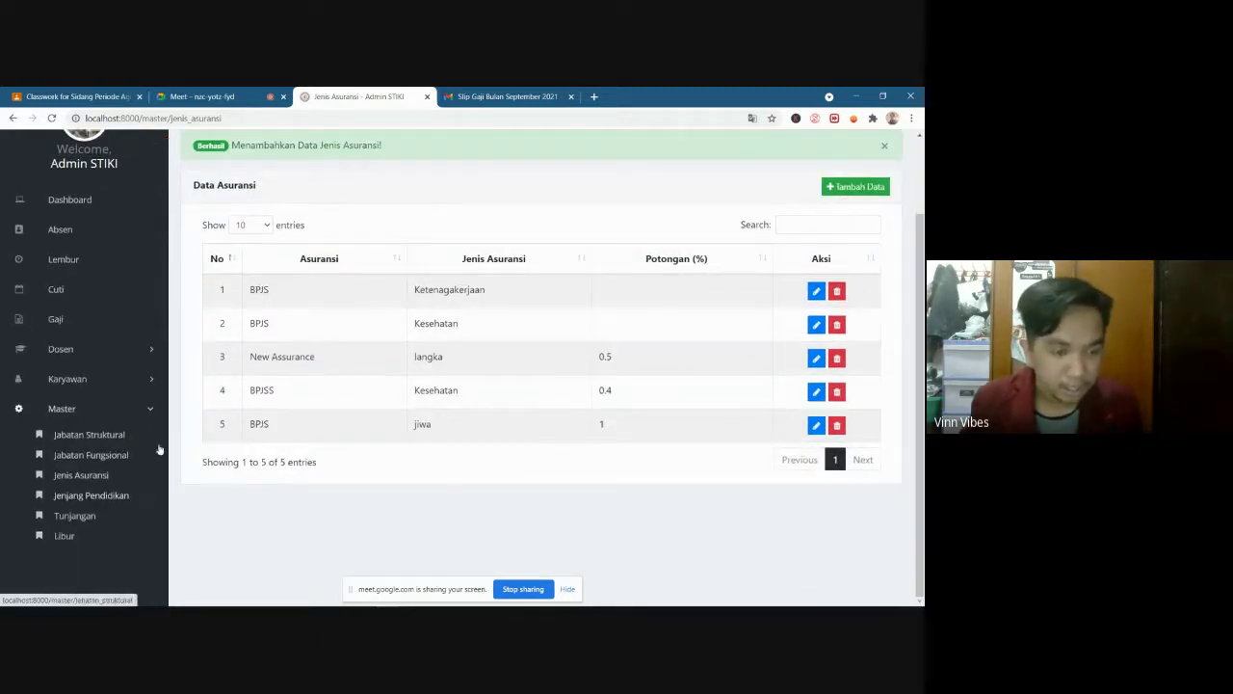
left_click(111, 497)
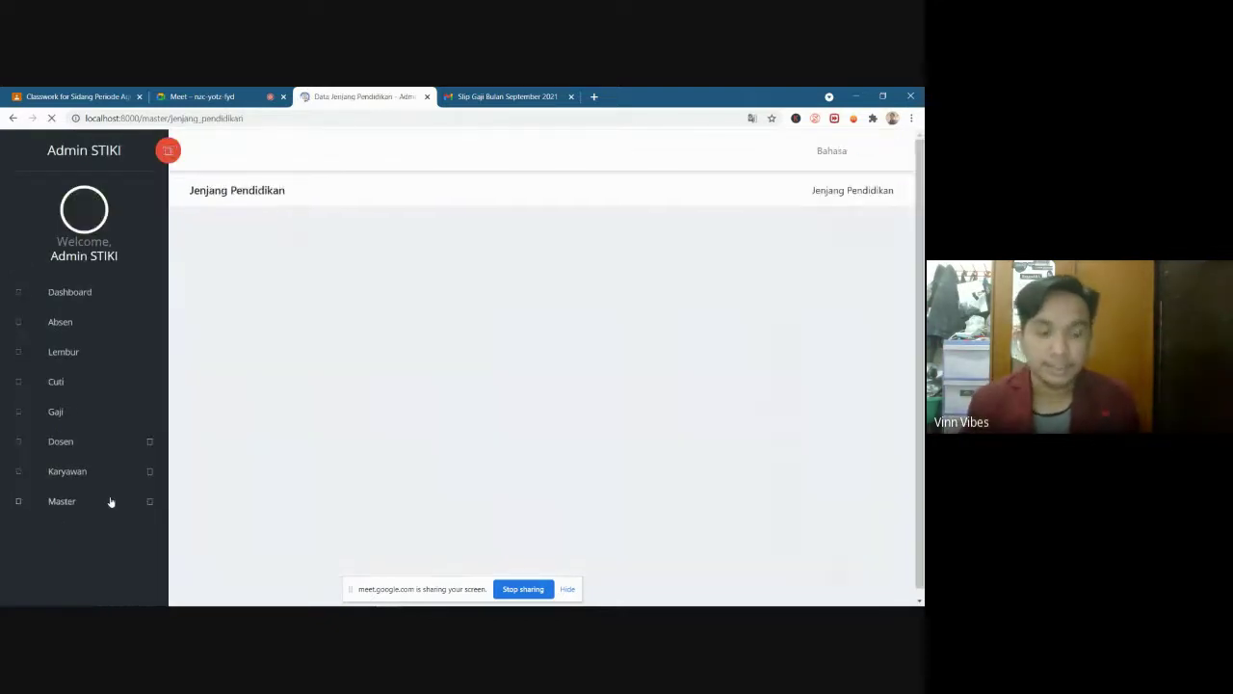
Review the seven education levels from SLTB to S3 and SB, then expand Master again
scroll(395, 463, "down", 1)
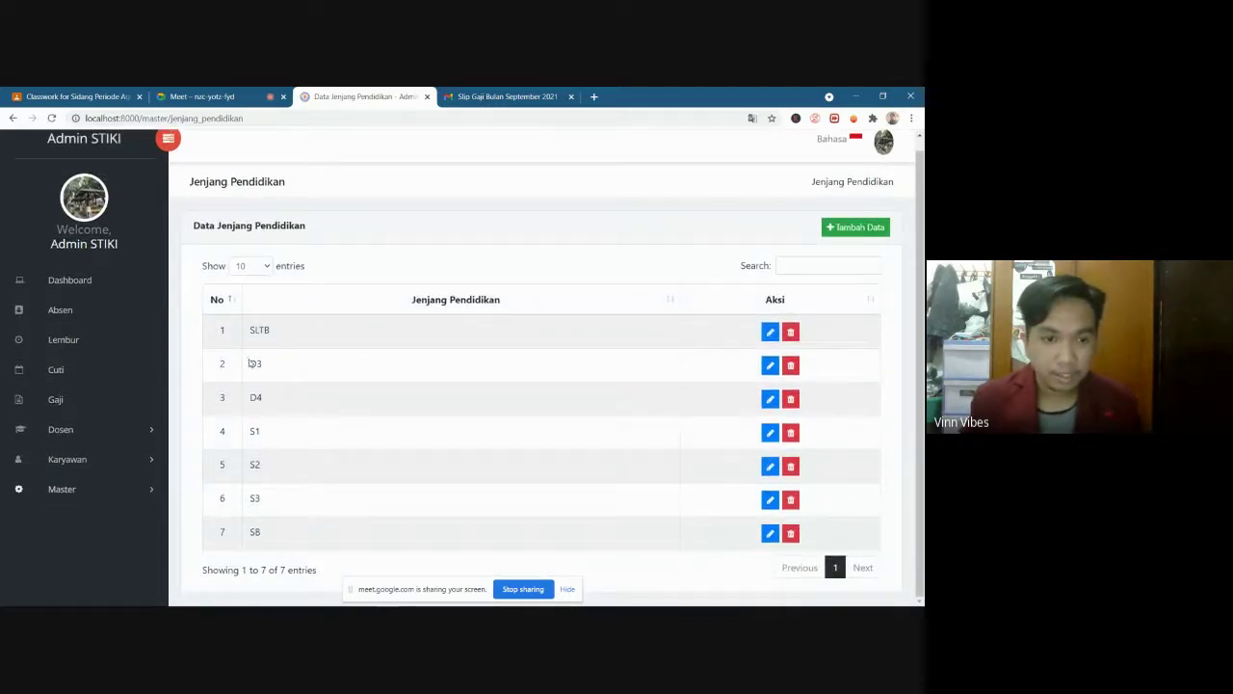
left_click_drag(313, 386, 282, 458)
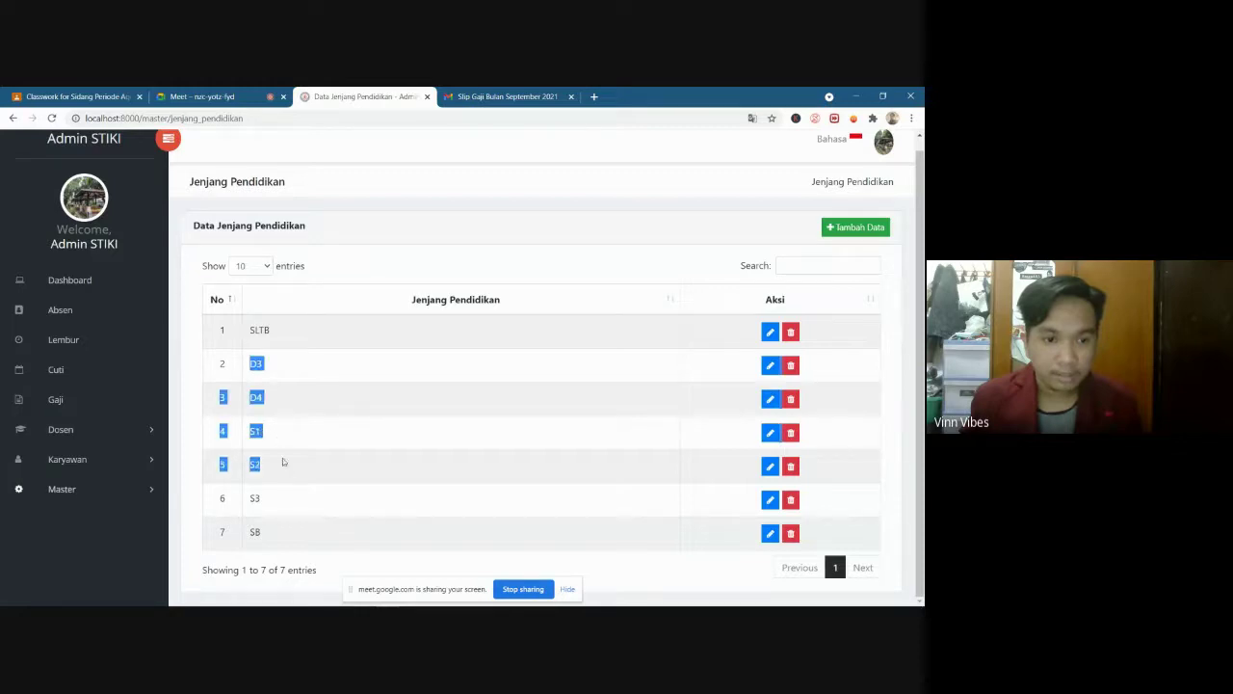
left_click(261, 397)
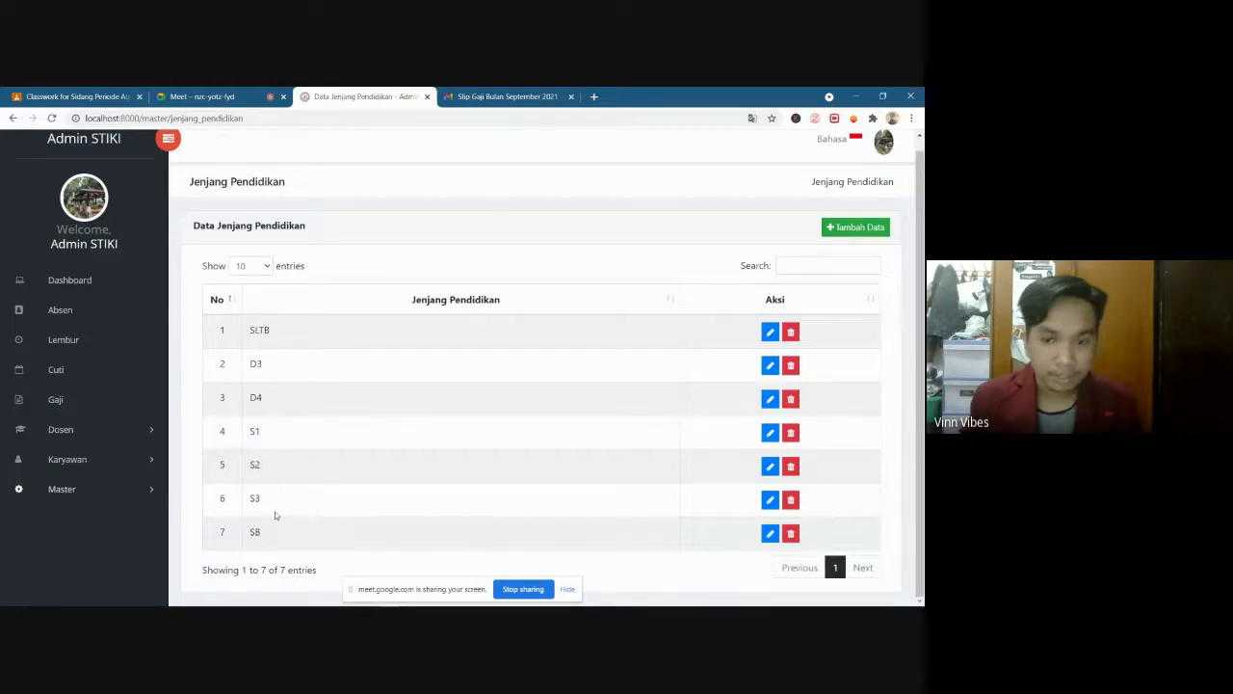
scroll(594, 454, "up", 1)
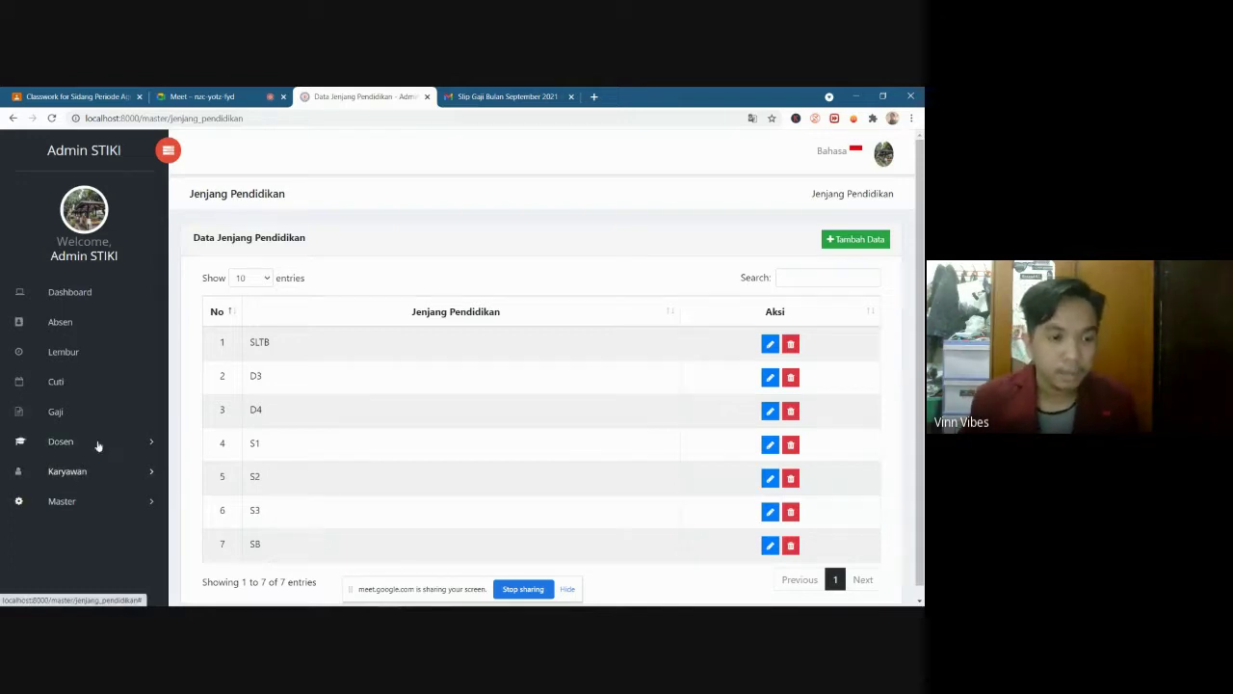
scroll(386, 404, "down", 1)
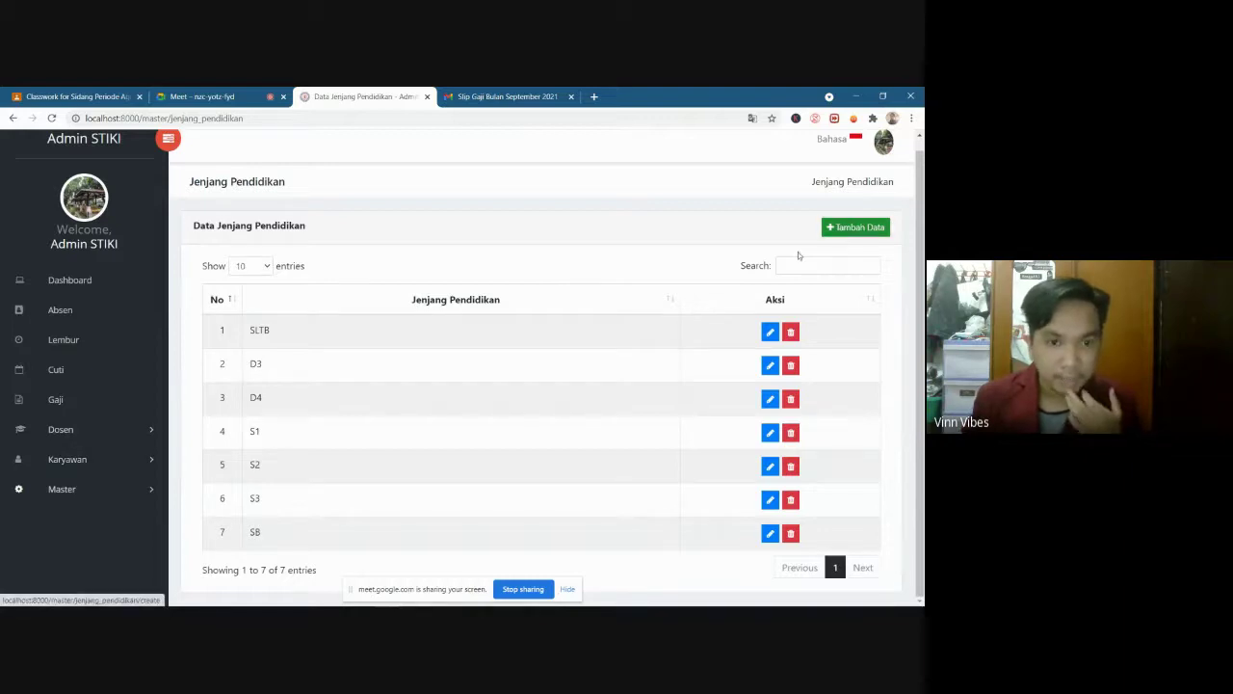
left_click(83, 494)
scroll(181, 520, "down", 1)
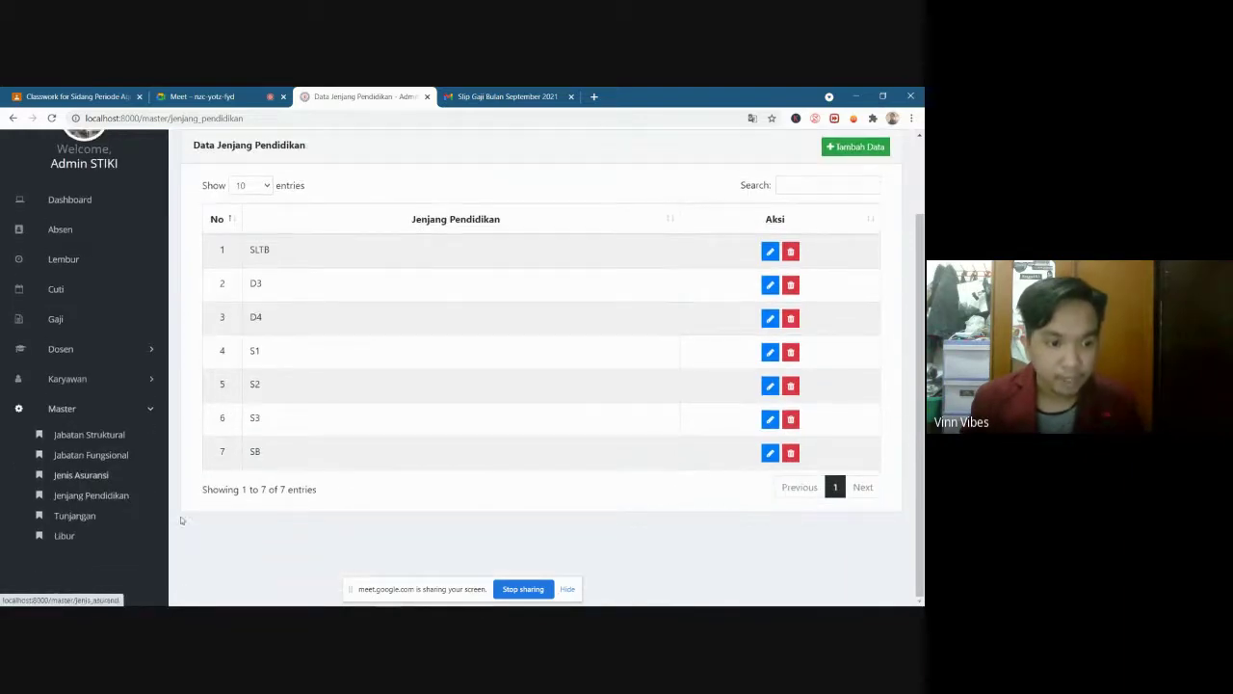
Open Master > Libur, review the three holidays (Idul Adha 1442 H, libur aja, HUT RI), and start a new one
left_click(64, 537)
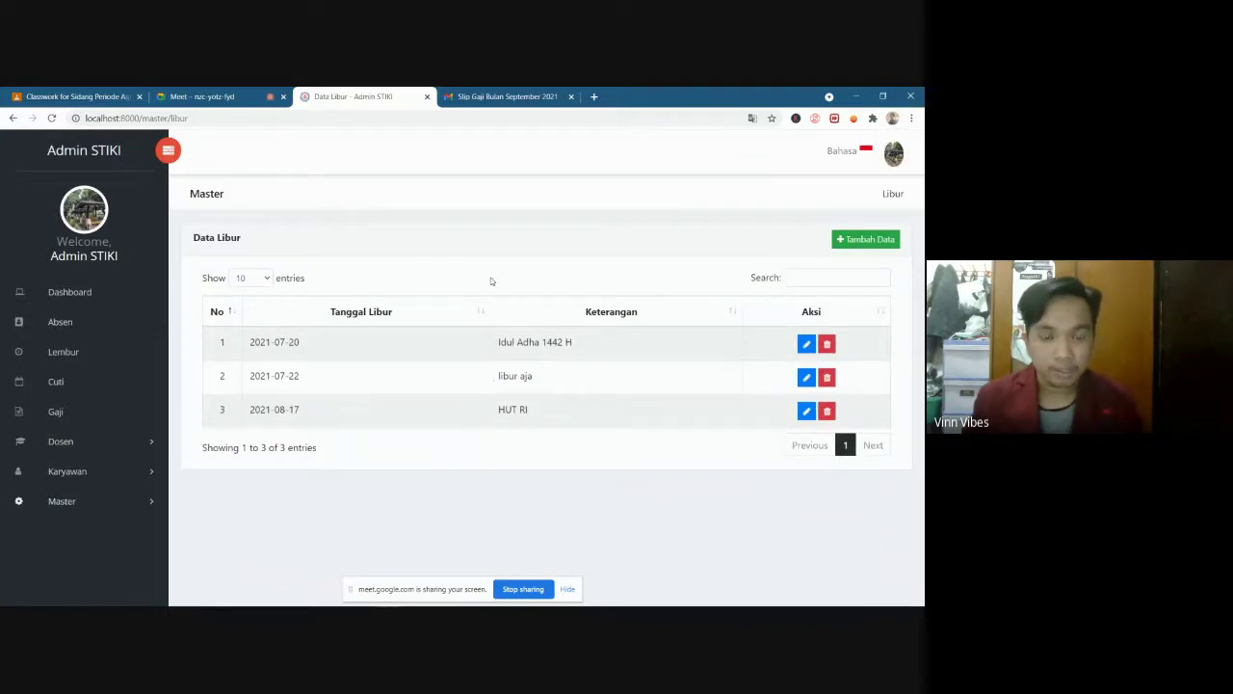
left_click_drag(502, 344, 602, 351)
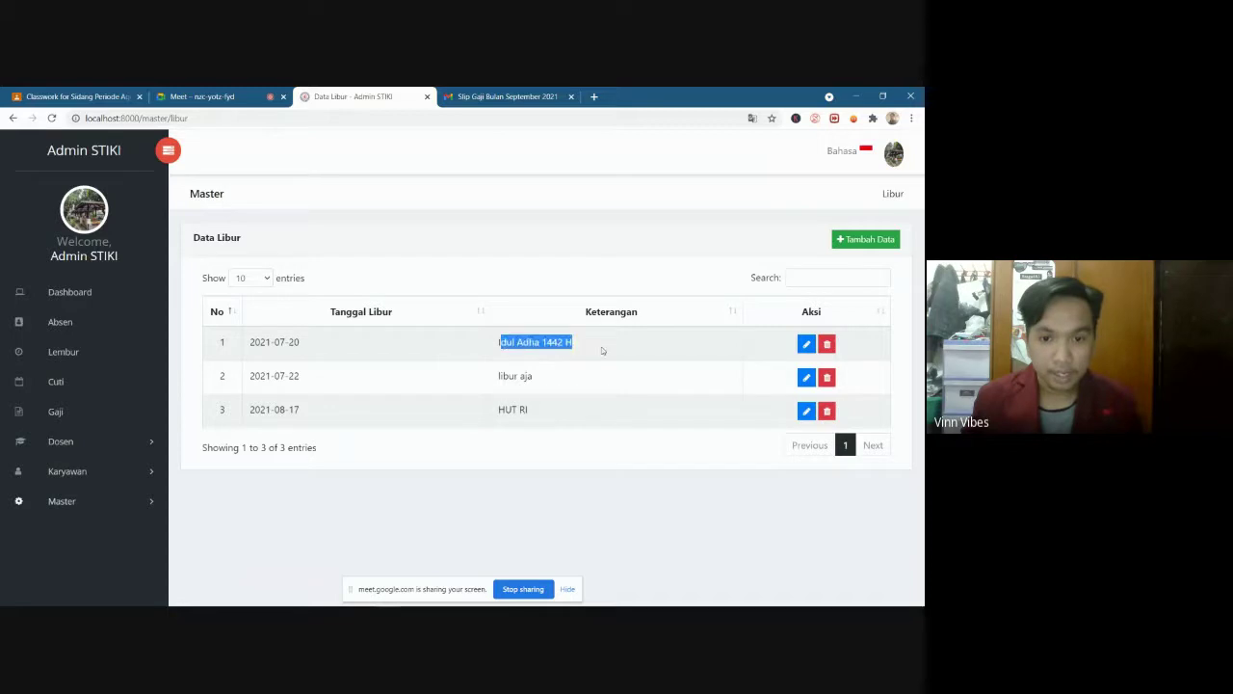
left_click(526, 344)
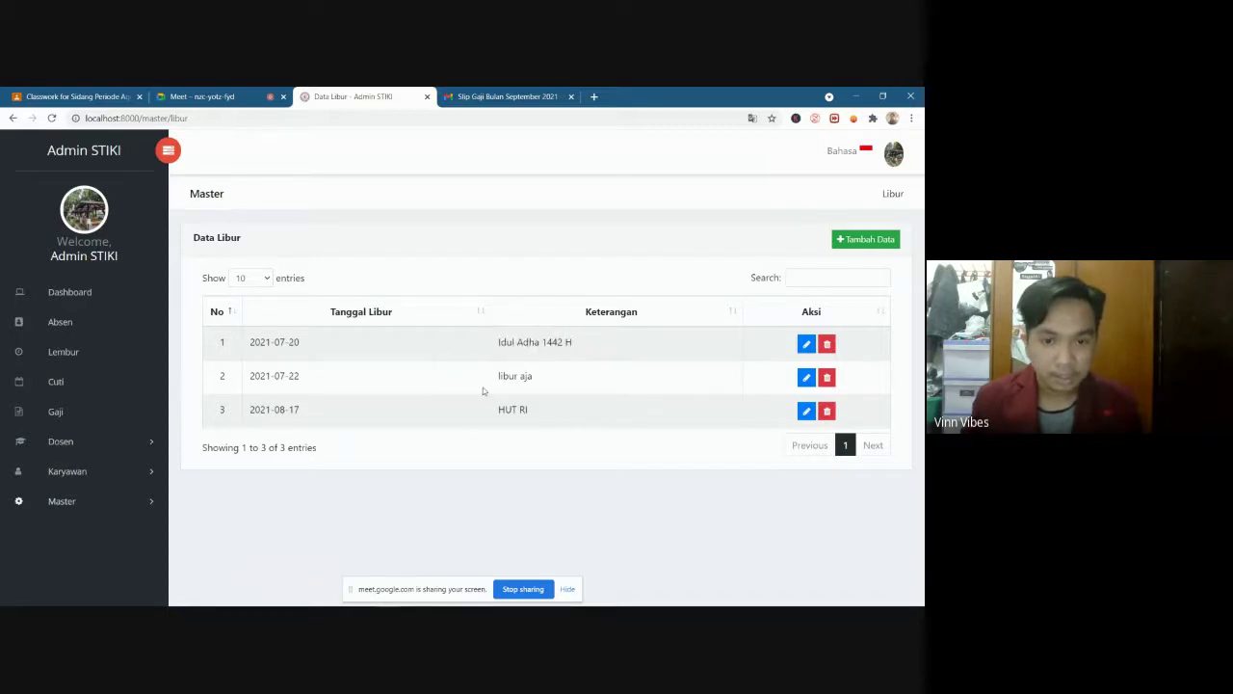
left_click_drag(498, 377, 546, 376)
left_click(301, 399)
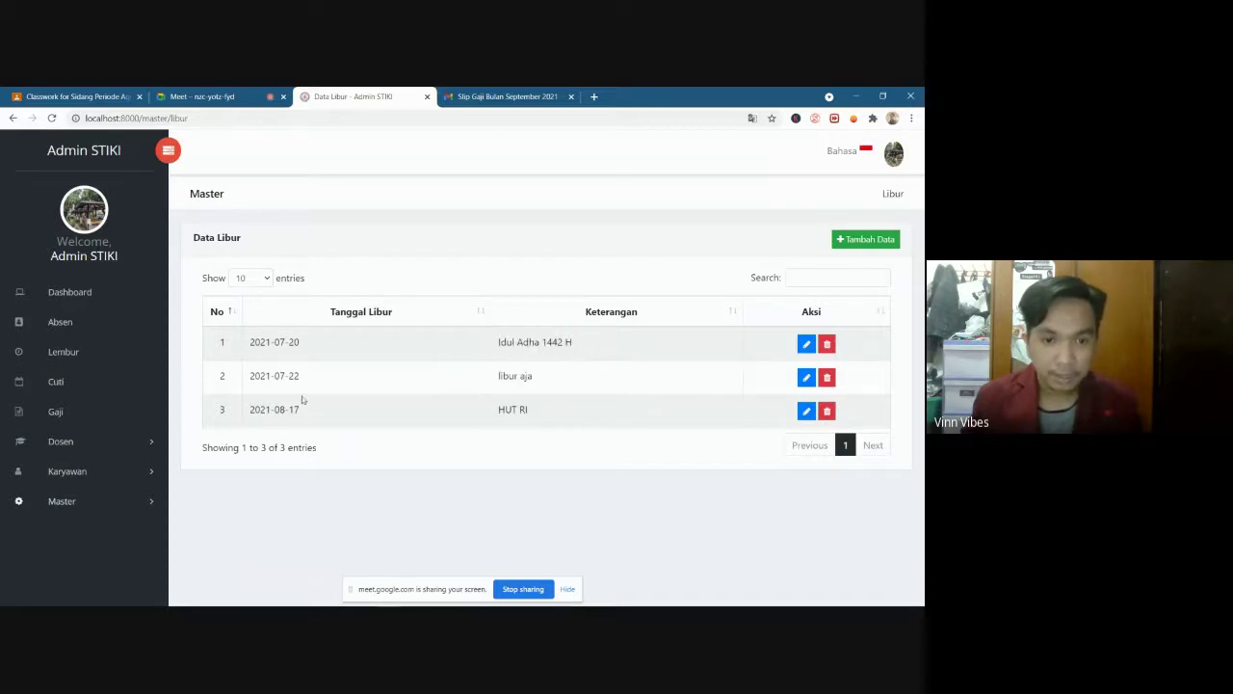
left_click_drag(499, 409, 535, 413)
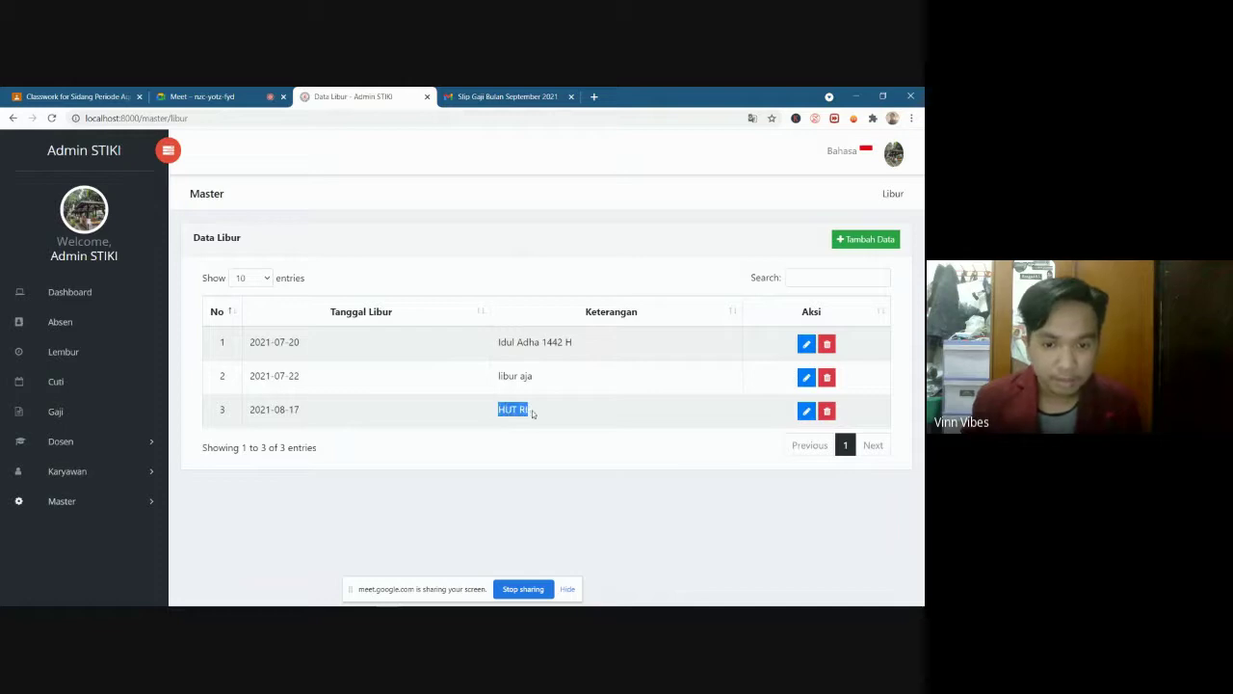
left_click(271, 421)
left_click_drag(305, 411, 254, 410)
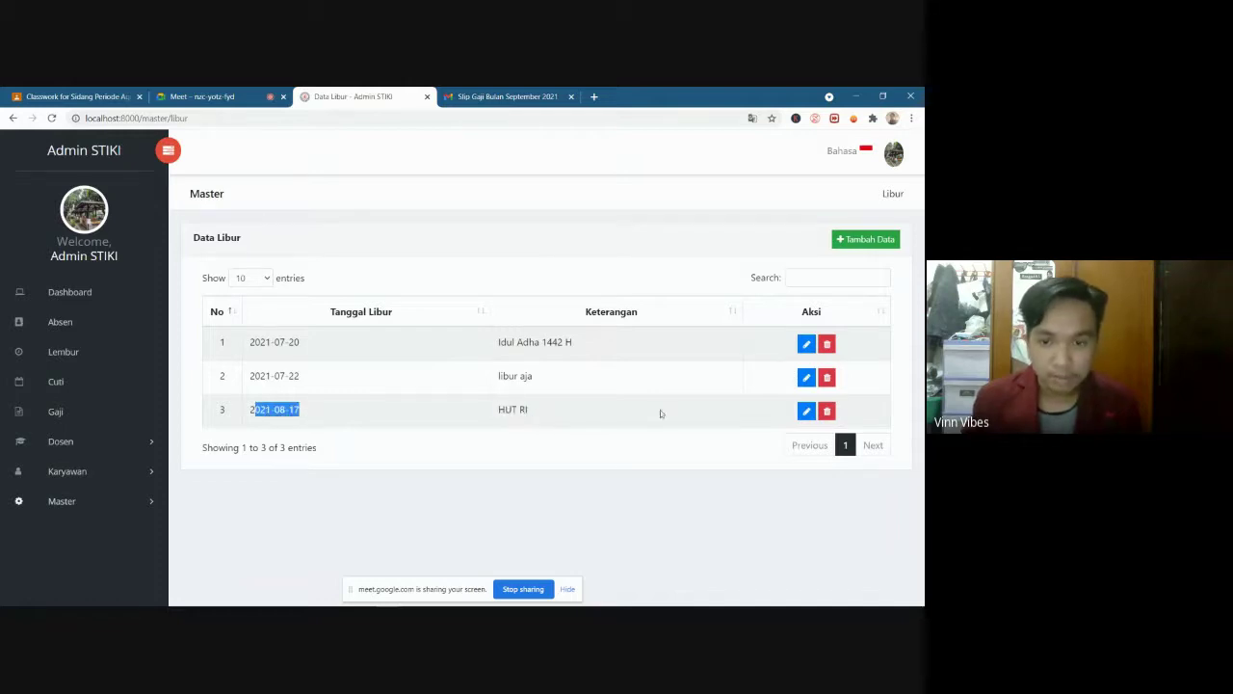
left_click(876, 241)
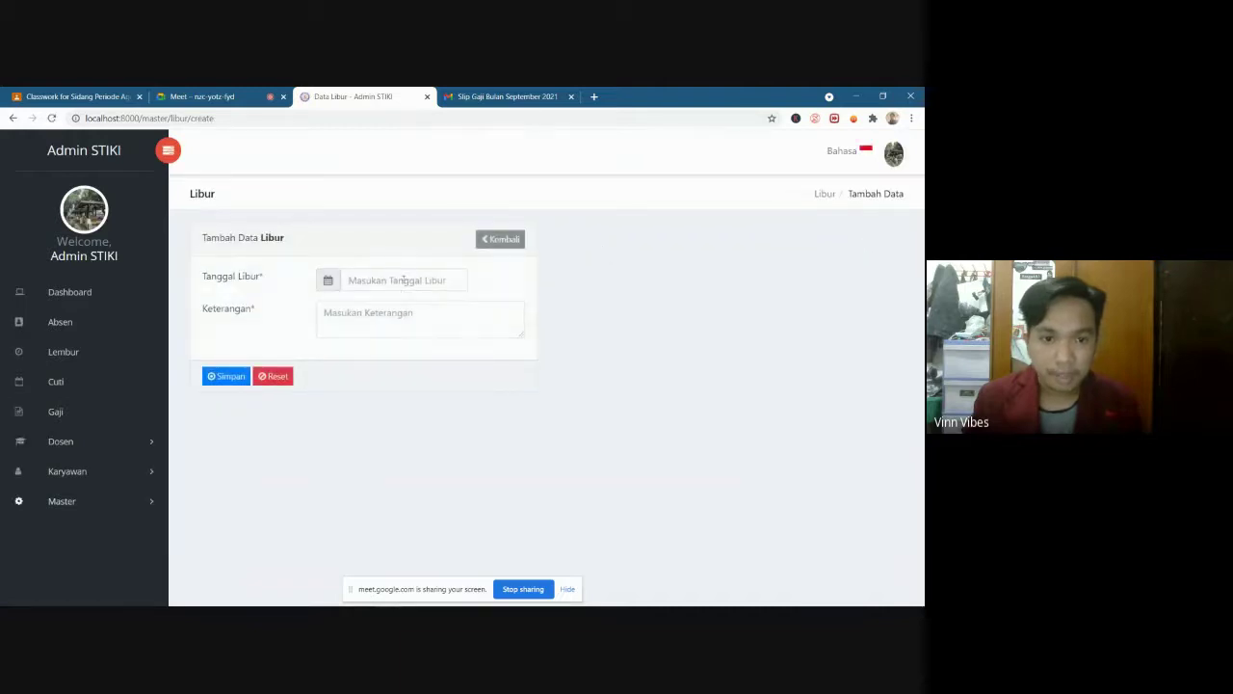
Enter holiday date 06-09-2021 with the description 'Libur mendadak'
left_click(404, 279)
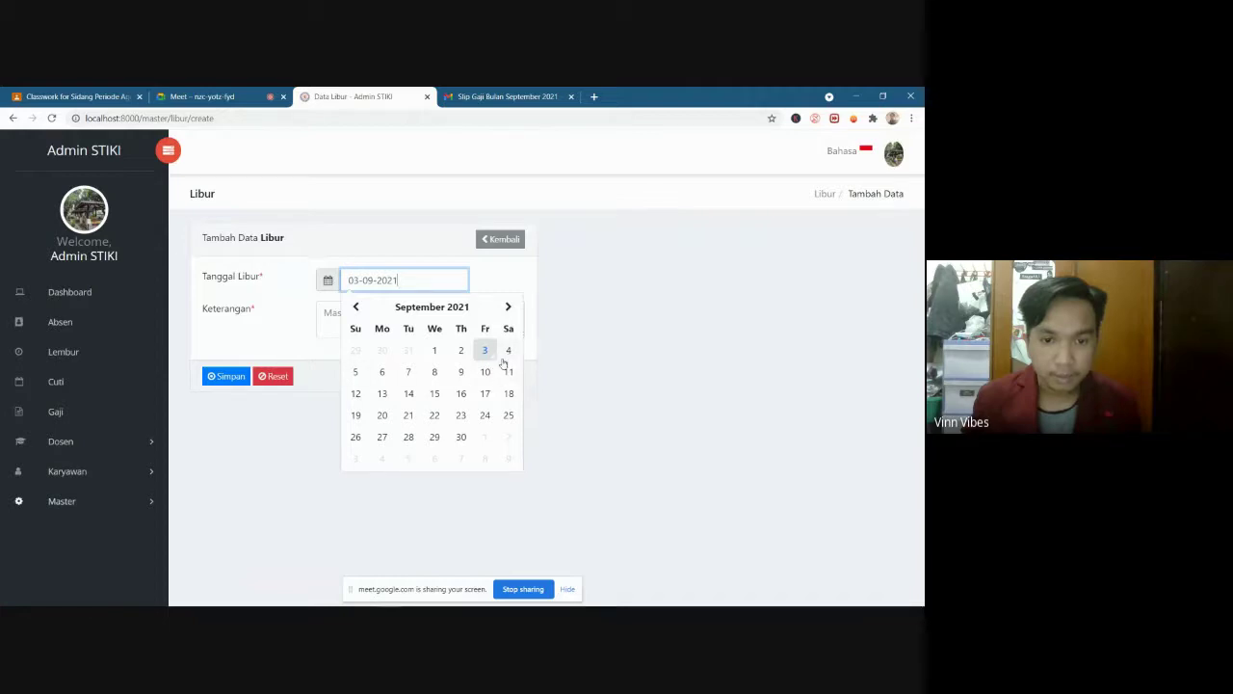
left_click(385, 377)
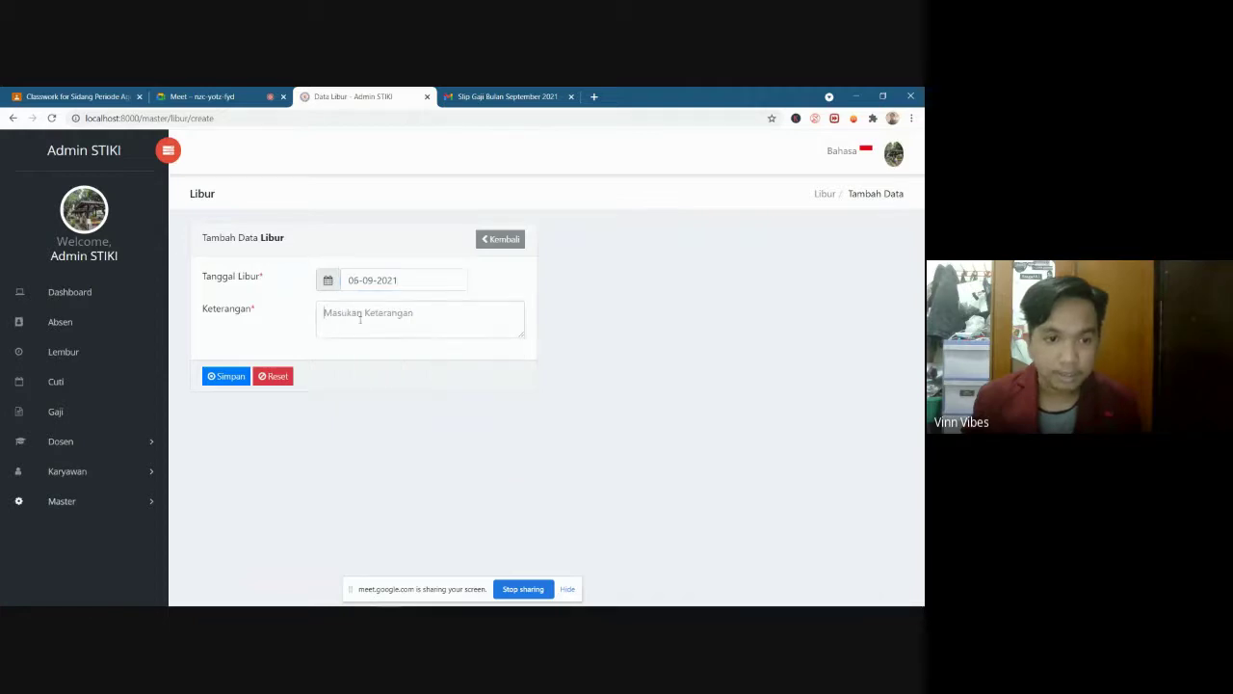
left_click(360, 320)
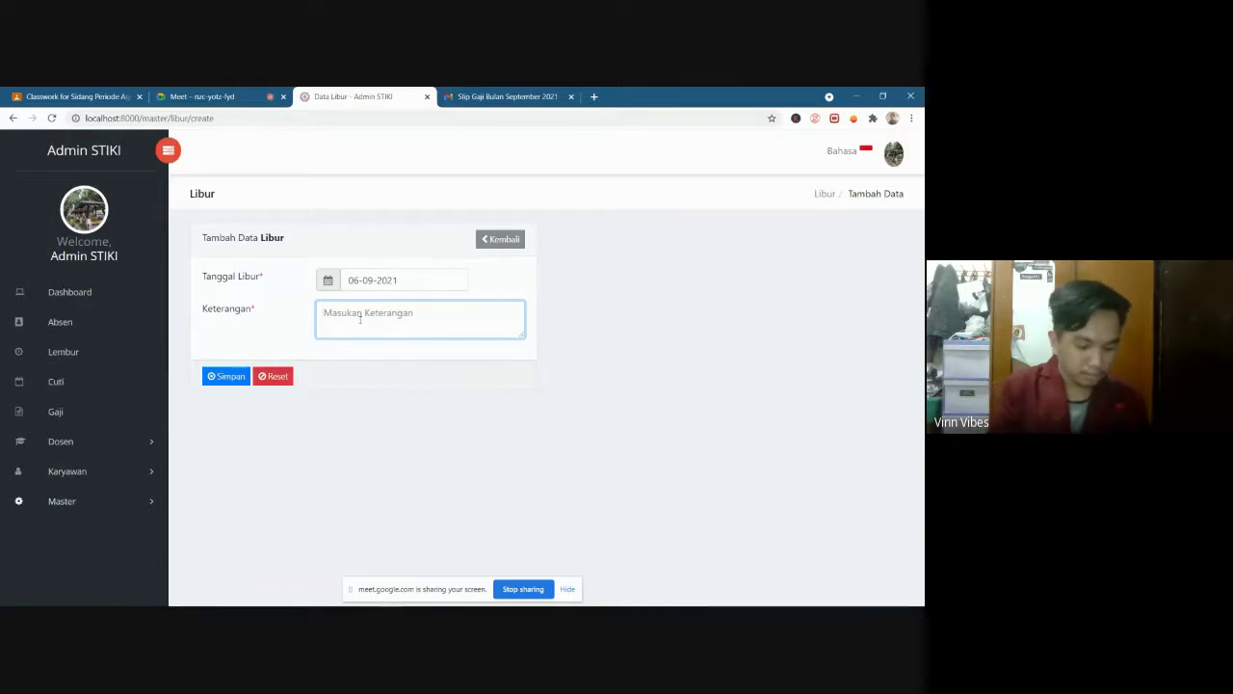
type("bur mendadak")
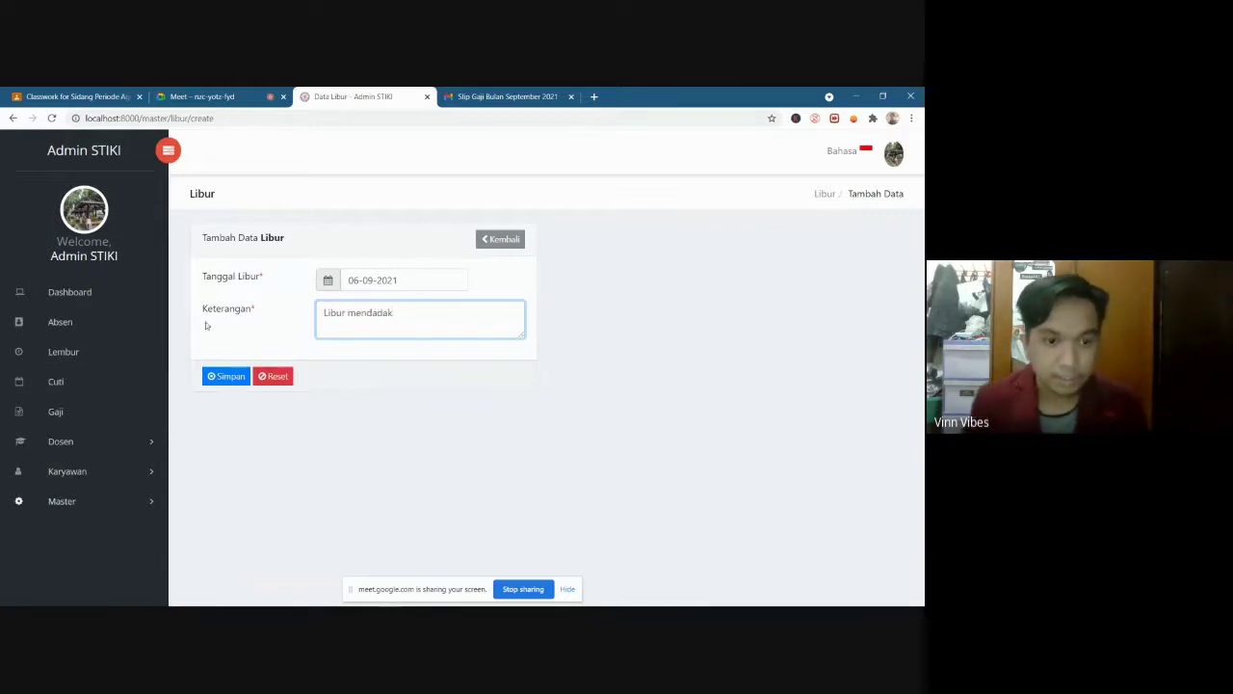
Save the holiday, dismiss the success alert, and open the account menu
left_click(219, 381)
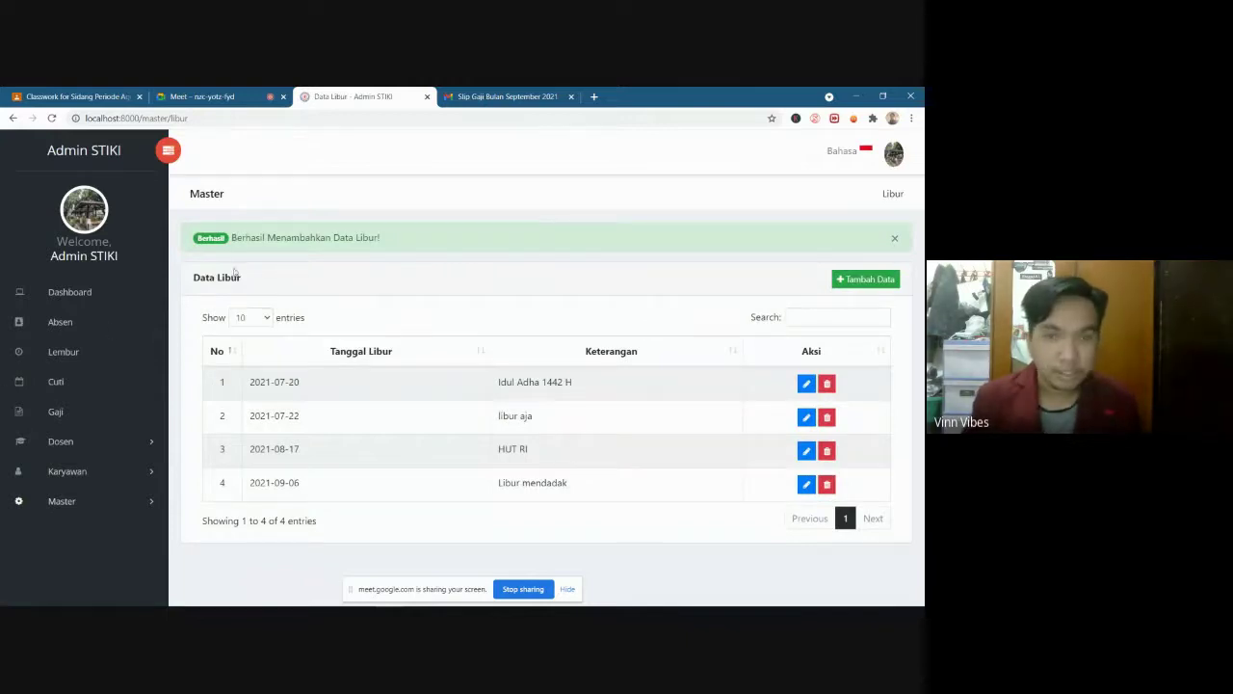
left_click(894, 238)
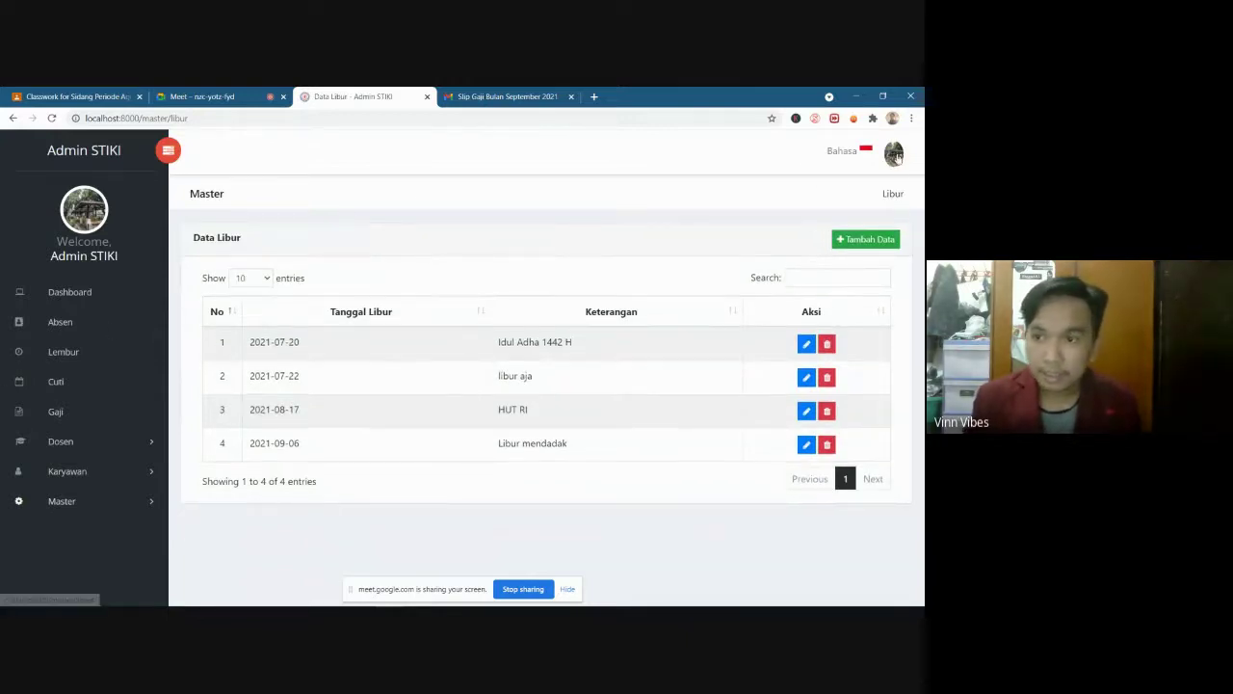
left_click(898, 158)
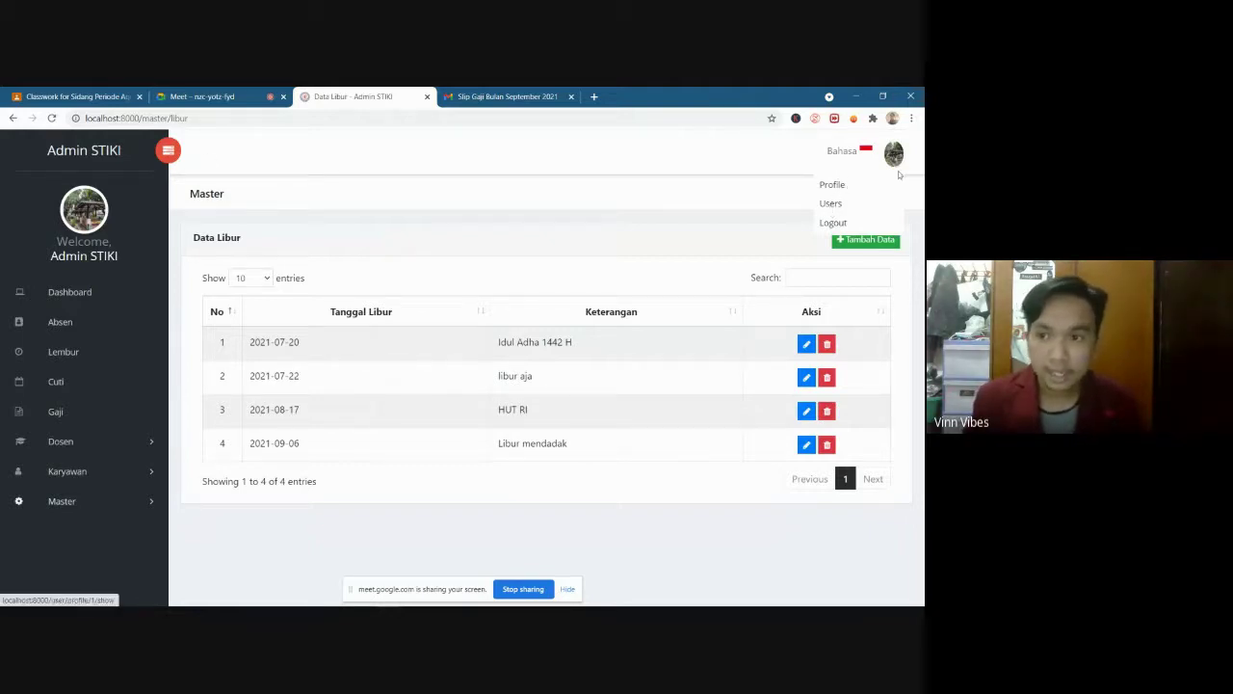
Go to the admin's profile page and open its Edit User form
left_click(833, 186)
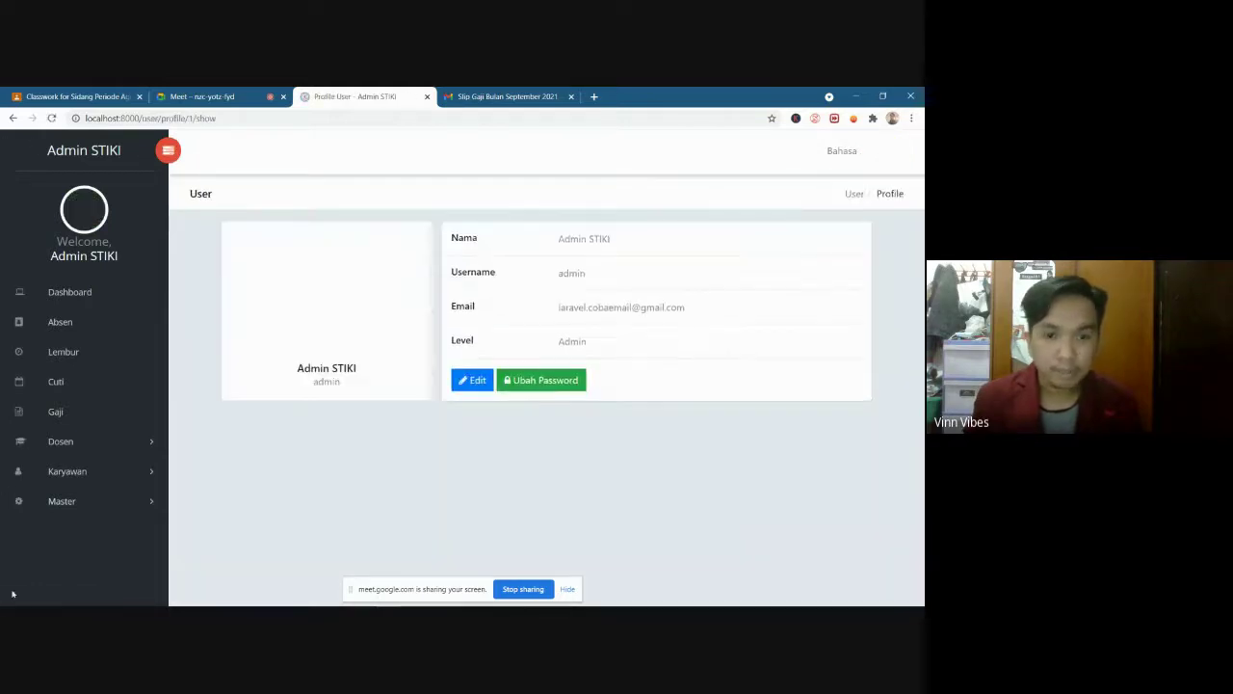
left_click(894, 156)
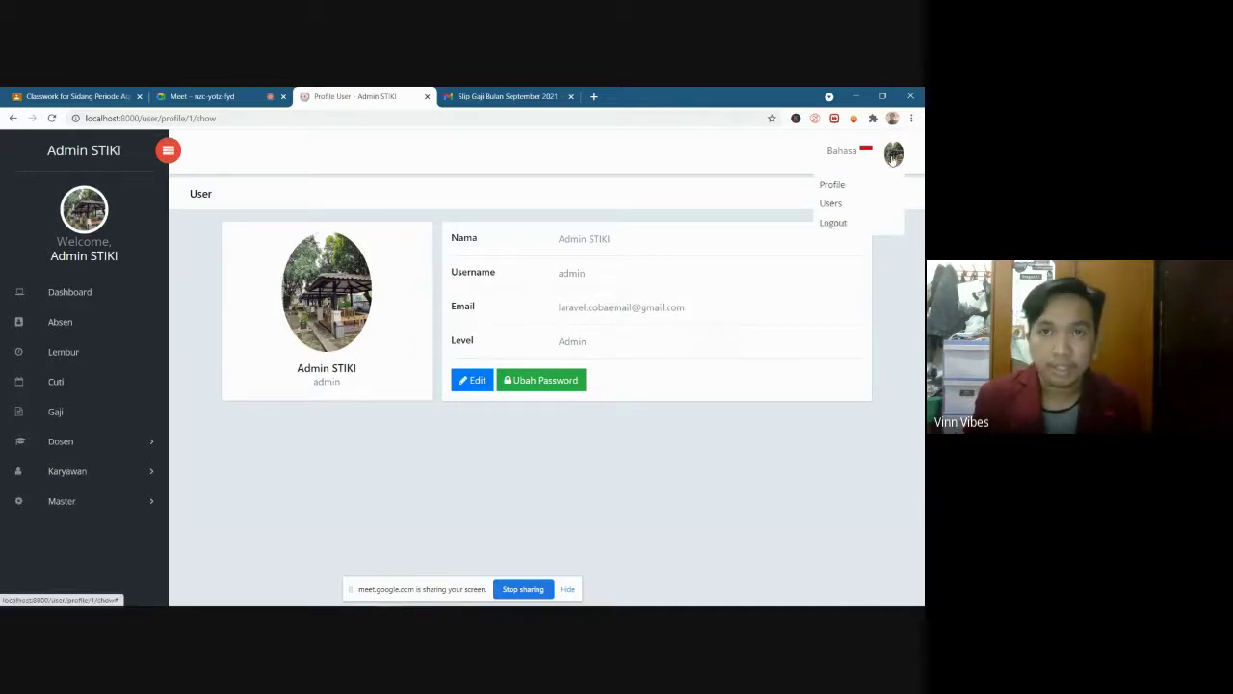
left_click(894, 156)
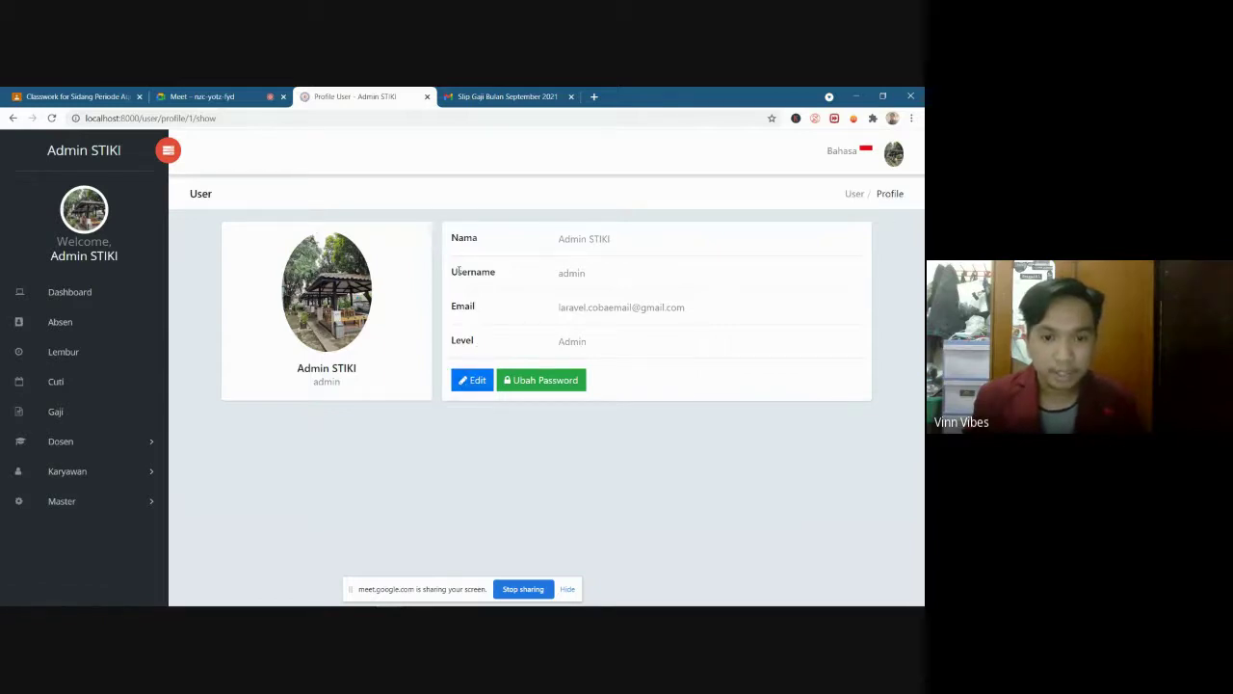
left_click(473, 385)
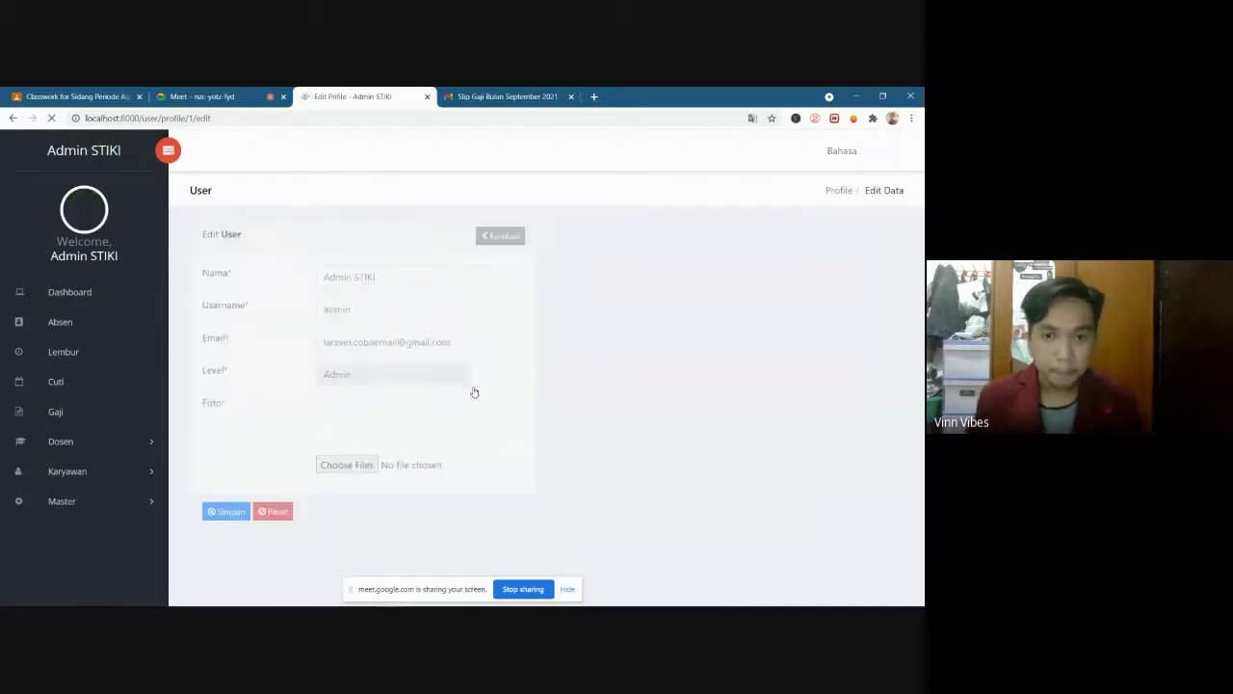
Replace 'Admin STIKI' in the Nama field with the admin's new full name
left_click_drag(374, 279, 243, 283)
left_click(389, 277)
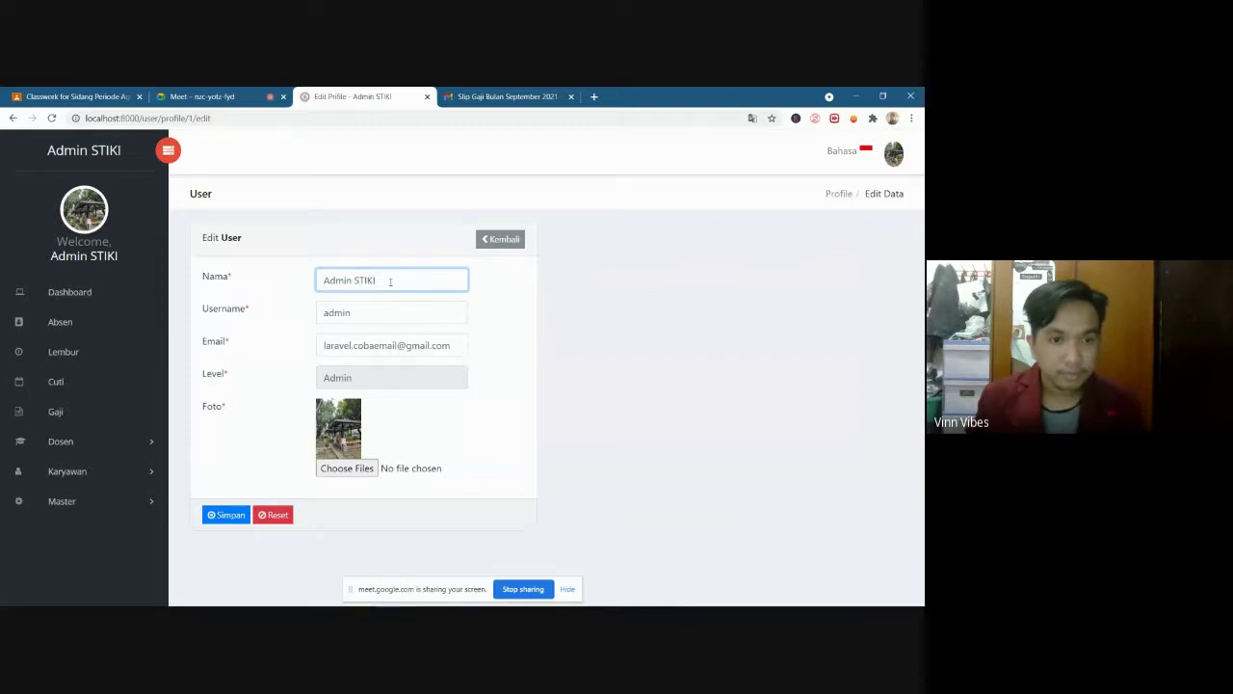
left_click(387, 316)
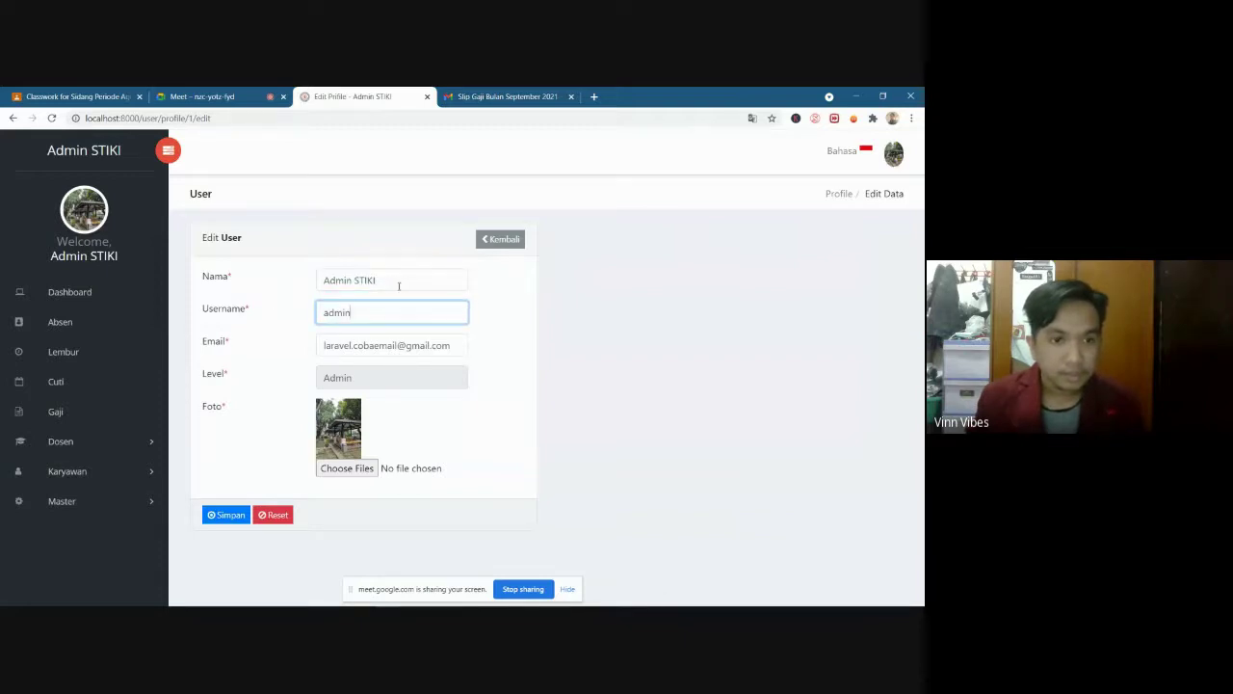
left_click_drag(398, 284, 318, 286)
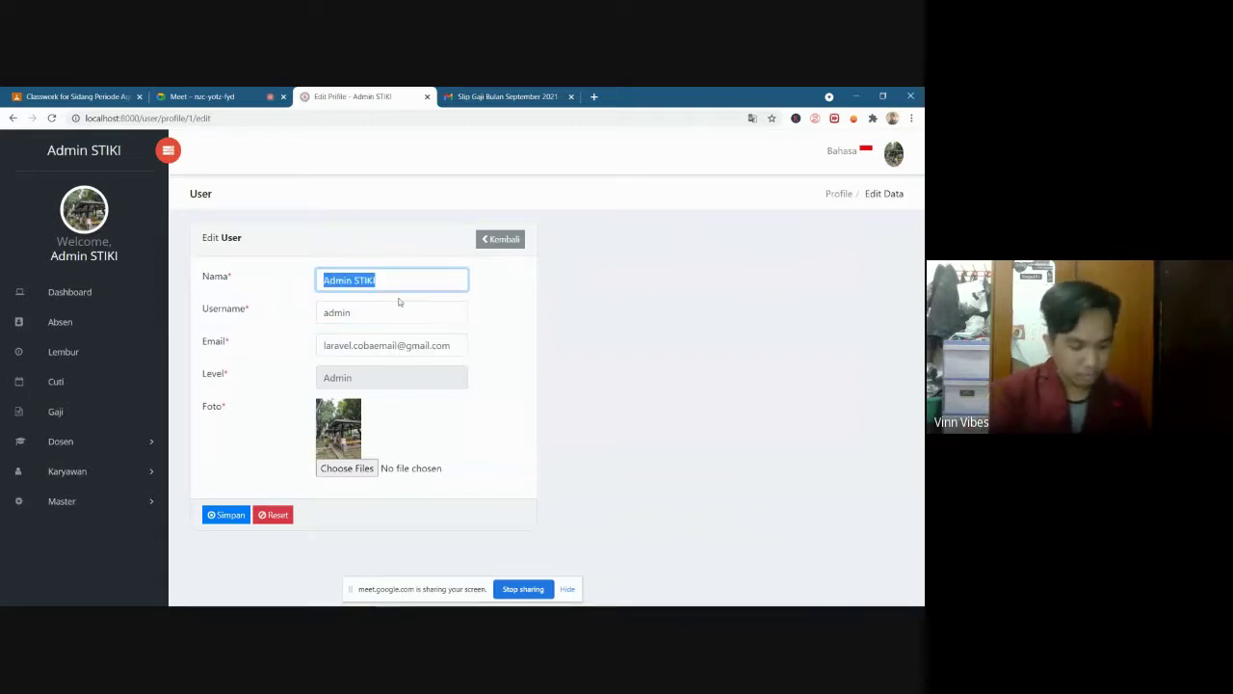
key("BackSpace")
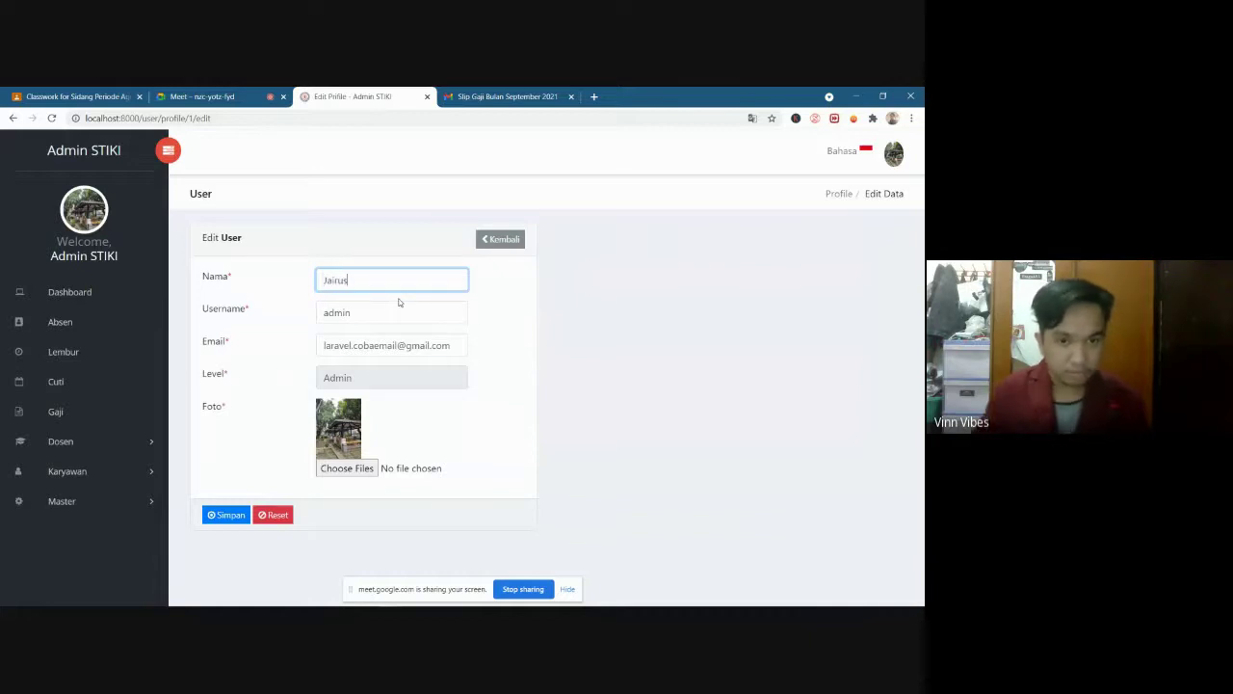
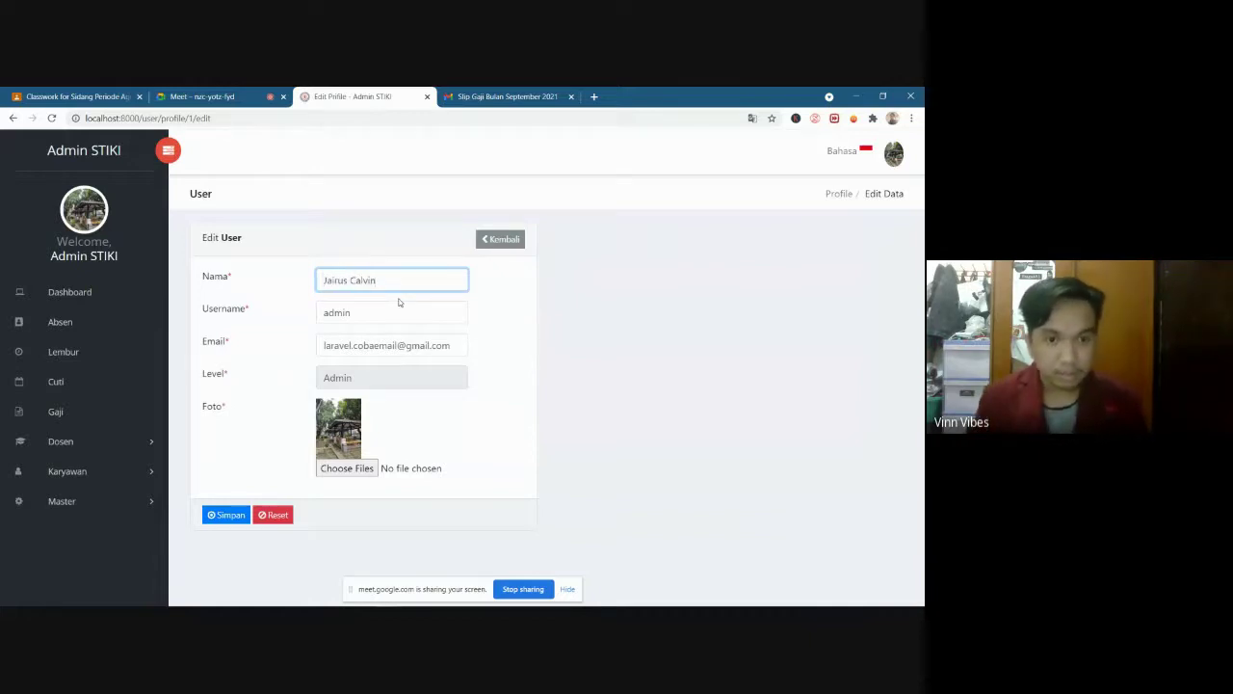
Review the username, email and Level fields, then save the profile edit
left_click(379, 317)
left_click(452, 347)
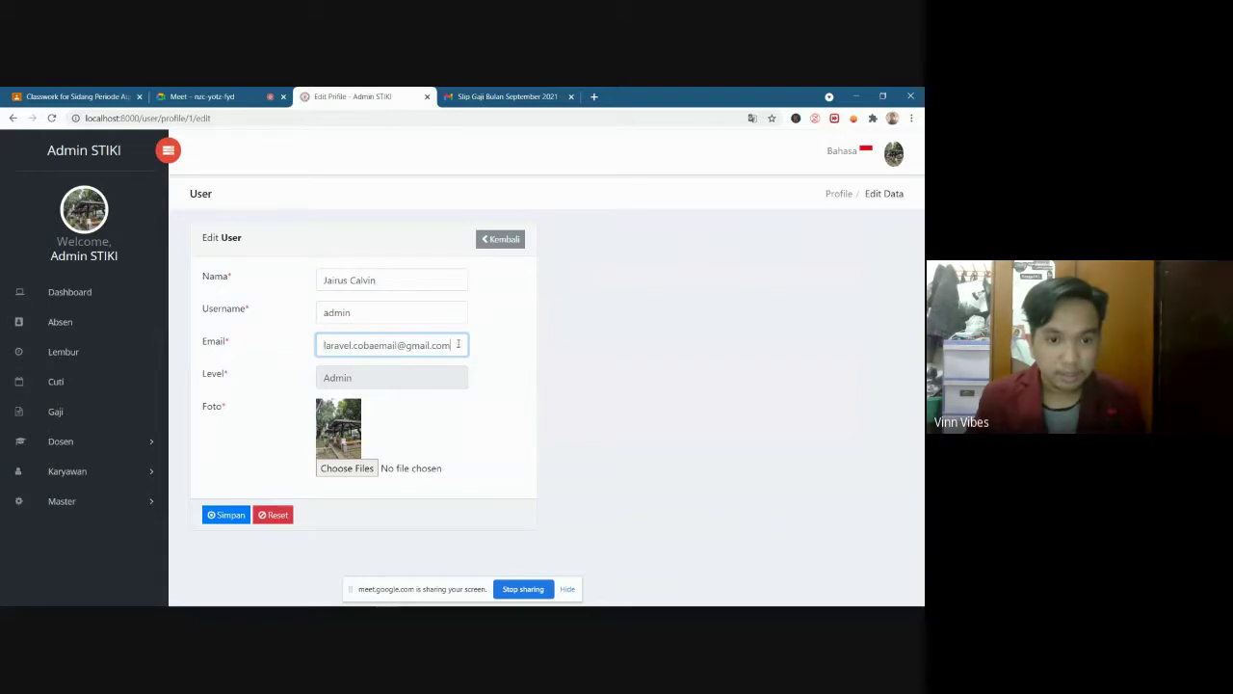
left_click(359, 378)
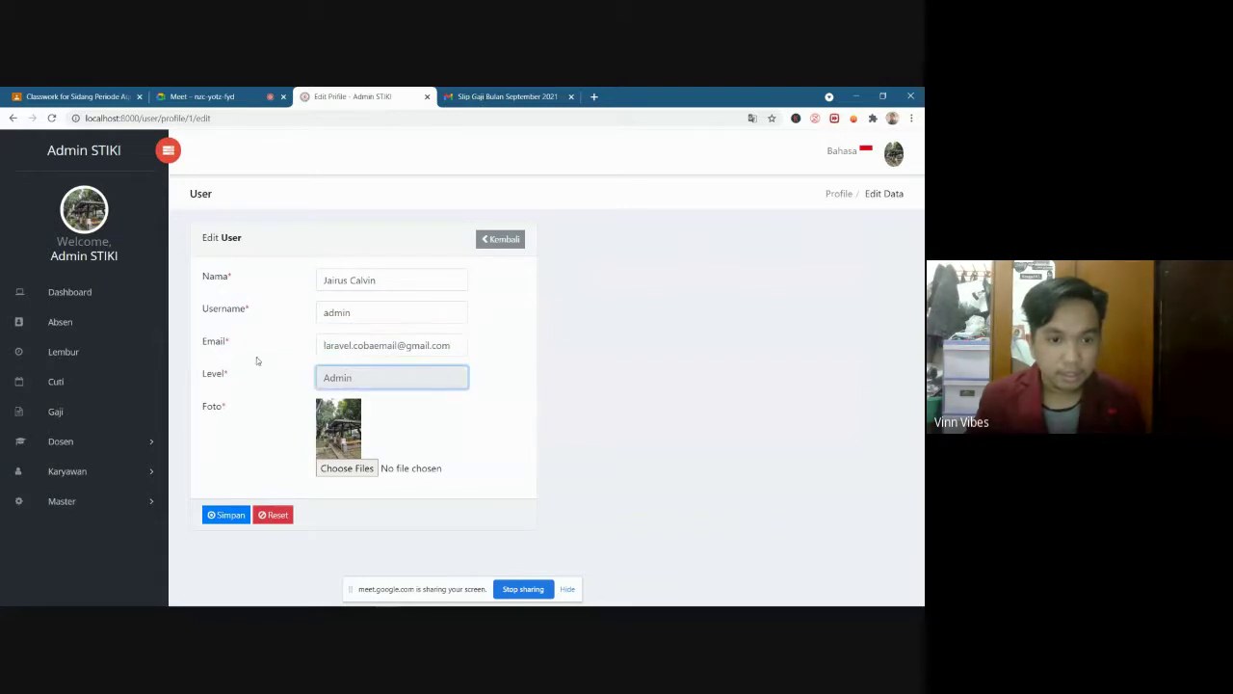
left_click_drag(203, 374, 230, 376)
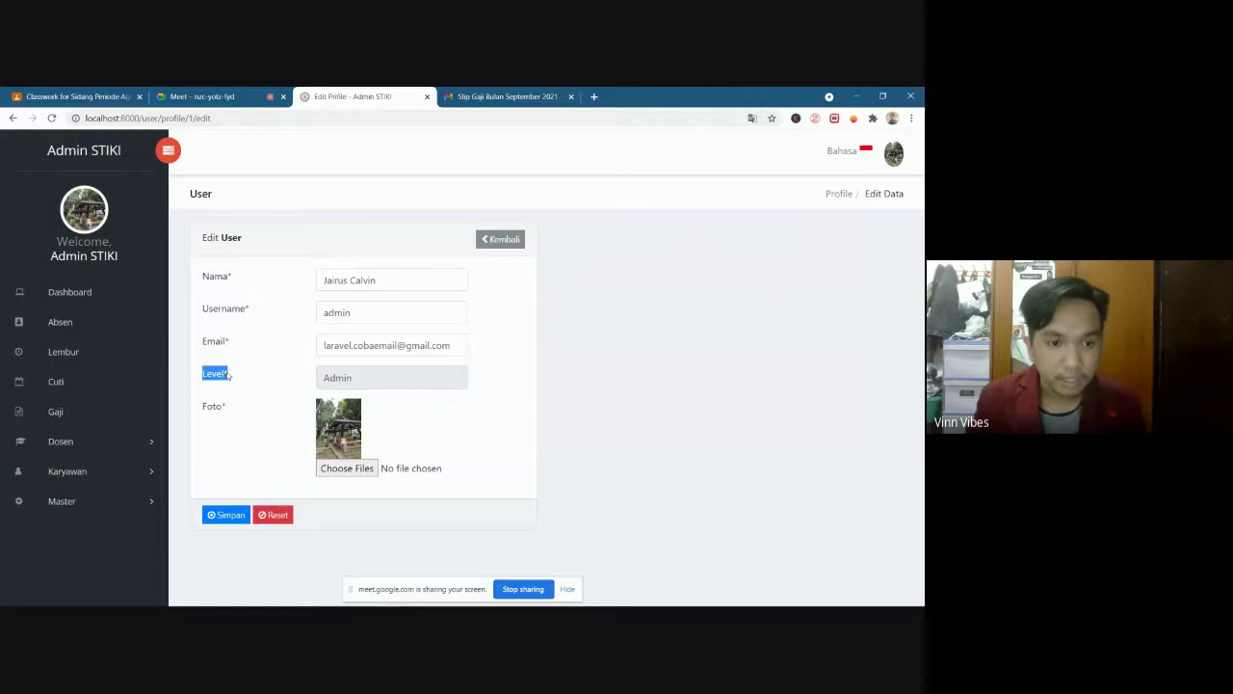
left_click(337, 381)
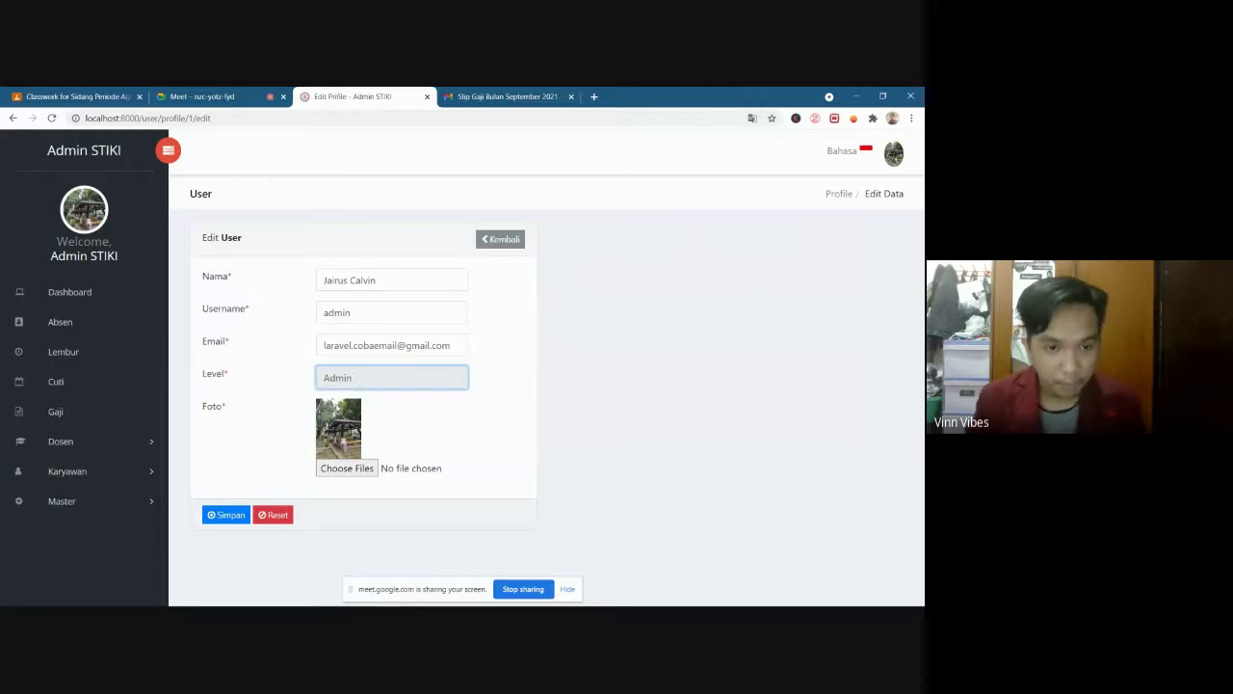
left_click(228, 515)
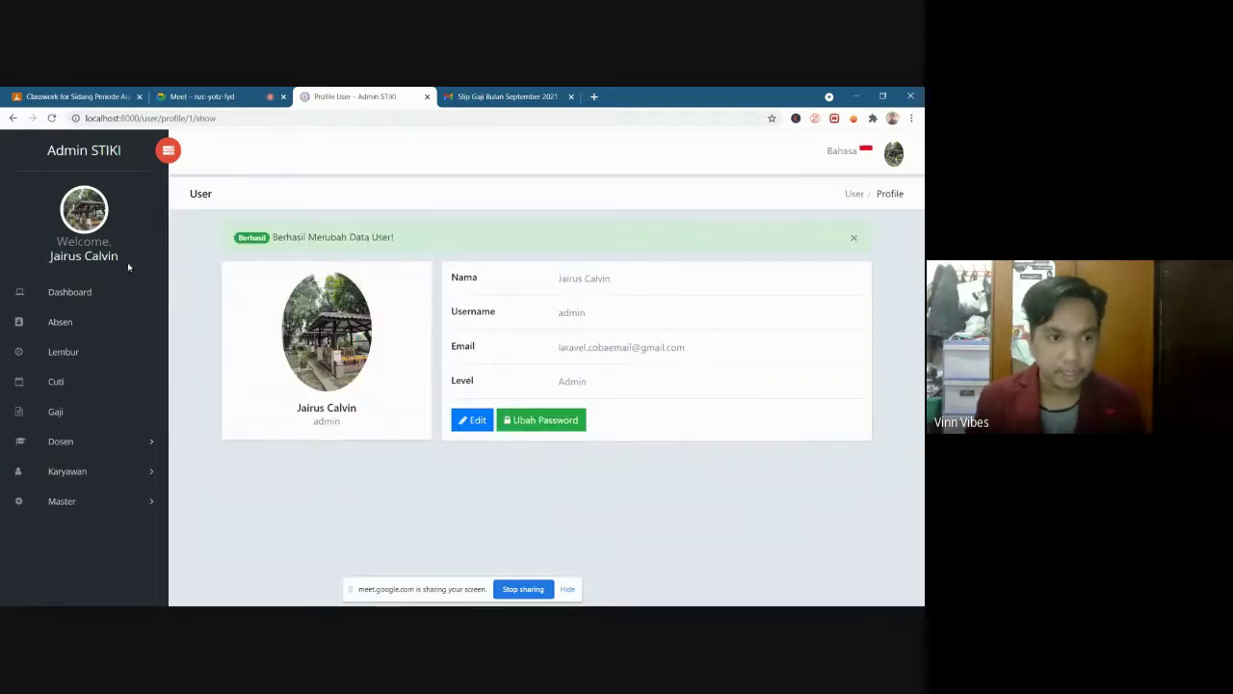
left_click_drag(50, 255, 120, 260)
Change the admin password via Ubah Password with the old and new passwords, then return to the profile
left_click(119, 260)
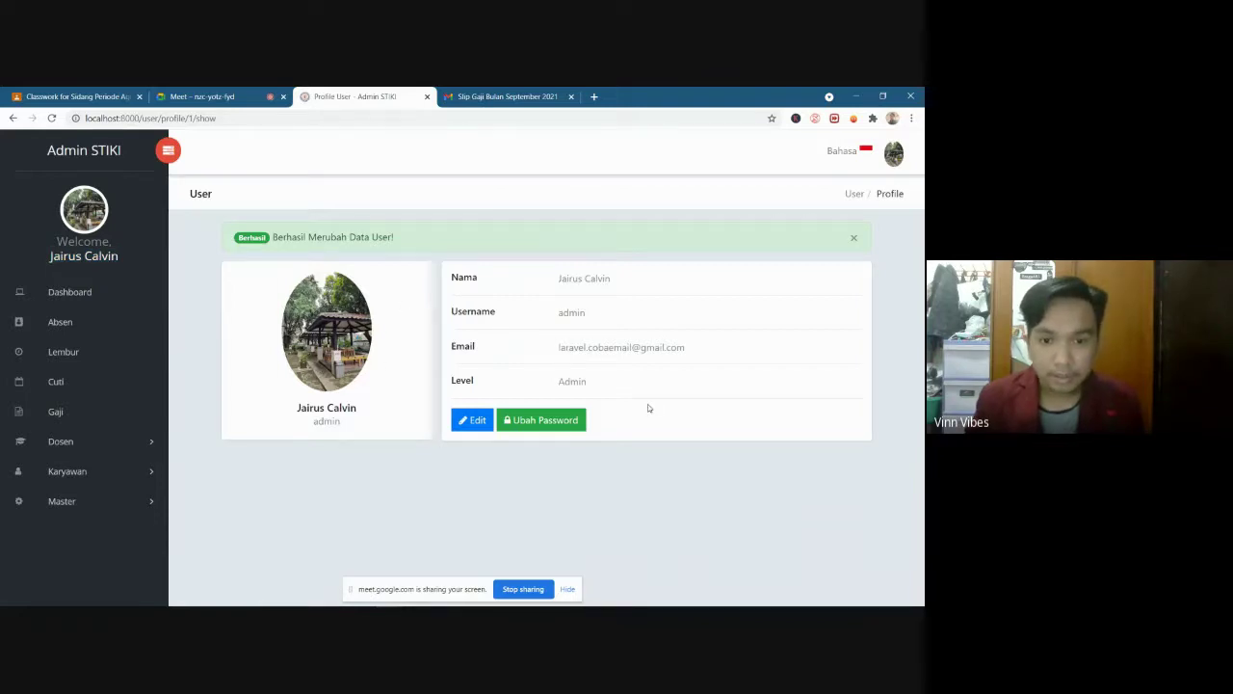
left_click(554, 422)
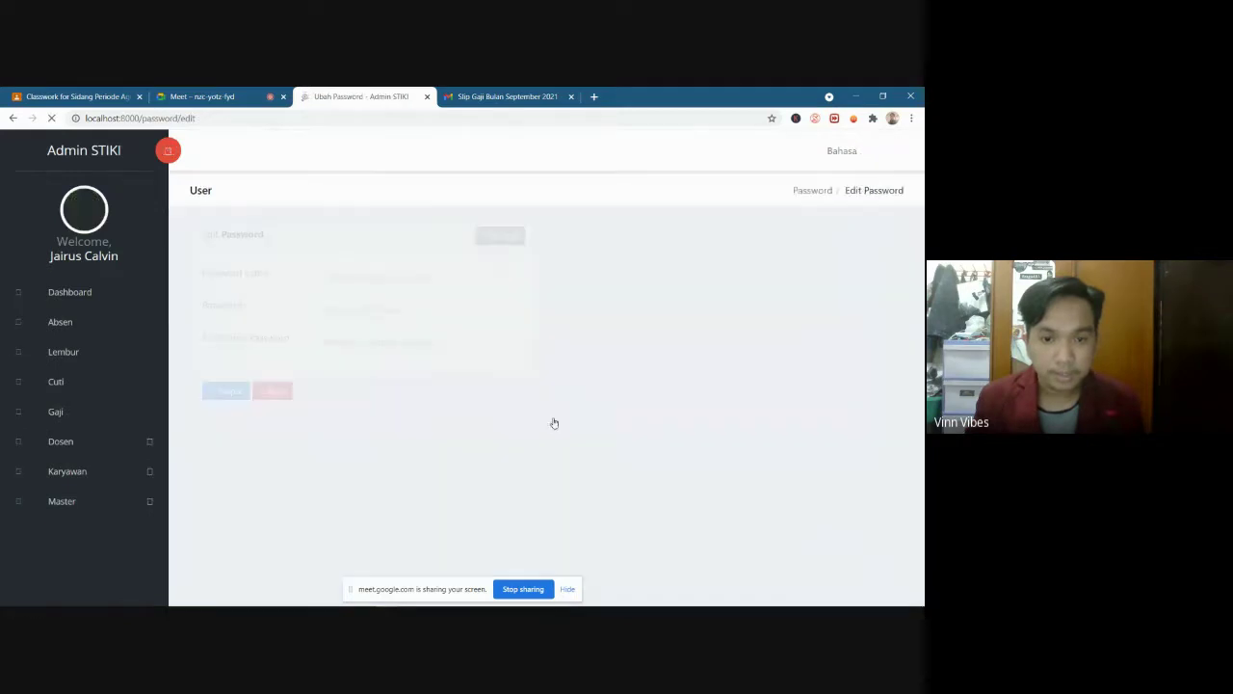
left_click(349, 277)
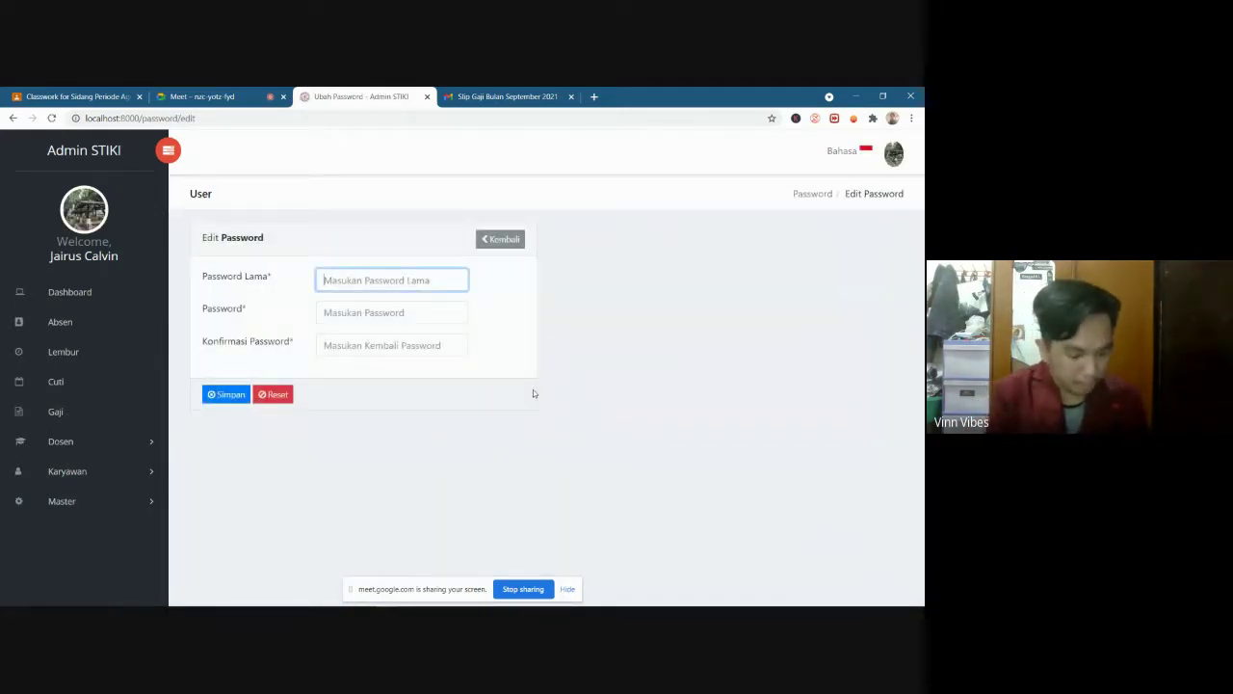
type("•••")
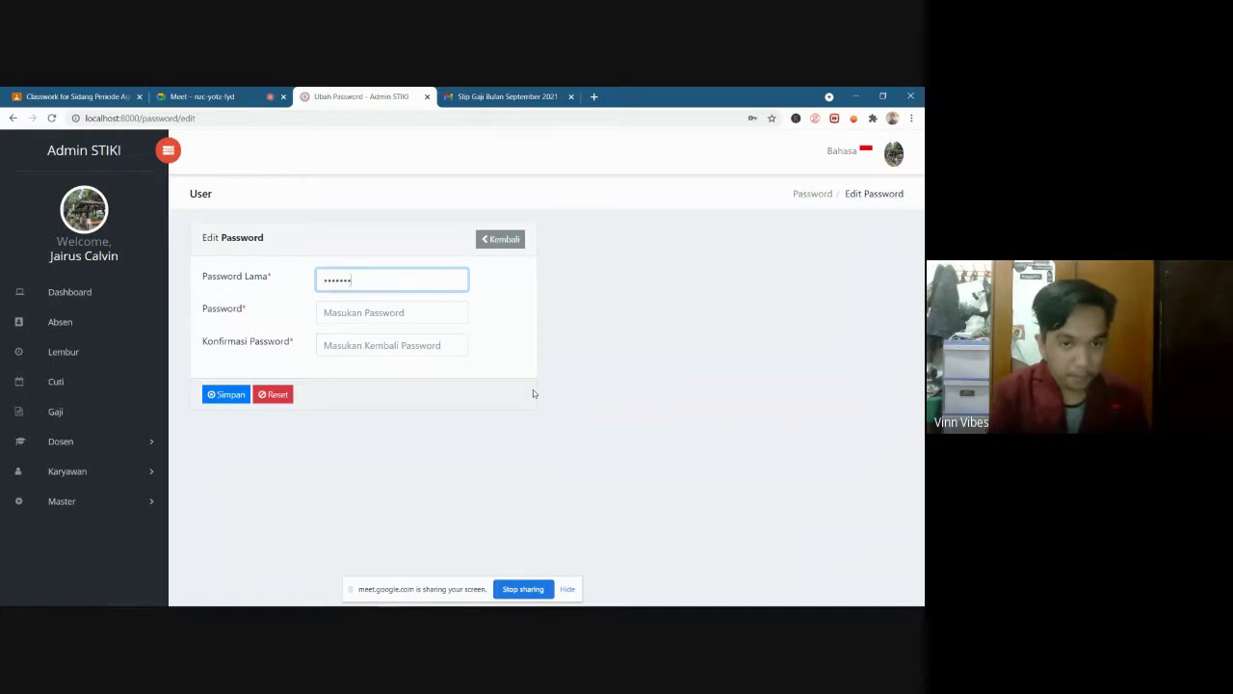
key("Tab")
type("•")
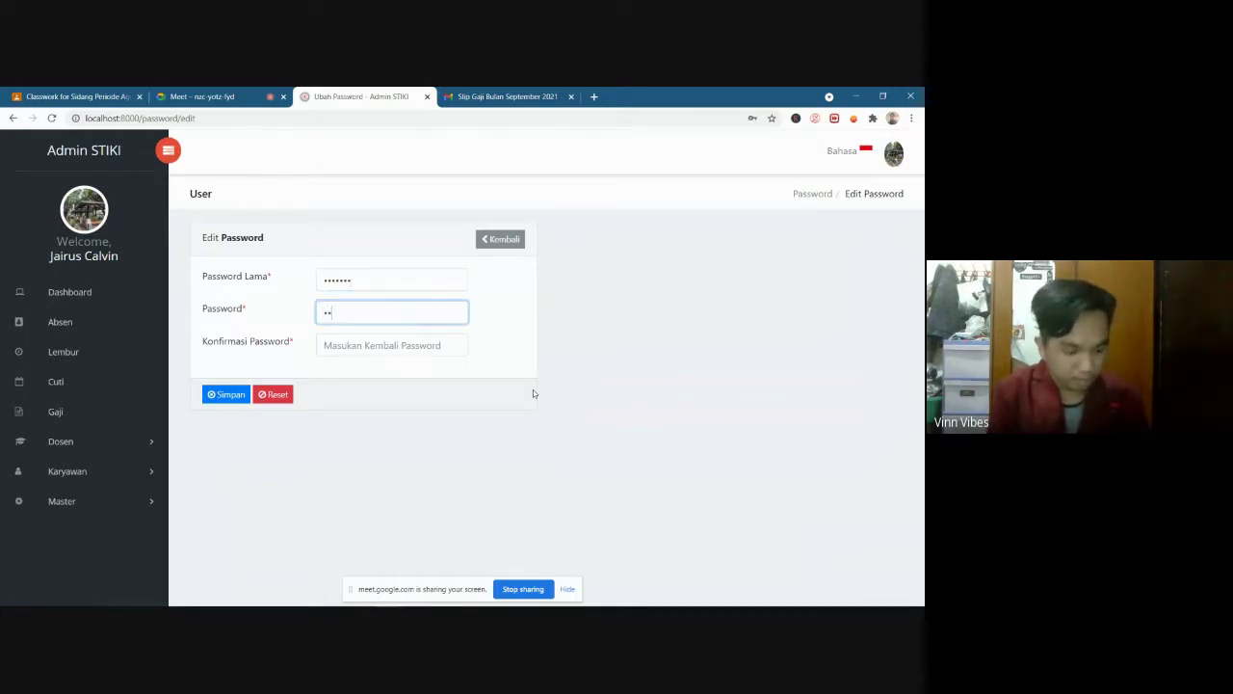
type("••••••")
key("Tab")
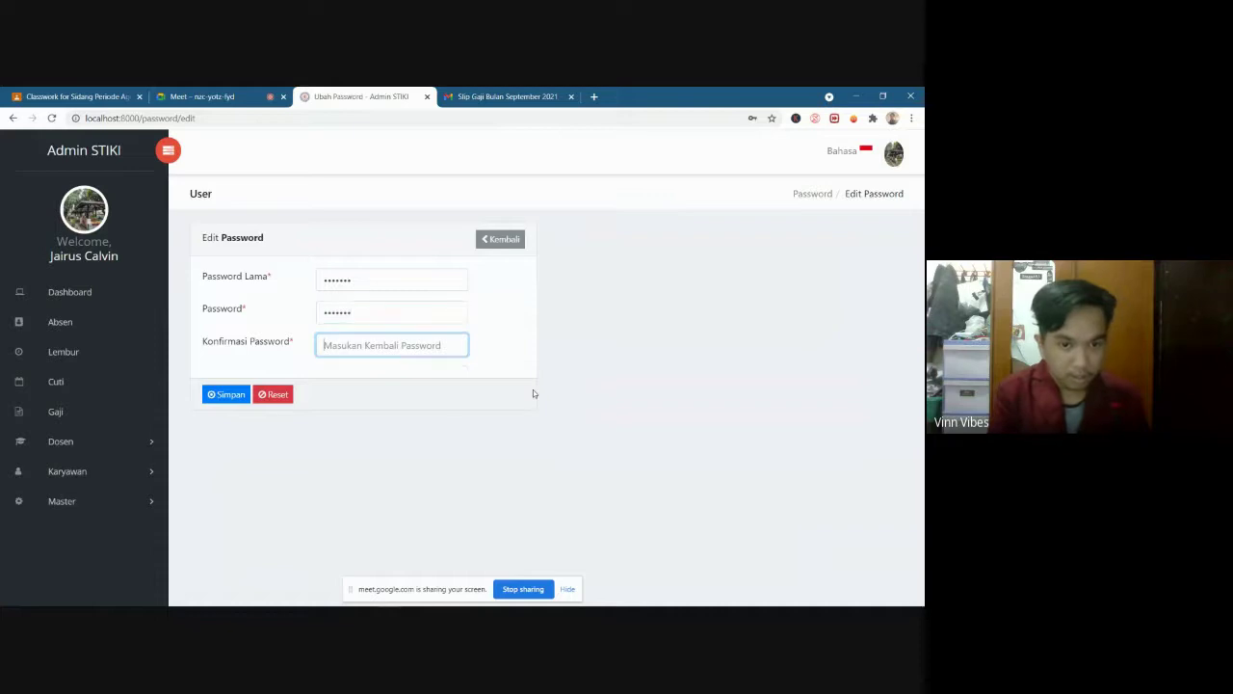
type("•••••••")
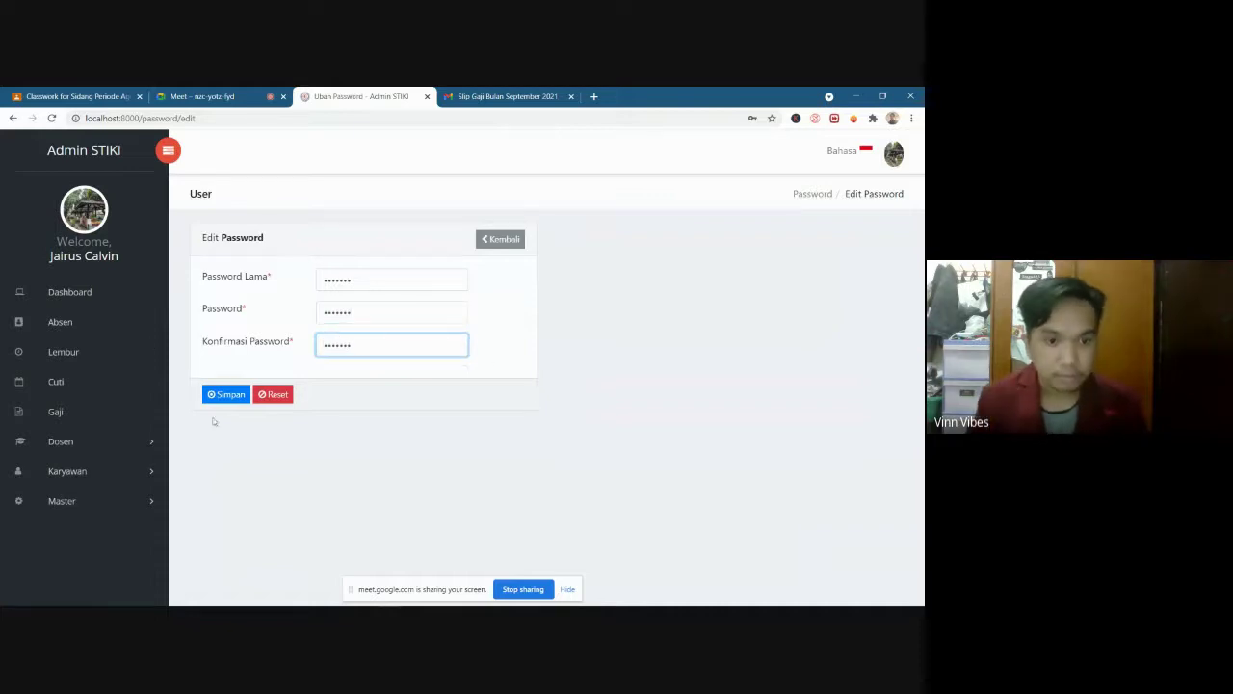
left_click(222, 402)
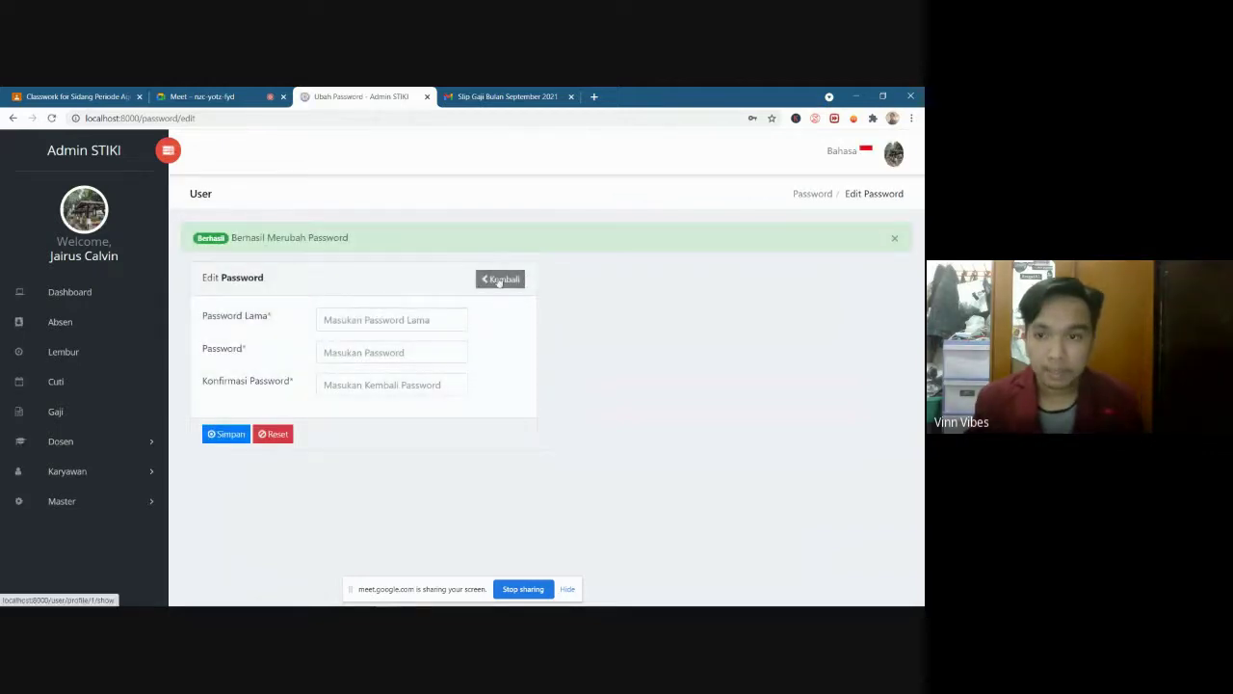
left_click(498, 280)
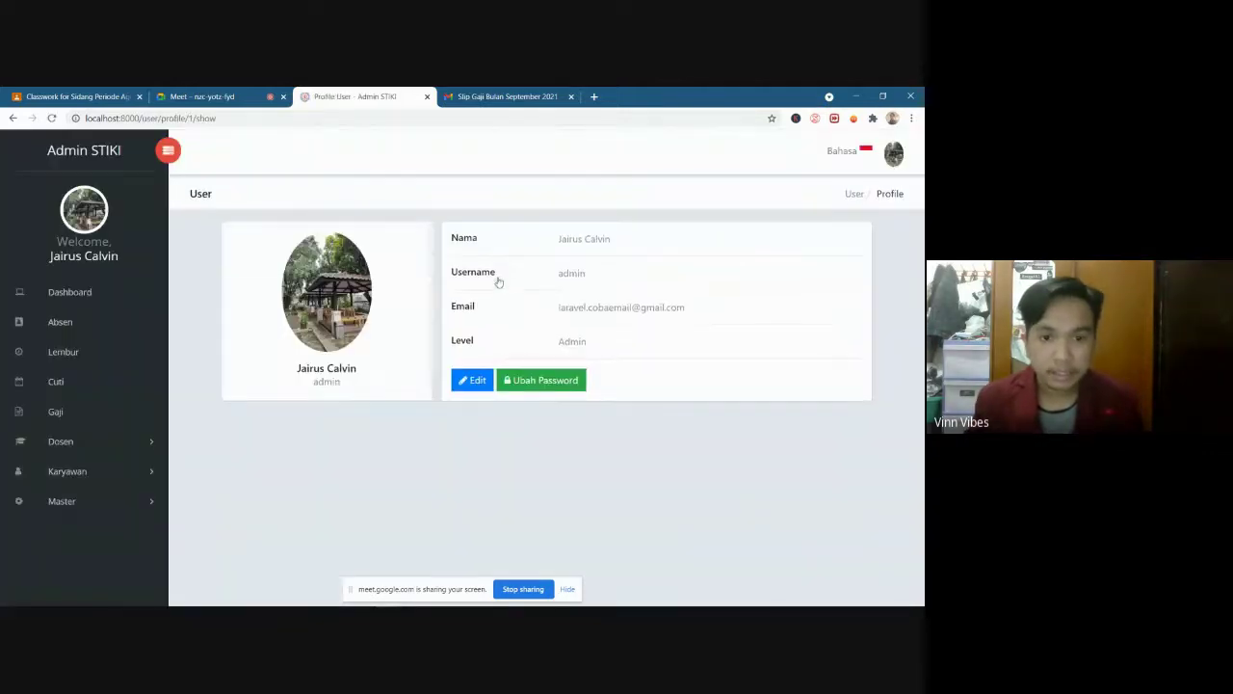
Open the Data User list through the avatar dropdown's Users option
left_click(898, 156)
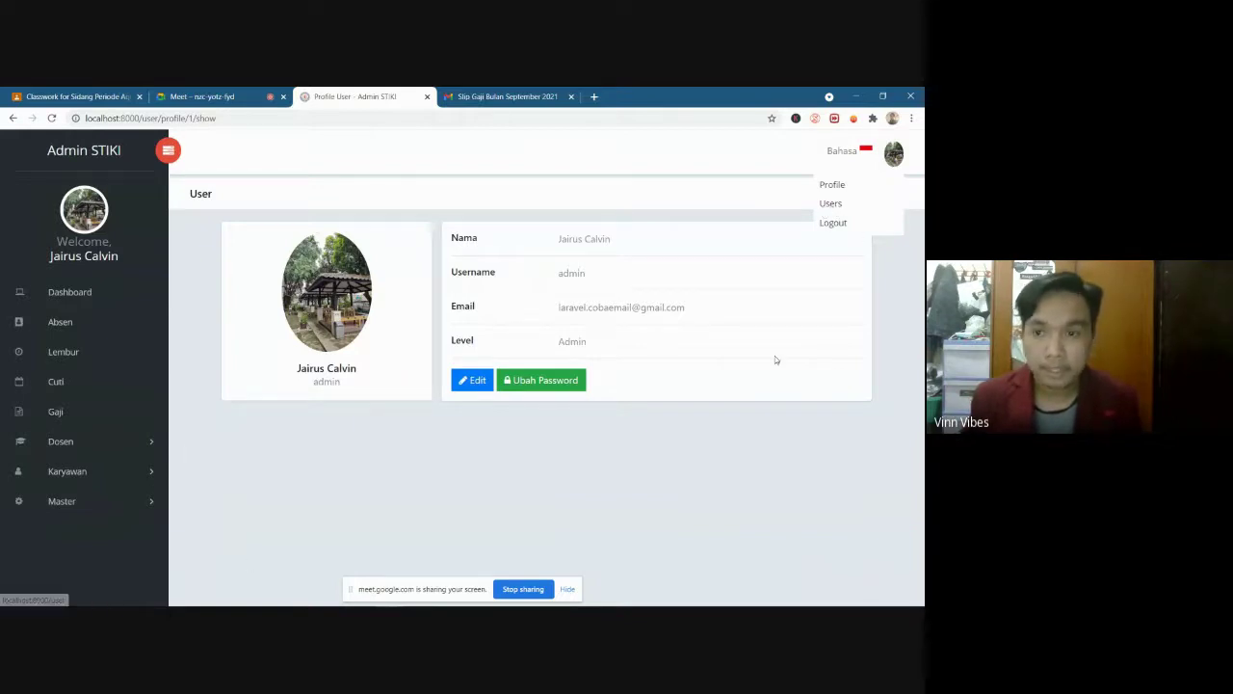
left_click(835, 205)
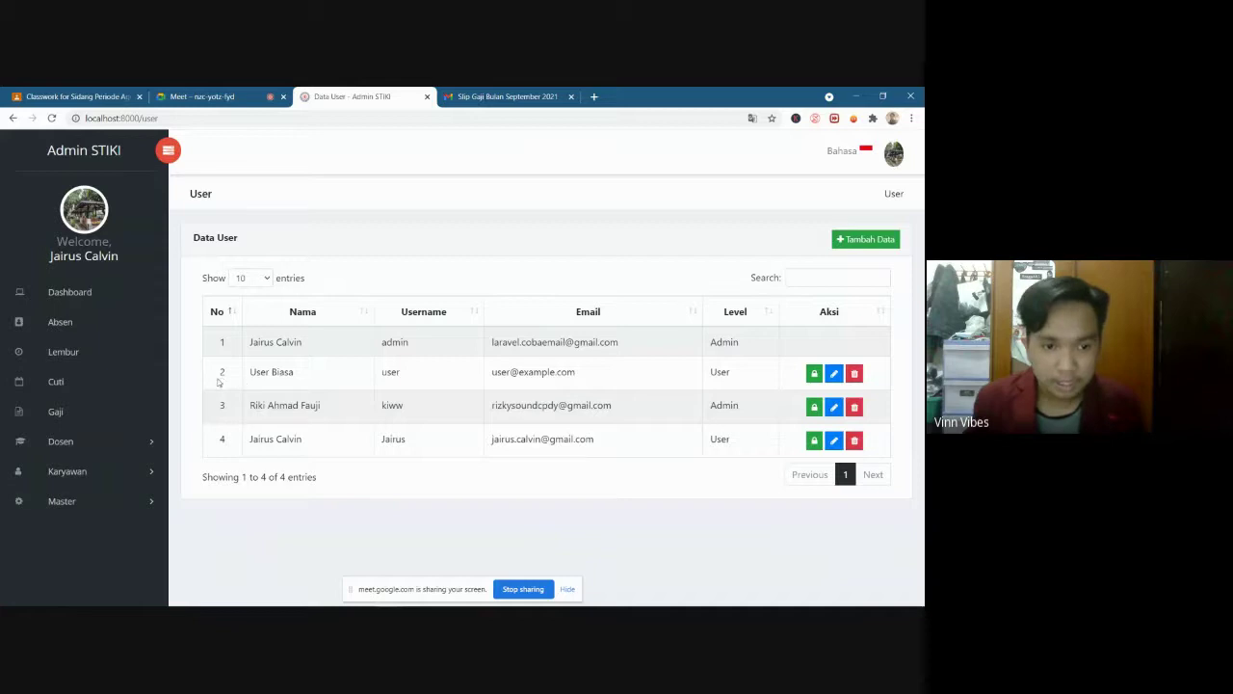
left_click_drag(219, 380, 736, 436)
left_click(730, 436)
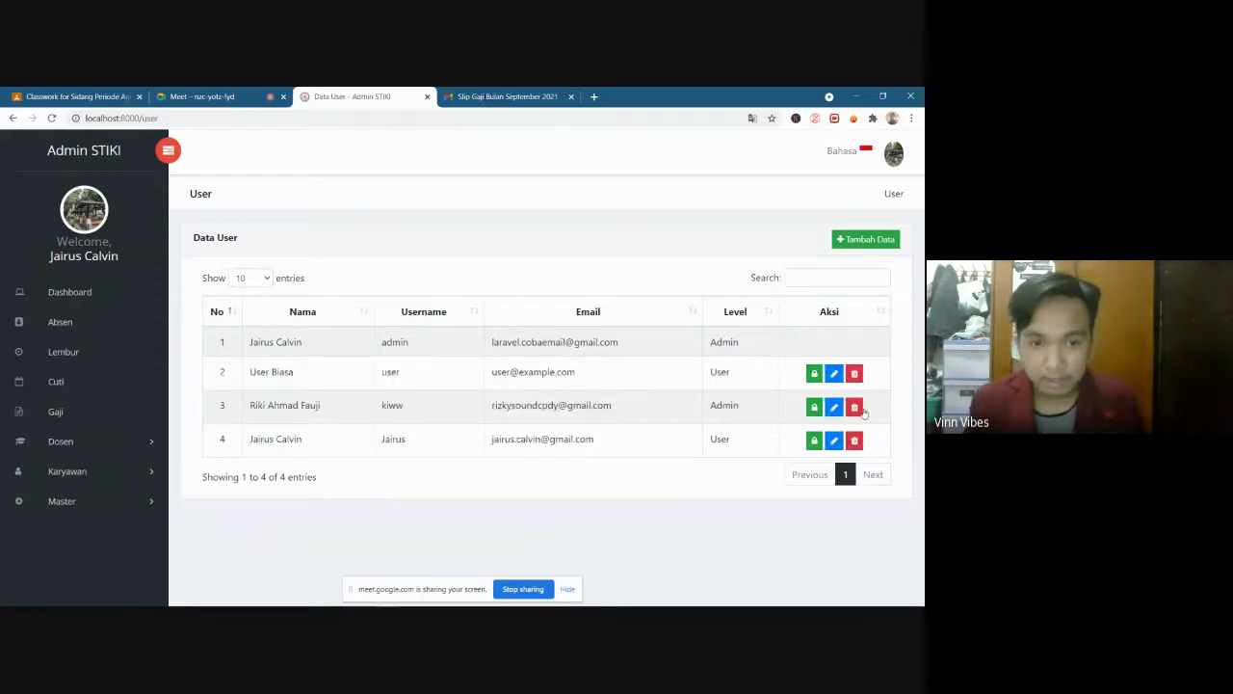
left_click(855, 374)
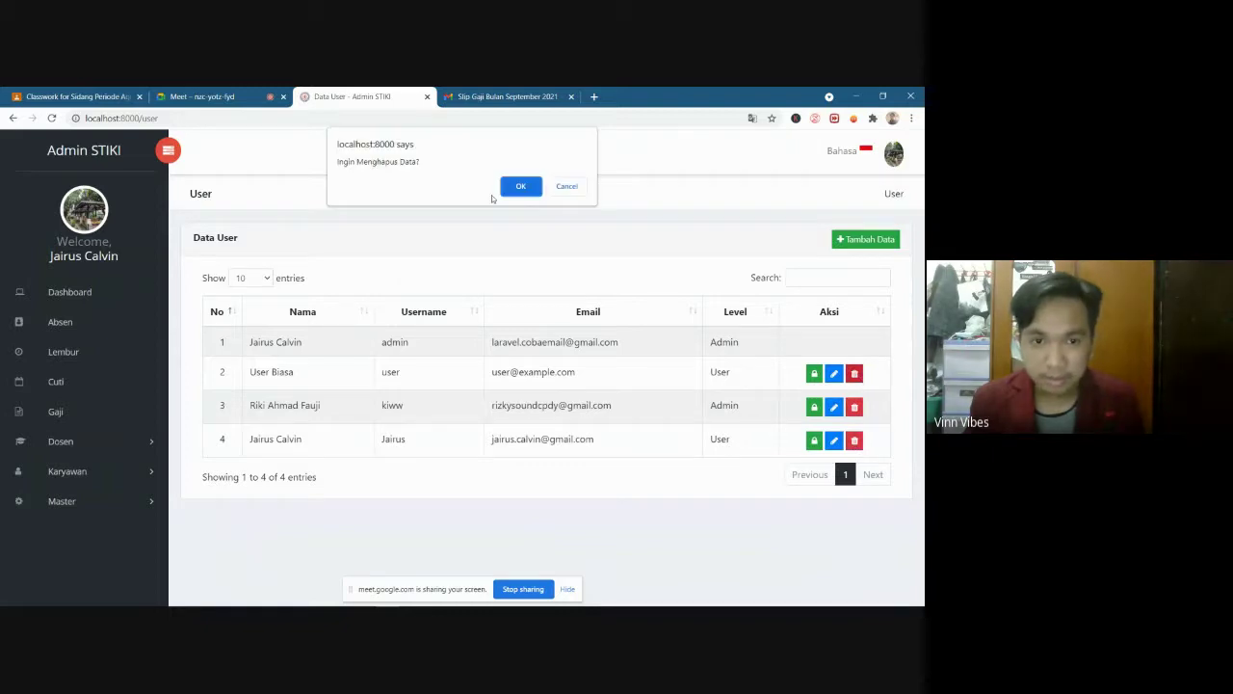
left_click(523, 190)
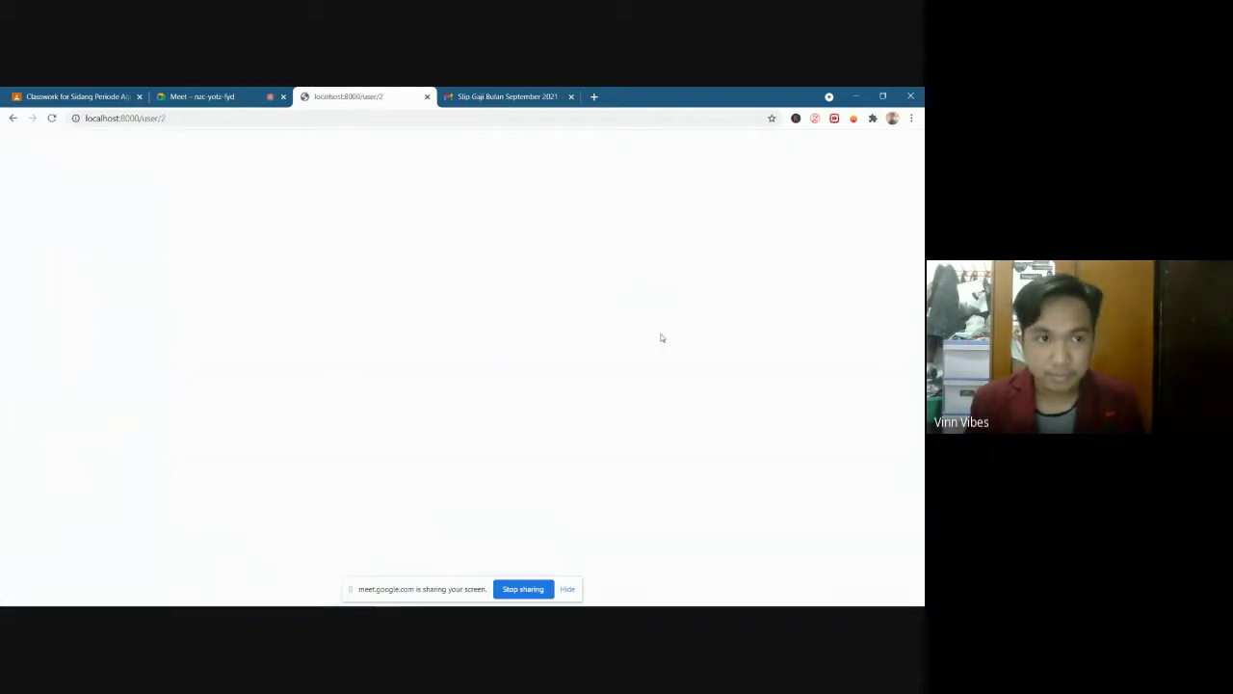
left_click(12, 118)
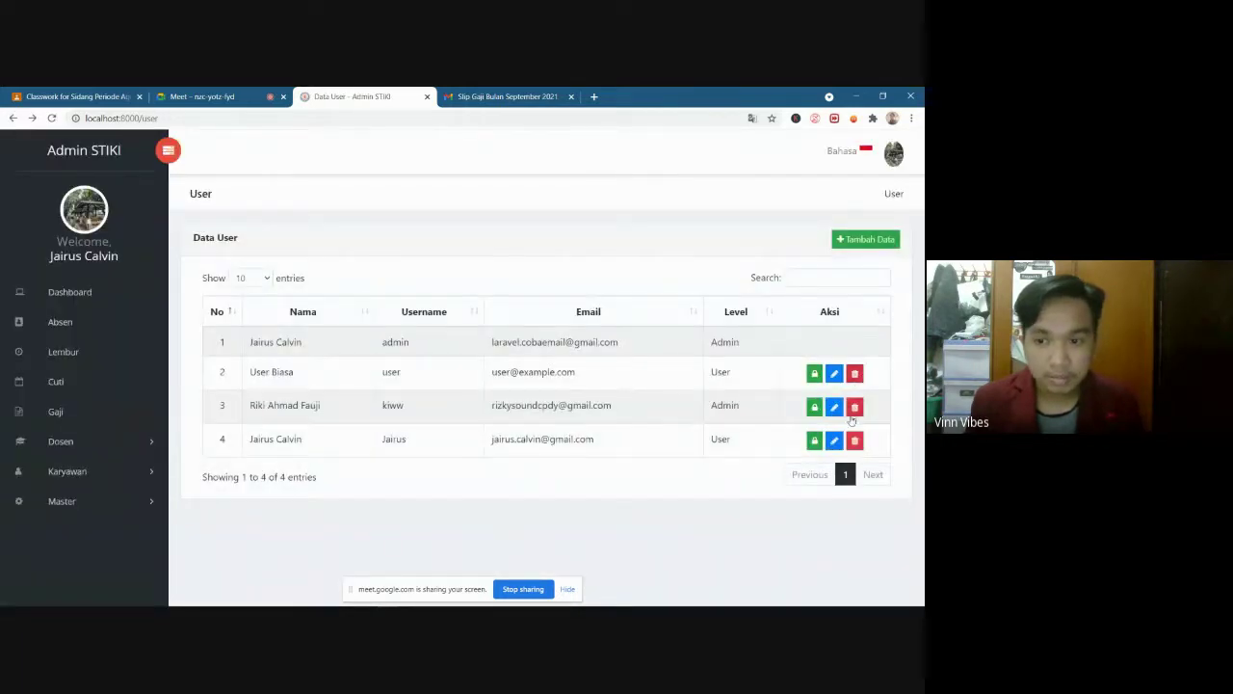
Reset User Biasa's password to the default and confirm the reset
left_click(814, 375)
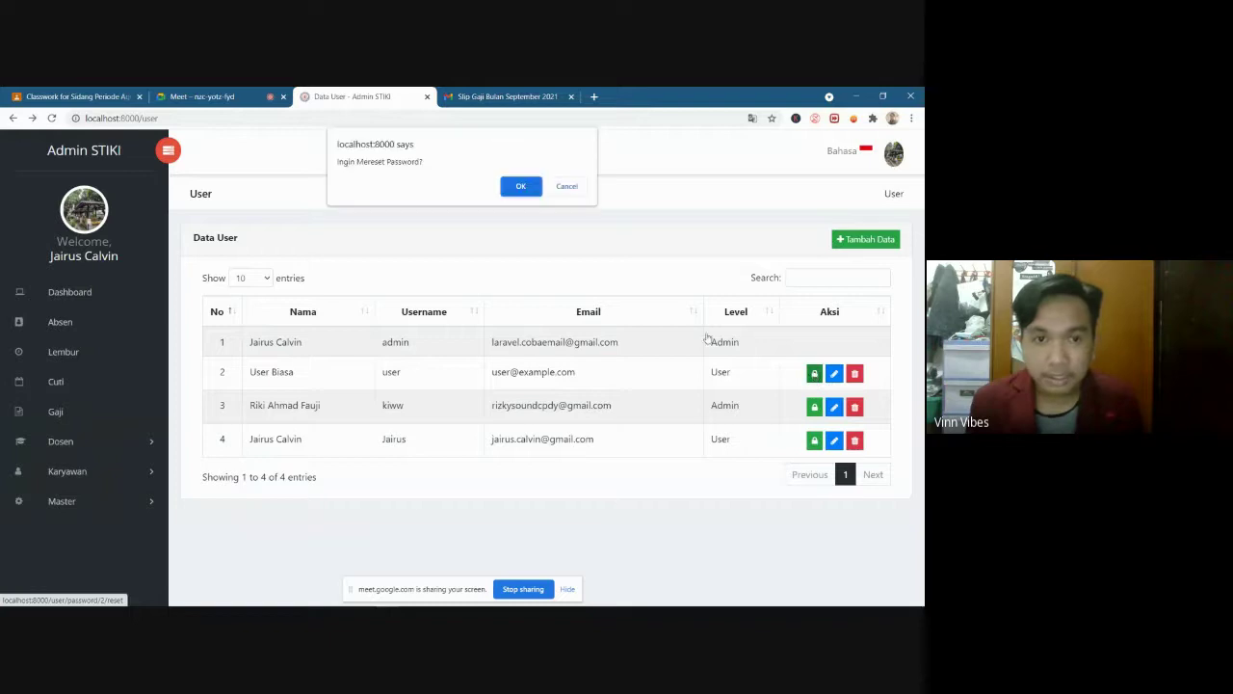
left_click(521, 187)
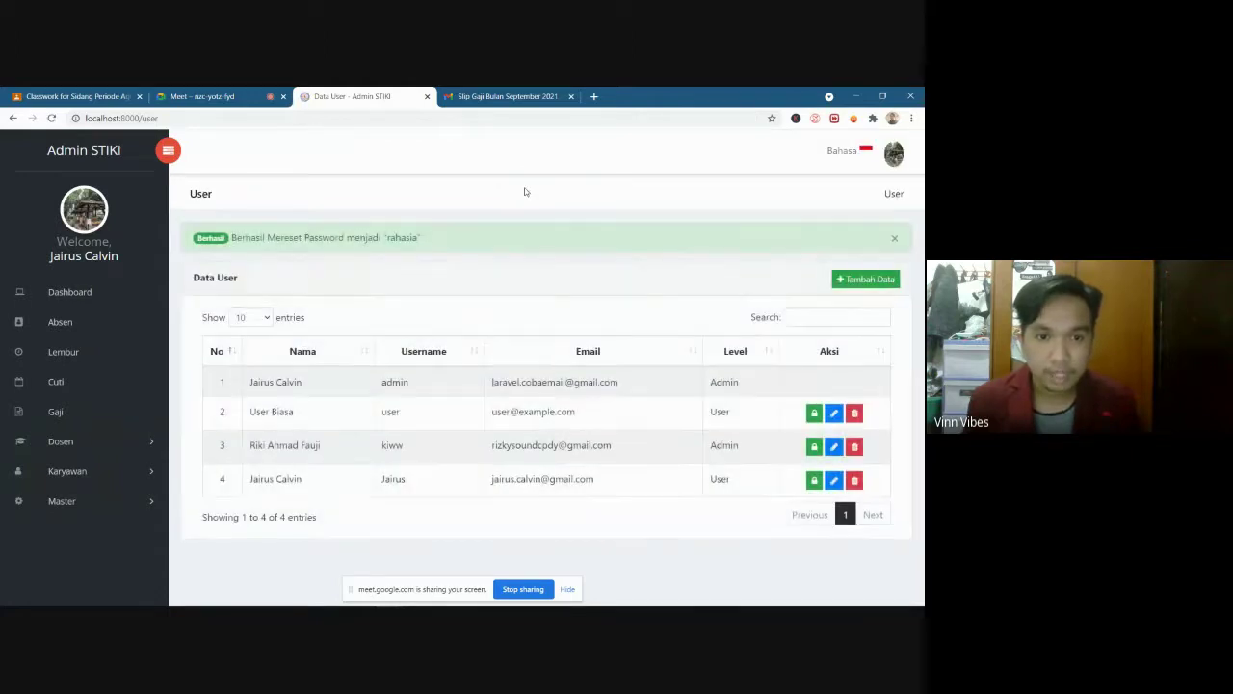
left_click_drag(235, 237, 424, 250)
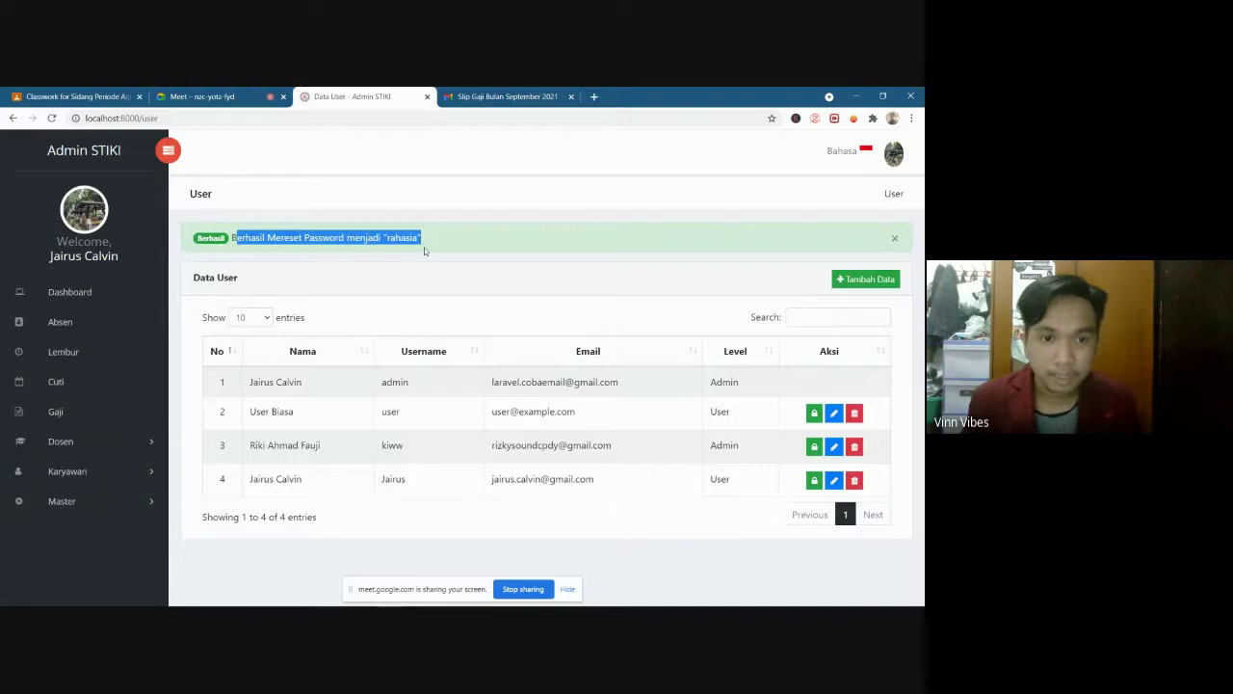
left_click(421, 246)
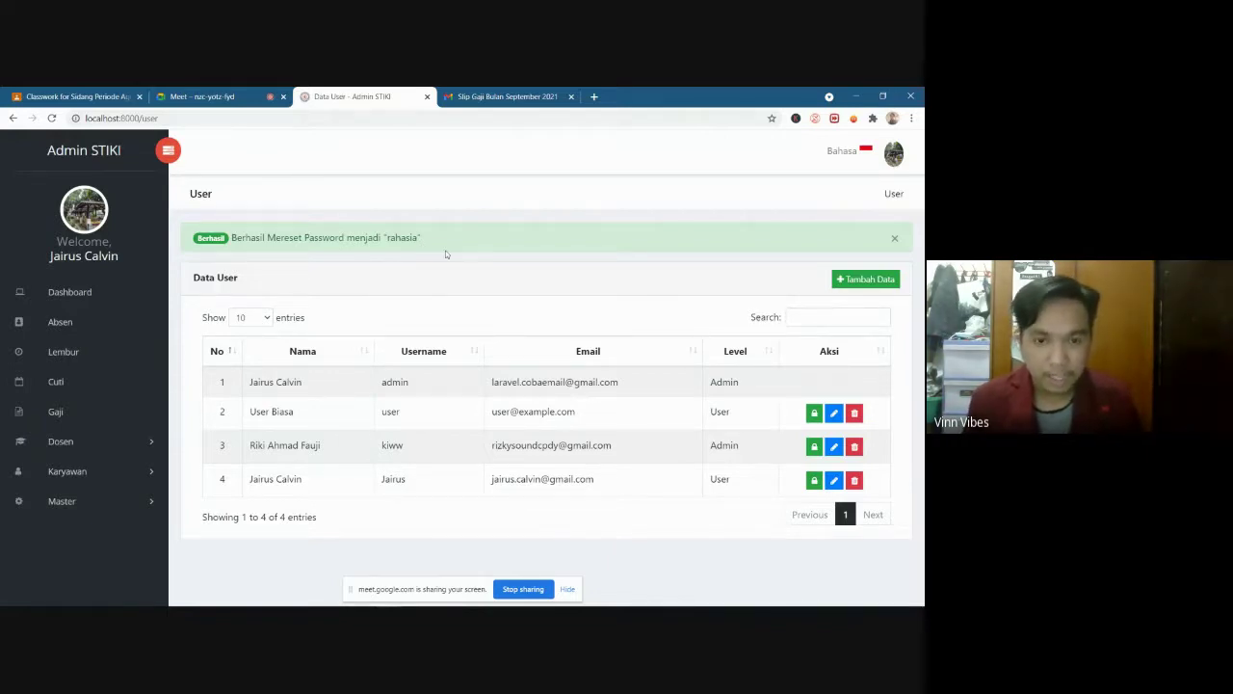
left_click_drag(421, 238, 232, 247)
left_click(355, 237)
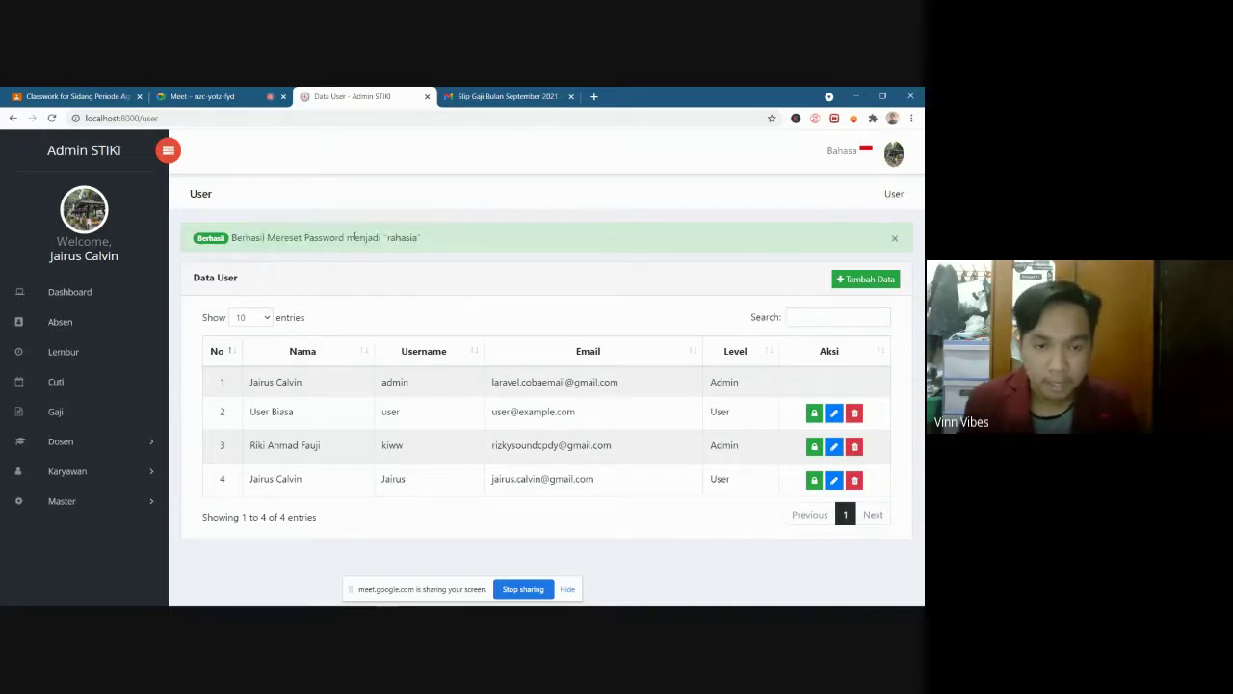
left_click_drag(420, 238, 305, 239)
left_click(305, 238)
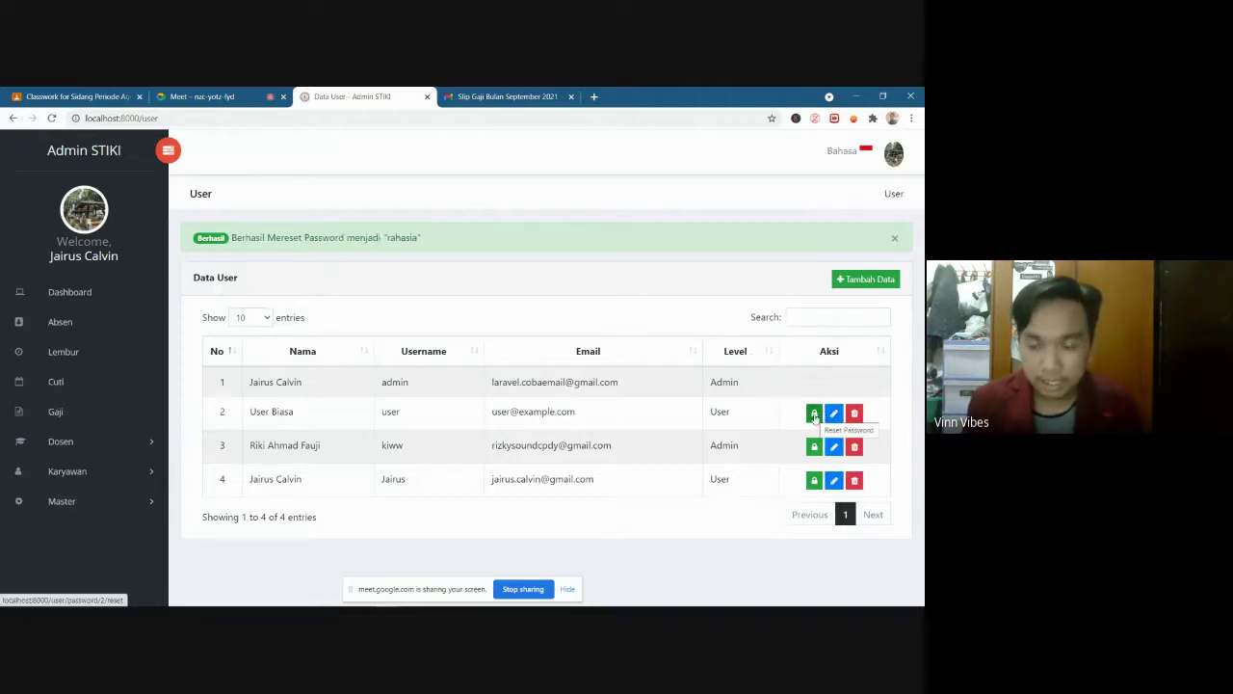
Highlight the new default password shown in the green success message
left_click_drag(419, 238, 386, 238)
left_click(417, 239)
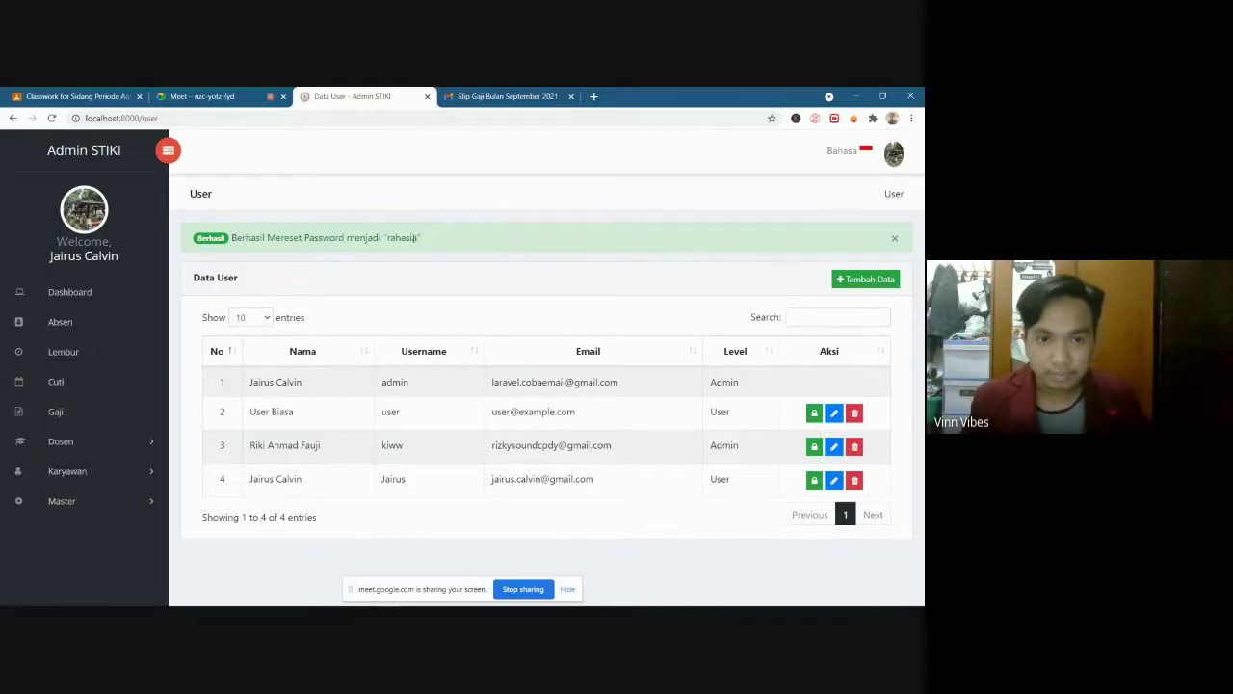
left_click_drag(386, 238, 419, 237)
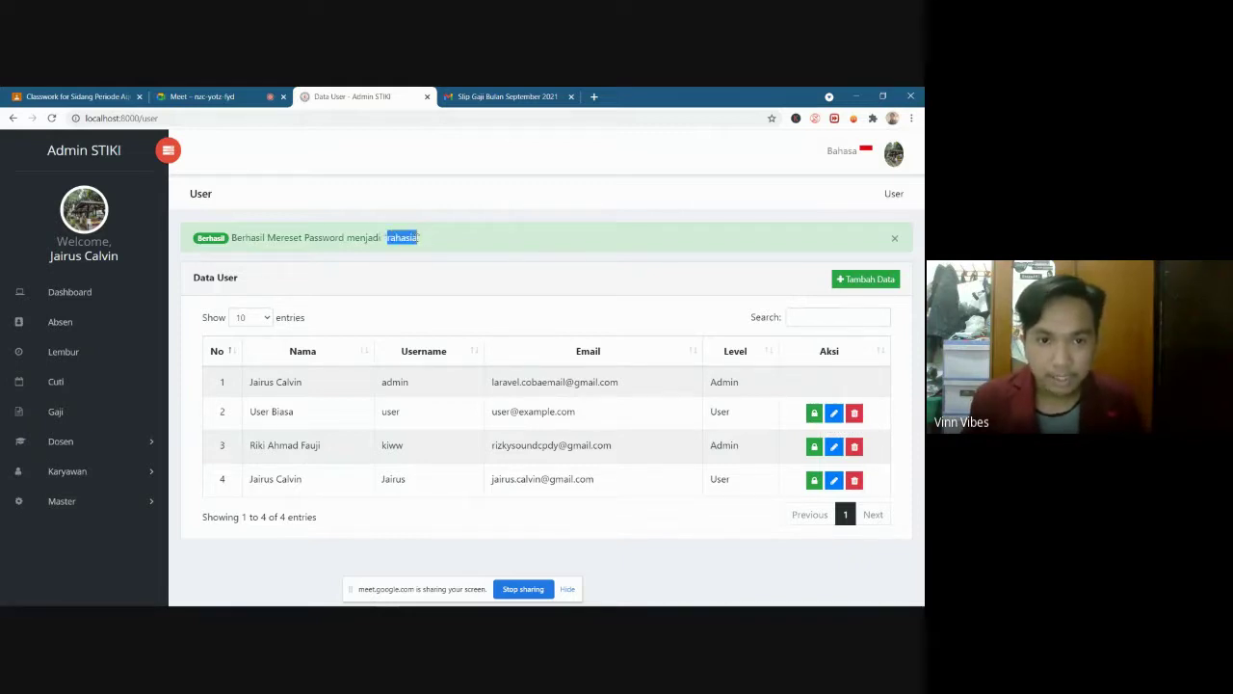
left_click(424, 240)
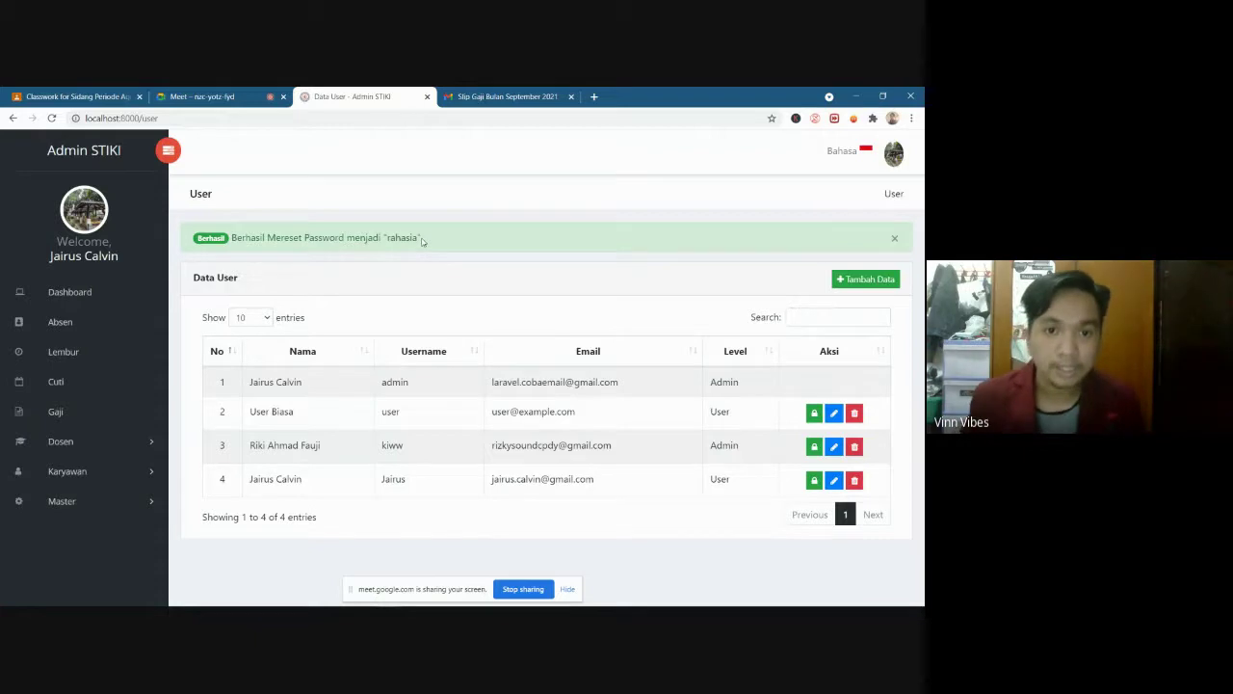
left_click_drag(422, 241, 385, 247)
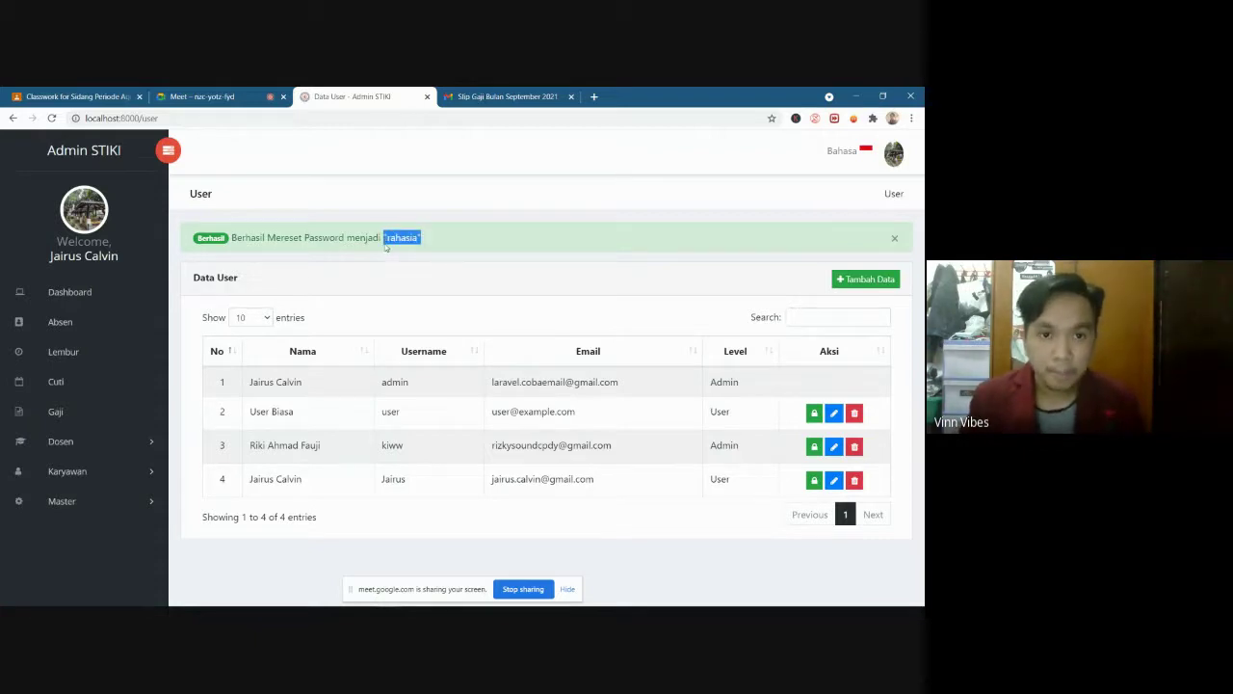
left_click(387, 242)
left_click_drag(387, 239, 417, 238)
left_click(432, 242)
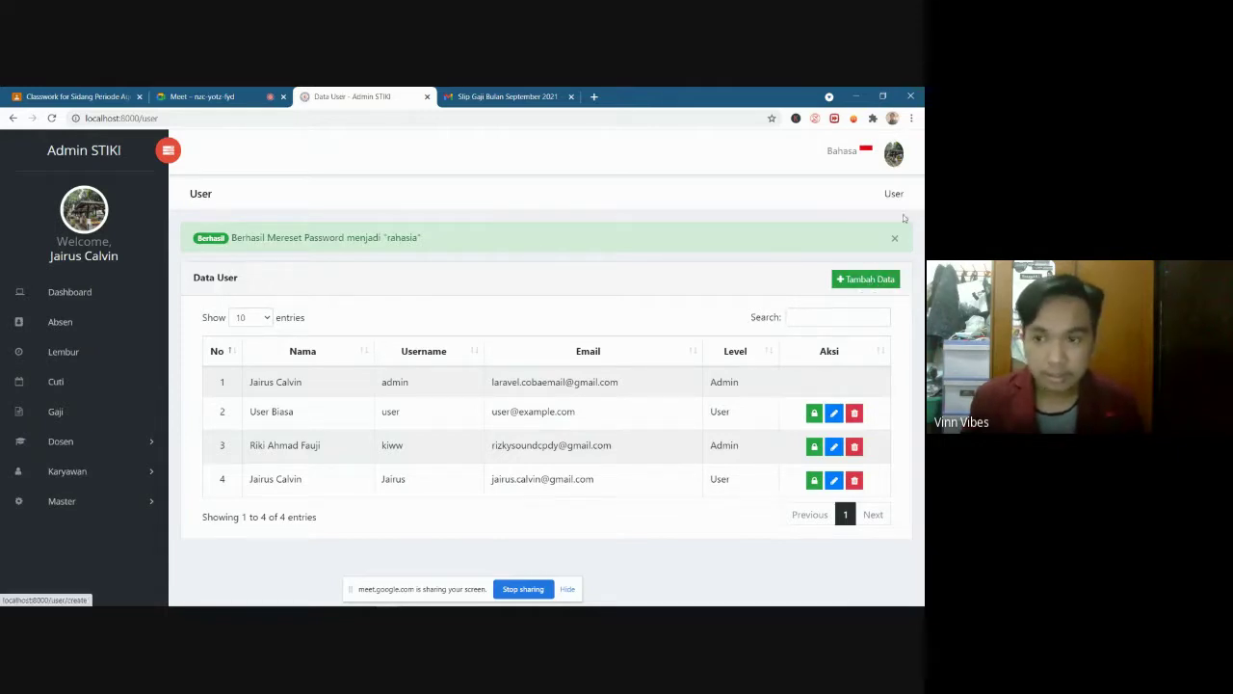
left_click(889, 158)
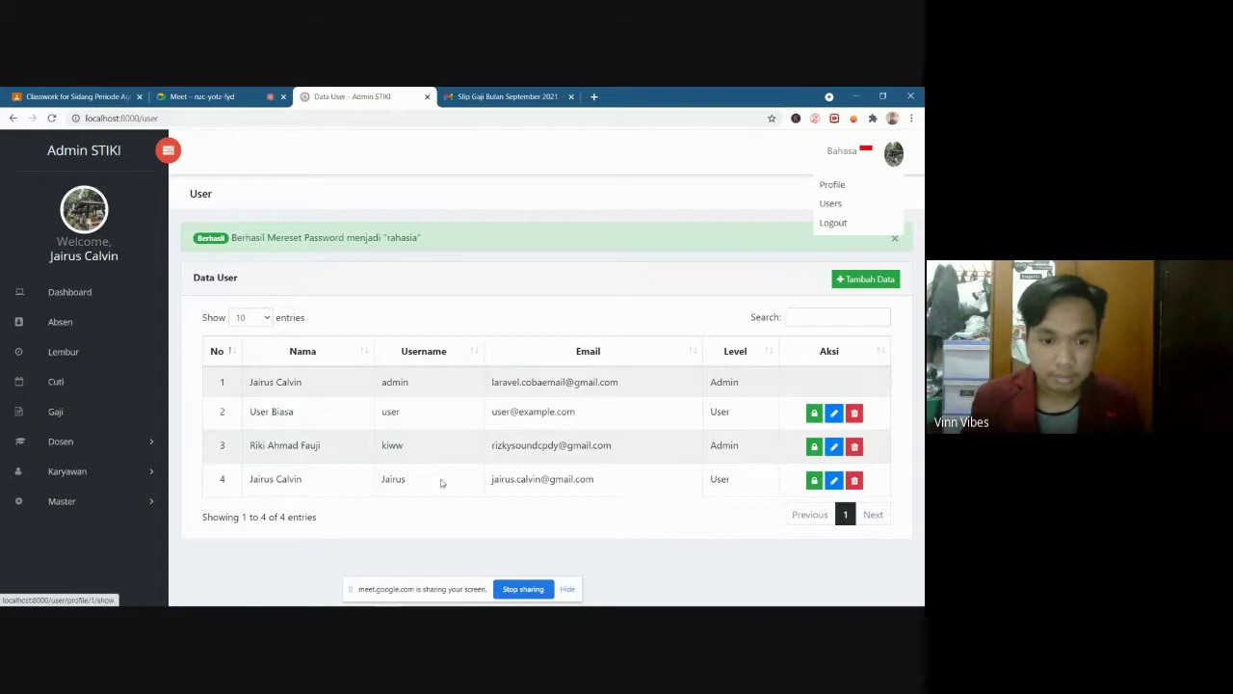
Log out of the admin account and sign in with a regular user's username and password
left_click(833, 223)
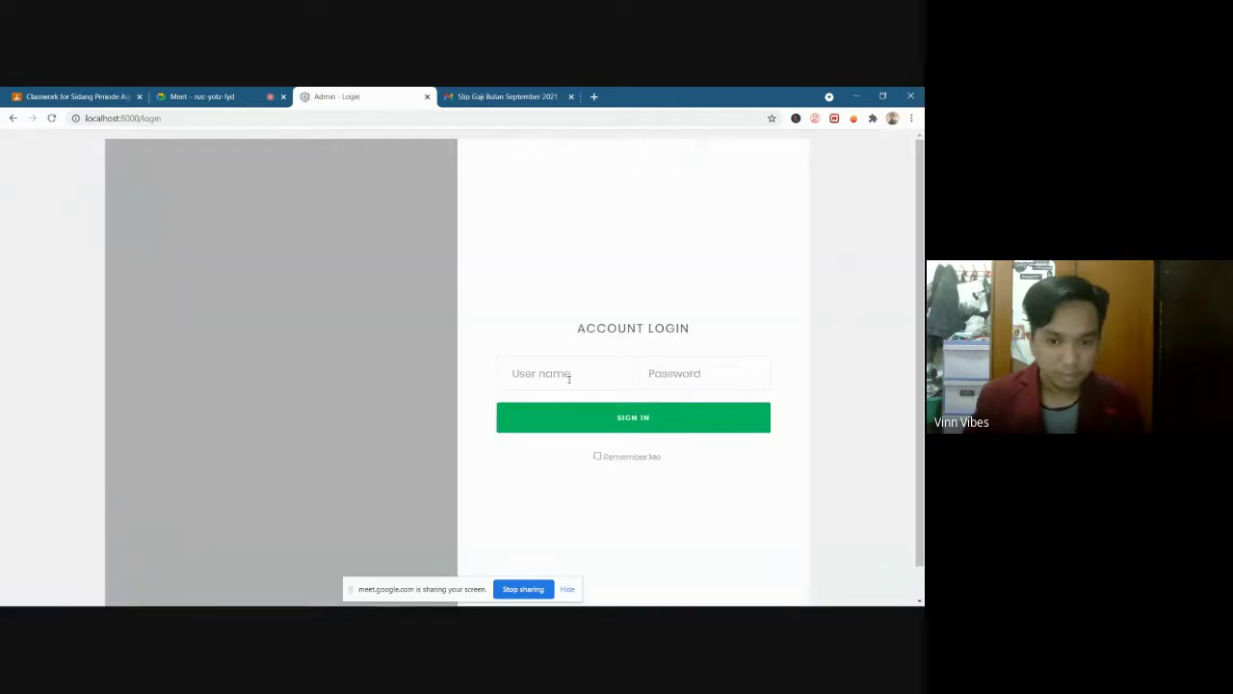
left_click(570, 378)
type("Jairus")
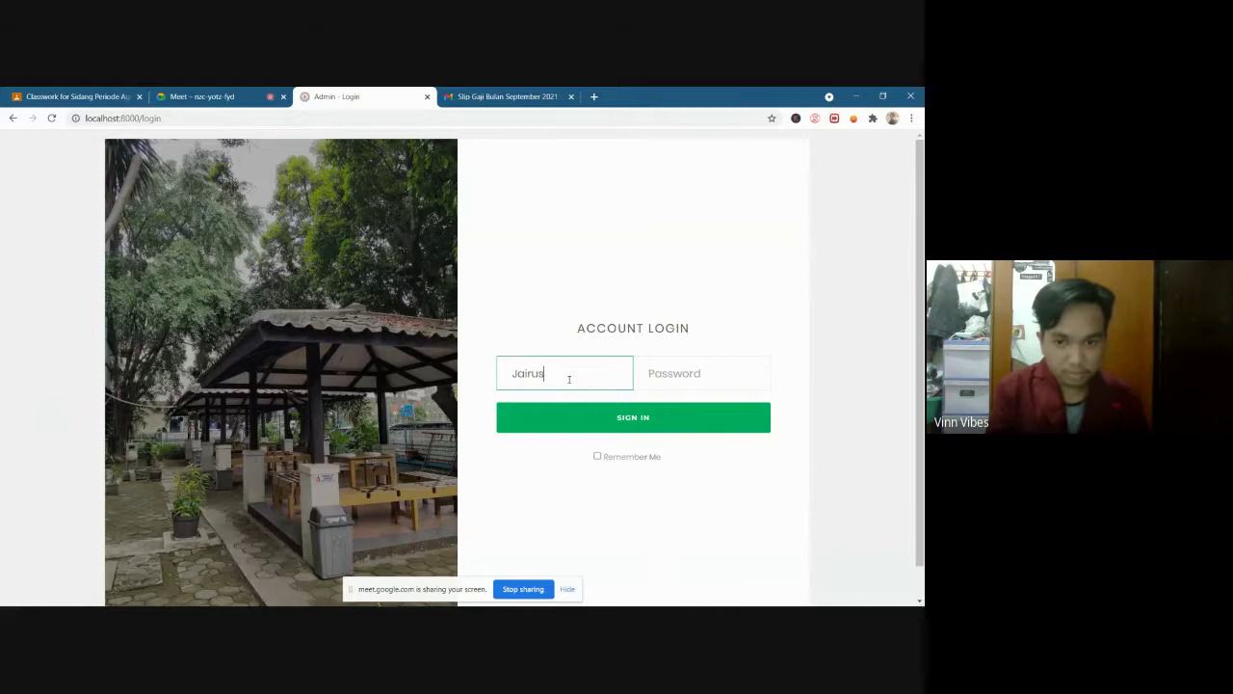
key("Tab")
type("*******")
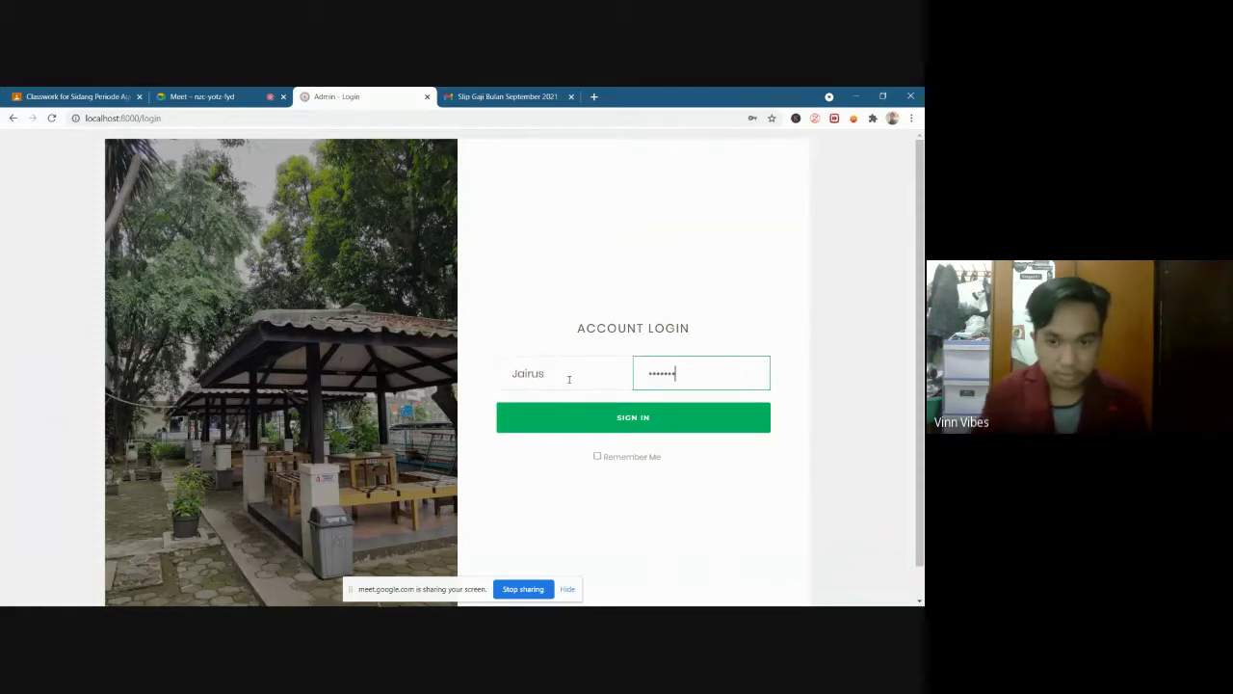
left_click(612, 421)
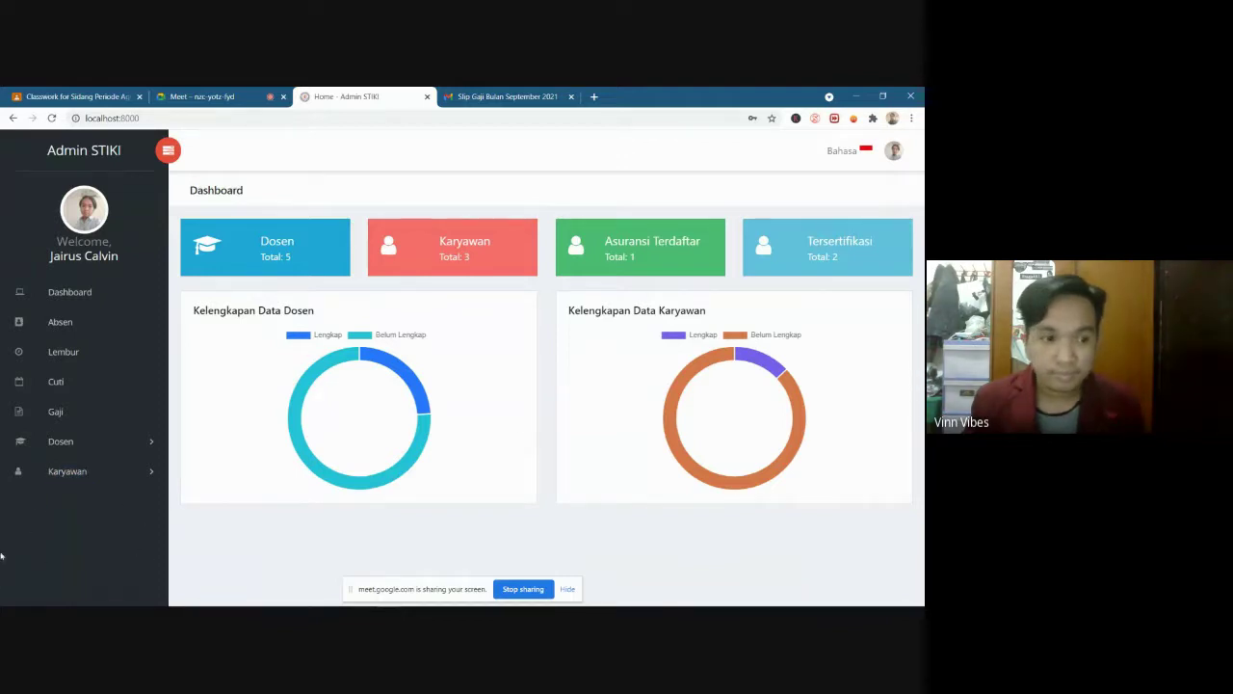
Look through the account menu and the Karyawan sidebar section, then log out of the user account
left_click(889, 155)
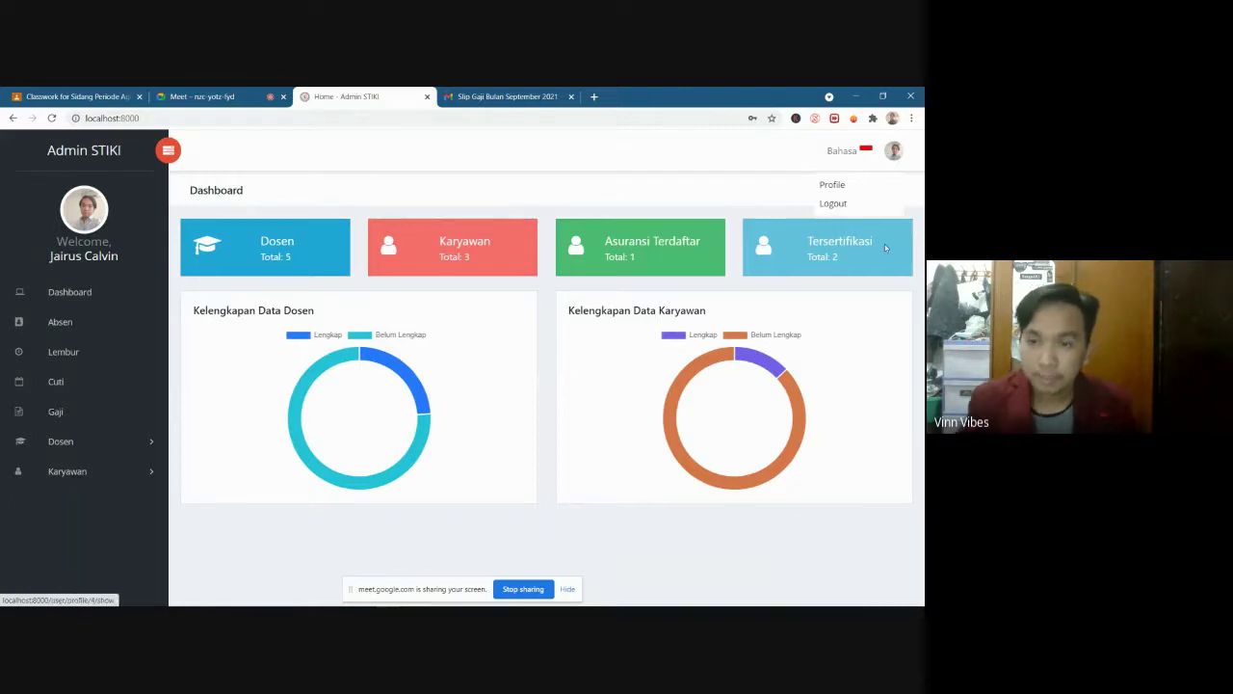
left_click(896, 156)
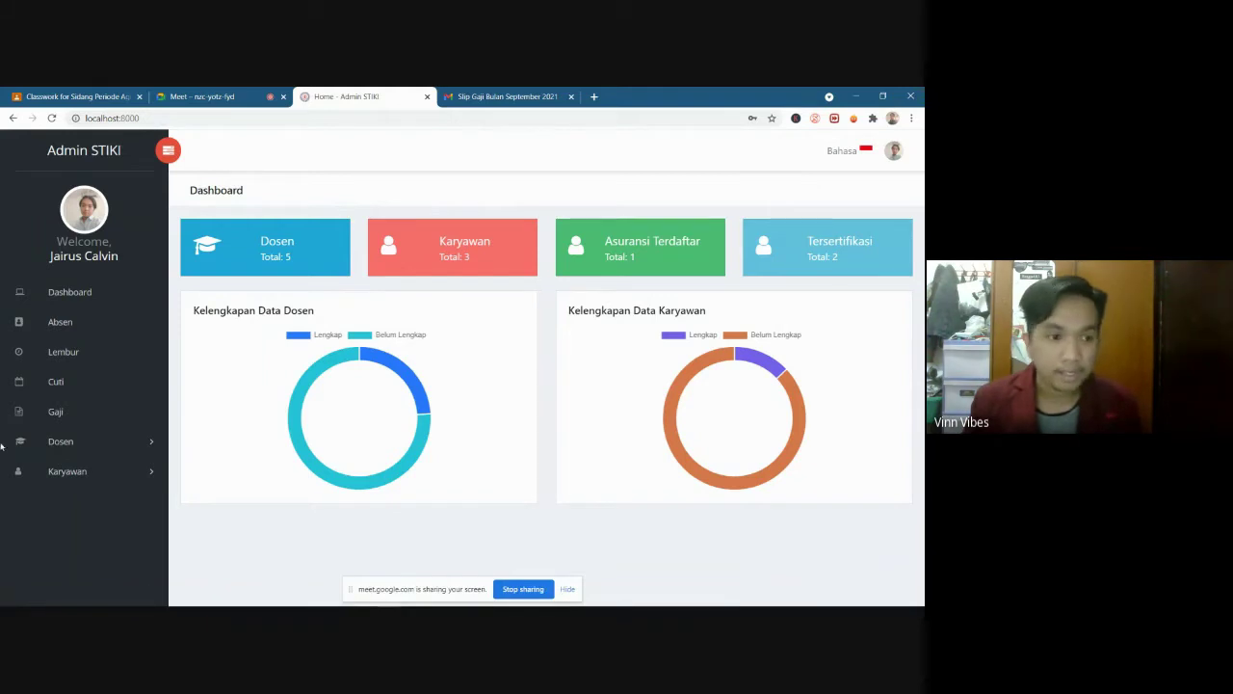
left_click(77, 473)
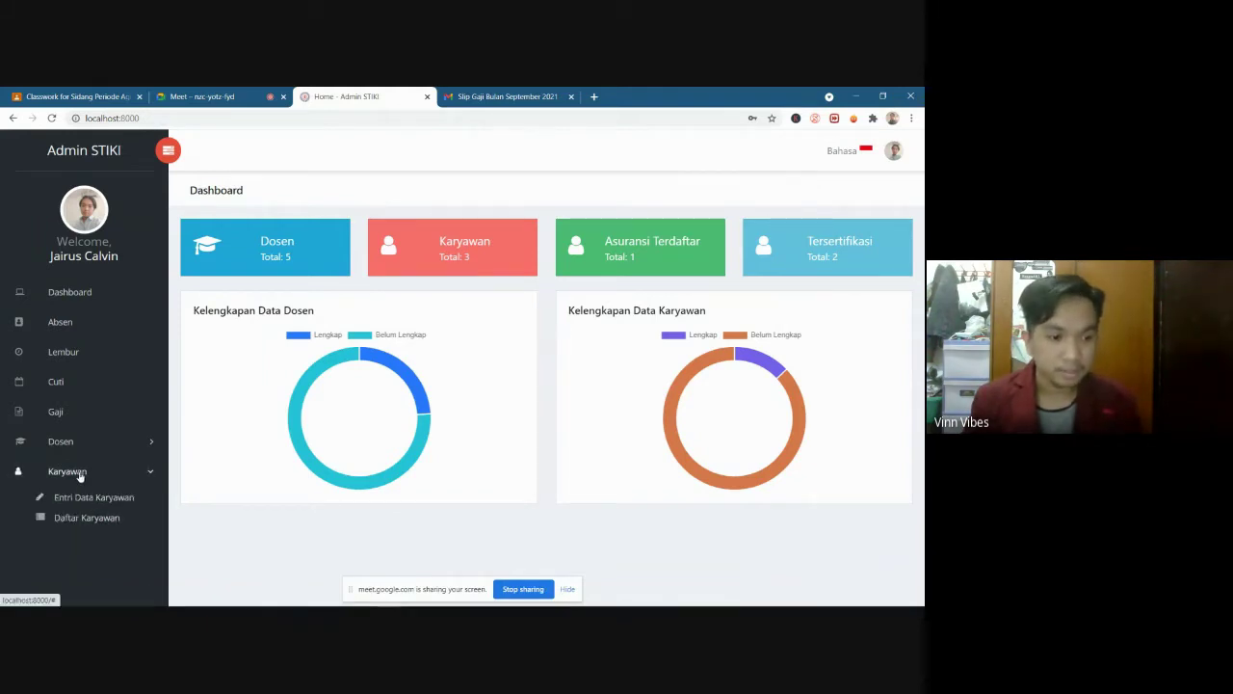
left_click(79, 473)
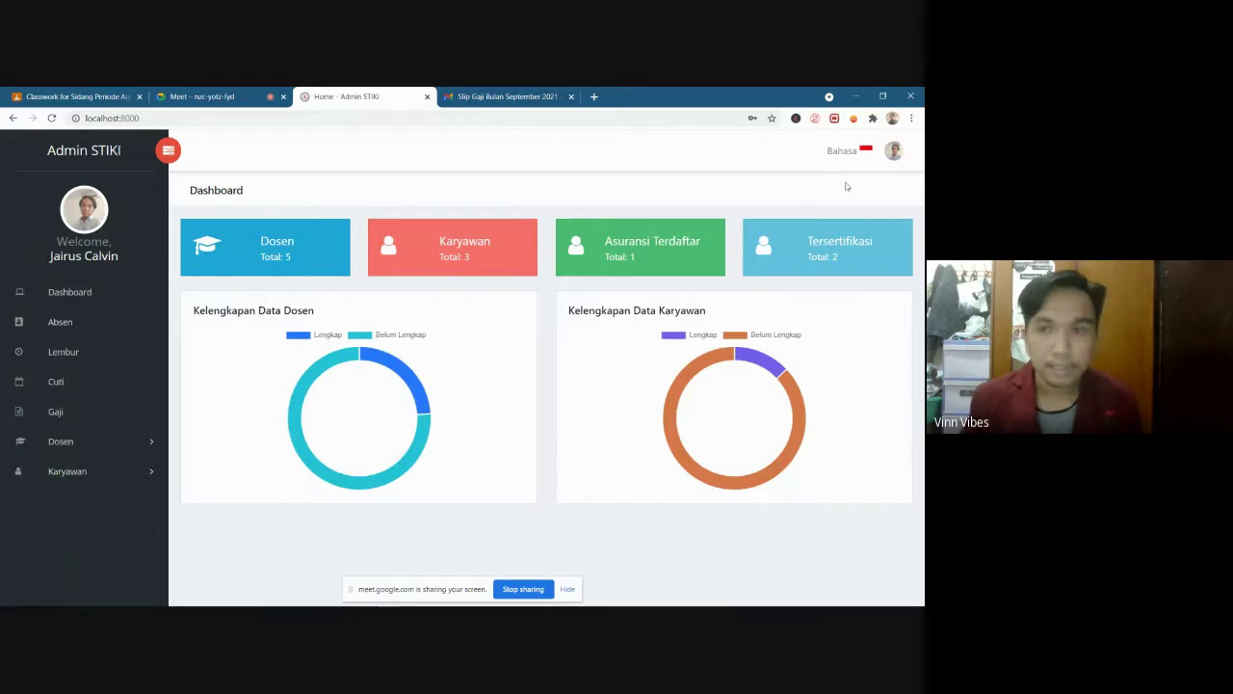
left_click(893, 152)
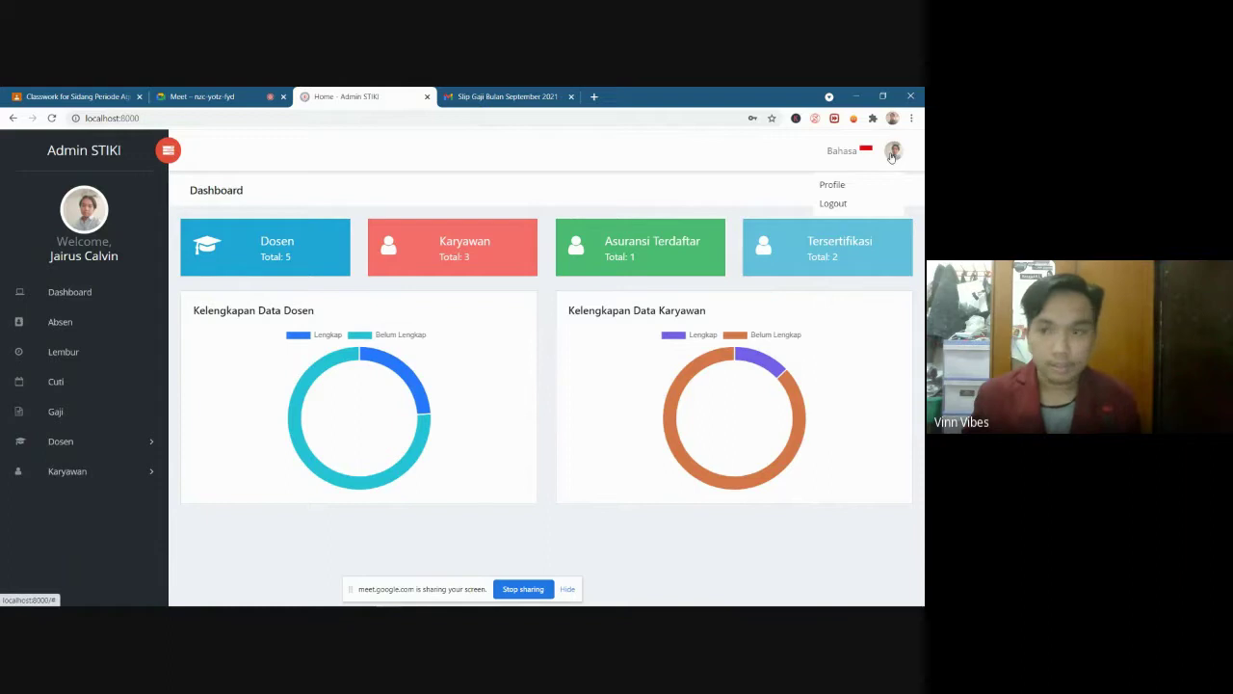
left_click(840, 204)
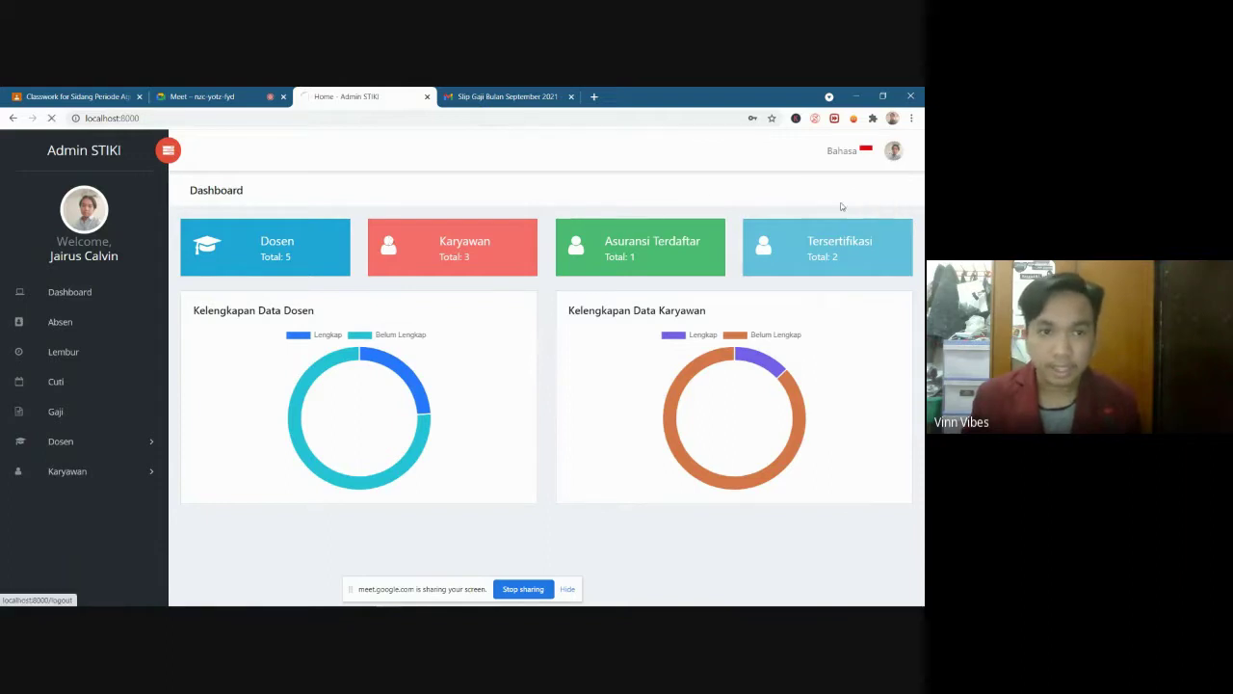